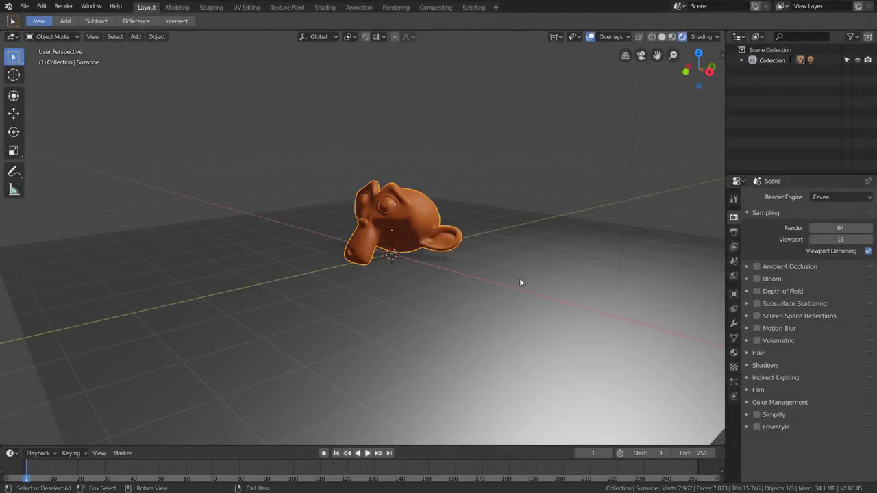
Enable Screen Space Reflections in Eevee and zoom in on Suzanne.
left_click(757, 315)
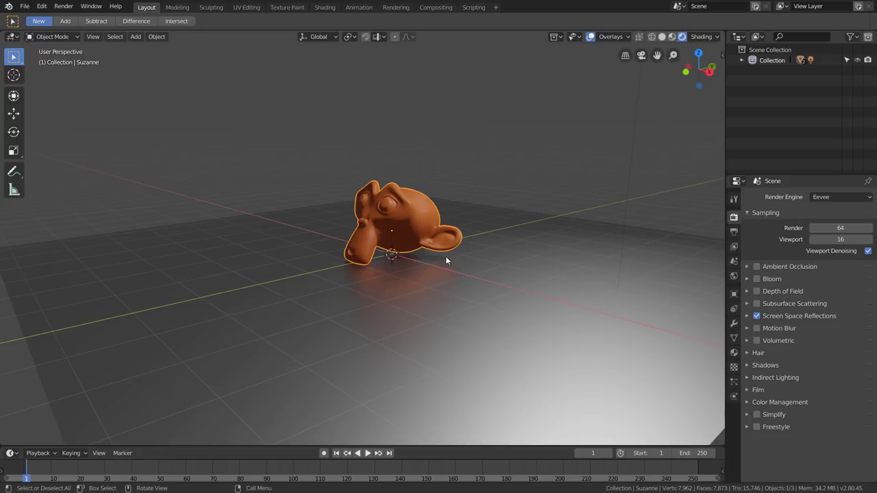
scroll(445, 262, "up", 5)
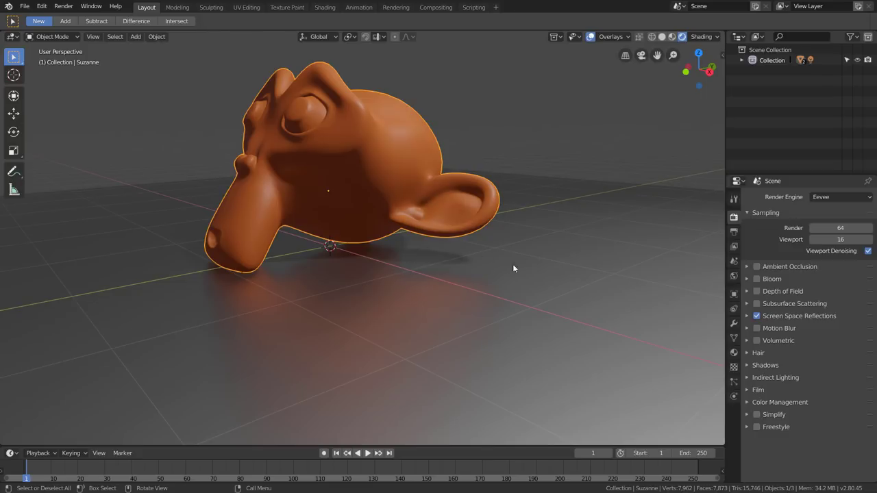
Set the floor plane material's Roughness to 0, then orbit low to view Suzanne's mirror reflection.
left_click(564, 245)
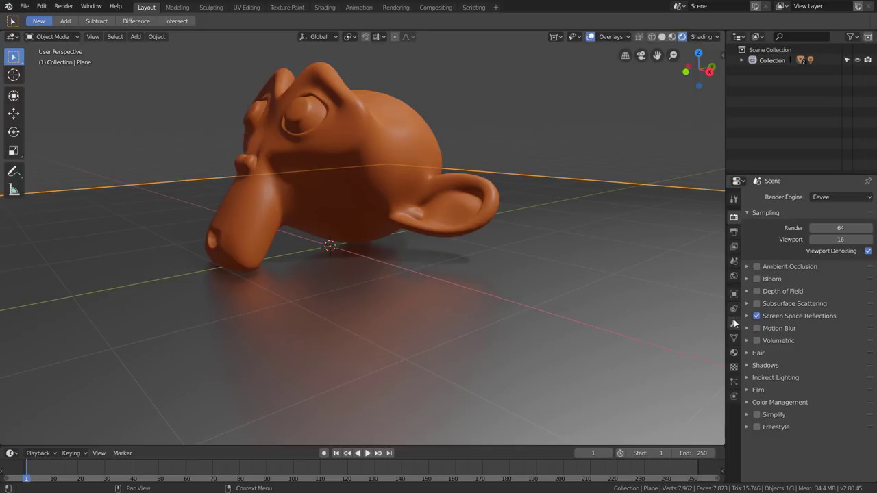
left_click(734, 353)
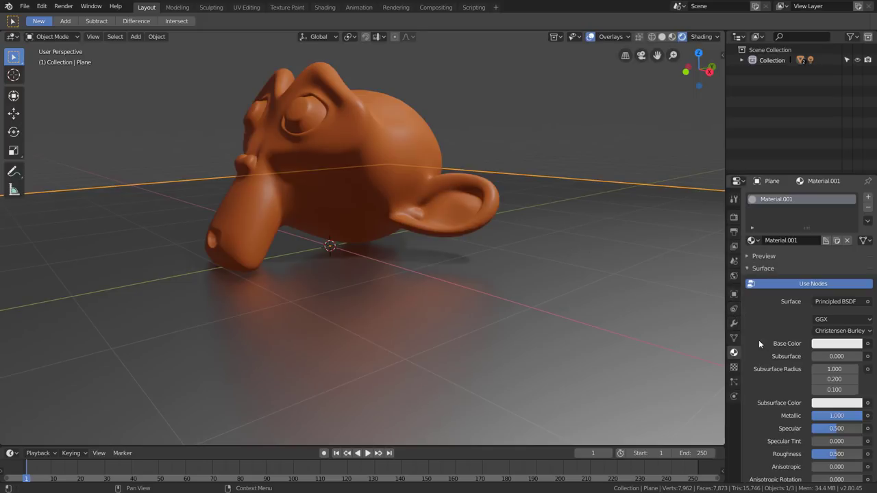
scroll(759, 342, "down", 1)
scroll(763, 341, "down", 1)
scroll(771, 338, "down", 2)
scroll(795, 325, "down", 2)
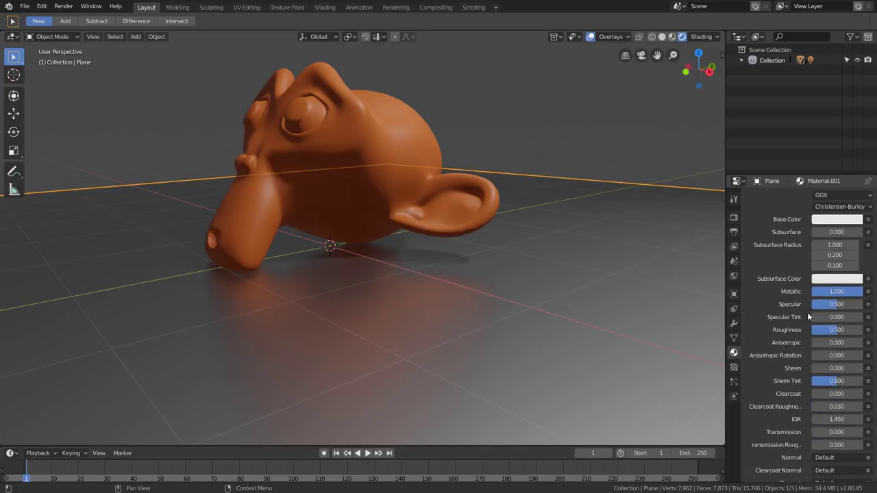
double_click(836, 329)
type("0")
key("Return")
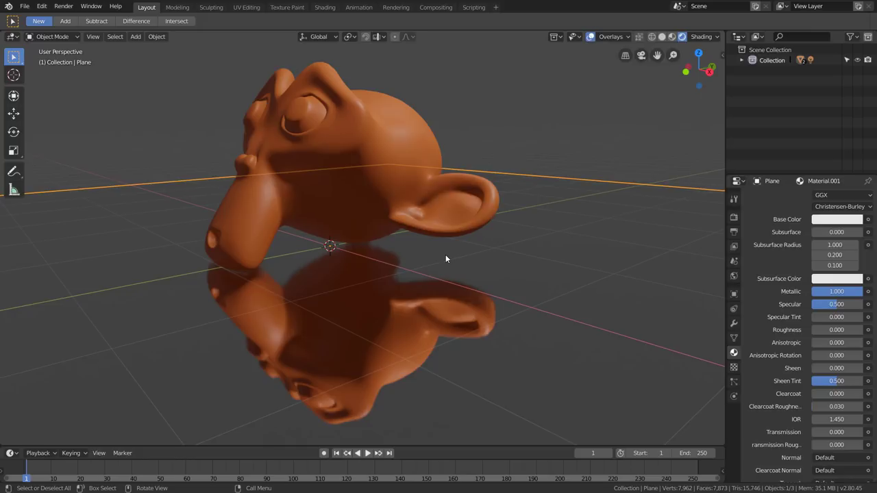
middle_click_drag(554, 179, 561, 225)
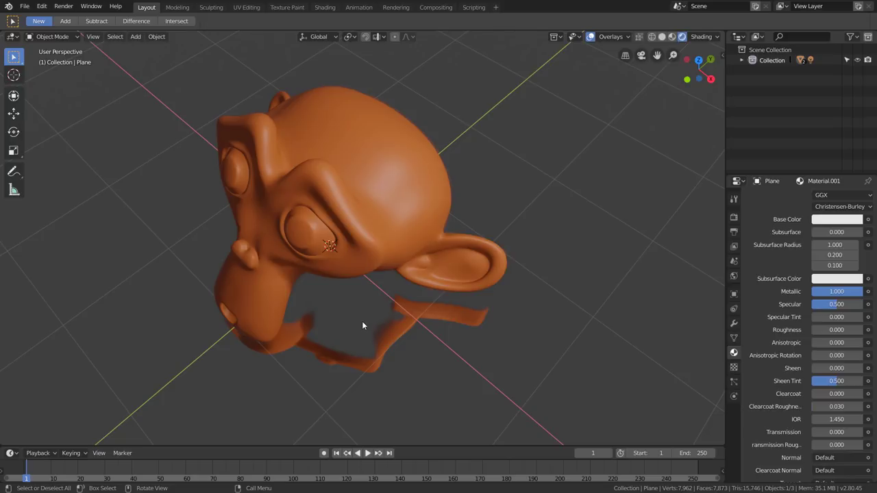
middle_click_drag(363, 326, 369, 278)
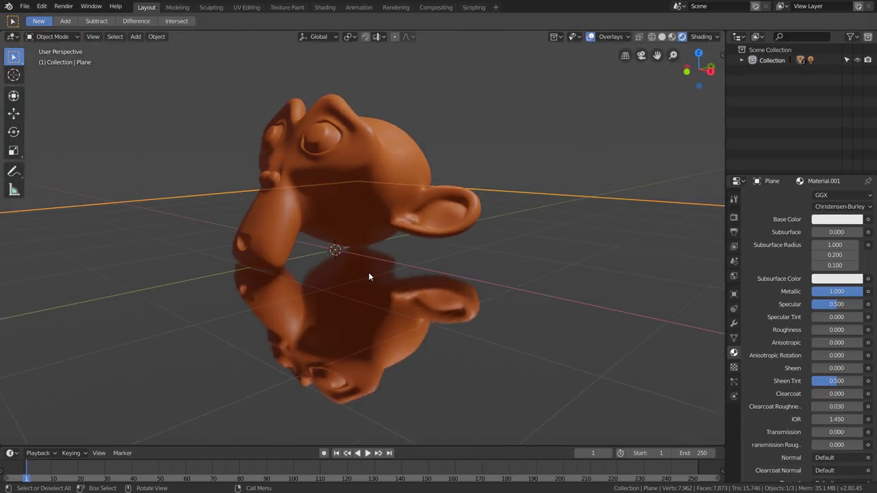
scroll(368, 278, "down", 4)
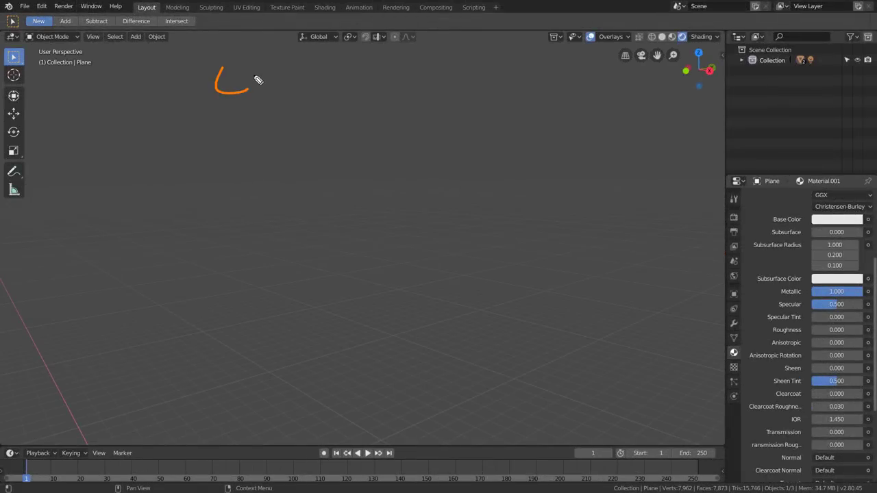
Handwrite the LIGHT PROBES heading and the PLANE title beneath it on the left.
mouse_move(256, 80)
left_mouse_down()
mouse_move(281, 94)
mouse_move(278, 85)
left_mouse_up()
mouse_move(305, 72)
left_mouse_down()
mouse_move(304, 92)
mouse_move(324, 92)
mouse_move(344, 72)
left_mouse_up()
left_click_drag(331, 74, 331, 93)
mouse_move(380, 72)
left_mouse_down()
mouse_move(381, 91)
mouse_move(446, 82)
mouse_move(519, 89)
left_mouse_up()
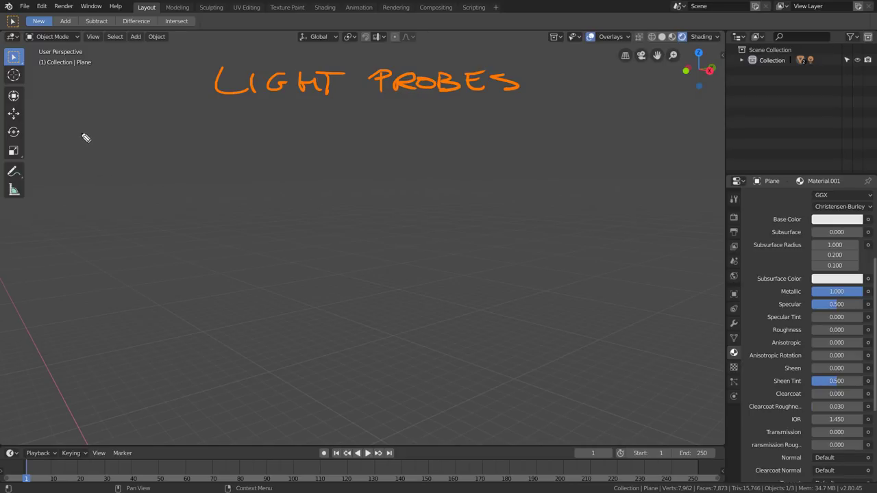
left_click_drag(80, 146, 89, 134)
left_click_drag(96, 125, 107, 145)
left_click_drag(109, 146, 130, 145)
left_click_drag(136, 145, 152, 127)
left_click_drag(174, 127, 174, 145)
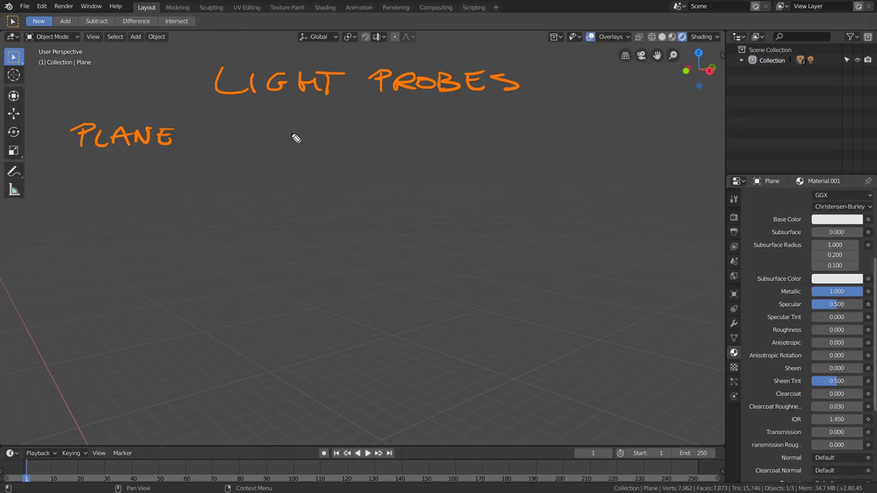
Handwrite the CUBEMAPS and IRRADIANCE VOLUME column titles.
left_click_drag(290, 129, 289, 141)
mouse_move(295, 129)
left_mouse_down()
mouse_move(306, 141)
mouse_move(335, 141)
left_mouse_up()
left_click_drag(340, 127, 384, 141)
left_click_drag(387, 127, 432, 130)
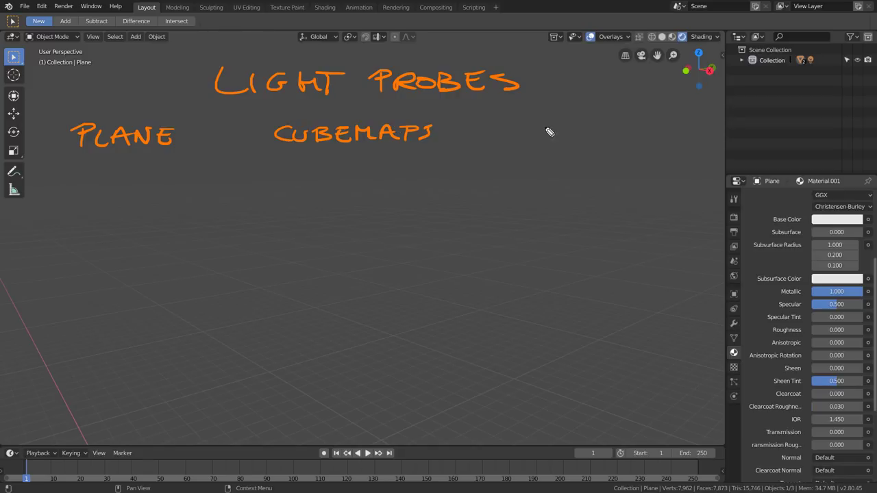
mouse_move(527, 114)
left_mouse_down()
mouse_move(527, 130)
mouse_move(578, 133)
mouse_move(699, 116)
left_mouse_up()
left_click_drag(549, 145, 677, 159)
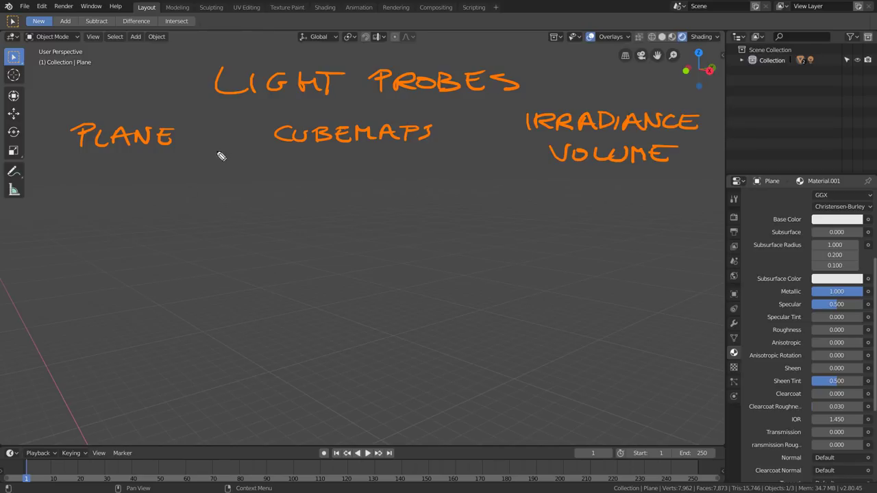
Draw two column dividers and sketch a plane with an upward normal under PLANE.
left_click_drag(239, 112, 263, 396)
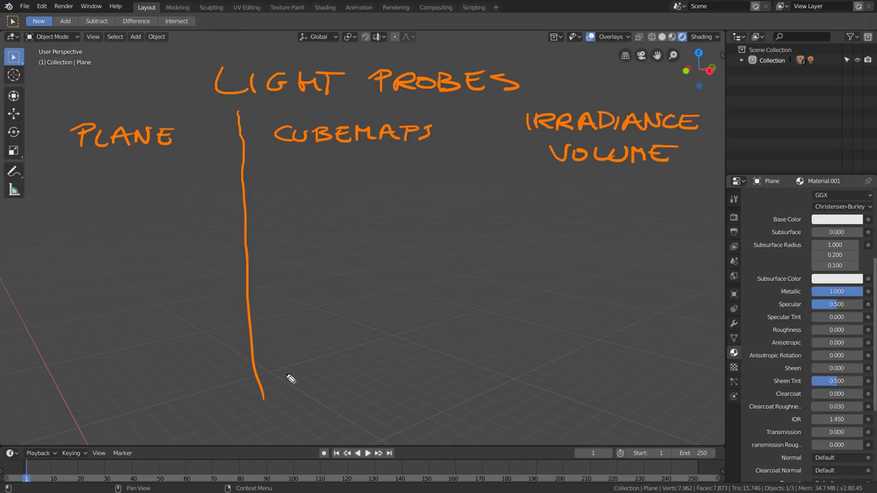
left_click_drag(484, 101, 486, 387)
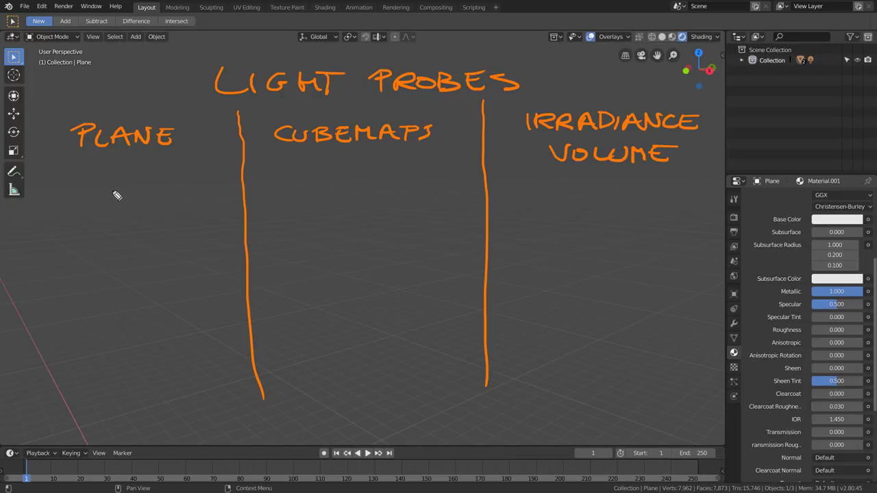
mouse_move(120, 184)
left_mouse_down()
mouse_move(59, 207)
mouse_move(180, 201)
mouse_move(109, 185)
left_mouse_up()
mouse_move(146, 197)
left_mouse_down()
mouse_move(144, 168)
mouse_move(151, 177)
left_mouse_up()
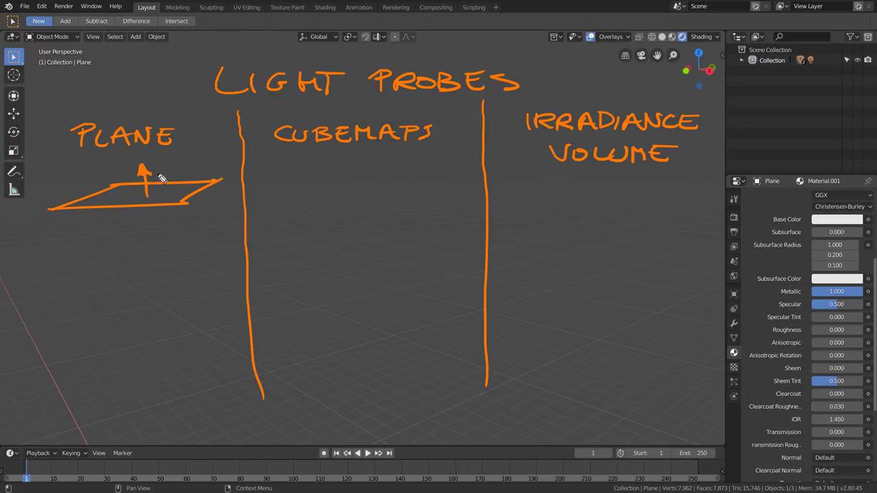
Add circles, a left-pointing arrow and an arc to the plane sketch.
mouse_move(180, 158)
left_mouse_down()
mouse_move(189, 165)
mouse_move(186, 157)
left_mouse_up()
left_click_drag(195, 194, 180, 203)
mouse_move(144, 165)
left_mouse_down()
mouse_move(123, 173)
mouse_move(101, 164)
left_mouse_up()
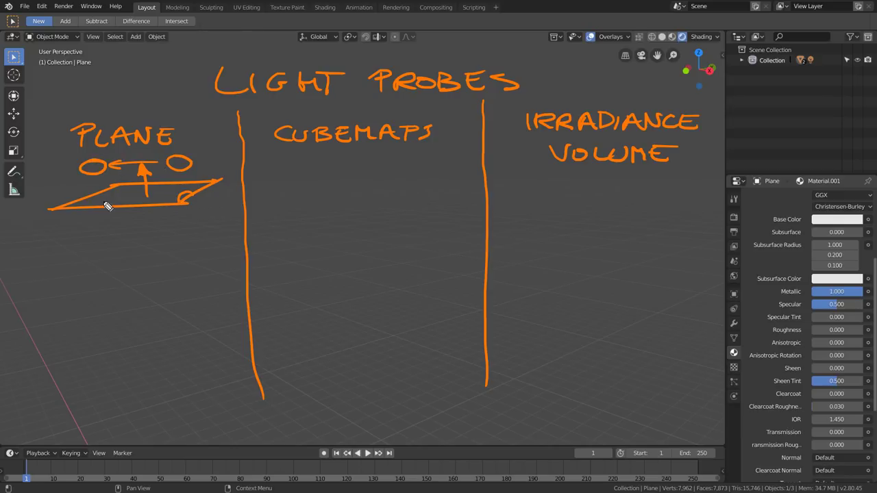
left_click_drag(113, 204, 91, 209)
Handwrite DINÁMICOS and PLANOS below the plane sketch.
left_click_drag(55, 245, 56, 258)
mouse_move(80, 248)
left_mouse_down()
mouse_move(80, 259)
mouse_move(102, 246)
left_mouse_up()
left_click_drag(105, 259, 119, 258)
left_click_drag(123, 259, 164, 253)
left_click_drag(183, 247, 175, 257)
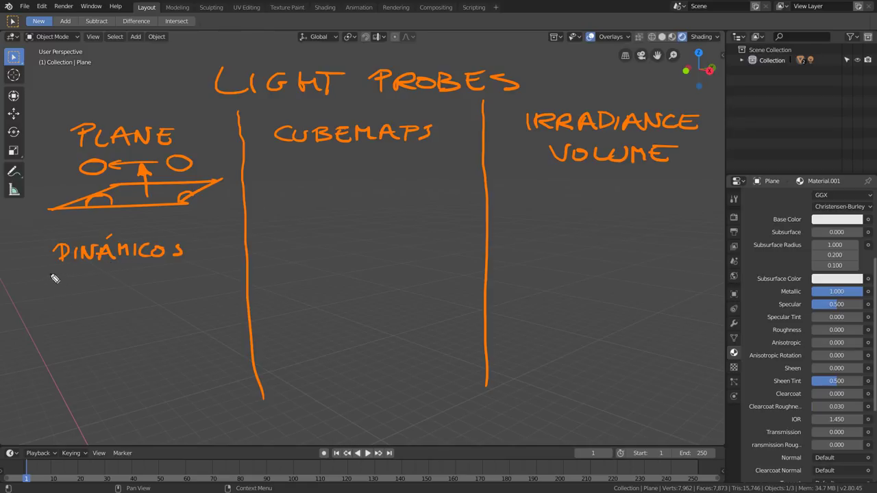
mouse_move(73, 297)
left_mouse_down()
mouse_move(77, 280)
mouse_move(102, 296)
left_mouse_up()
left_click_drag(107, 296, 128, 296)
mouse_move(135, 296)
left_mouse_down()
mouse_move(145, 278)
mouse_move(155, 281)
left_mouse_up()
left_click_drag(185, 278, 171, 294)
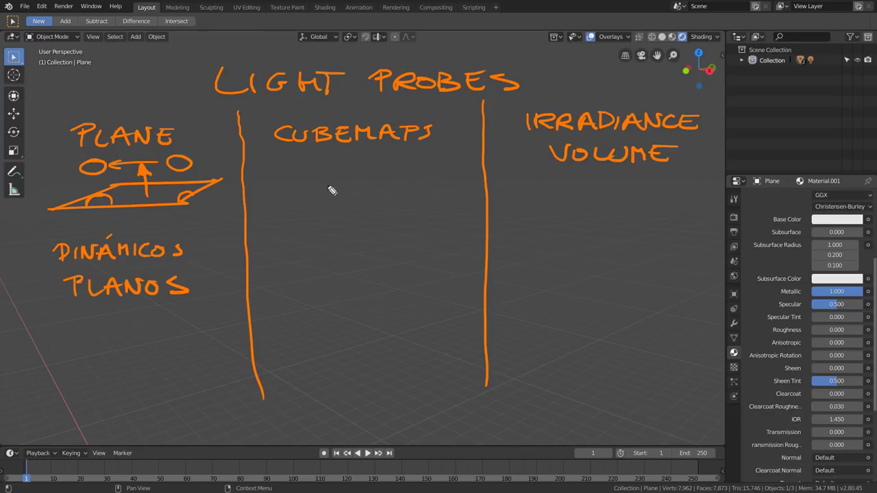
Sketch a sphere circle and a box with up, left and right arrows under CUBEMAPS.
left_click_drag(322, 187, 329, 198)
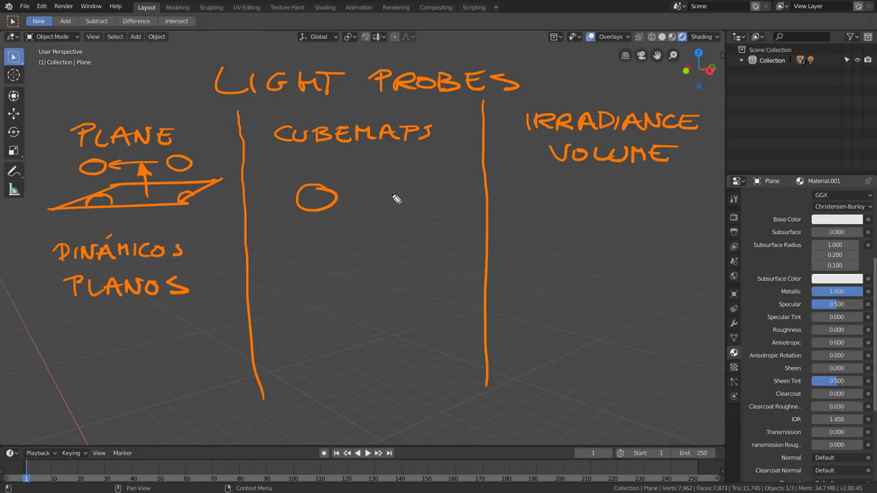
mouse_move(394, 194)
left_mouse_down()
mouse_move(395, 212)
mouse_move(447, 185)
mouse_move(397, 213)
mouse_move(449, 205)
mouse_move(445, 188)
left_mouse_up()
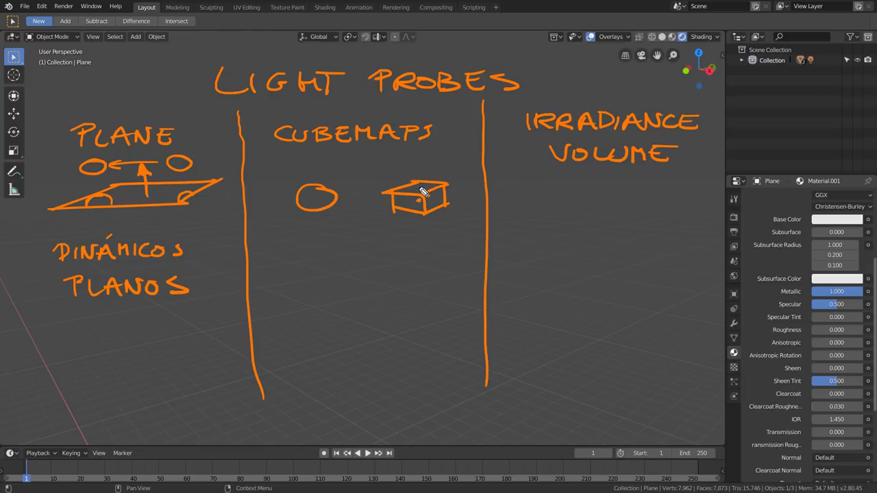
mouse_move(418, 184)
left_mouse_down()
mouse_move(418, 168)
mouse_move(466, 182)
mouse_move(460, 187)
left_mouse_up()
mouse_move(396, 208)
left_mouse_down()
mouse_move(373, 208)
mouse_move(382, 212)
left_mouse_up()
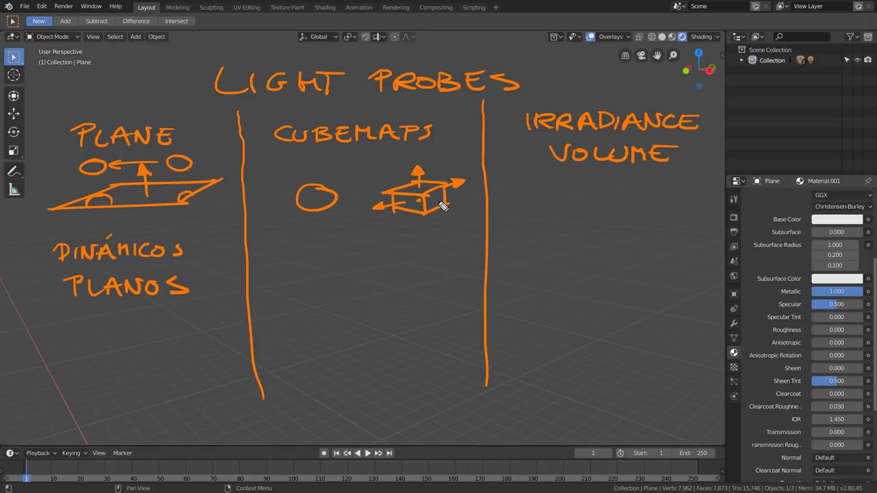
mouse_move(442, 204)
left_mouse_down()
mouse_move(466, 203)
mouse_move(421, 228)
mouse_move(427, 220)
left_mouse_up()
Write ESTÁTICO flanked by dashes, with CUALQUIER VOLUMEN beneath it.
mouse_move(301, 257)
left_mouse_down()
mouse_move(312, 273)
mouse_move(435, 267)
left_mouse_up()
left_click_drag(331, 255, 339, 248)
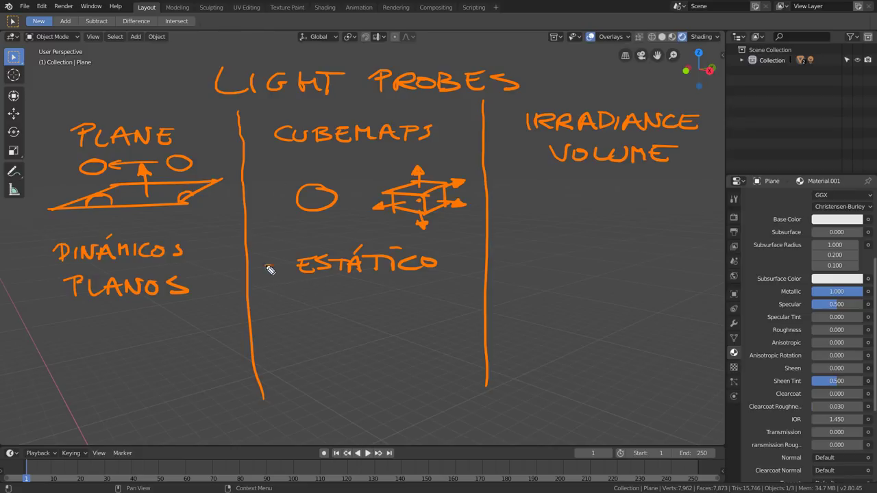
left_click_drag(266, 265, 277, 263)
left_click_drag(451, 260, 463, 259)
mouse_move(309, 294)
left_mouse_down()
mouse_move(313, 309)
mouse_move(335, 297)
mouse_move(434, 305)
left_mouse_up()
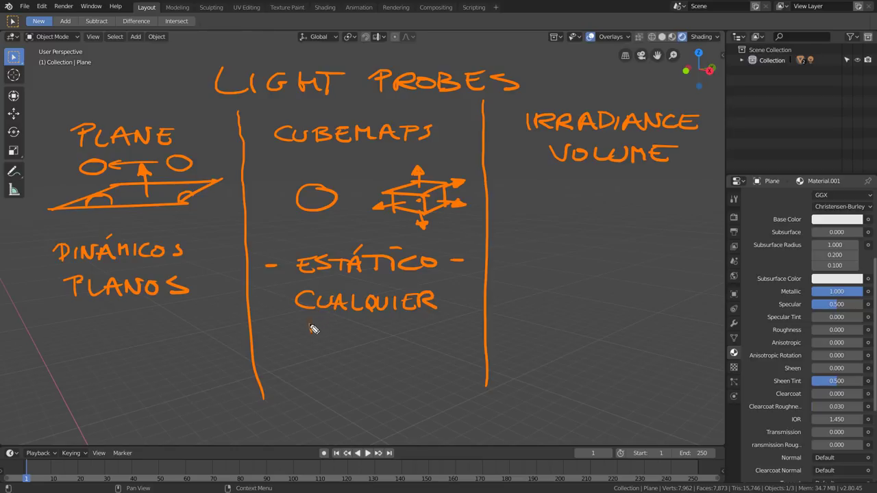
left_click_drag(310, 324, 320, 325)
mouse_move(334, 329)
left_mouse_down()
mouse_move(390, 340)
mouse_move(391, 328)
mouse_move(417, 331)
left_mouse_up()
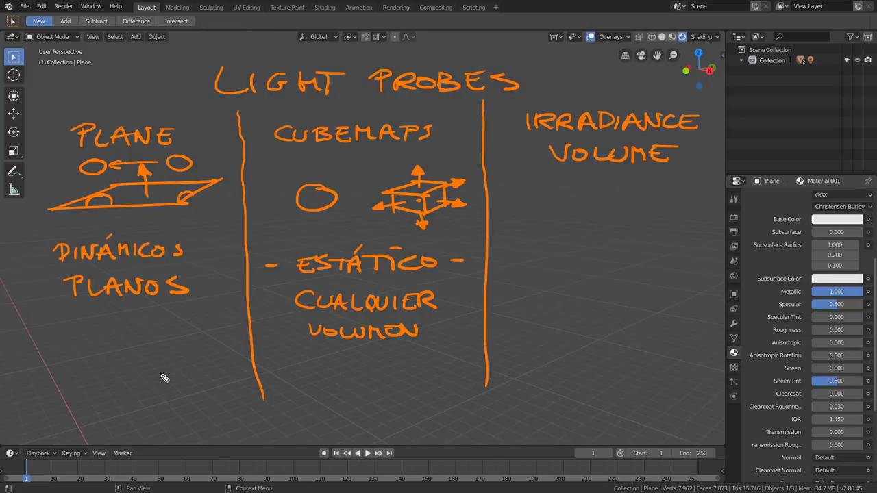
Draw a curved REFLEX arrow linking PLANE and CUBEMAPS, plus an arrow at IRRADIANCE VOLUME.
mouse_move(134, 361)
left_mouse_down()
mouse_move(154, 388)
mouse_move(382, 363)
left_mouse_up()
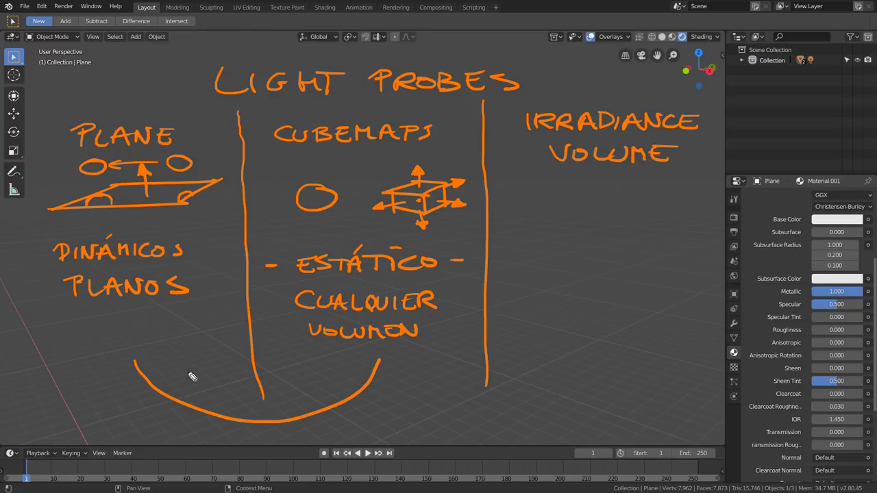
left_click_drag(133, 373, 155, 367)
left_click_drag(372, 366, 394, 374)
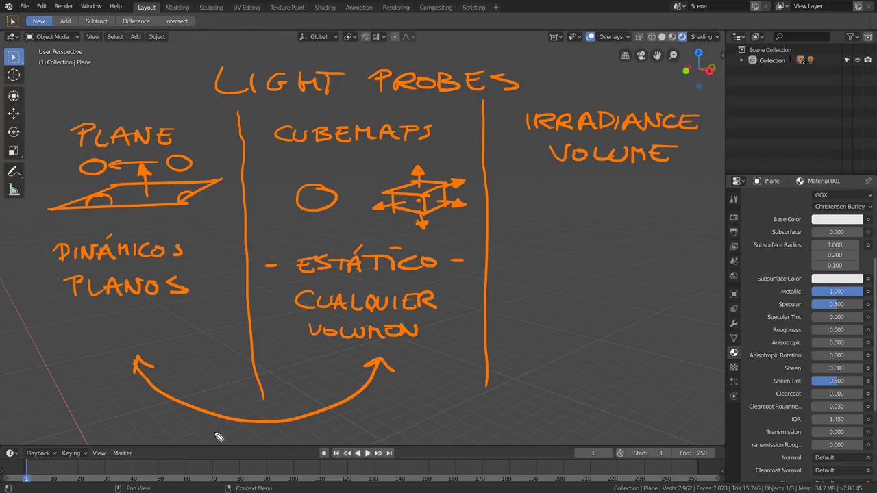
mouse_move(197, 442)
left_mouse_down()
mouse_move(204, 428)
mouse_move(273, 442)
left_mouse_up()
left_click_drag(275, 430, 302, 442)
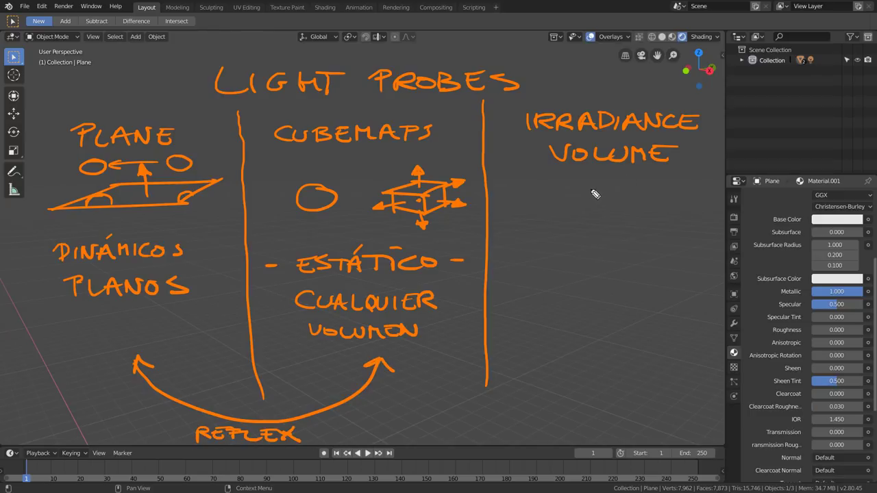
mouse_move(607, 91)
left_mouse_down()
mouse_move(606, 102)
mouse_move(616, 100)
left_mouse_up()
Sketch a 3D box outline under the IRRADIANCE VOLUME heading.
mouse_move(581, 184)
left_mouse_down()
mouse_move(530, 202)
mouse_move(616, 210)
mouse_move(702, 184)
mouse_move(636, 217)
mouse_move(592, 210)
left_mouse_up()
mouse_move(538, 203)
left_mouse_down()
mouse_move(535, 260)
mouse_move(644, 279)
left_mouse_up()
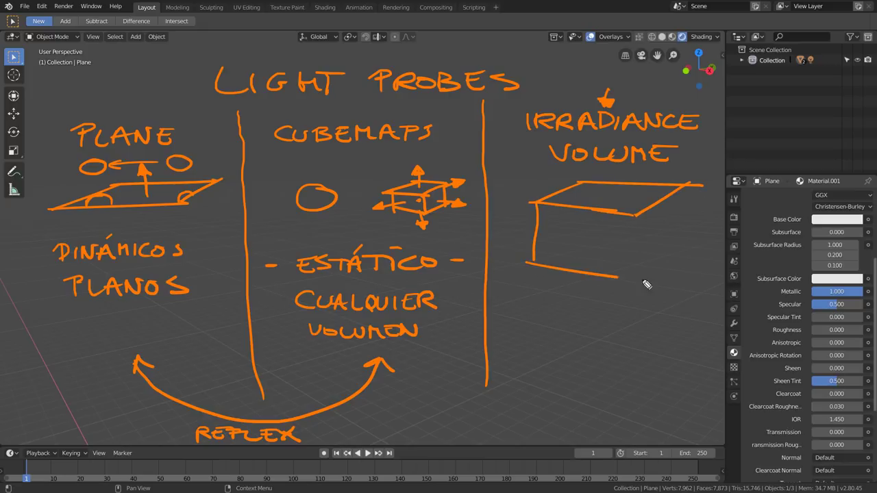
left_click_drag(637, 218, 644, 278)
left_click_drag(702, 231, 645, 278)
left_click_drag(692, 187, 693, 243)
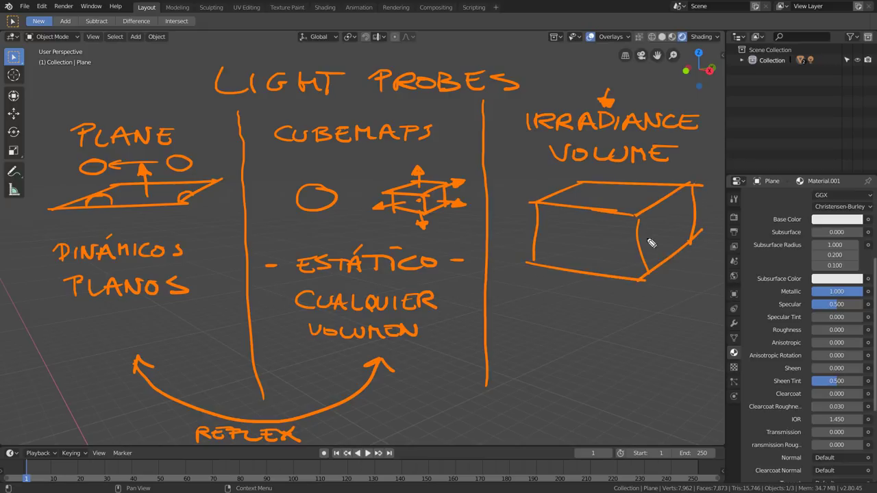
Mark two dots and label the box edges x5, y5 and z3.
left_click(587, 191)
left_click(587, 227)
left_click_drag(542, 276, 556, 286)
mouse_move(555, 277)
left_mouse_down()
mouse_move(543, 287)
mouse_move(563, 288)
left_mouse_up()
mouse_move(665, 265)
left_mouse_down()
mouse_move(666, 277)
mouse_move(681, 273)
mouse_move(693, 258)
left_mouse_up()
left_click_drag(698, 204, 710, 213)
Dot sample points across the box's right face.
left_click(650, 217)
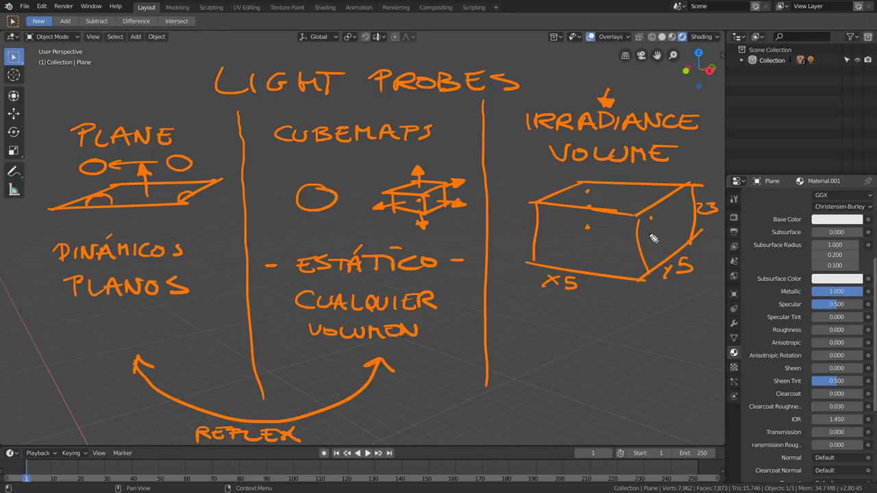
left_click(650, 233)
left_click(655, 254)
left_click(668, 217)
left_click(668, 233)
left_click(674, 206)
left_click(678, 225)
left_click(688, 205)
left_click(690, 218)
left_click(692, 236)
Scatter sample dots across the box's front face.
left_click_drag(627, 247, 625, 259)
left_click(615, 225)
left_click(600, 253)
left_click(579, 255)
left_click(567, 224)
left_click(566, 255)
left_click(600, 241)
left_click(592, 232)
left_click(577, 220)
left_click(596, 201)
left_click(628, 199)
Add an arrow at the cubemap box, an inner slice with dots, and a small object inside.
mouse_move(445, 164)
left_mouse_down()
mouse_move(452, 158)
mouse_move(444, 167)
left_mouse_up()
left_click_drag(544, 217, 541, 252)
mouse_move(550, 210)
left_mouse_down()
mouse_move(593, 199)
mouse_move(563, 247)
mouse_move(525, 262)
left_mouse_up()
left_click(565, 220)
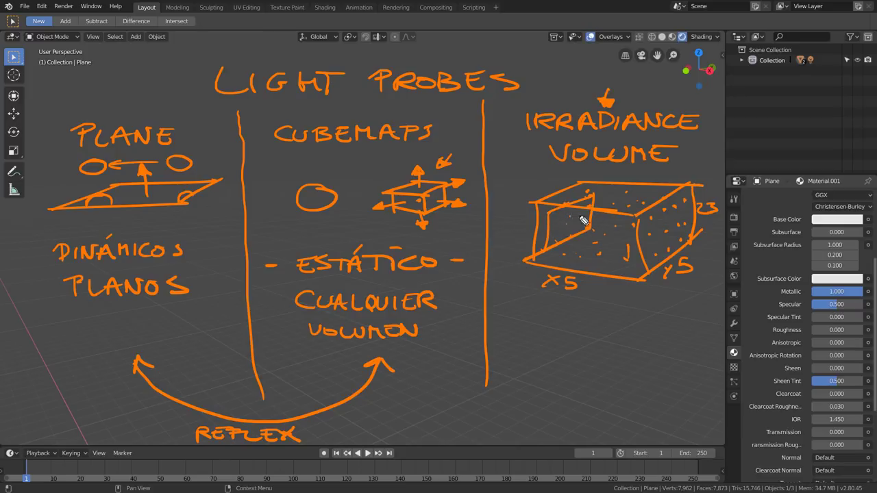
left_click(606, 215)
left_click(608, 235)
left_click(572, 248)
mouse_move(612, 227)
left_mouse_down()
mouse_move(597, 243)
mouse_move(613, 230)
left_mouse_up()
Handwrite ESTÁTICO under the irradiance box.
mouse_move(558, 304)
left_mouse_down()
mouse_move(553, 318)
mouse_move(574, 308)
mouse_move(554, 318)
left_mouse_up()
mouse_move(565, 304)
left_mouse_down()
mouse_move(584, 304)
mouse_move(575, 319)
left_mouse_up()
mouse_move(586, 319)
left_mouse_down()
mouse_move(602, 319)
mouse_move(603, 295)
left_mouse_up()
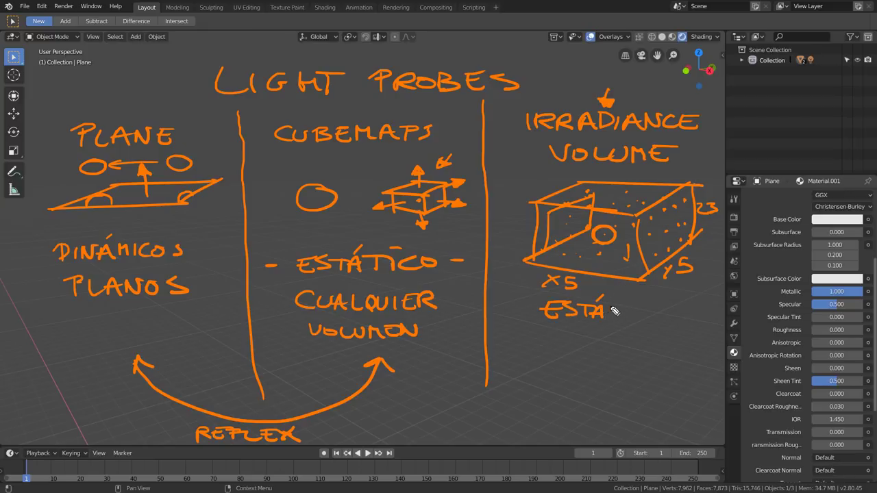
left_click_drag(605, 303, 623, 302)
mouse_move(614, 303)
left_mouse_down()
mouse_move(614, 318)
mouse_move(649, 317)
left_mouse_up()
left_click_drag(662, 301, 660, 302)
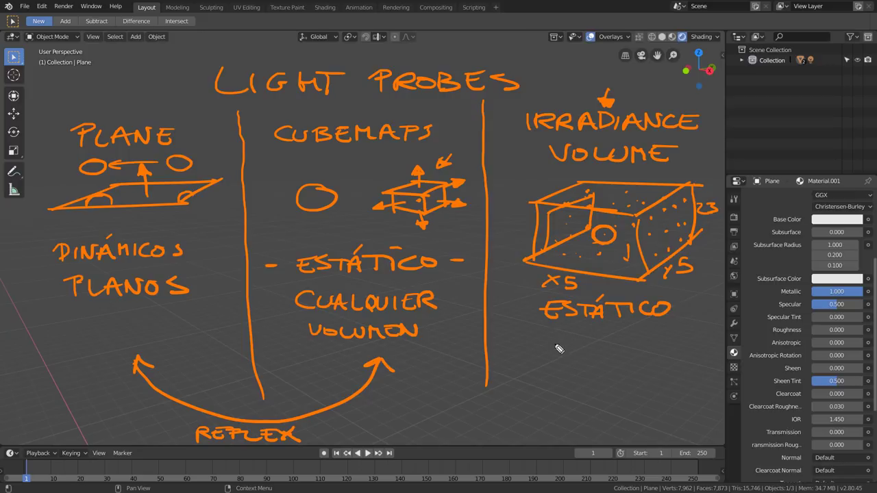
Write CUALQUIER and a short note beneath ESTÁTICO.
mouse_move(568, 334)
left_mouse_down()
mouse_move(549, 348)
mouse_move(689, 348)
left_mouse_up()
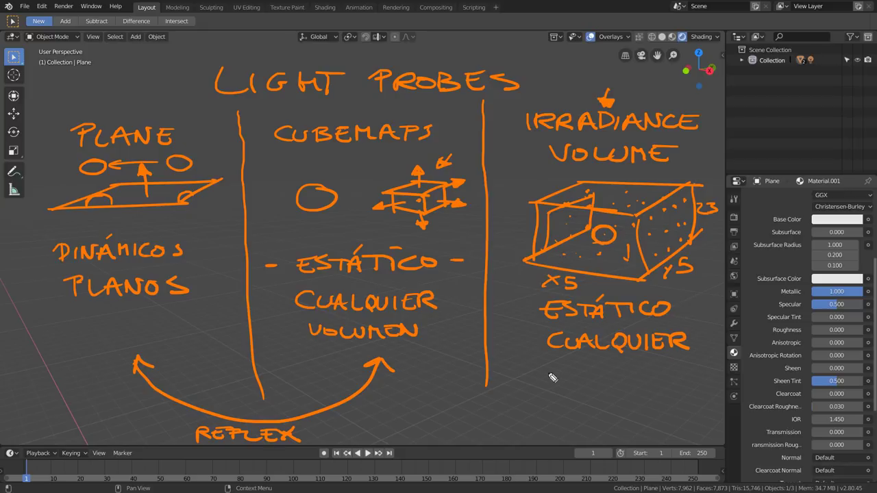
mouse_move(551, 374)
left_mouse_down()
mouse_move(552, 393)
mouse_move(593, 390)
mouse_move(617, 374)
mouse_move(624, 389)
left_mouse_up()
left_click(581, 392)
left_click(642, 388)
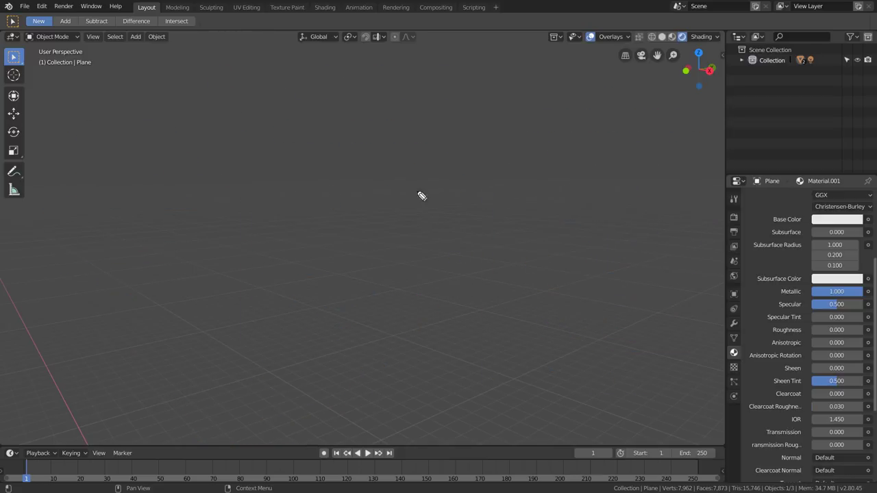
Draw top and bottom lines with a midpoint tick, labelling the zones R and G.
left_click_drag(128, 159, 569, 164)
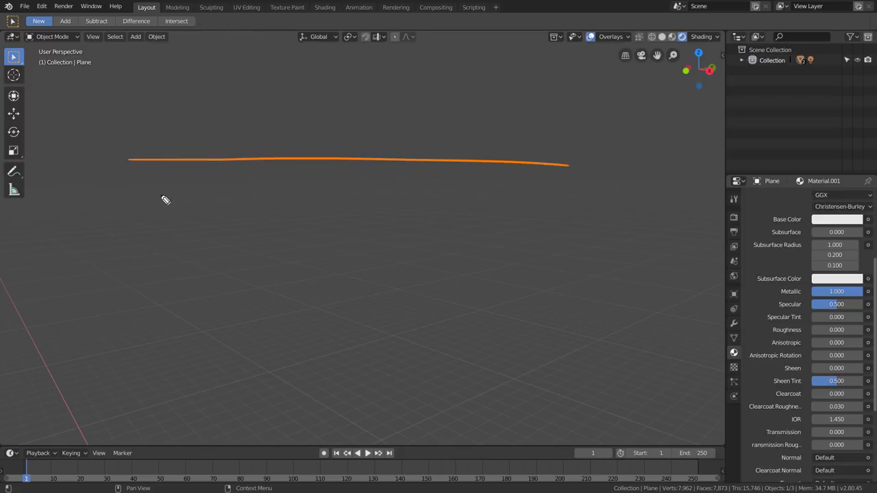
left_click_drag(122, 279, 578, 292)
left_click_drag(344, 152, 343, 164)
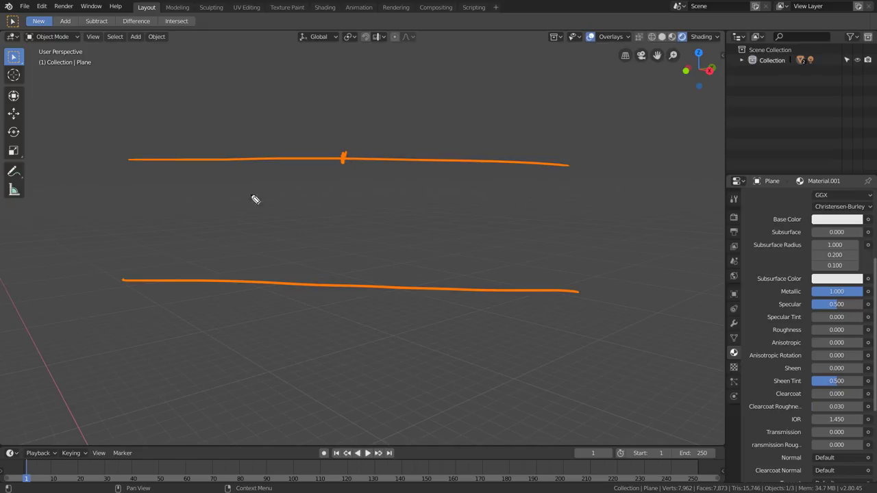
mouse_move(219, 130)
left_mouse_down()
mouse_move(219, 149)
mouse_move(240, 154)
left_mouse_up()
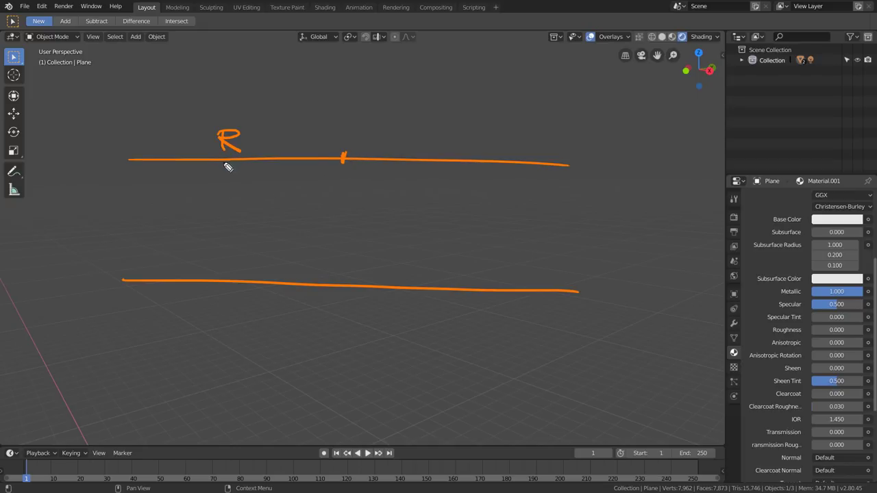
left_click_drag(474, 134, 479, 149)
Draw rows of four dots spanning the R and G zones.
left_click_drag(220, 181, 226, 179)
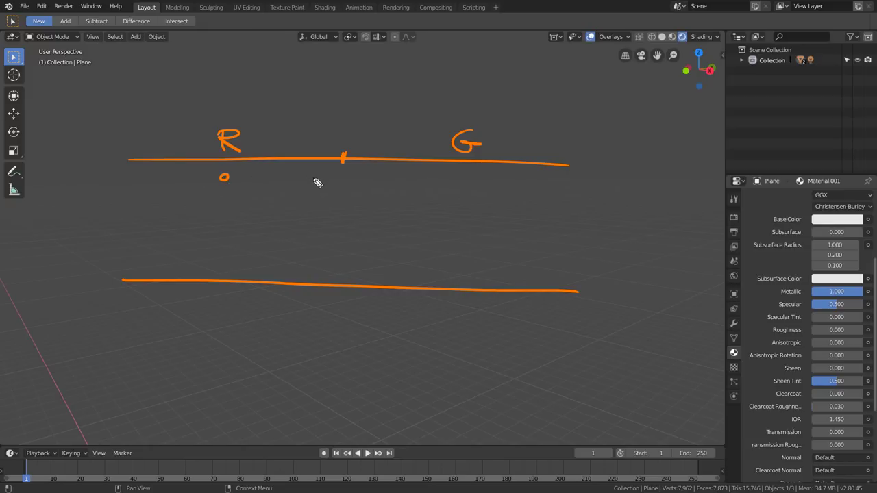
left_click_drag(310, 178, 308, 179)
left_click_drag(383, 181, 386, 181)
left_click_drag(481, 182, 479, 180)
left_click_drag(220, 229, 219, 225)
left_click_drag(311, 229, 309, 226)
left_click_drag(387, 229, 384, 224)
left_click_drag(484, 228, 481, 225)
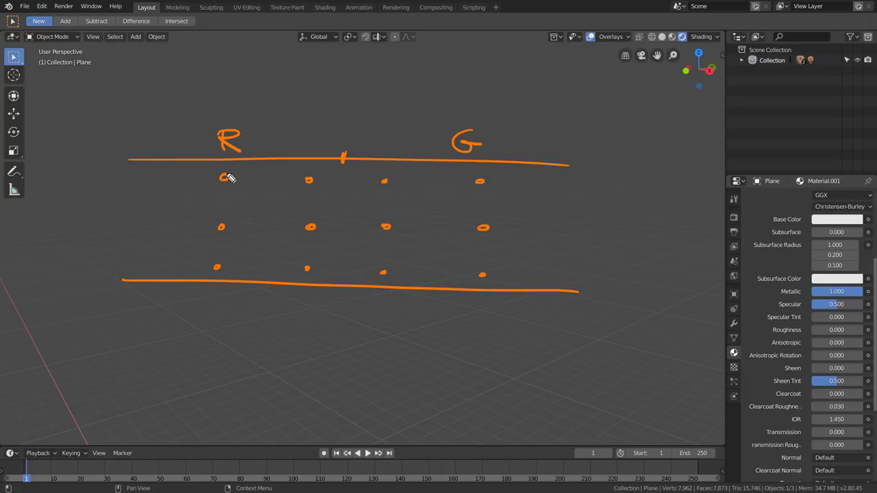
Tint the left-hand dots red and the right-hand dots green.
left_click_drag(219, 177, 228, 174)
left_click_drag(304, 179, 312, 177)
left_click_drag(218, 225, 224, 224)
left_click_drag(386, 180, 382, 181)
left_click_drag(479, 181, 477, 180)
left_click_drag(483, 227, 481, 226)
left_click_drag(387, 226, 385, 225)
Draw three white circles with arrows toward the green dots, and red arcs on the first two.
mouse_move(268, 191)
left_mouse_down()
mouse_move(258, 215)
mouse_move(268, 193)
left_mouse_up()
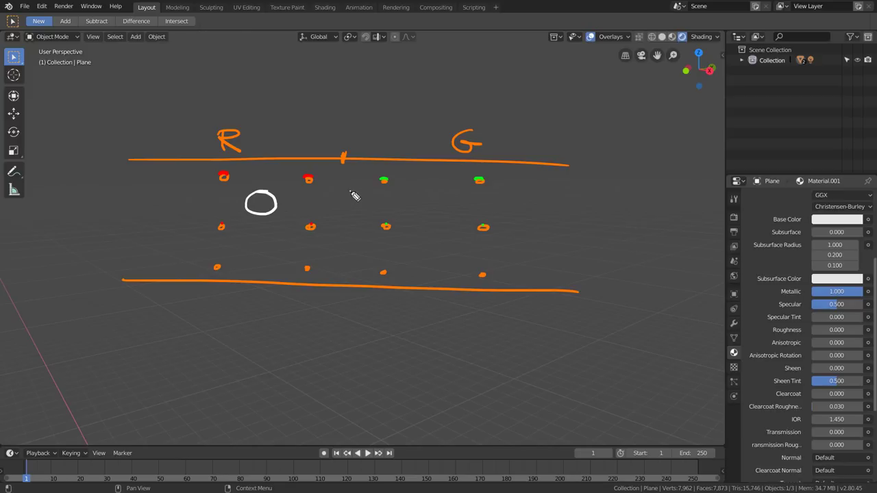
left_click_drag(353, 193, 354, 193)
mouse_move(434, 197)
left_mouse_down()
mouse_move(424, 216)
mouse_move(444, 197)
left_mouse_up()
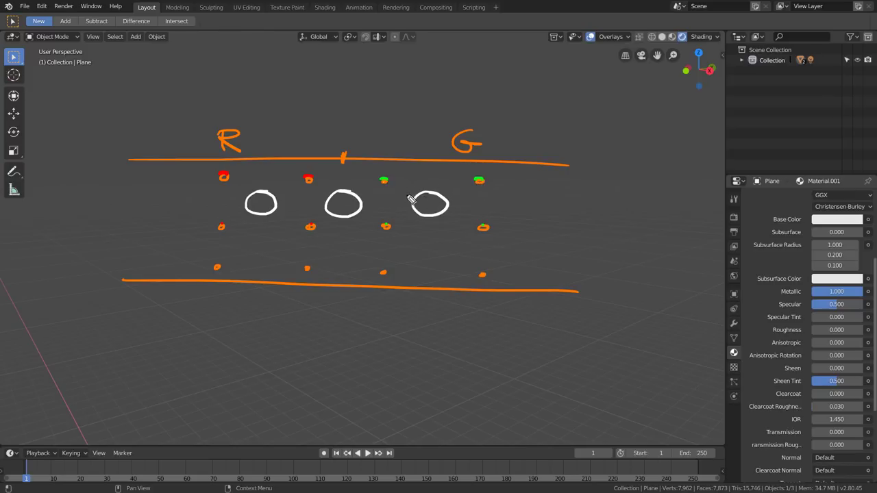
left_click_drag(395, 171, 389, 183)
left_click_drag(449, 194, 464, 184)
mouse_move(246, 197)
left_mouse_down()
mouse_move(275, 195)
mouse_move(245, 199)
left_mouse_up()
left_click_drag(343, 193, 327, 203)
Mark green reflection arcs on the spheres and trace a green path from the first sphere.
left_click_drag(419, 196, 445, 199)
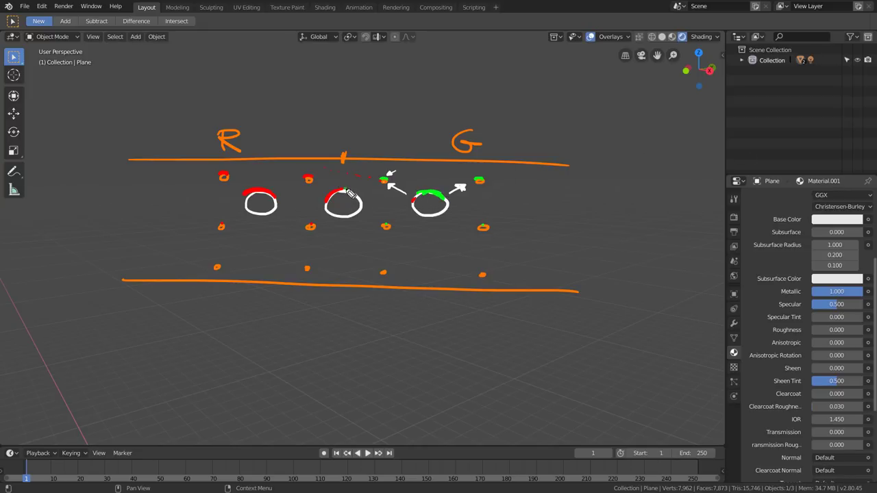
left_click_drag(346, 189, 363, 203)
mouse_move(372, 168)
left_mouse_down()
mouse_move(378, 177)
mouse_move(380, 169)
left_mouse_up()
left_click_drag(278, 201, 362, 167)
Draw a long arrow and short arrows below the spheres, labelled R, RG and G.
left_click_drag(259, 249, 464, 254)
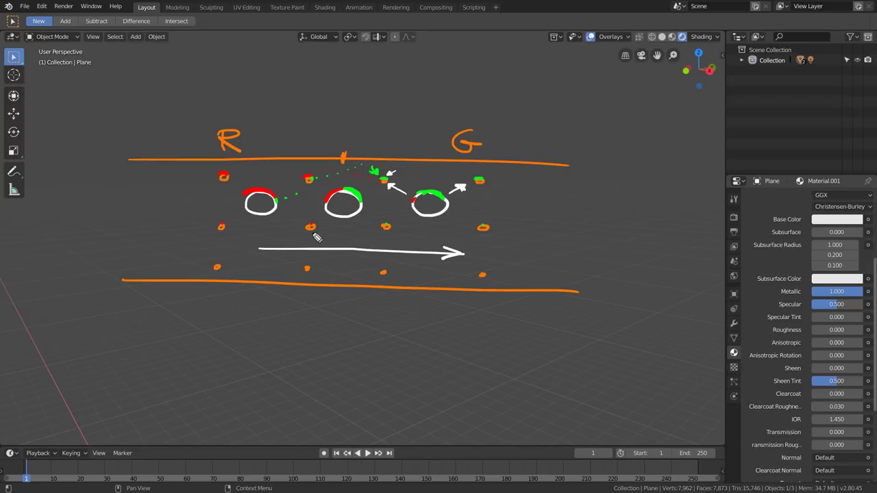
mouse_move(227, 232)
left_mouse_down()
mouse_move(470, 235)
mouse_move(461, 244)
left_mouse_up()
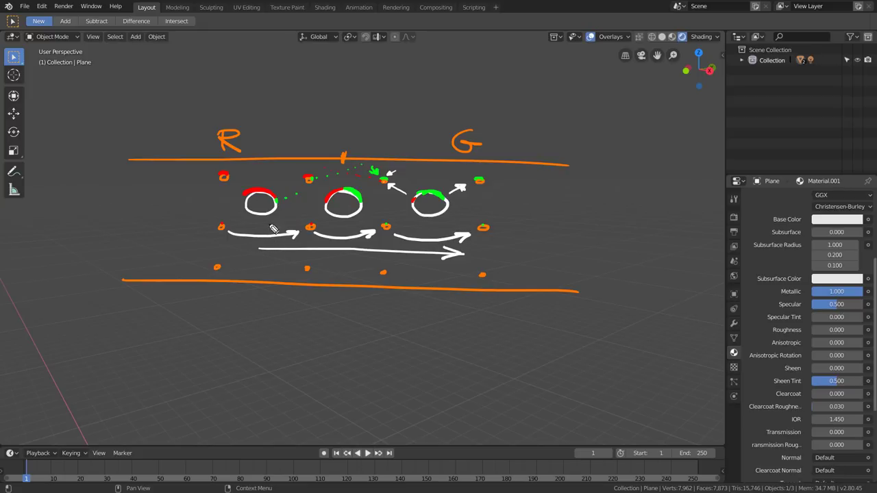
left_click_drag(273, 171, 269, 164)
left_click_drag(259, 255, 267, 266)
mouse_move(328, 256)
left_mouse_down()
mouse_move(337, 266)
mouse_move(356, 262)
left_mouse_up()
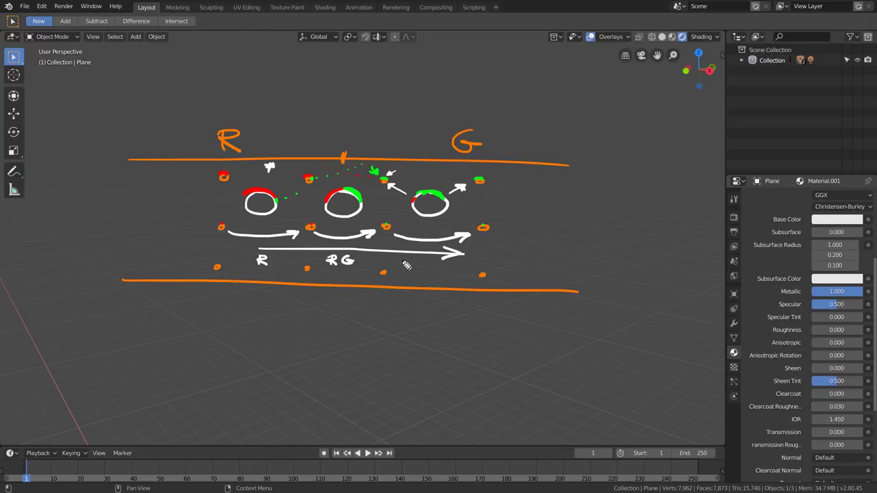
left_click_drag(417, 258, 410, 264)
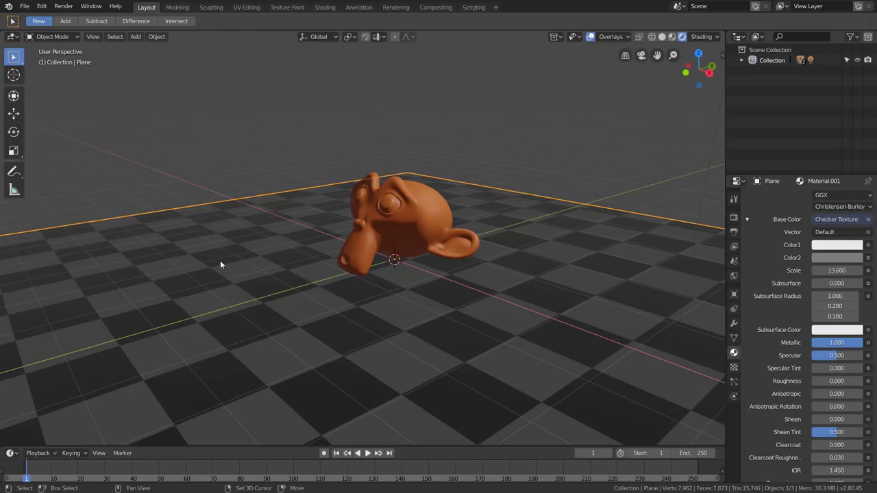
Add a Reflection Plane light probe beneath Suzanne and start enlarging it.
key("shift+a")
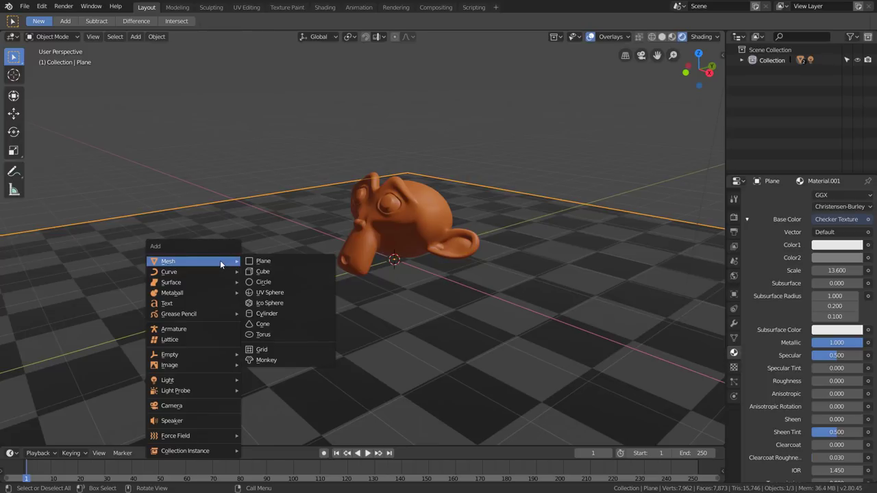
mouse_move(176, 390)
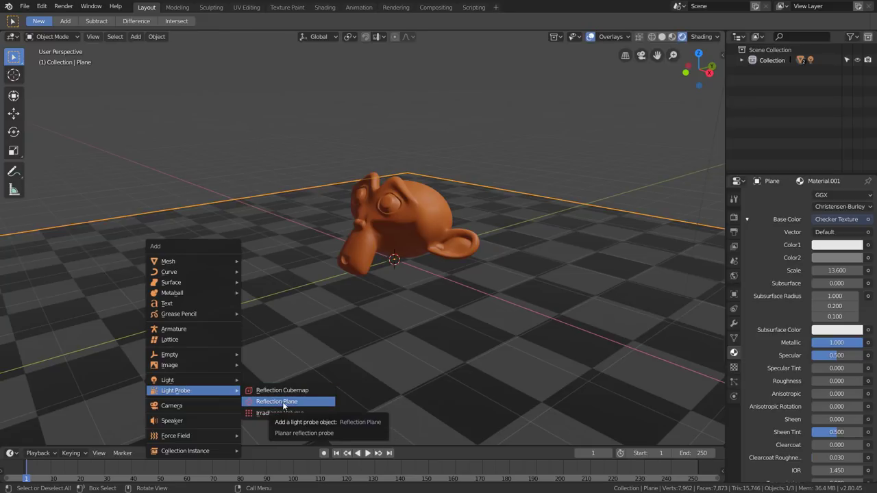
left_click(283, 405)
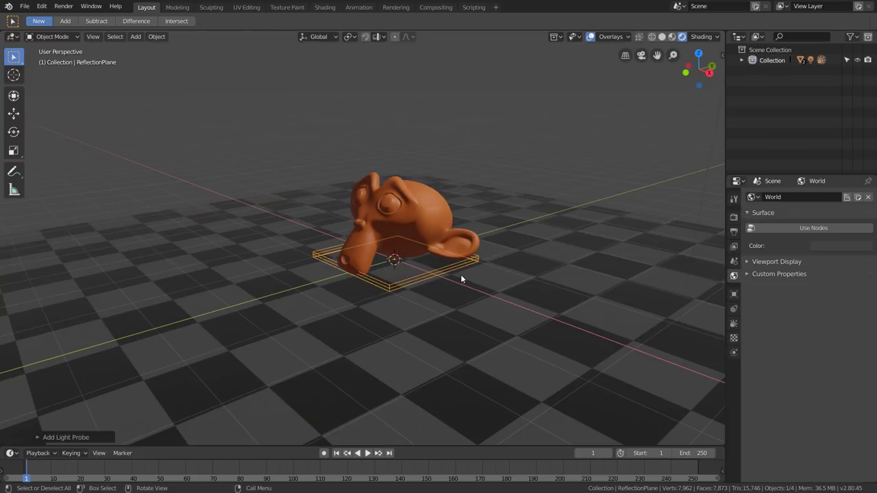
scroll(461, 278, "down", 3)
key("s")
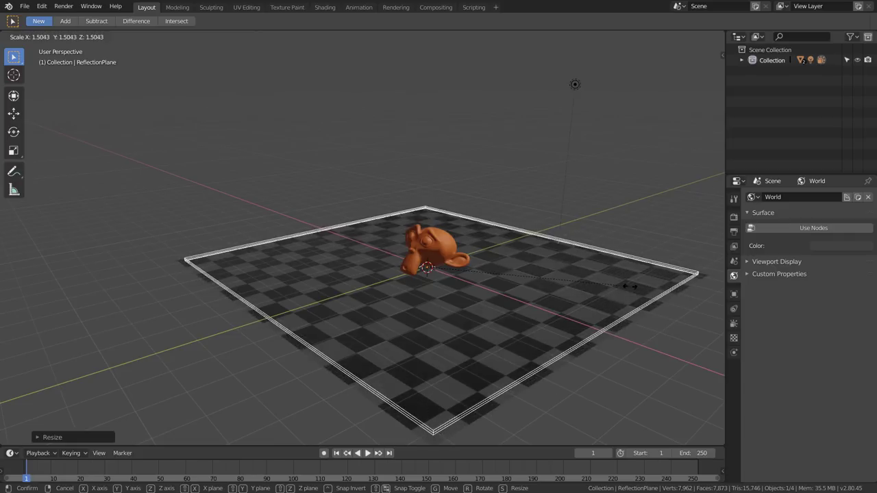
Confirm the enlarged reflection plane size and orbit to see the plane flat.
left_click(448, 270)
scroll(448, 270, "up", 1)
scroll(472, 284, "up", 2)
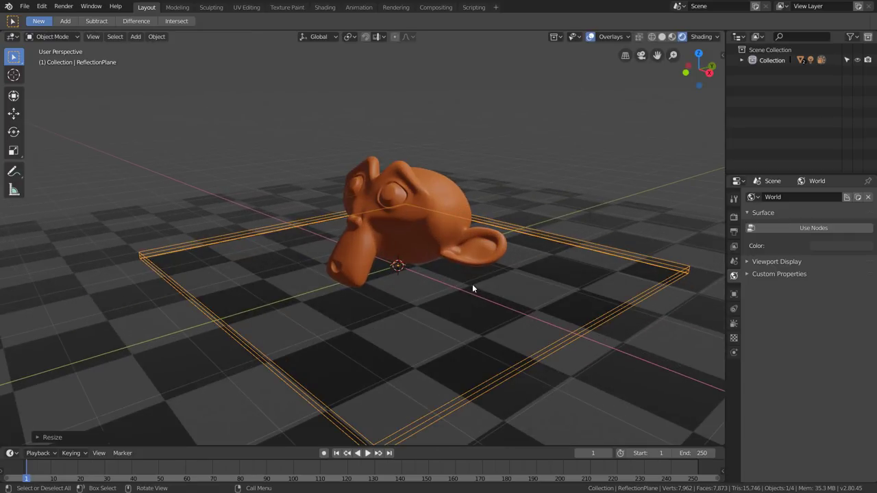
scroll(472, 284, "up", 1)
scroll(519, 278, "down", 1)
middle_click_drag(569, 279, 569, 277)
mouse_move(612, 331)
middle_mouse_down()
mouse_move(555, 295)
mouse_move(476, 299)
mouse_move(519, 302)
mouse_move(511, 295)
mouse_move(624, 312)
middle_mouse_up()
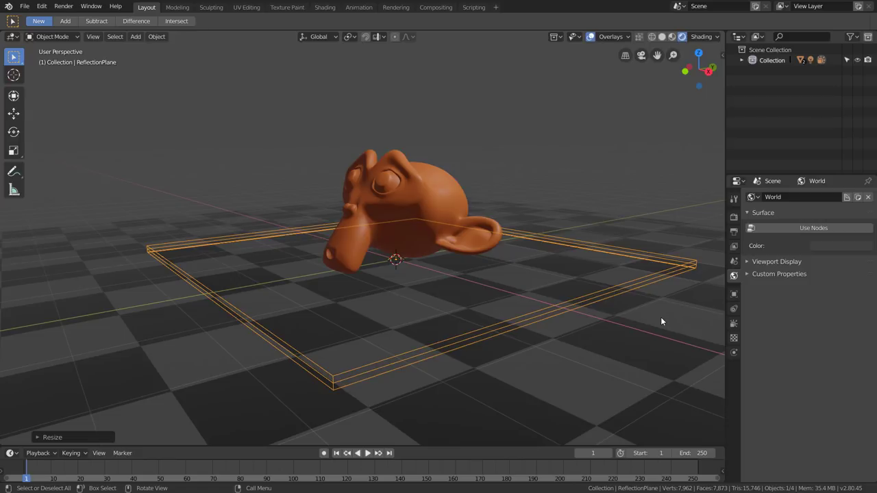
Move the reflection plane along Z so Suzanne's mirror image appears on it.
key("g")
key("z")
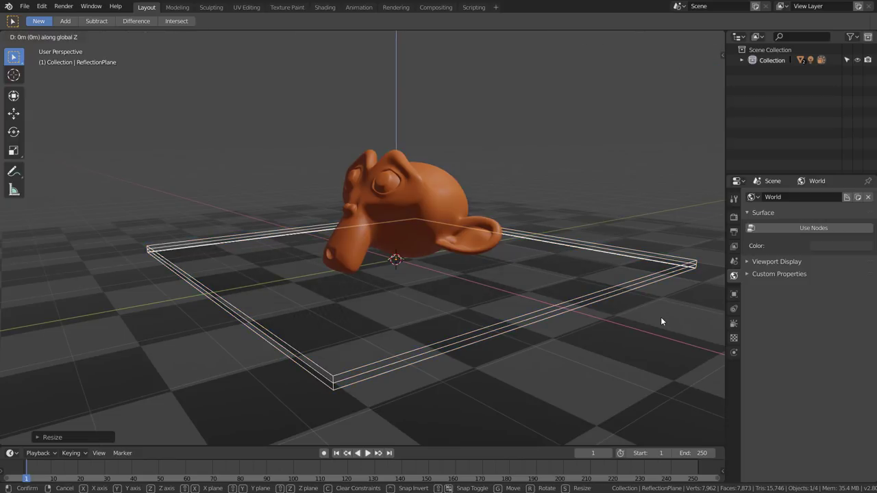
left_click(660, 315)
mouse_move(618, 319)
middle_mouse_down()
mouse_move(473, 278)
mouse_move(540, 280)
mouse_move(582, 258)
mouse_move(490, 260)
mouse_move(454, 272)
mouse_move(460, 320)
mouse_move(478, 231)
middle_mouse_up()
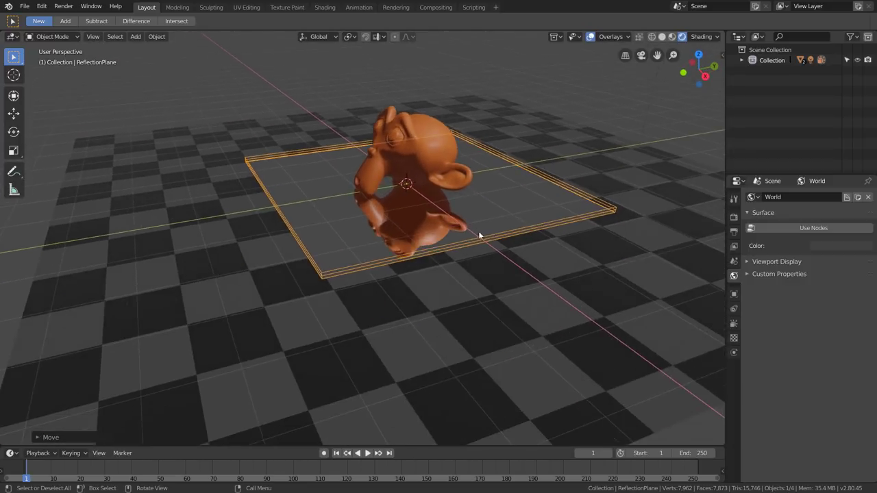
Scale the reflection plane probe up well beyond Suzanne and her reflection.
scroll(478, 231, "down", 3)
scroll(457, 264, "up", 2)
middle_click_drag(458, 264, 493, 285)
key("s")
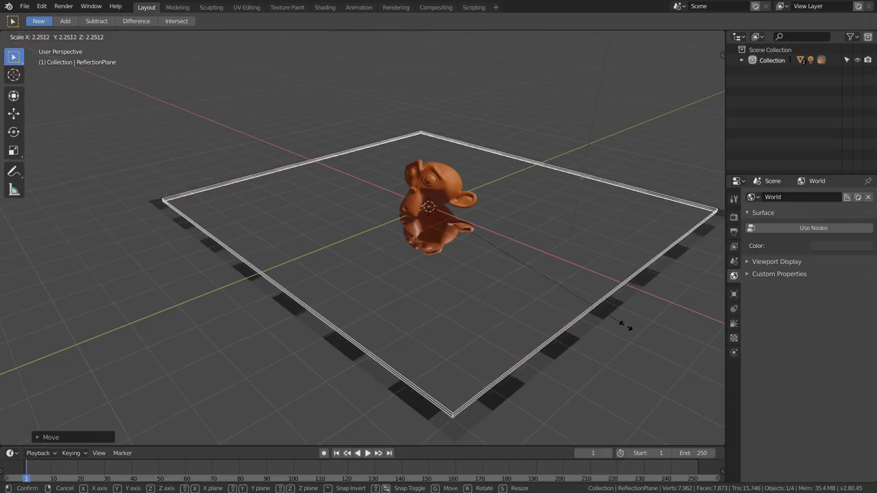
left_click(640, 329)
middle_click_drag(471, 250, 438, 226)
scroll(432, 218, "up", 4)
mouse_move(405, 252)
middle_mouse_down()
mouse_move(449, 259)
mouse_move(444, 247)
mouse_move(431, 258)
mouse_move(452, 255)
middle_mouse_up()
scroll(449, 246, "down", 3)
scroll(448, 246, "down", 2)
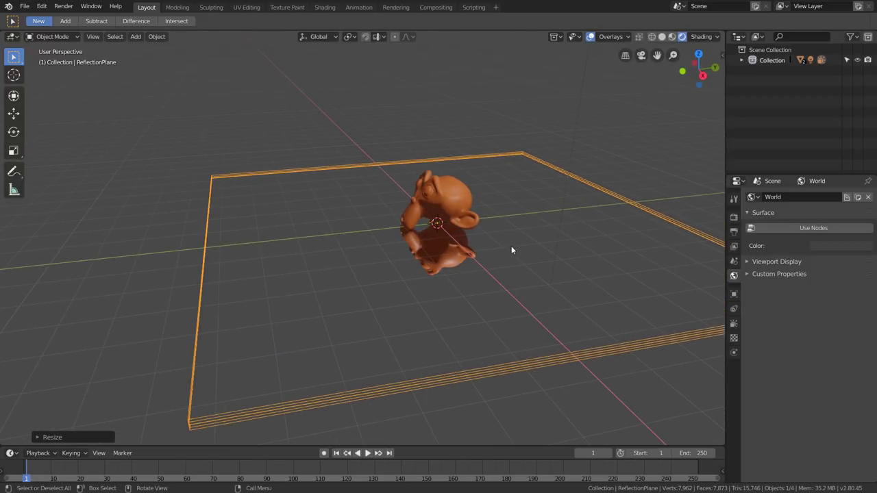
Try free and Z-constrained moves of the probe, cancelling both.
key("g")
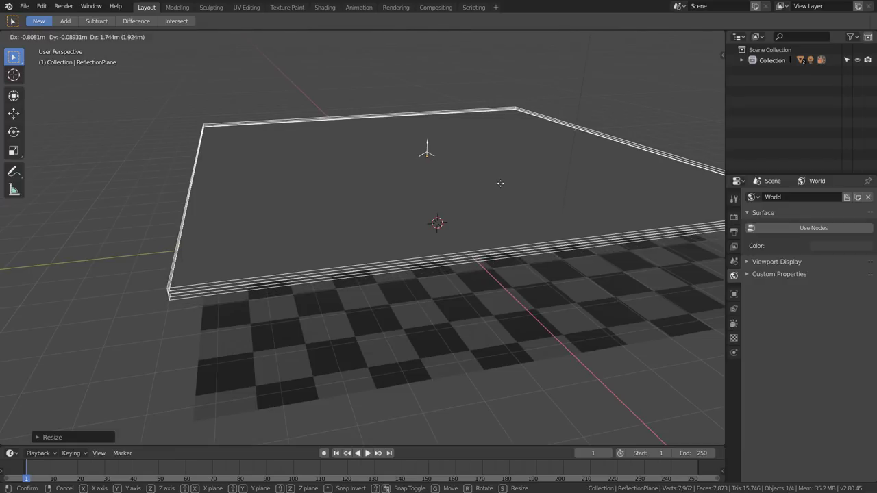
key("Escape")
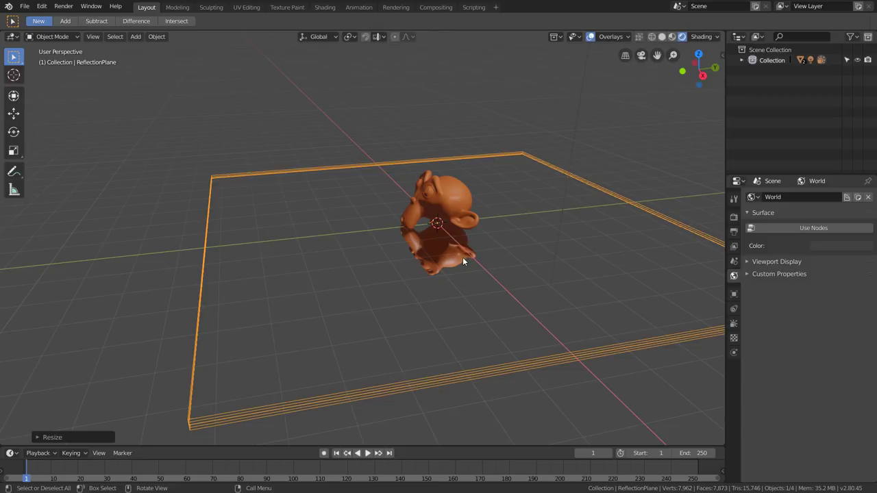
mouse_move(463, 257)
middle_mouse_down()
mouse_move(478, 239)
mouse_move(480, 211)
mouse_move(439, 233)
middle_mouse_up()
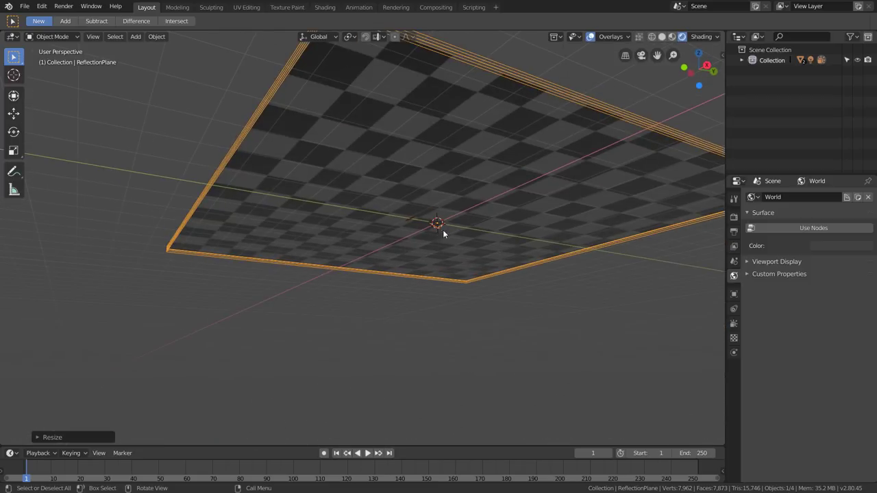
key("g")
key("z")
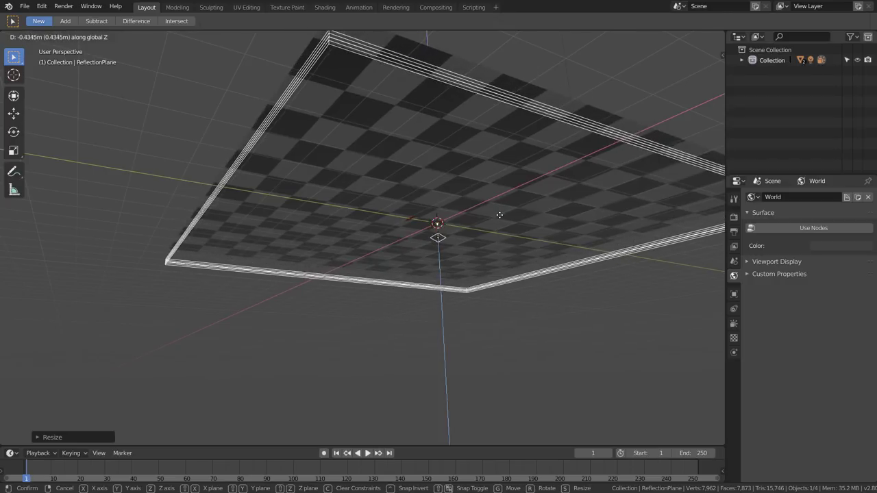
key("Escape")
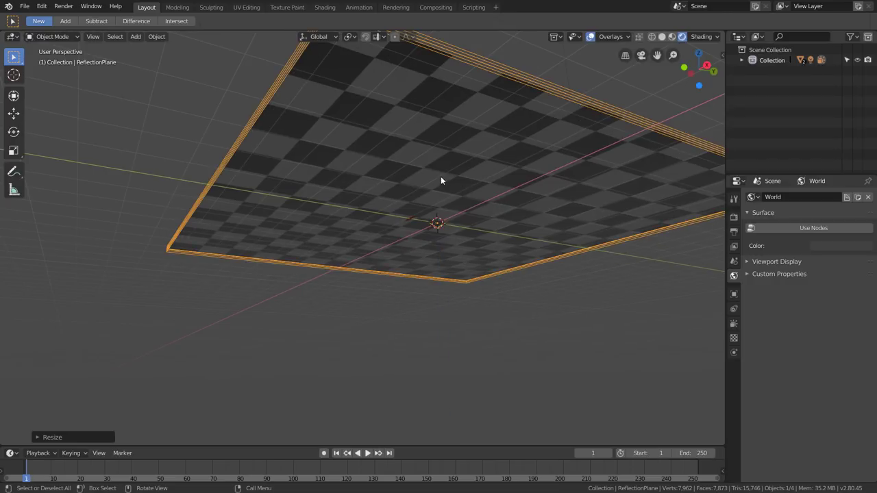
mouse_move(443, 180)
middle_mouse_down()
mouse_move(451, 225)
mouse_move(413, 263)
mouse_move(407, 253)
mouse_move(422, 266)
mouse_move(439, 260)
middle_mouse_up()
scroll(444, 232, "up", 2)
Raise the reflection probe's influence Distance from 0.1m to 0.3m.
left_click(734, 324)
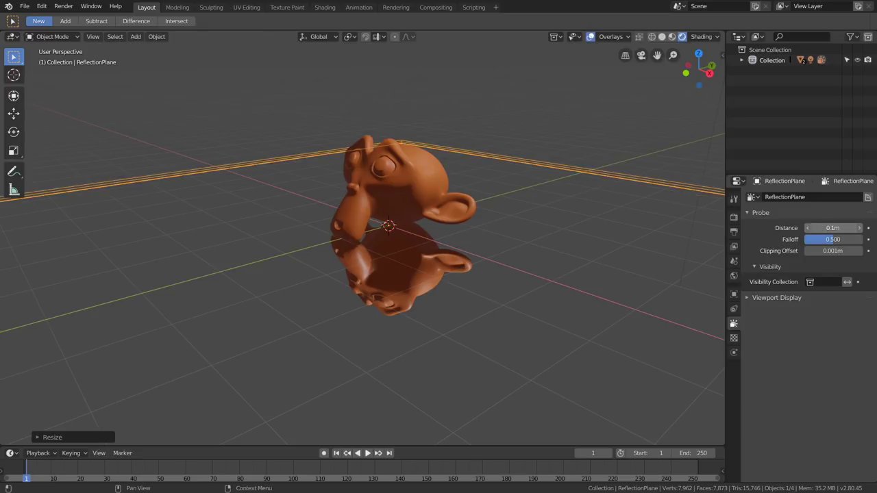
mouse_move(827, 228)
left_mouse_down()
mouse_move(849, 229)
mouse_move(830, 228)
left_mouse_up()
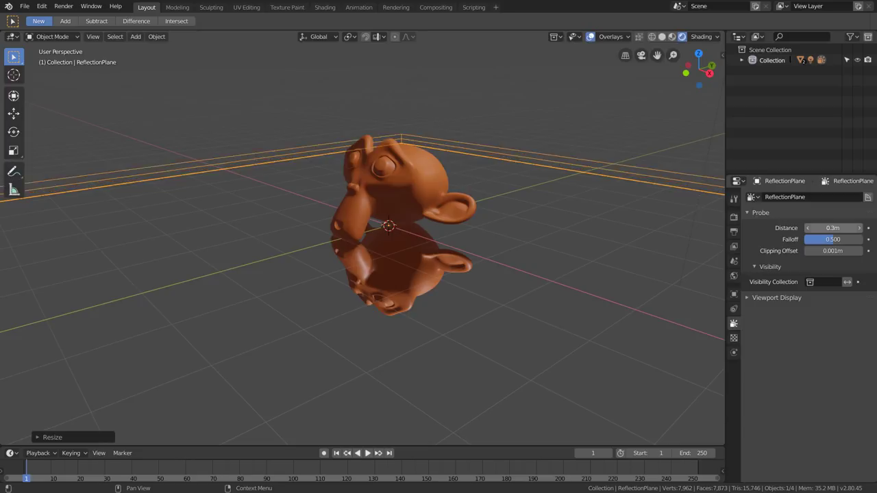
left_click(614, 252)
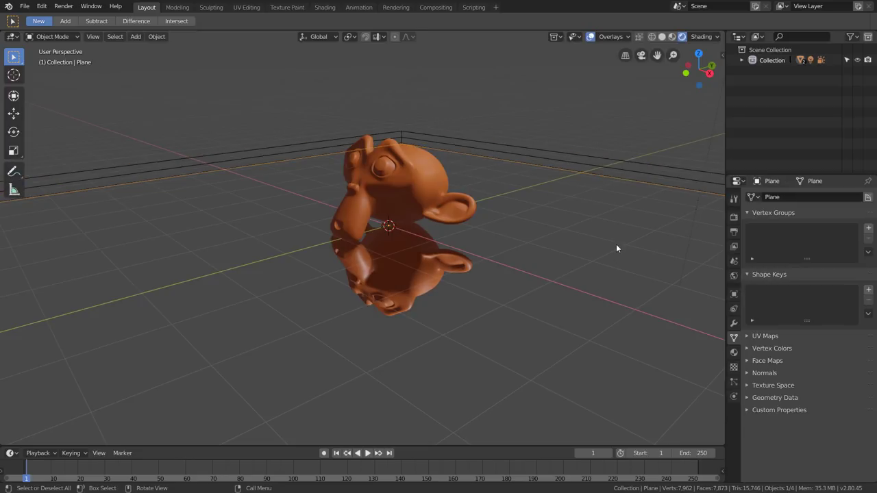
mouse_move(621, 241)
middle_mouse_down()
mouse_move(590, 246)
mouse_move(618, 210)
mouse_move(508, 241)
middle_mouse_up()
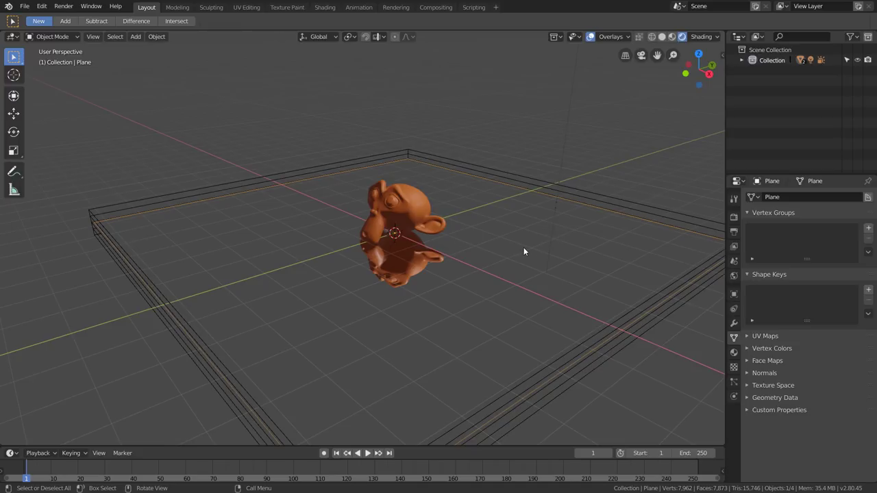
Raise the floor plane along Z, then reselect the probe with Distance at 0.4m.
key("g")
key("z")
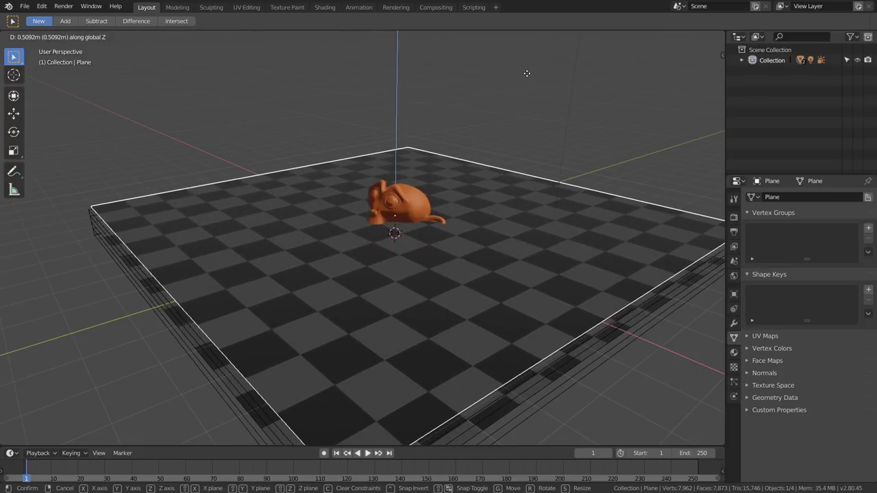
left_click(526, 73)
left_click(529, 177)
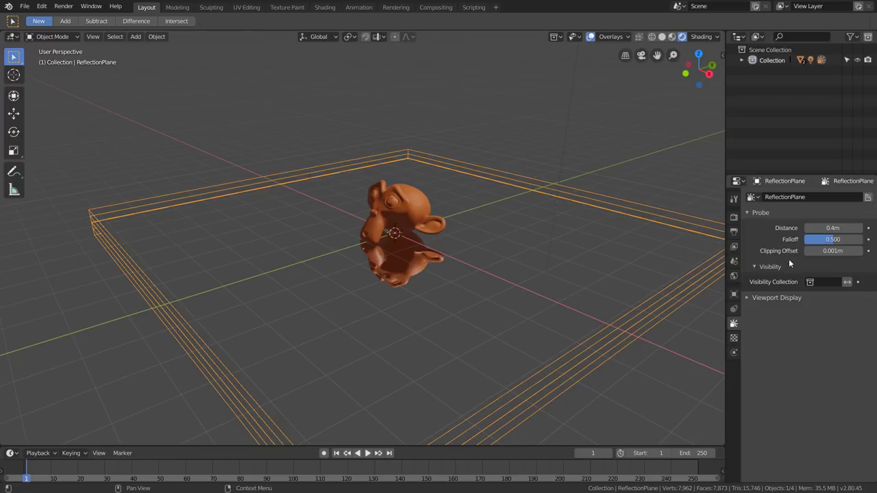
Expand the probe's Viewport Display settings and turn off Show Data.
left_click(751, 298)
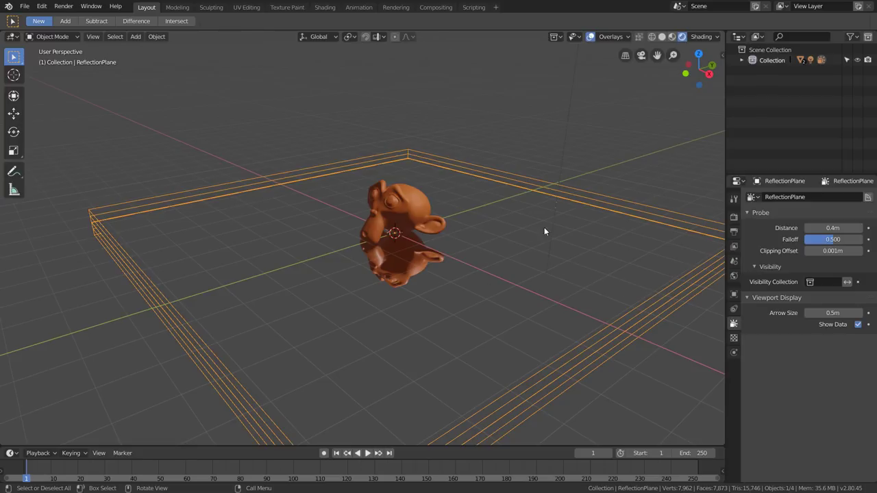
left_click(858, 325)
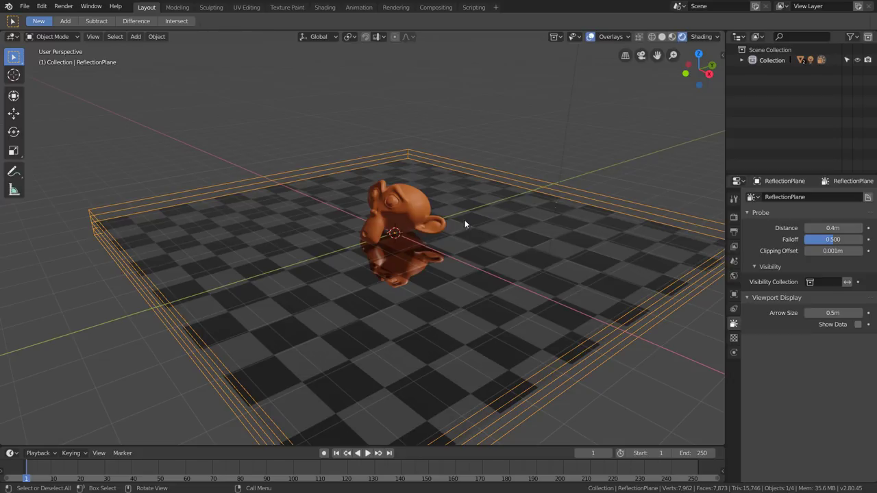
Enlarge the probe's direction arrow to 2.4m while orbiting around the monkey.
mouse_move(494, 265)
middle_mouse_down()
mouse_move(491, 288)
mouse_move(505, 301)
mouse_move(603, 290)
mouse_move(452, 294)
mouse_move(491, 292)
mouse_move(401, 224)
middle_mouse_up()
mouse_move(403, 257)
middle_mouse_down()
mouse_move(455, 243)
mouse_move(455, 253)
middle_mouse_up()
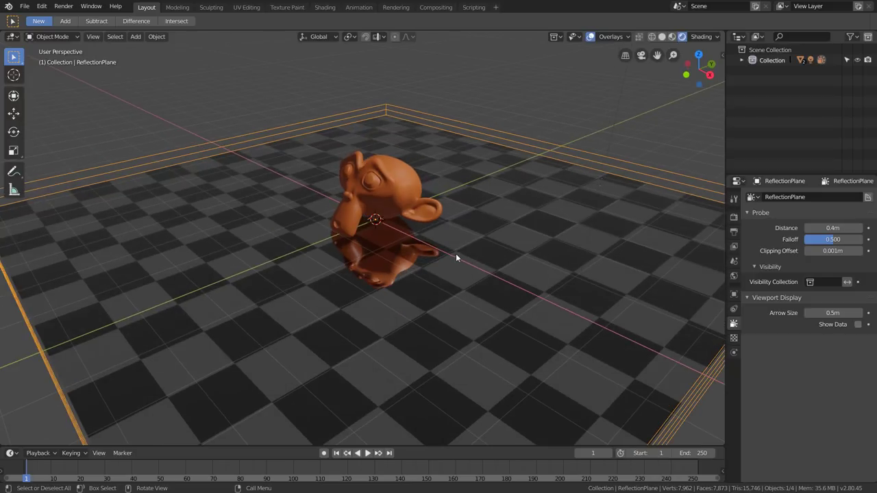
left_click_drag(832, 312, 860, 312)
scroll(420, 205, "down", 3)
scroll(415, 189, "down", 3)
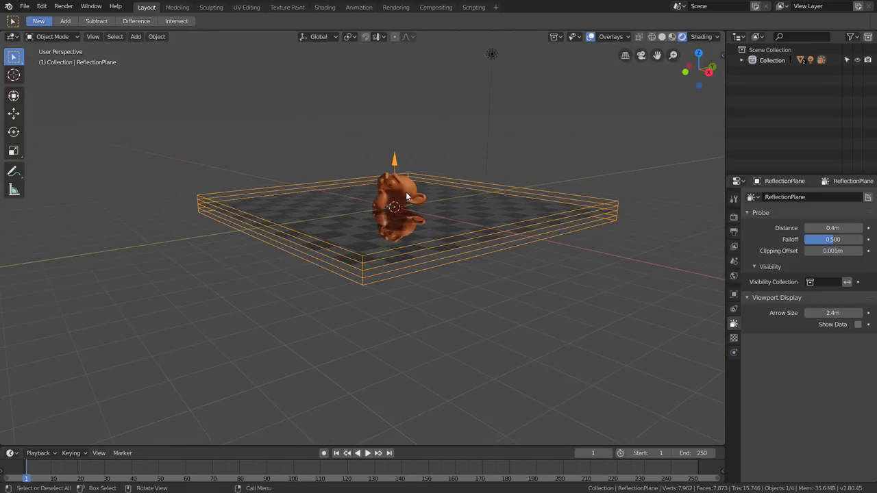
scroll(389, 214, "up", 2)
scroll(388, 214, "up", 2)
scroll(533, 254, "up", 2)
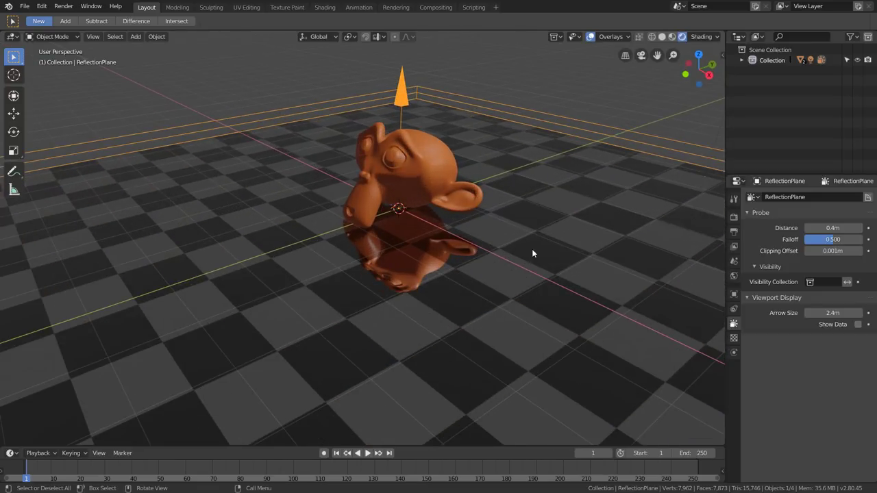
Try a vertical floor move, cancel it, and reselect the reflection probe.
left_click(574, 235)
key("g")
key("z")
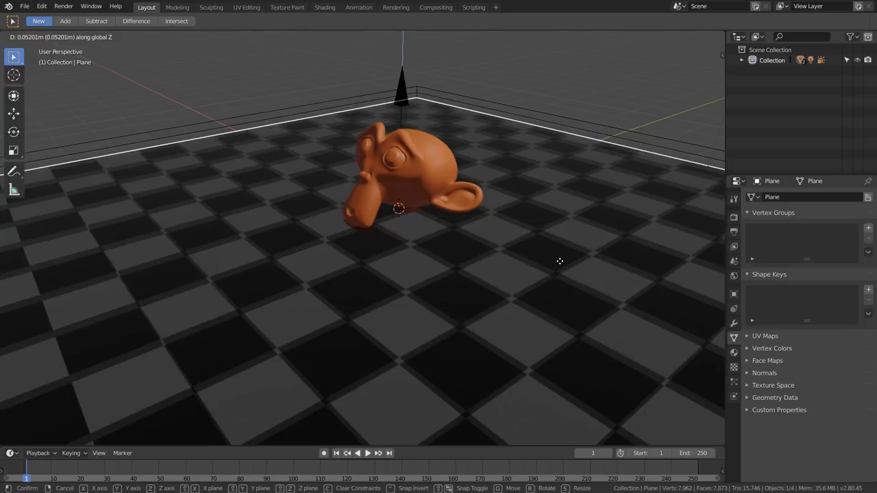
key("Escape")
scroll(430, 250, "down", 2)
scroll(450, 247, "down", 2)
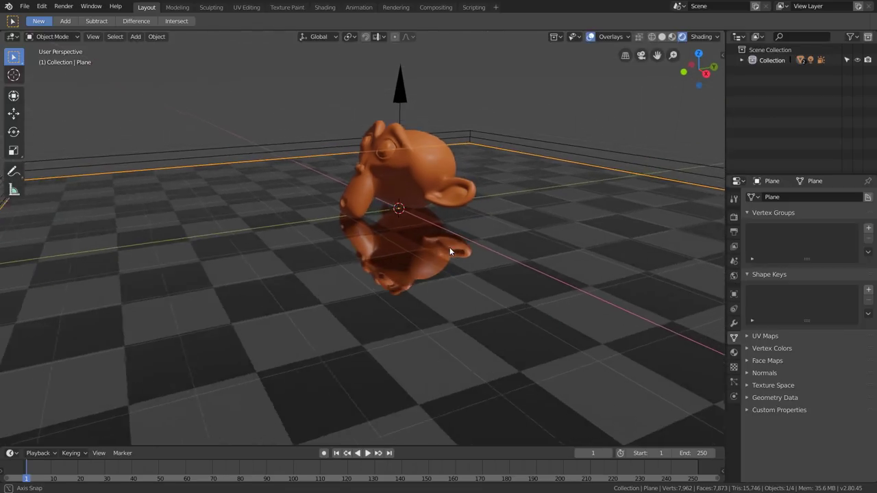
scroll(456, 239, "down", 2)
left_click(599, 183)
middle_click_drag(563, 208, 467, 246)
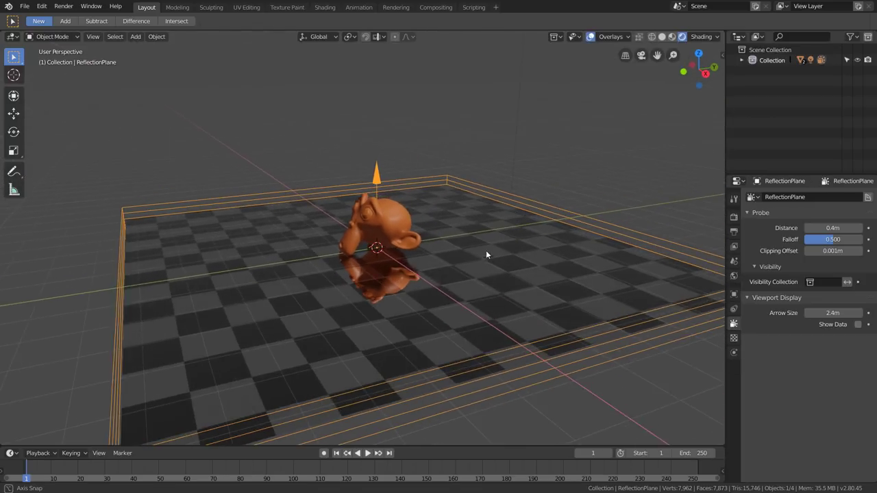
scroll(377, 252, "up", 3)
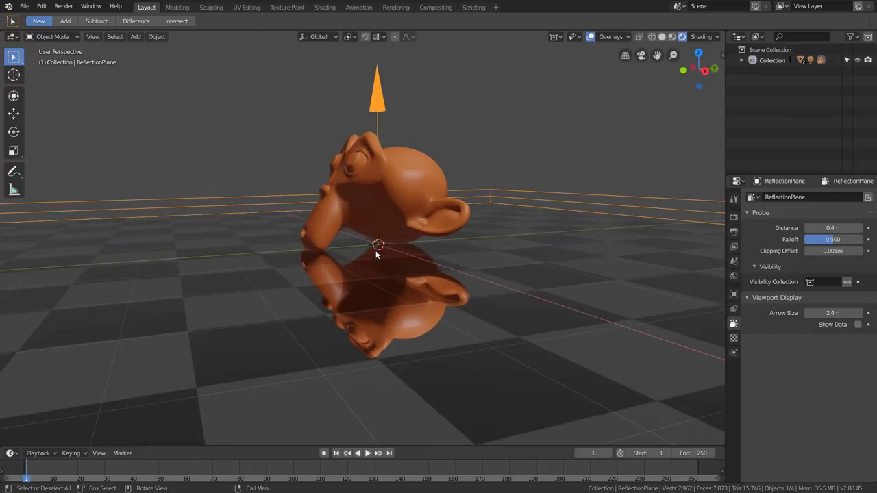
scroll(375, 258, "up", 1)
middle_click_drag(375, 257, 376, 245)
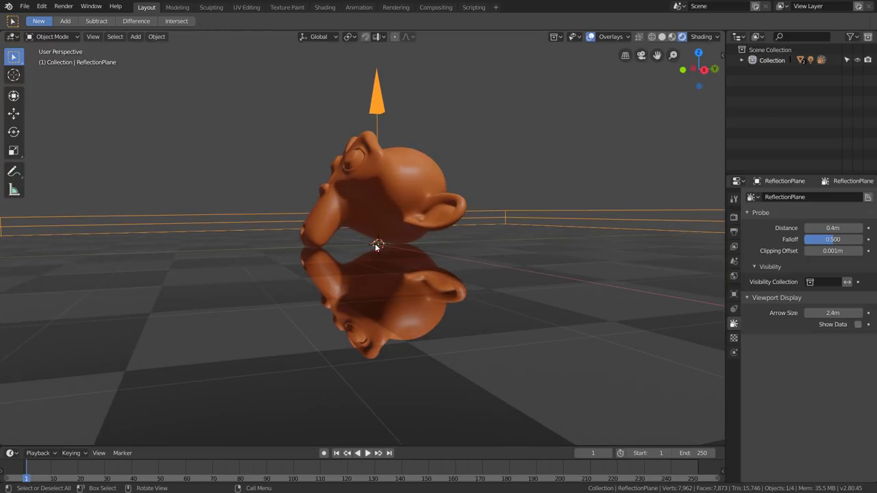
scroll(404, 256, "down", 2)
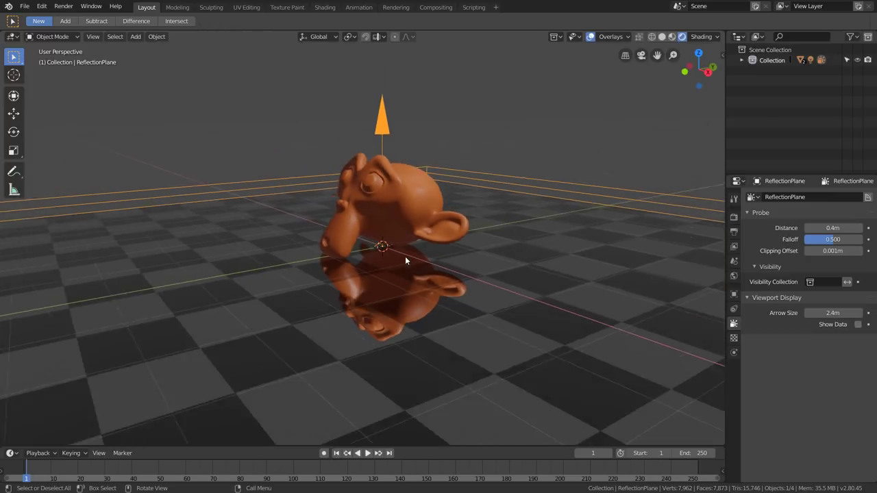
scroll(405, 256, "down", 2)
Raise the floor plane along Z in several moves up to Suzanne's base.
left_click(516, 260)
key("g")
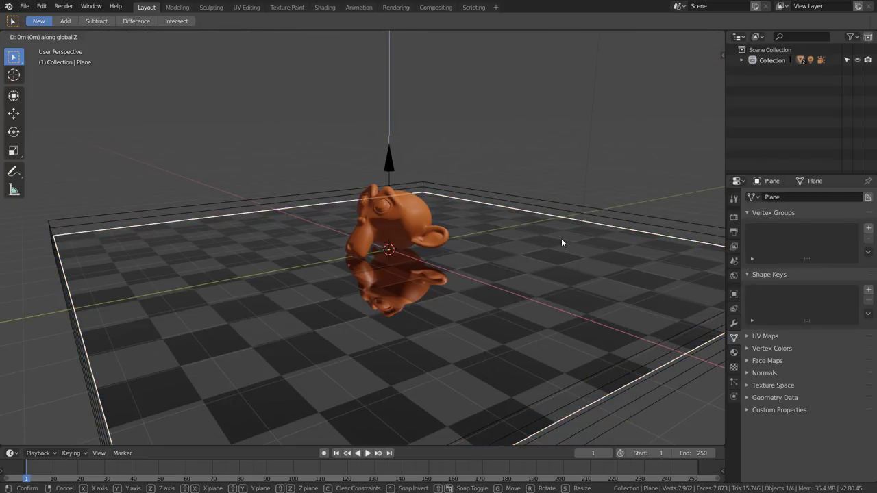
key("z")
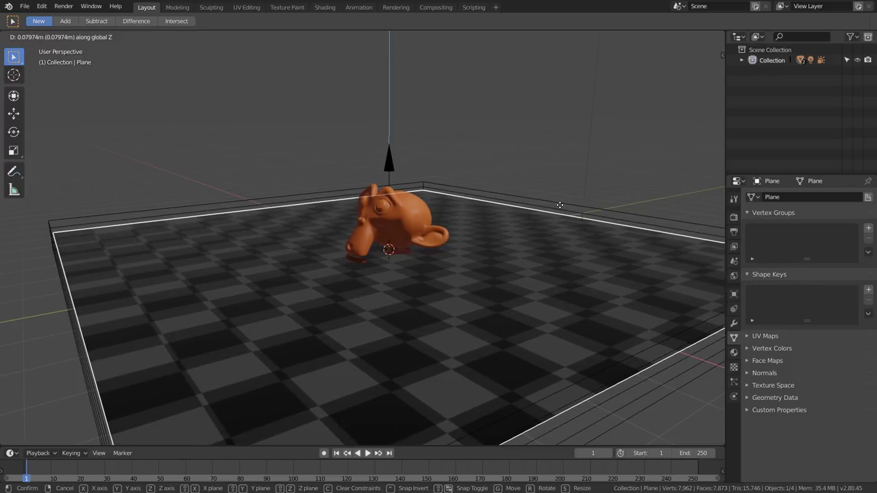
left_click(557, 183)
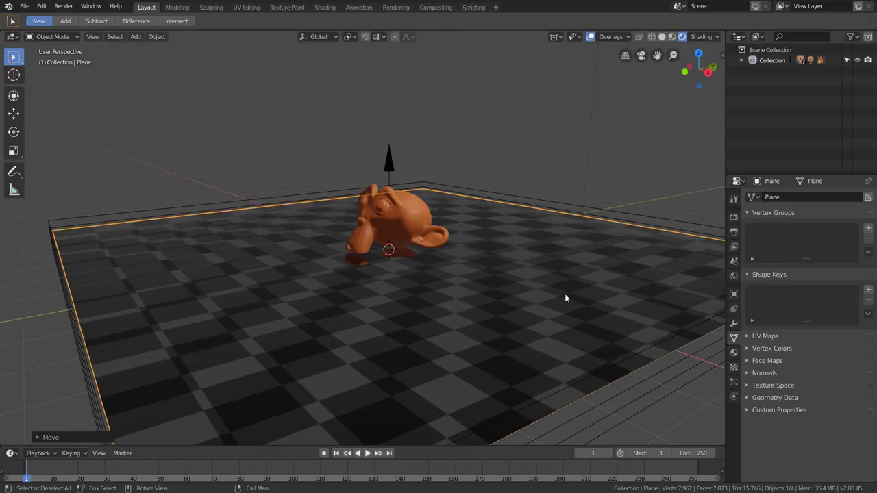
mouse_move(564, 298)
middle_mouse_down()
mouse_move(546, 276)
mouse_move(550, 249)
mouse_move(395, 308)
middle_mouse_up()
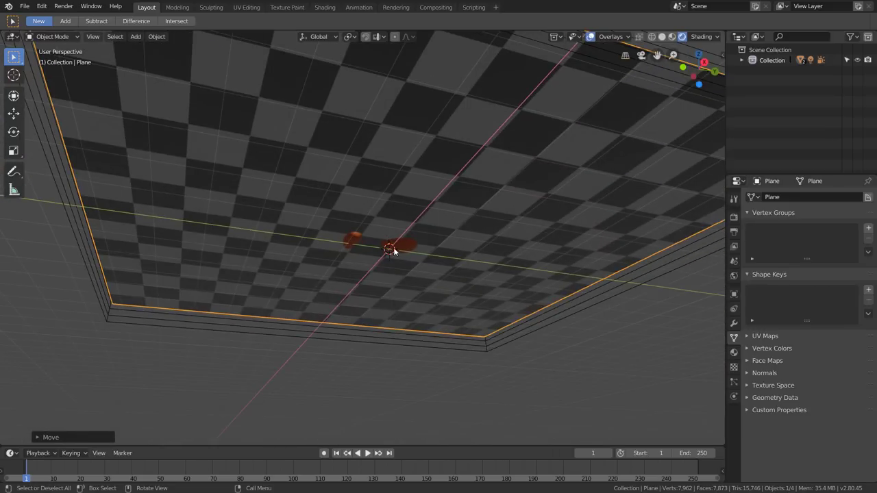
mouse_move(393, 249)
middle_mouse_down()
mouse_move(472, 202)
mouse_move(477, 242)
middle_mouse_up()
key("g")
key("z")
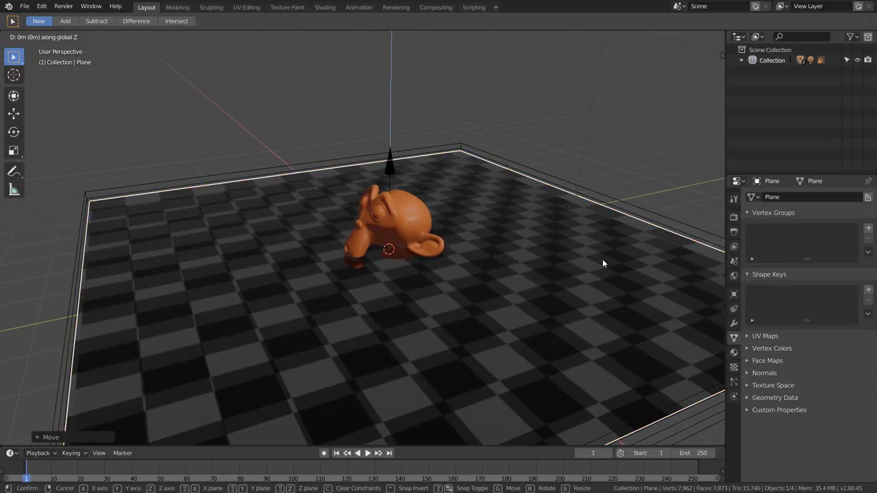
left_click(588, 159)
key("g")
key("z")
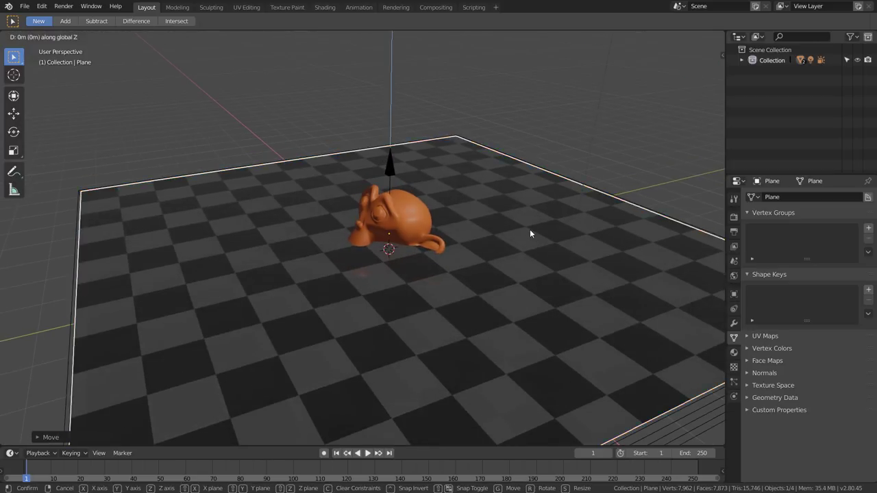
left_click(356, 265)
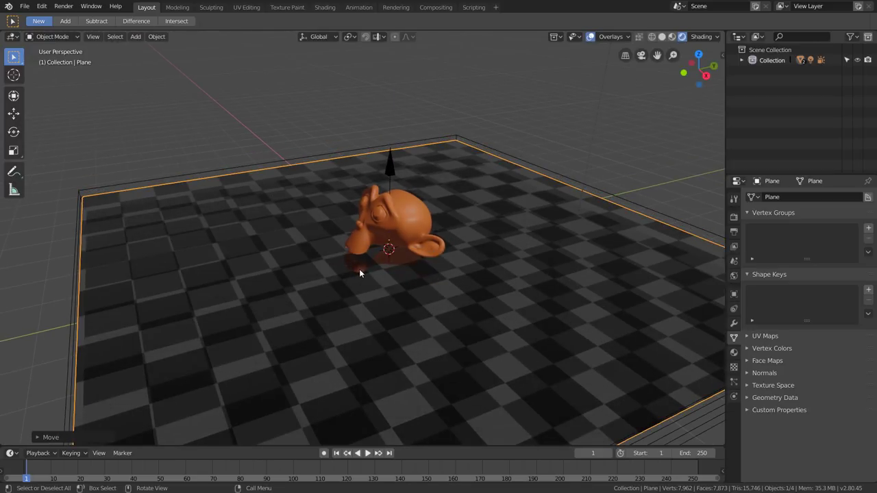
Lower the floor slightly along Z and check the reflection from above and below.
middle_click_drag(504, 279, 460, 198)
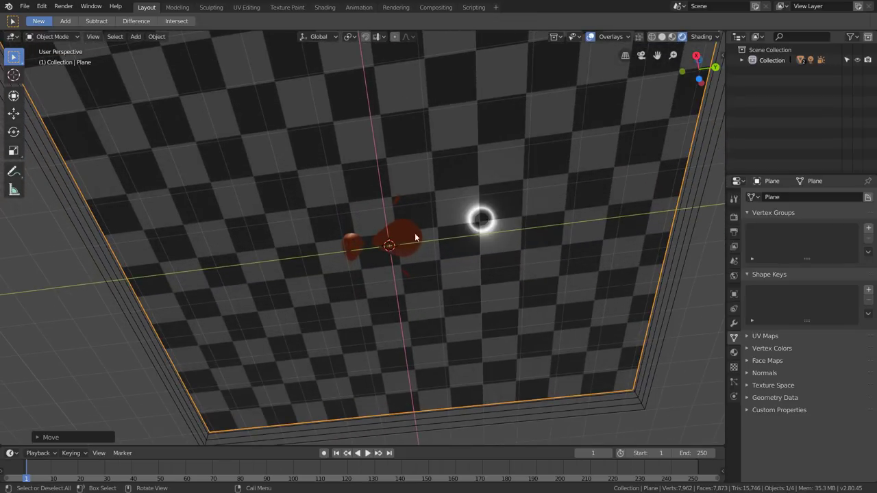
mouse_move(415, 237)
middle_mouse_down()
mouse_move(404, 222)
mouse_move(414, 221)
mouse_move(395, 208)
mouse_move(453, 275)
middle_mouse_up()
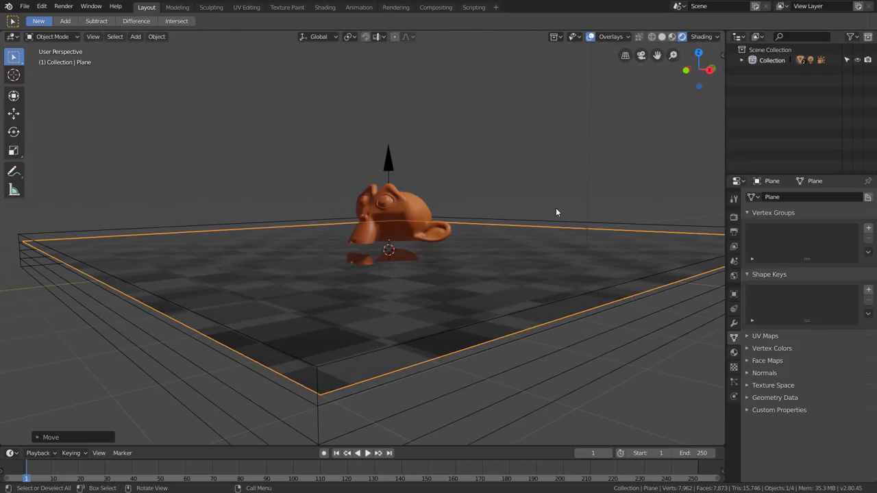
key("g")
key("z")
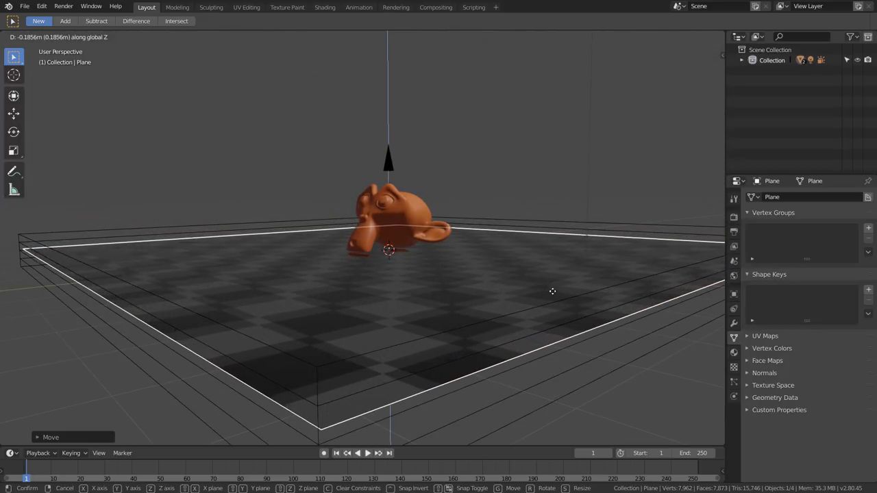
left_click(539, 292)
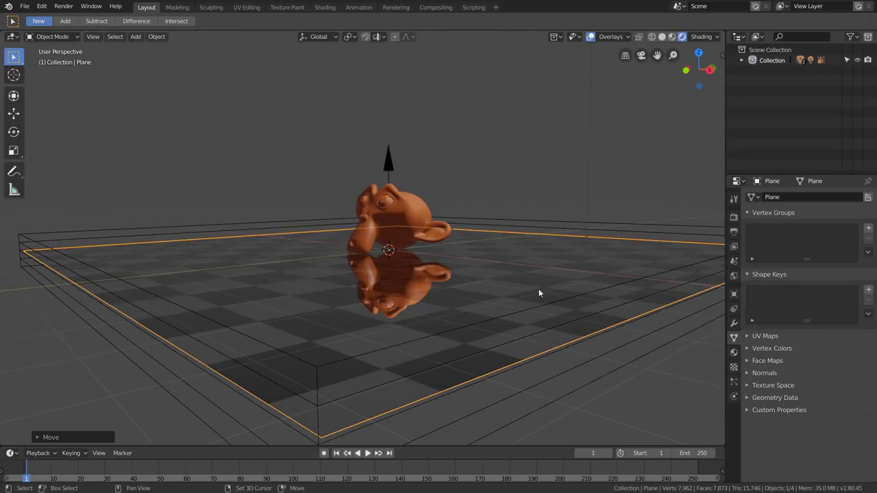
mouse_move(538, 293)
middle_mouse_down()
mouse_move(397, 266)
mouse_move(396, 252)
middle_mouse_up()
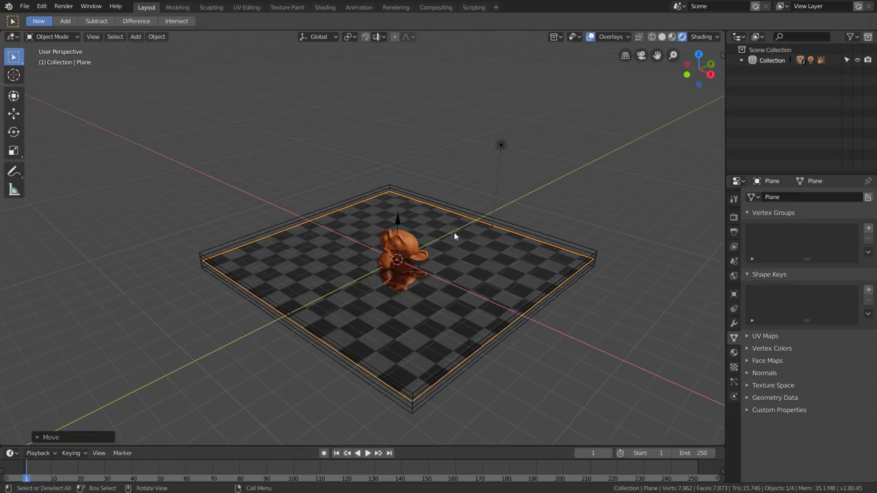
mouse_move(457, 223)
middle_mouse_down()
mouse_move(402, 263)
mouse_move(433, 246)
middle_mouse_up()
scroll(402, 264, "up", 2)
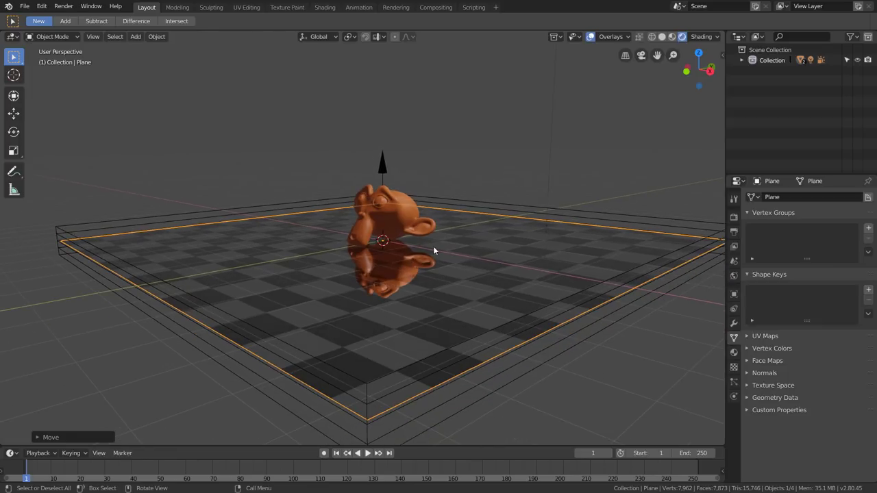
Scale the ReflectionPlane probe box to about 2.237 so it covers the checkered floor.
left_click(245, 209)
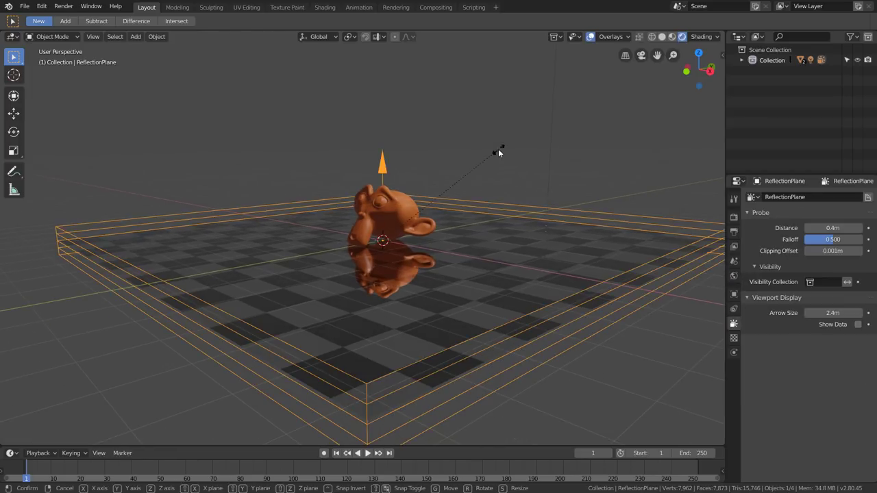
key("s")
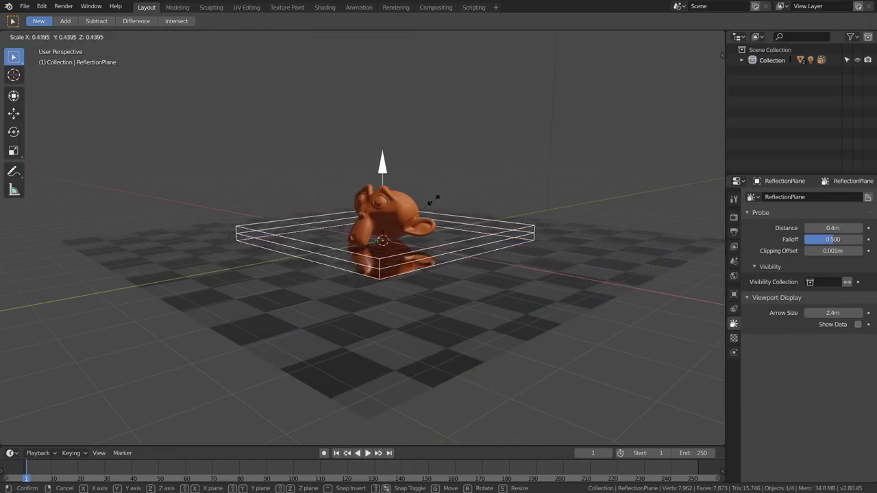
left_click(423, 204)
mouse_move(422, 204)
middle_mouse_down()
mouse_move(468, 207)
mouse_move(448, 226)
mouse_move(357, 253)
mouse_move(380, 271)
mouse_move(376, 276)
middle_mouse_up()
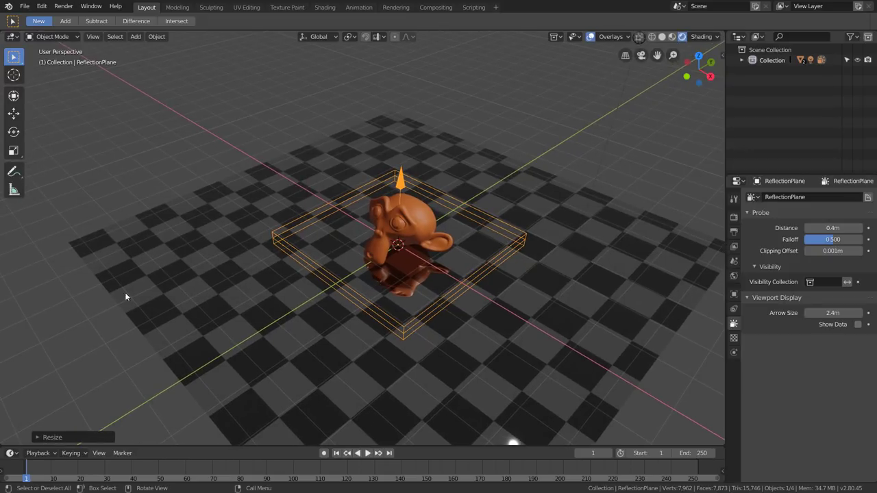
mouse_move(295, 318)
middle_mouse_down()
mouse_move(364, 321)
mouse_move(310, 308)
mouse_move(481, 275)
middle_mouse_up()
key("s")
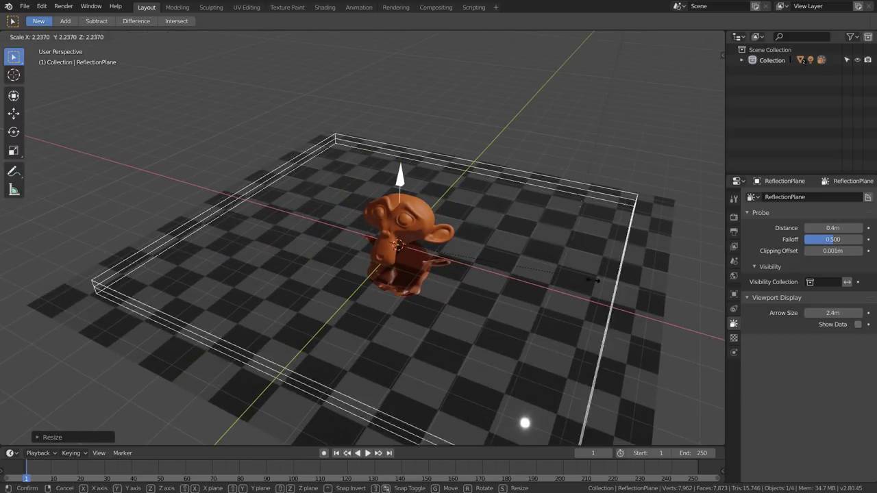
left_click(630, 280)
left_click(571, 277)
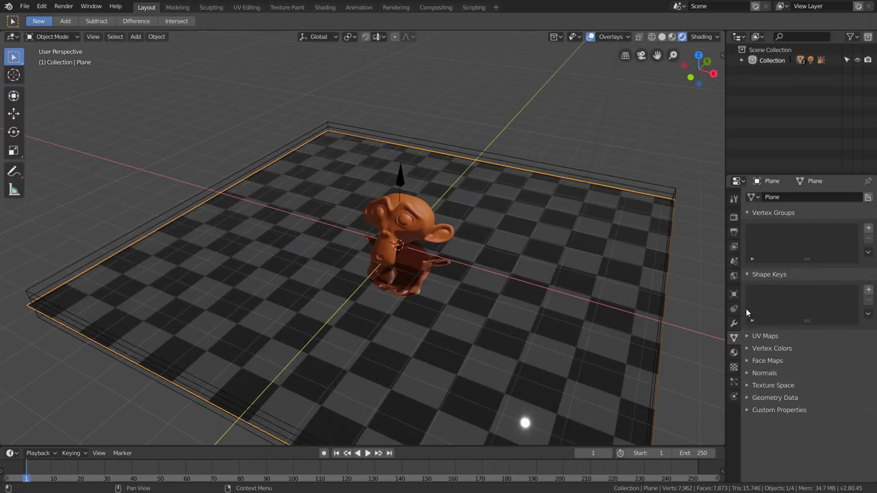
Try floor Roughness values 0.176, 0.058 and 0.060 before settling on 0.000.
left_click(734, 353)
scroll(777, 332, "down", 1)
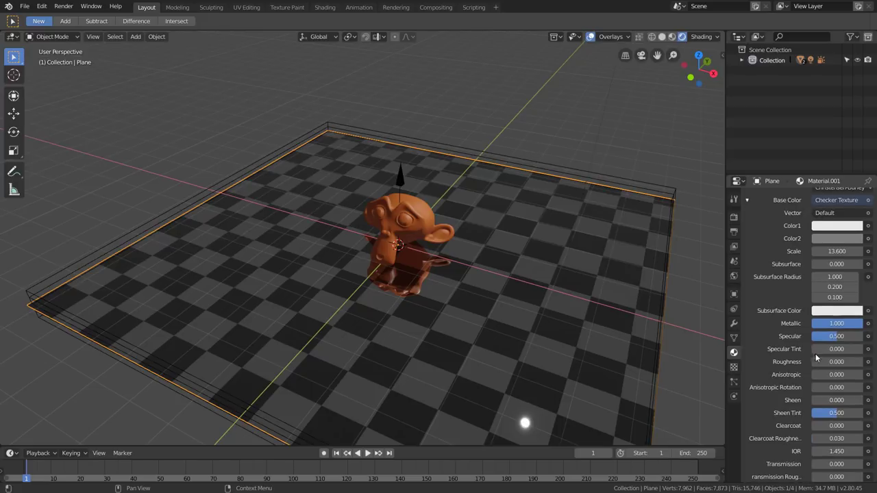
left_click_drag(836, 362, 843, 362)
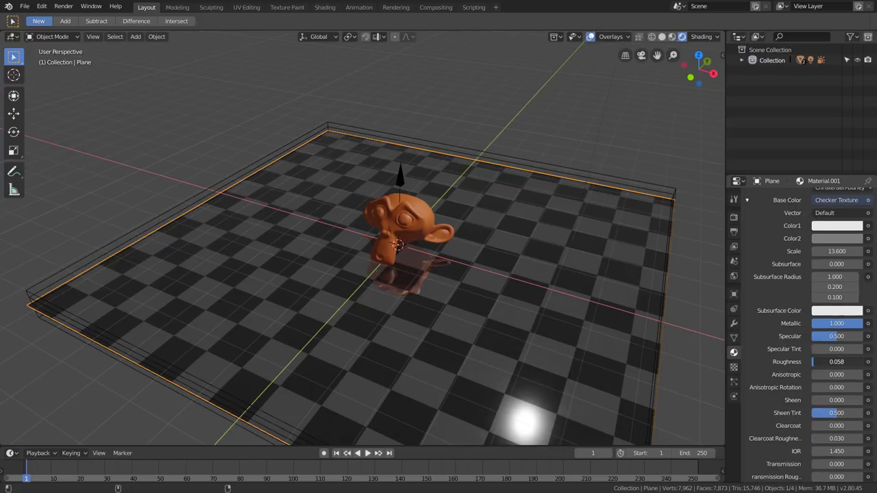
mouse_move(836, 362)
left_mouse_down()
mouse_move(849, 361)
mouse_move(837, 361)
left_mouse_up()
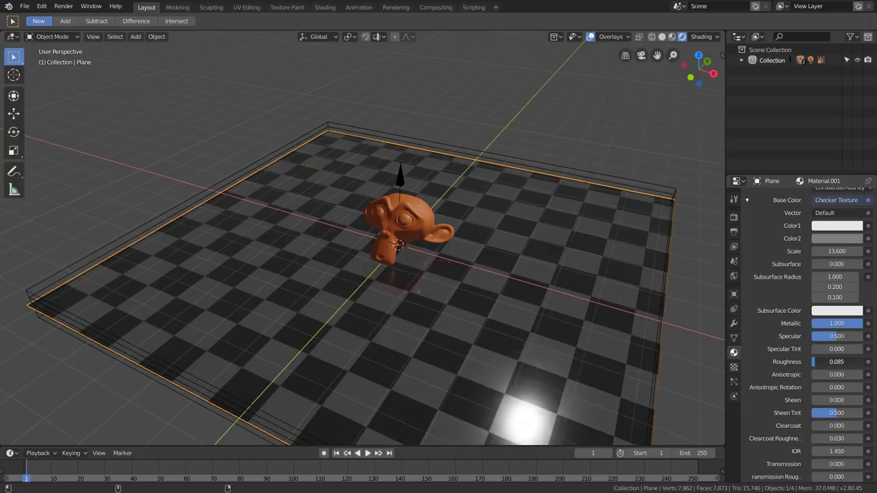
middle_click_drag(561, 320, 435, 295)
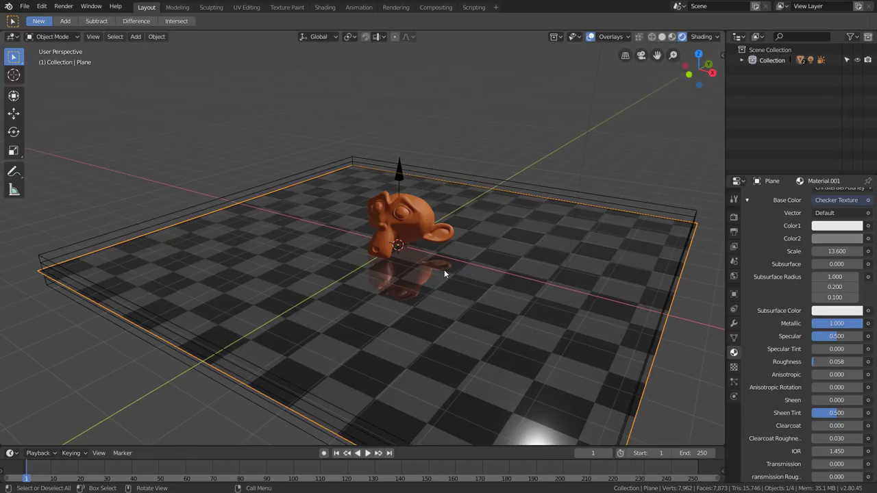
scroll(443, 269, "up", 2)
scroll(436, 269, "up", 1)
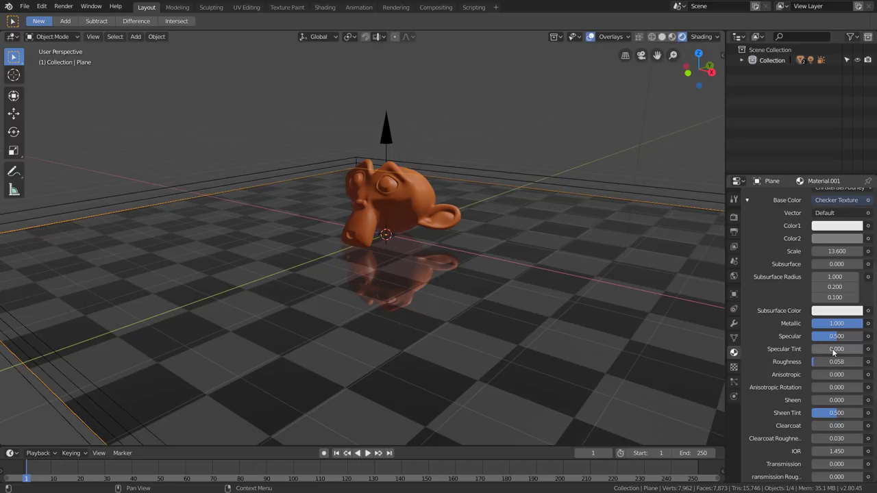
left_click_drag(813, 362, 817, 362)
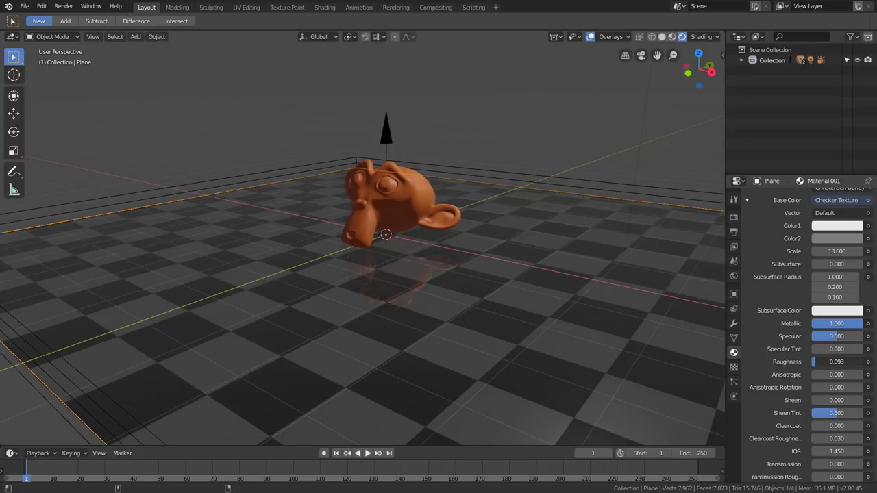
left_click_drag(815, 361, 807, 362)
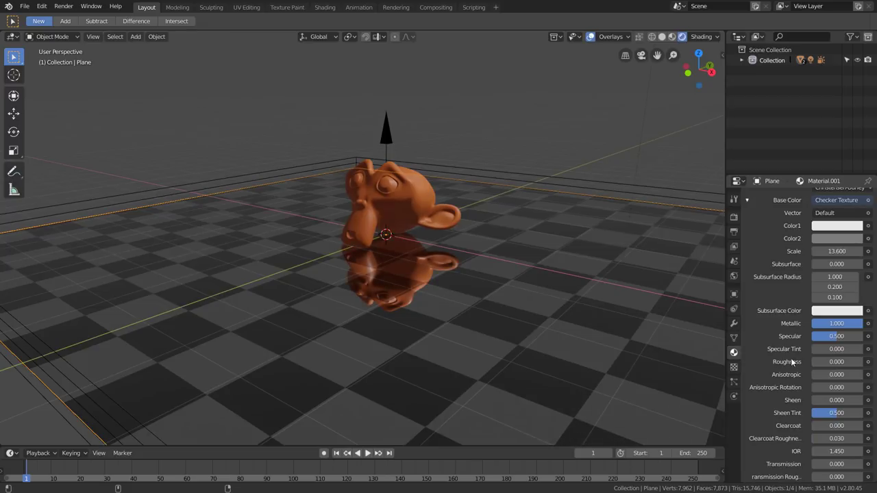
scroll(485, 291, "down", 5)
scroll(480, 311, "down", 2)
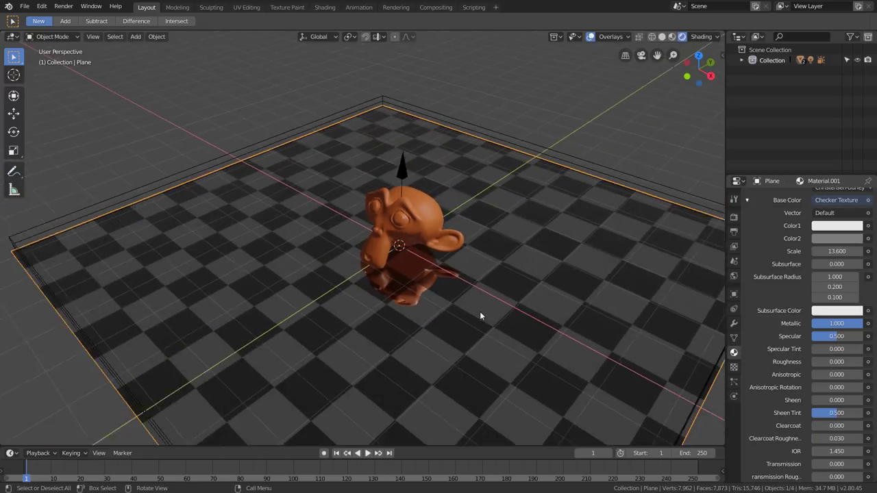
middle_click_drag(479, 311, 544, 314)
Raise the ReflectionPlane probe's influence Distance to 1.16m, then select the floor plane.
left_click(700, 226)
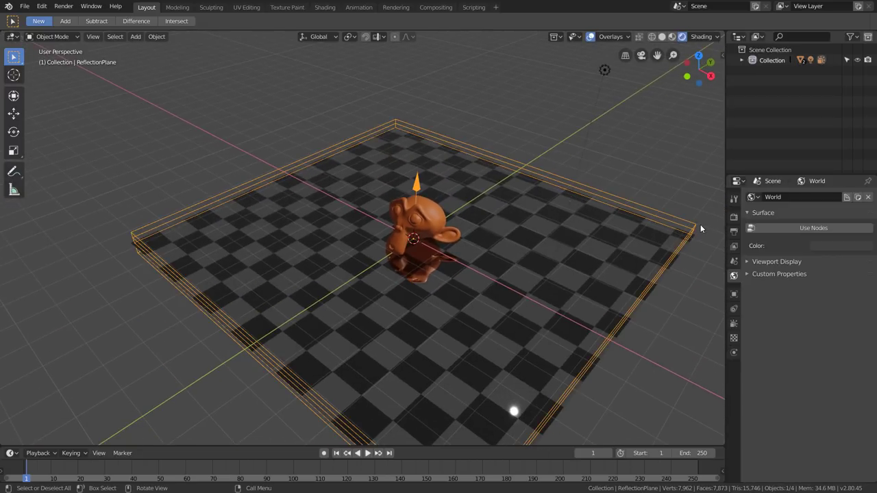
mouse_move(700, 226)
middle_mouse_down()
mouse_move(598, 246)
mouse_move(598, 235)
middle_mouse_up()
left_click(734, 323)
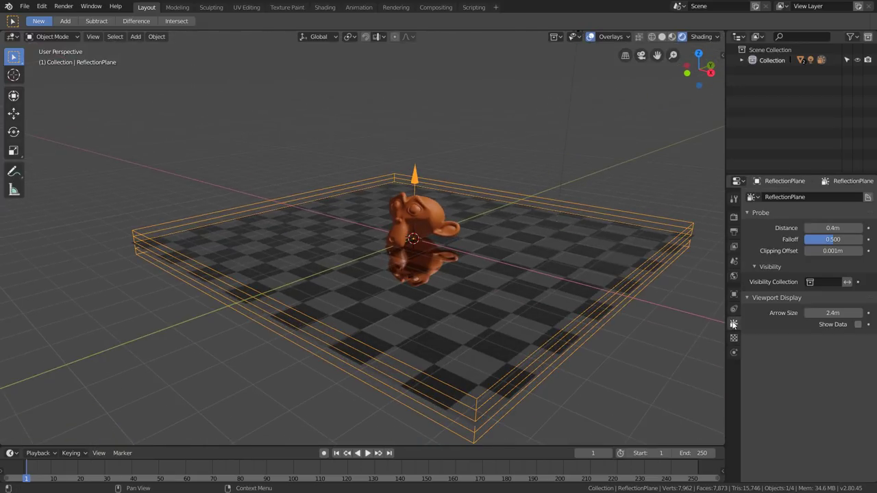
scroll(422, 242, "up", 4)
middle_click_drag(422, 240, 499, 263)
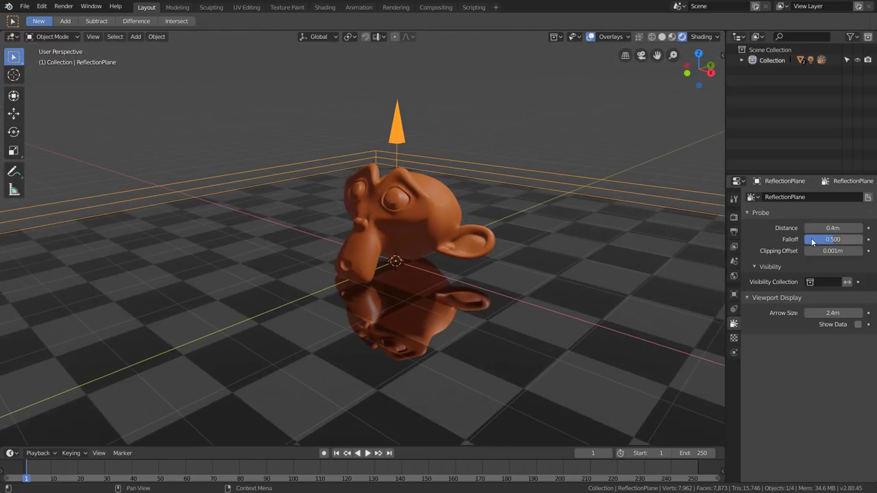
left_click_drag(831, 227, 666, 268)
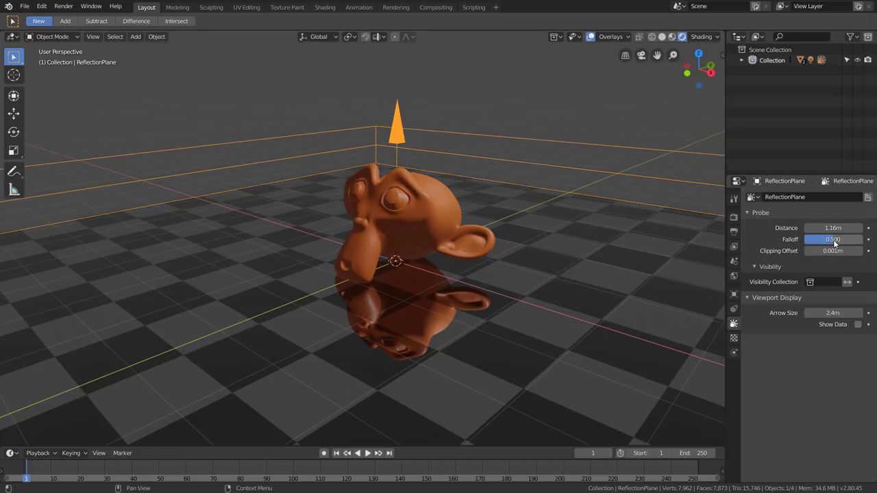
middle_click_drag(620, 257, 570, 281)
scroll(611, 256, "down", 4)
left_click(571, 278)
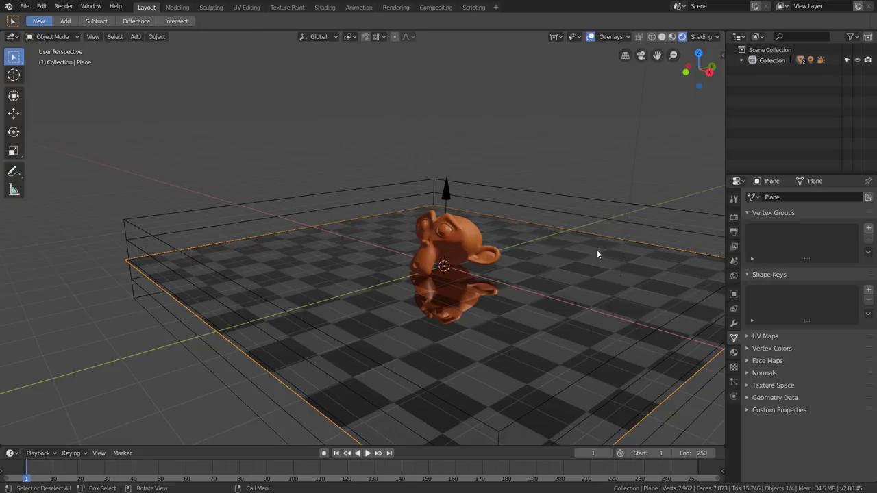
Move the checkered floor plane down, then up, along Z to test the reflection.
middle_click_drag(541, 286, 463, 234, "shift")
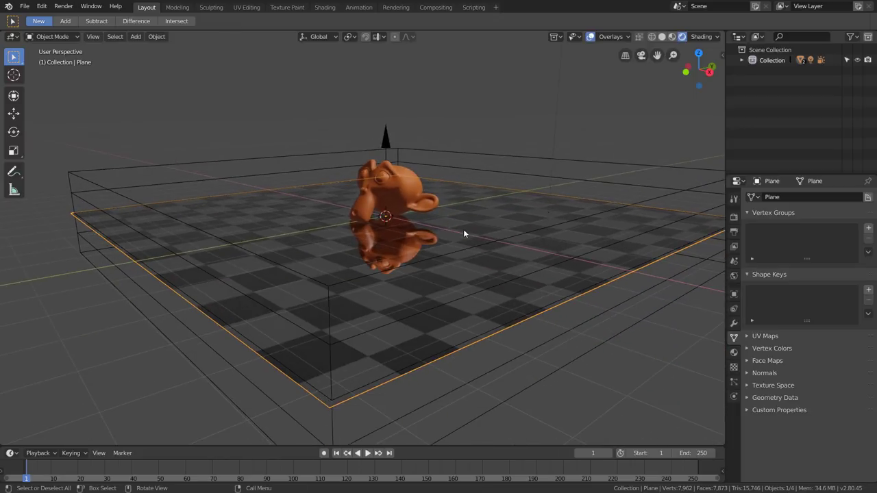
key("g")
key("z")
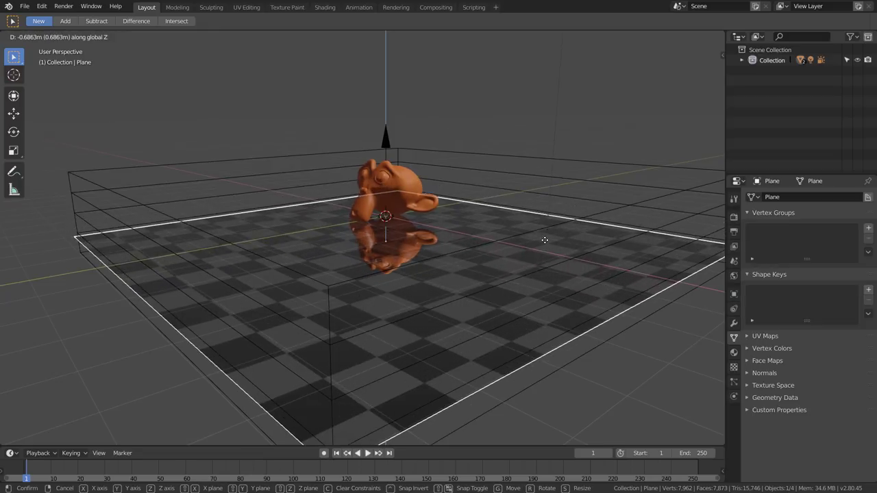
left_click(544, 239)
mouse_move(512, 241)
middle_mouse_down()
mouse_move(527, 268)
mouse_move(575, 223)
mouse_move(566, 213)
mouse_move(535, 235)
mouse_move(504, 217)
mouse_move(491, 226)
mouse_move(507, 237)
middle_mouse_up()
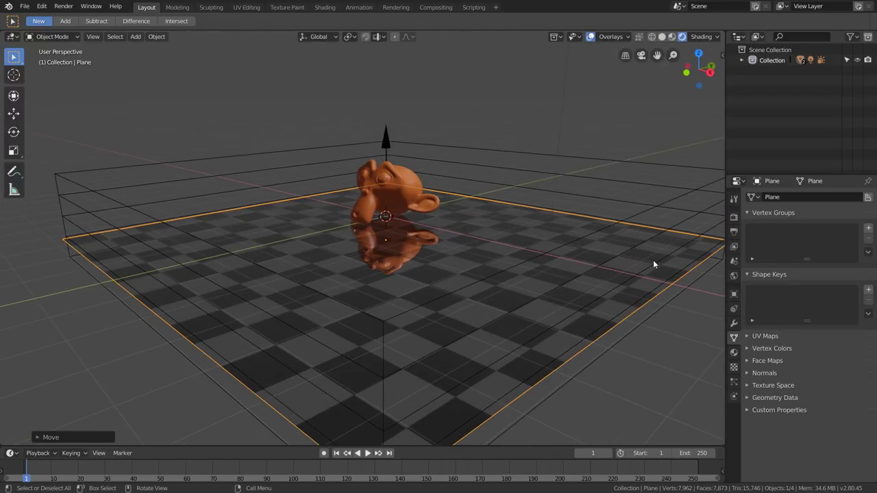
key("g")
key("z")
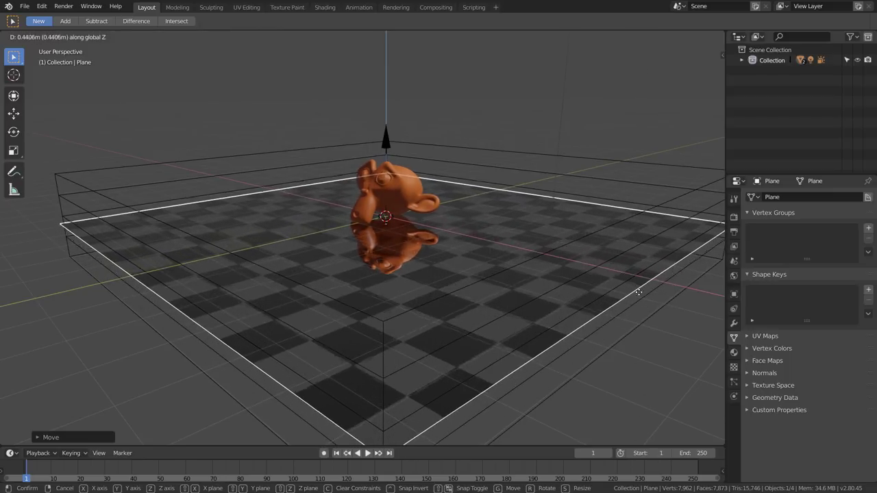
left_click(646, 197)
Settle the floor plane about half a metre lower, within the probe's 1.16m range.
middle_click_drag(606, 309, 612, 291)
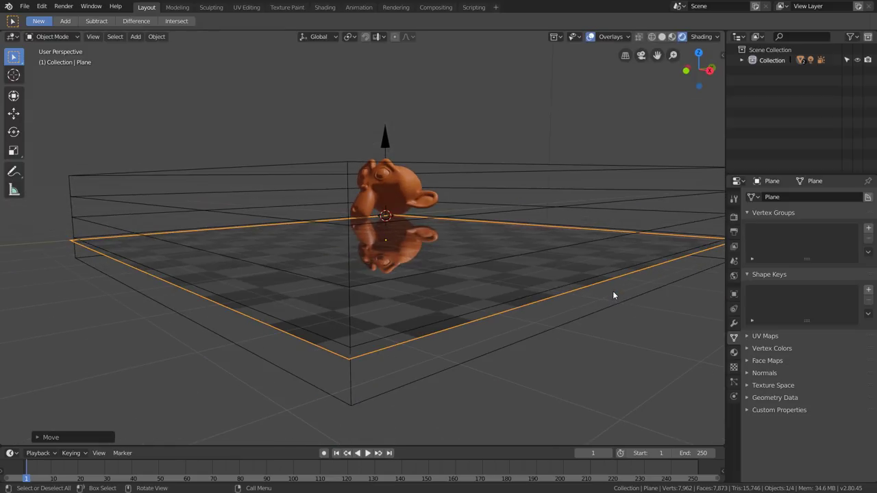
key("g")
key("z")
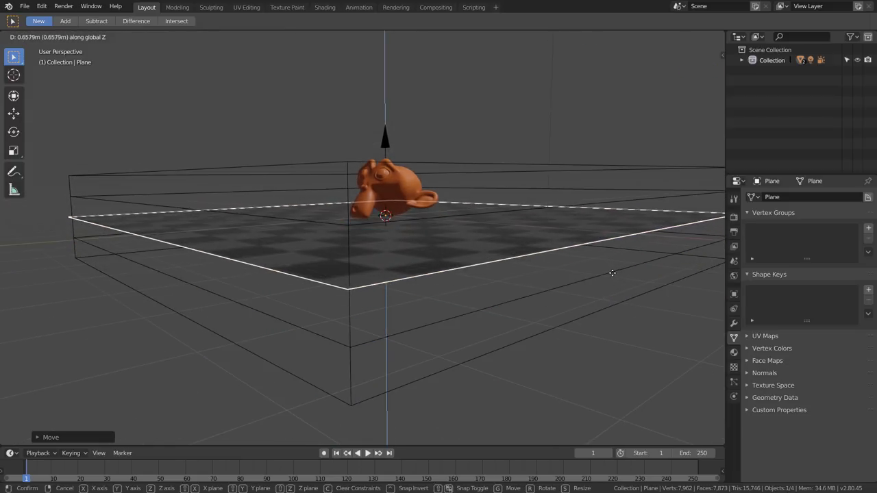
left_click(611, 281)
middle_click_drag(612, 281, 496, 285)
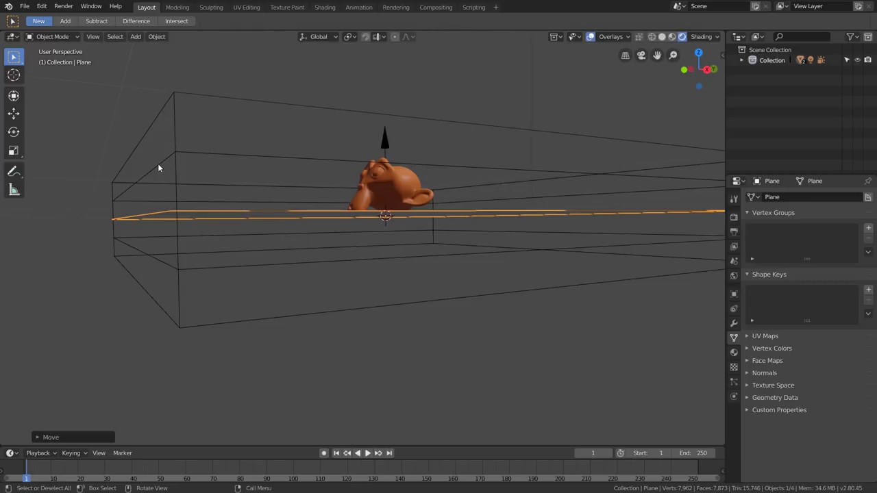
middle_click_drag(157, 168, 420, 220)
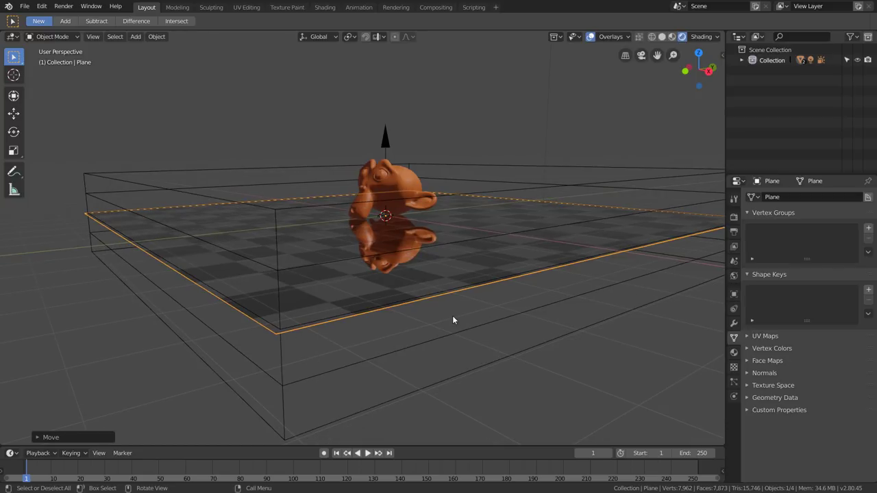
key("g")
key("z")
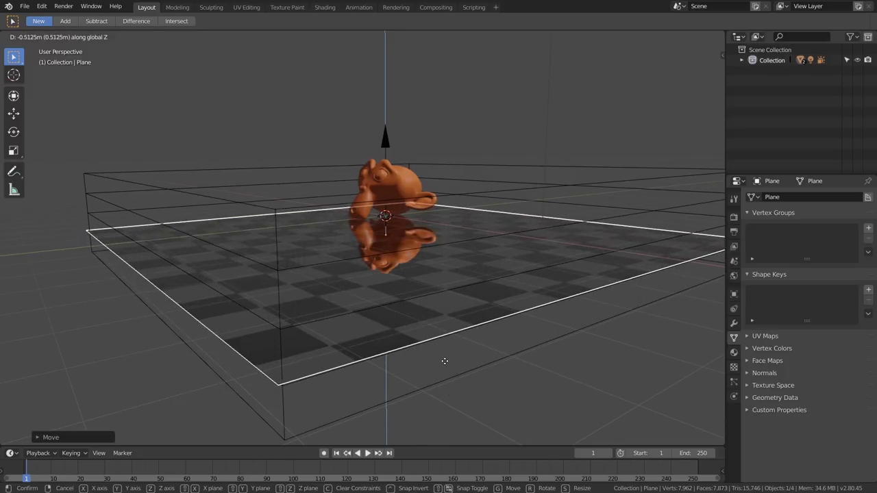
left_click(444, 357)
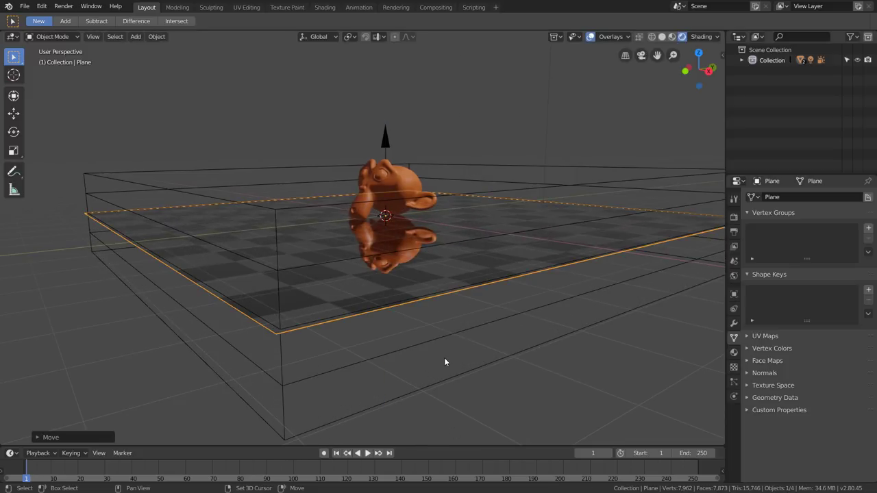
left_click(427, 320)
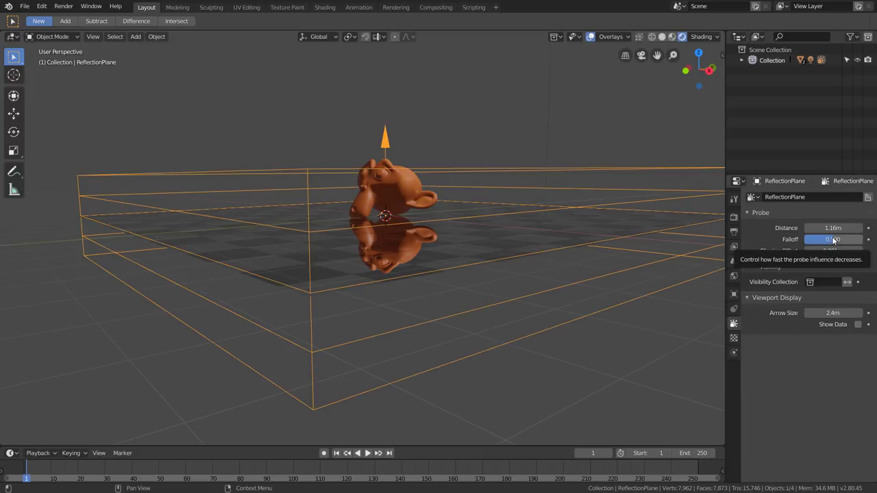
Raise the probe's Falloff to 1.0 and lift the floor plane to compare the reflection.
mouse_move(833, 239)
left_mouse_down()
mouse_move(826, 239)
mouse_move(860, 239)
left_mouse_up()
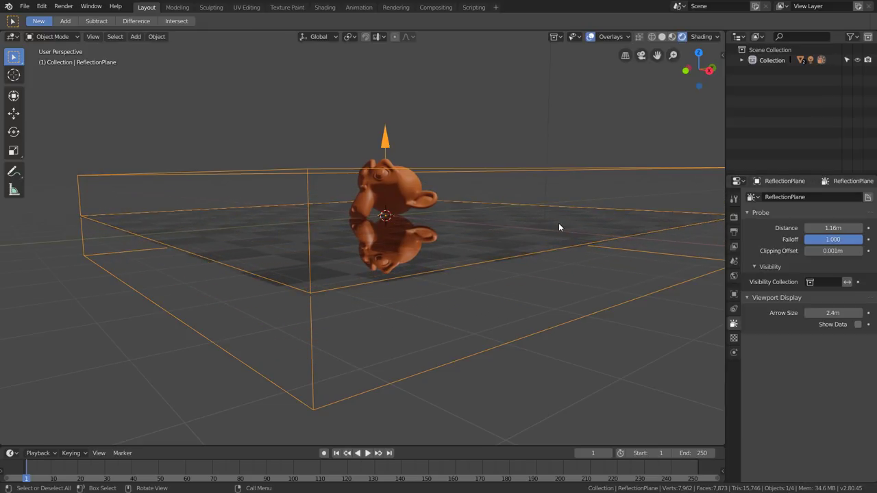
left_click(539, 220)
key("g")
key("z")
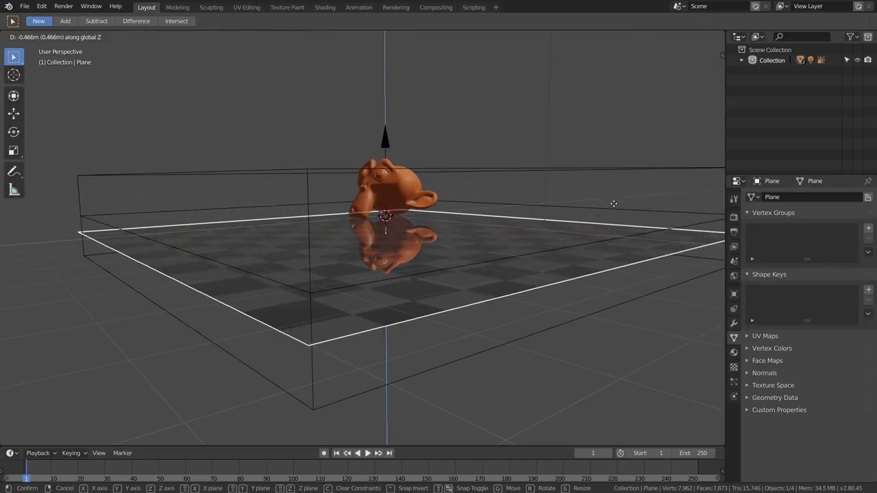
left_click(615, 197)
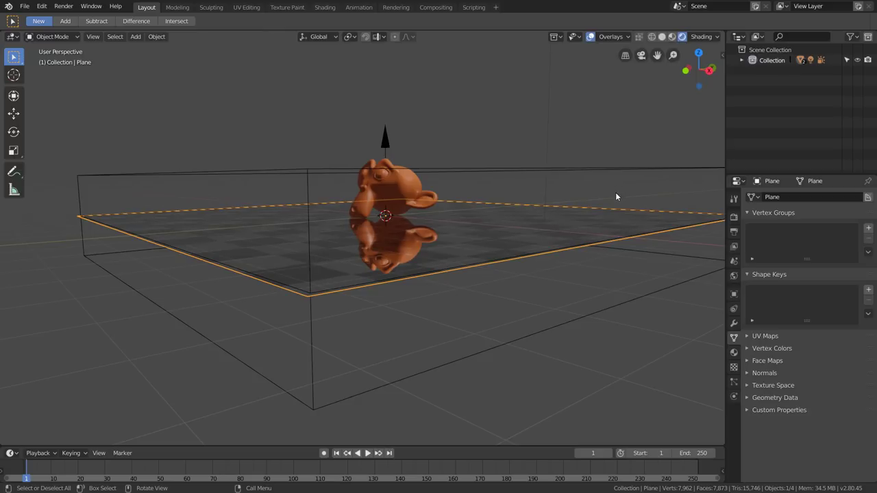
Set the ReflectionPlane probe's Falloff to 0.000, checking a cancelled floor move.
left_click(607, 242)
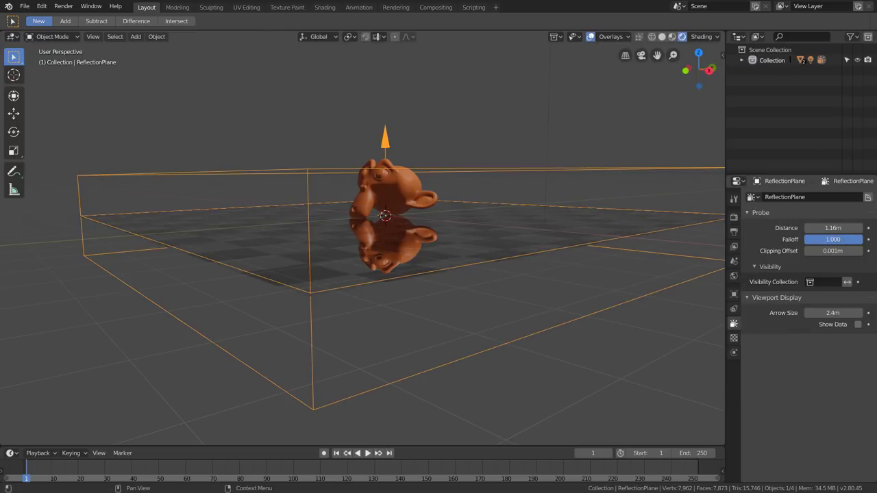
left_click_drag(833, 239, 809, 239)
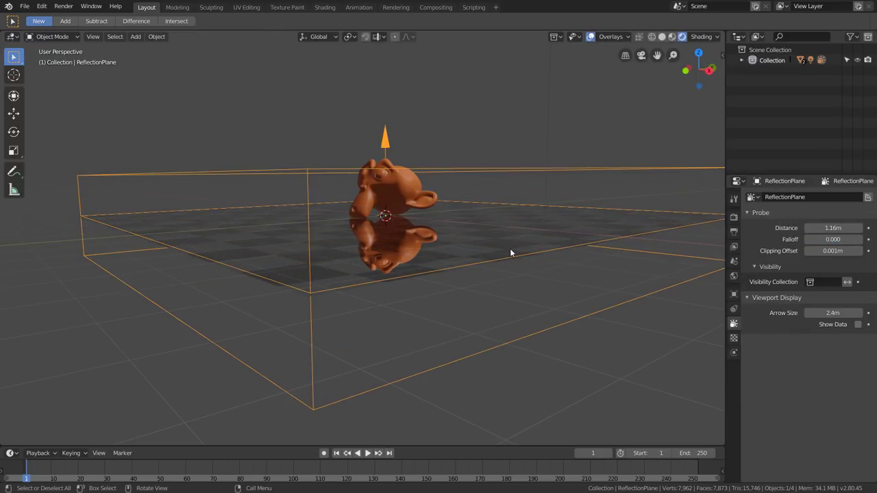
left_click(510, 252)
key("g")
key("z")
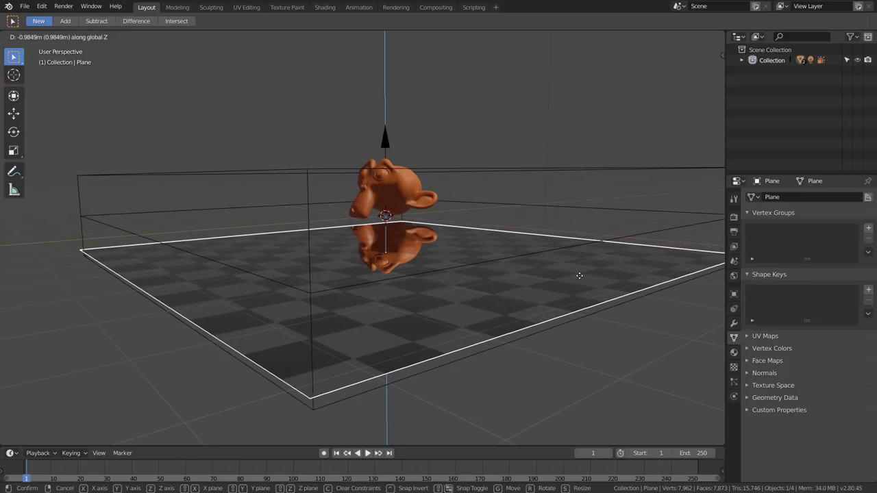
right_click(582, 287)
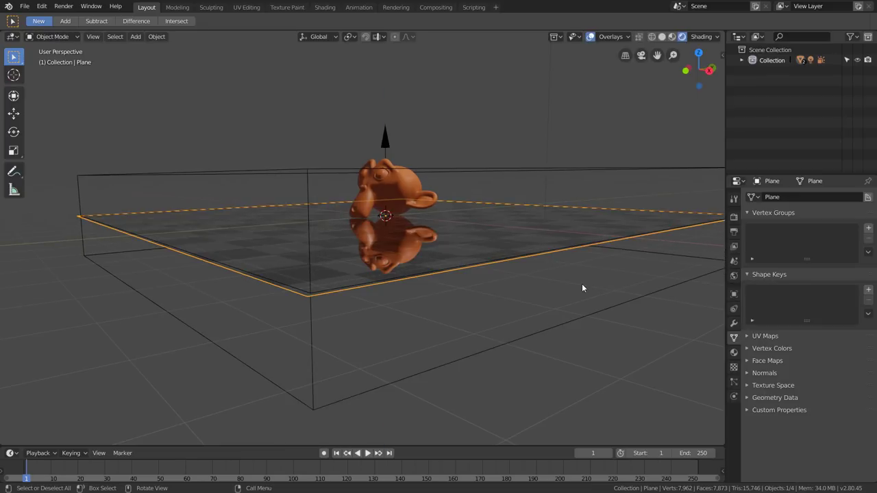
left_click(489, 263)
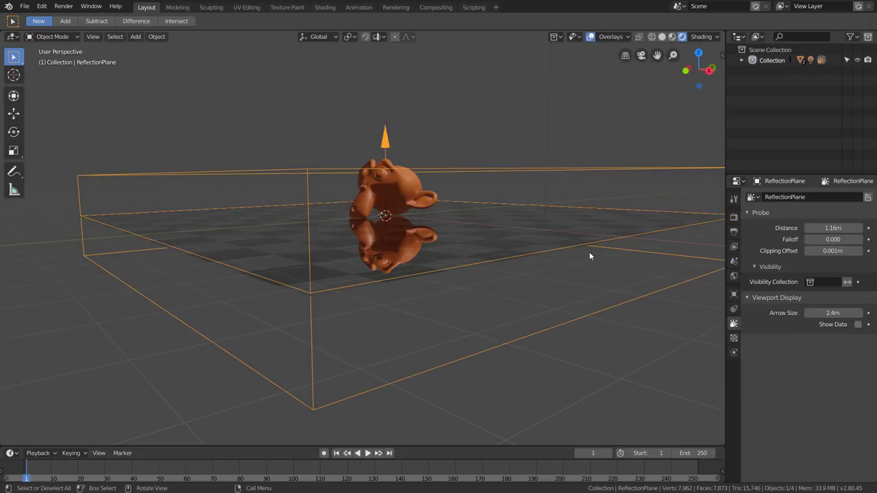
key("g")
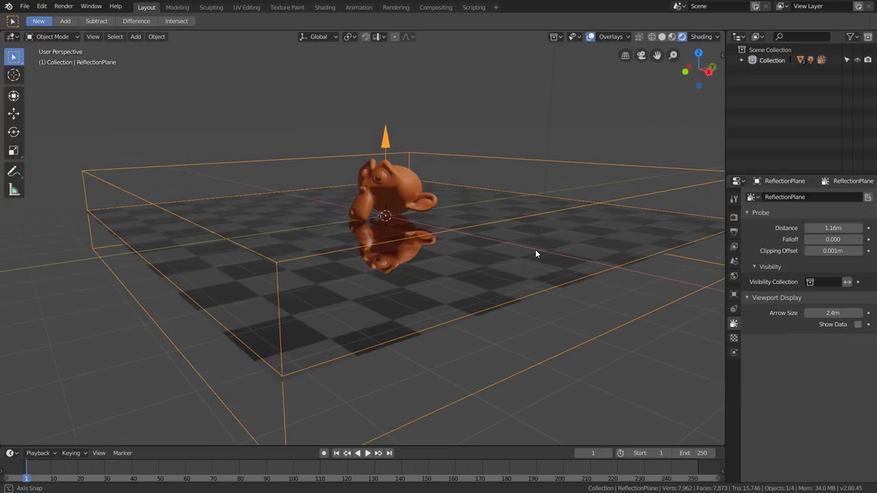
scroll(414, 244, "up", 3)
mouse_move(402, 237)
middle_mouse_down()
mouse_move(389, 275)
mouse_move(388, 265)
middle_mouse_up()
left_click(399, 222)
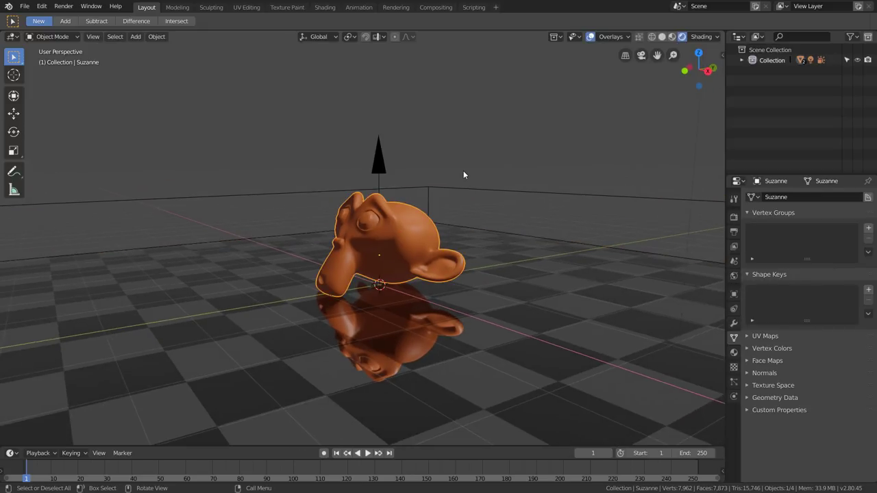
Sink Suzanne into the floor along Z and zoom in close around it.
key("g")
key("z")
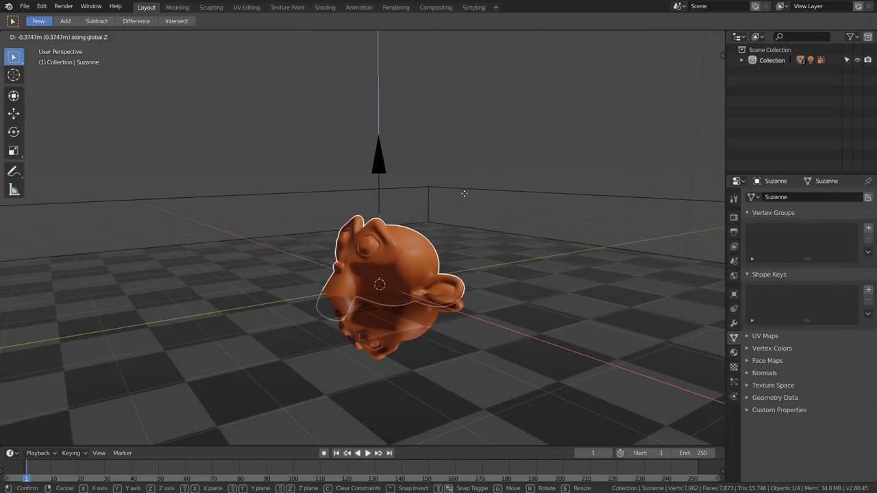
left_click(464, 193)
left_click(465, 235)
mouse_move(466, 235)
middle_mouse_down()
mouse_move(463, 257)
mouse_move(469, 250)
mouse_move(336, 300)
middle_mouse_up()
mouse_move(392, 299)
middle_mouse_down()
mouse_move(416, 301)
mouse_move(312, 301)
middle_mouse_up()
scroll(312, 301, "up", 3)
scroll(328, 281, "up", 2)
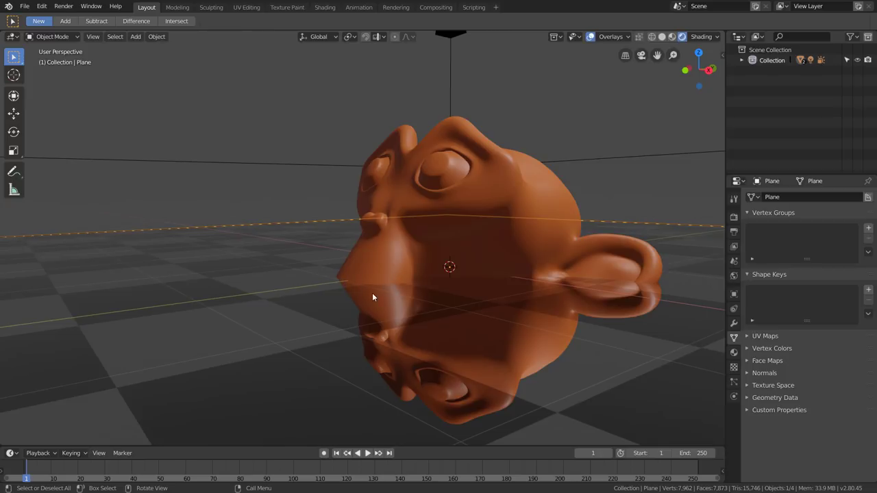
Raise the ReflectionPlane probe's Clipping Offset to 0.441m.
left_click(260, 165)
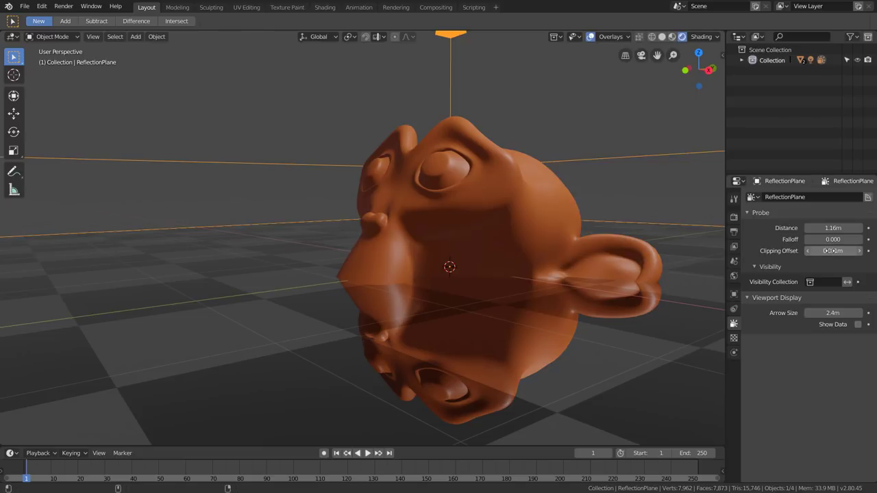
left_click_drag(829, 251, 864, 251)
mouse_move(472, 264)
middle_mouse_down()
mouse_move(548, 272)
mouse_move(556, 247)
middle_mouse_up()
scroll(491, 264, "down", 5)
scroll(497, 265, "down", 2)
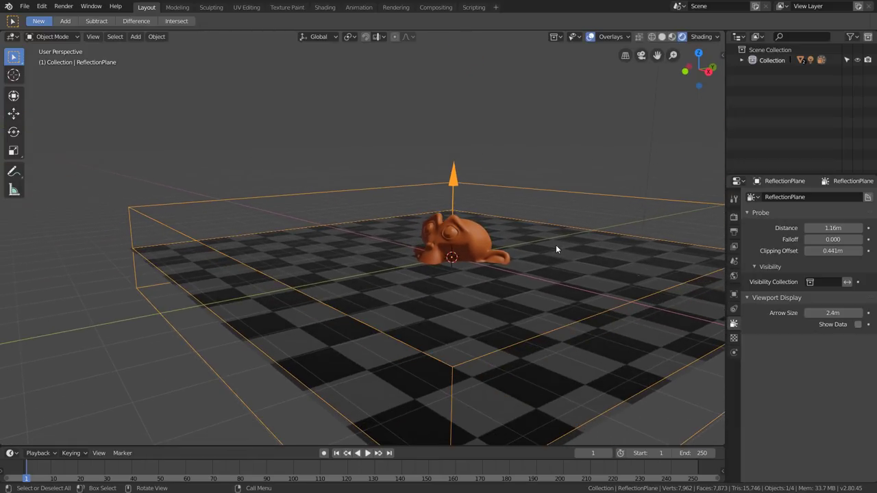
Nudge the probe vertically and try a different Clipping Offset value.
key("g")
key("z")
left_click(553, 253)
scroll(553, 254, "up", 5)
mouse_move(837, 252)
left_mouse_down()
mouse_move(812, 252)
mouse_move(853, 251)
left_mouse_up()
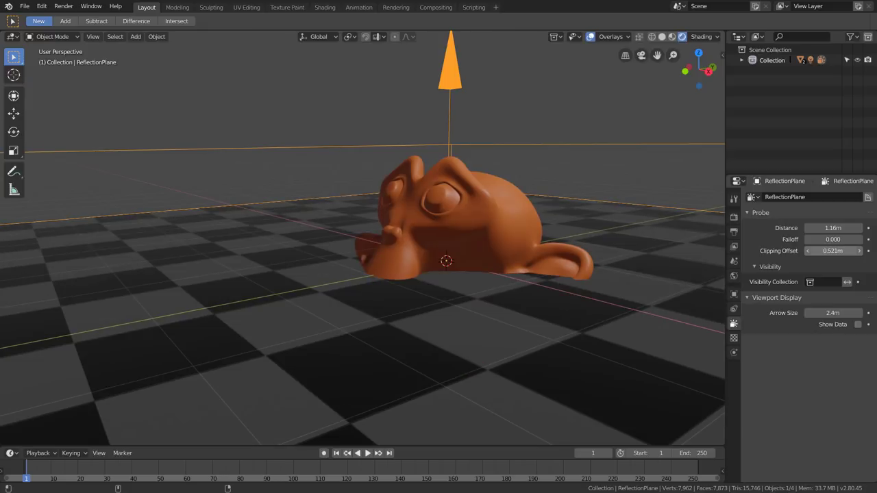
Return the ReflectionPlane probe's Clipping Offset to 0.001m and inspect the floor reflection.
left_click(622, 209)
left_click(627, 200)
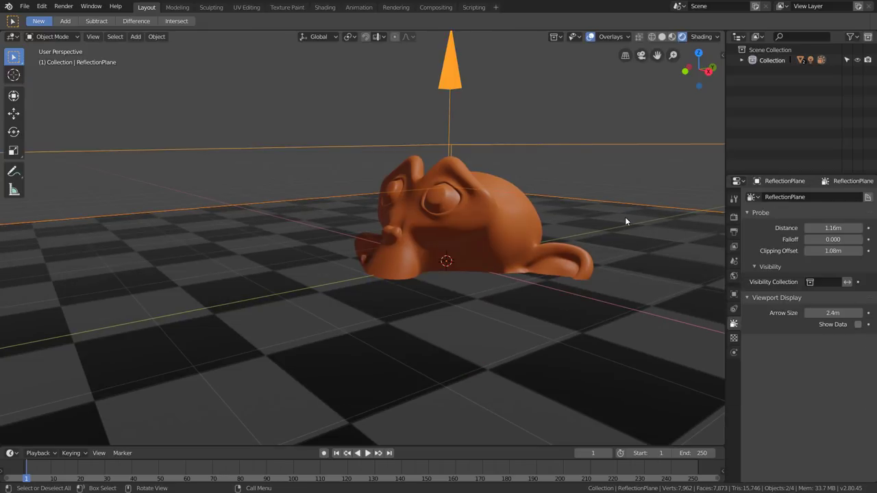
left_click(625, 216)
scroll(624, 217, "down", 5)
scroll(625, 216, "down", 3)
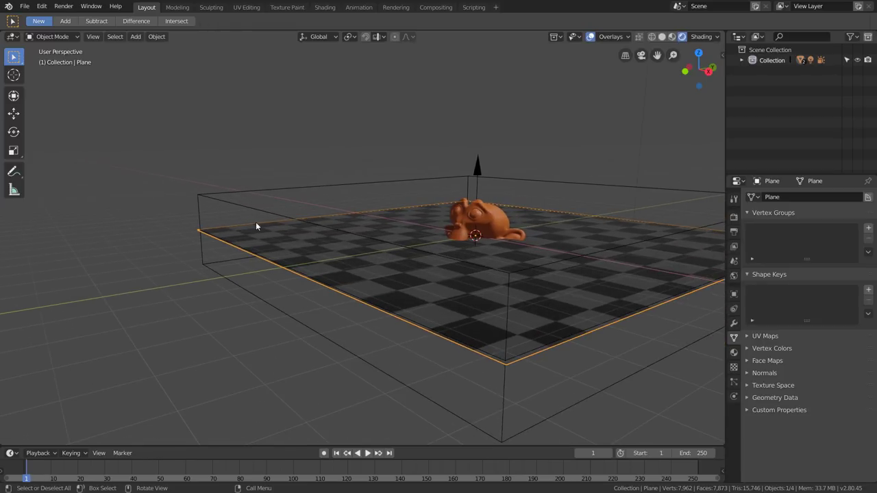
left_click(340, 214)
left_click_drag(832, 250, 716, 253)
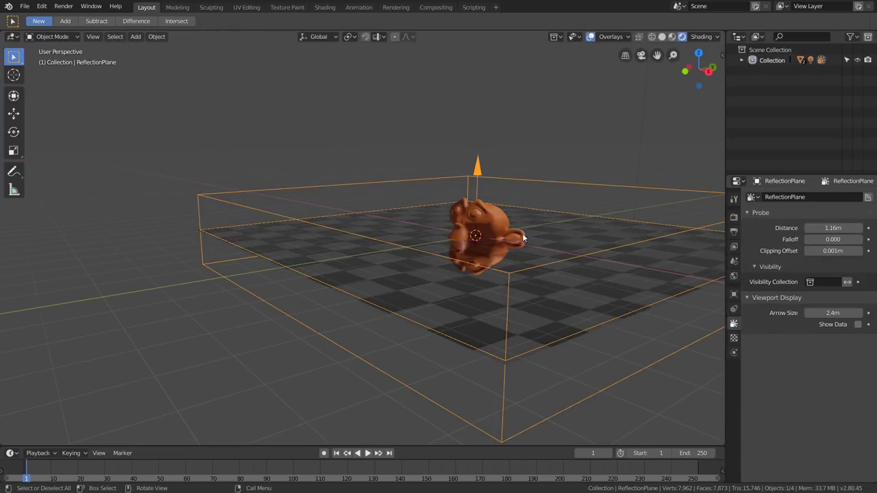
scroll(521, 257, "up", 2)
middle_click_drag(520, 256, 496, 263)
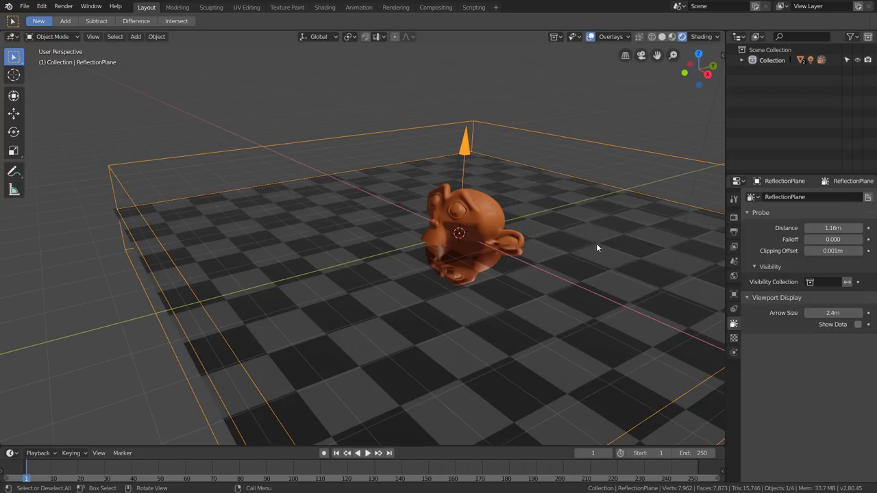
mouse_move(479, 255)
middle_mouse_down()
mouse_move(462, 256)
mouse_move(515, 241)
middle_mouse_up()
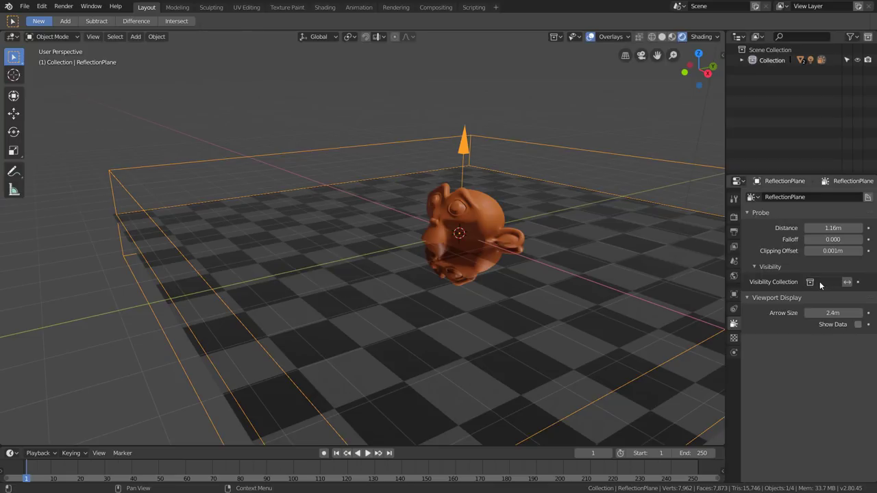
middle_click_drag(603, 274, 456, 244)
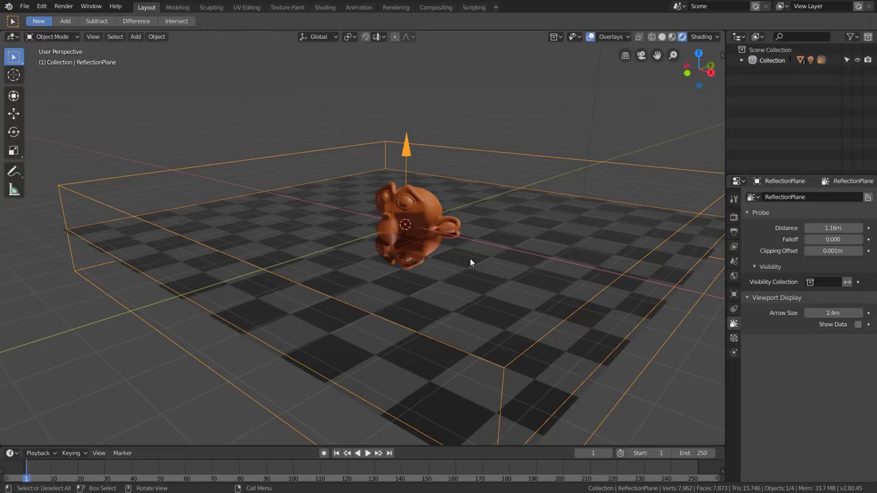
mouse_move(470, 258)
middle_mouse_down()
mouse_move(478, 241)
mouse_move(449, 242)
mouse_move(438, 226)
mouse_move(519, 221)
mouse_move(507, 224)
mouse_move(559, 234)
mouse_move(537, 239)
mouse_move(550, 232)
middle_mouse_up()
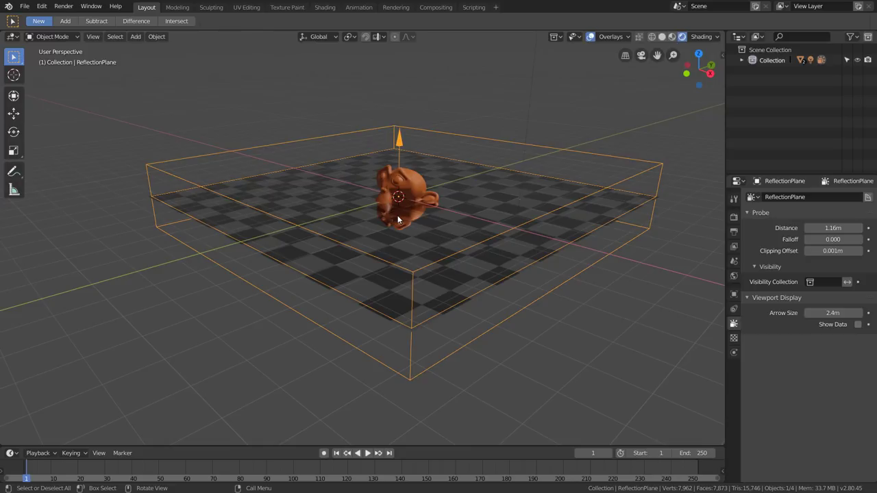
Move the checkered floor plane down along the Z axis.
left_click(319, 201)
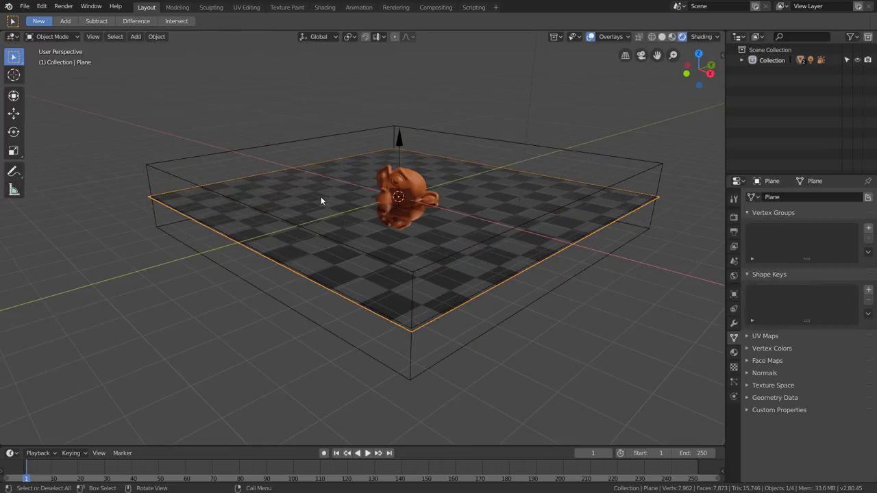
key("g")
key("z")
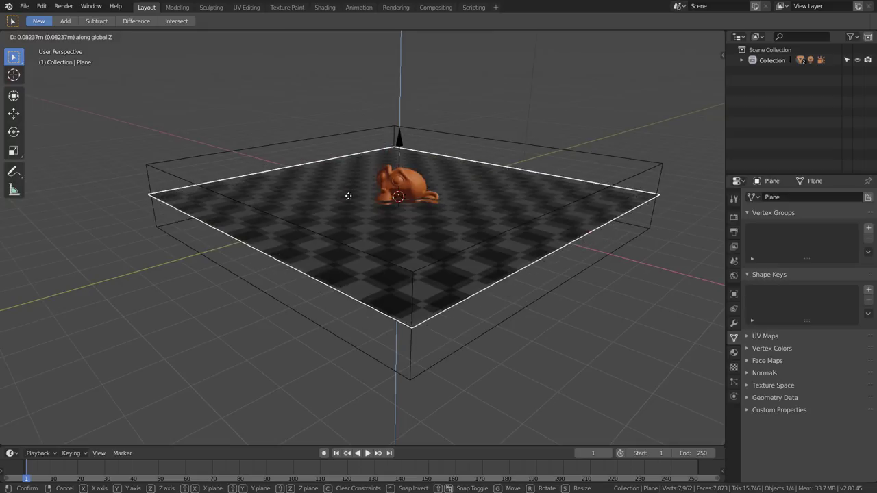
left_click(349, 218)
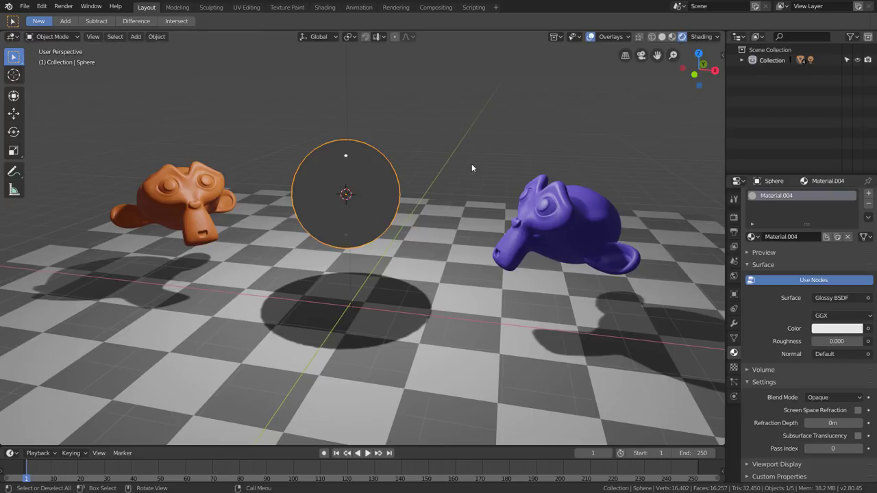
Enlarge the glossy sphere and add a Reflection Cubemap probe at it.
key("s")
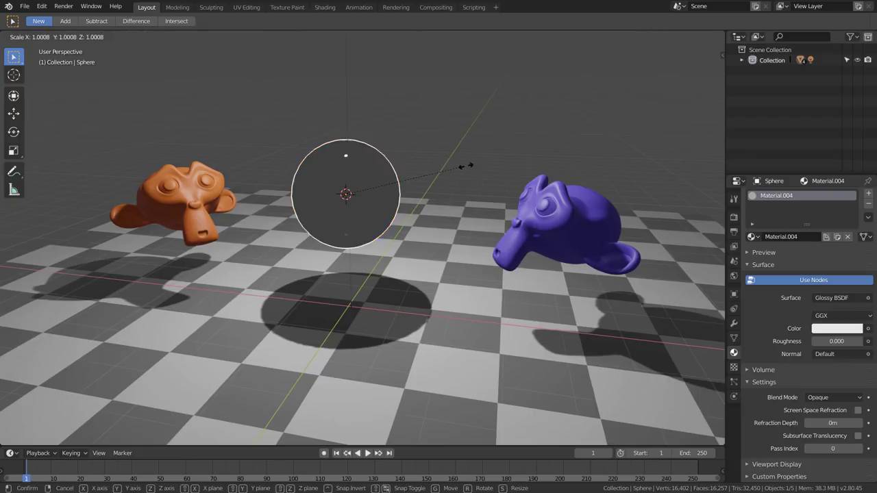
left_click(502, 141)
key("shift+a")
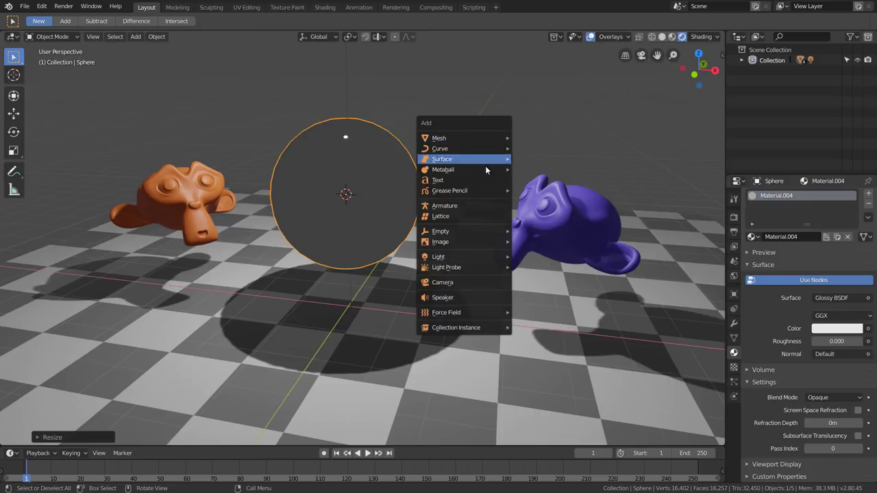
mouse_move(447, 267)
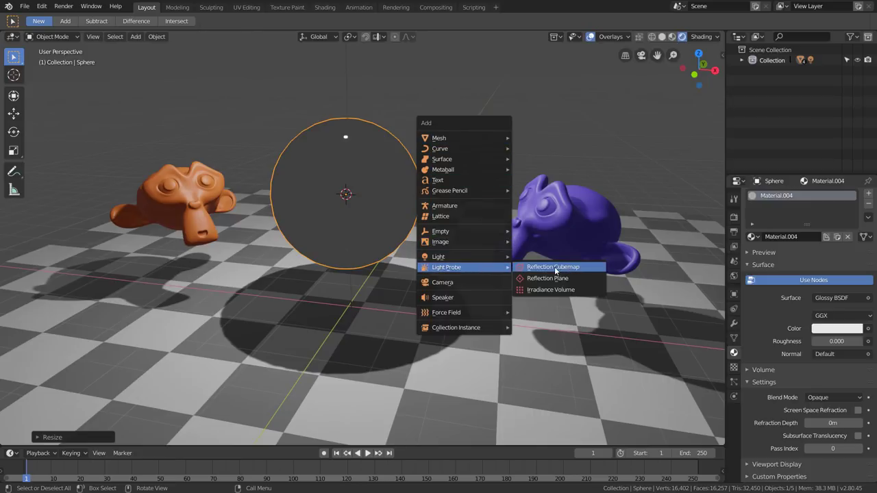
left_click(561, 267)
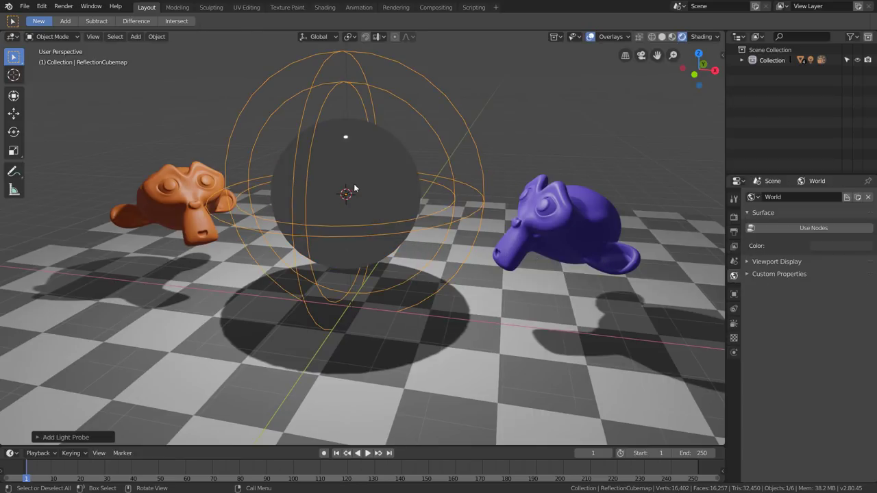
scroll(376, 197, "down", 2)
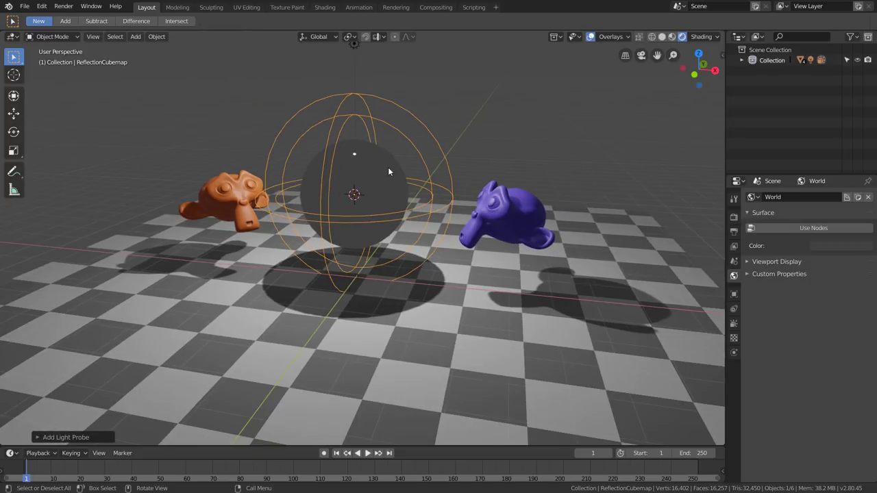
Scale the glossy sphere up again and select the cubemap probe.
left_click(388, 162)
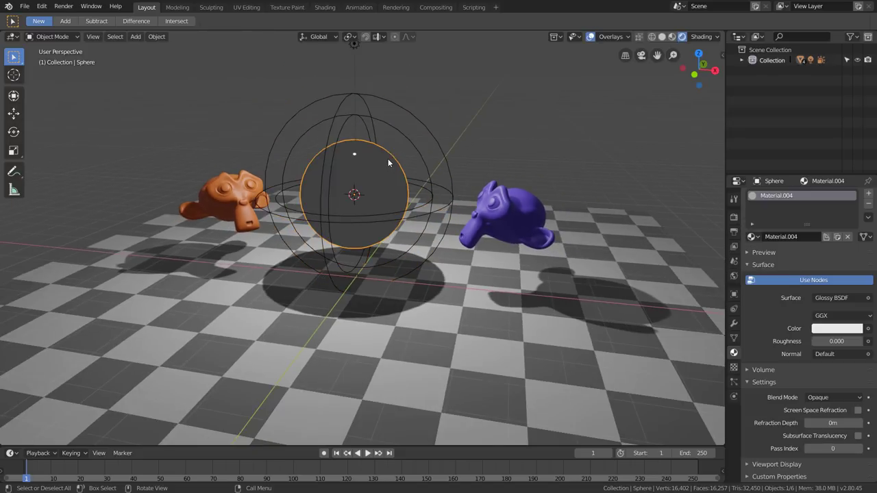
key("s")
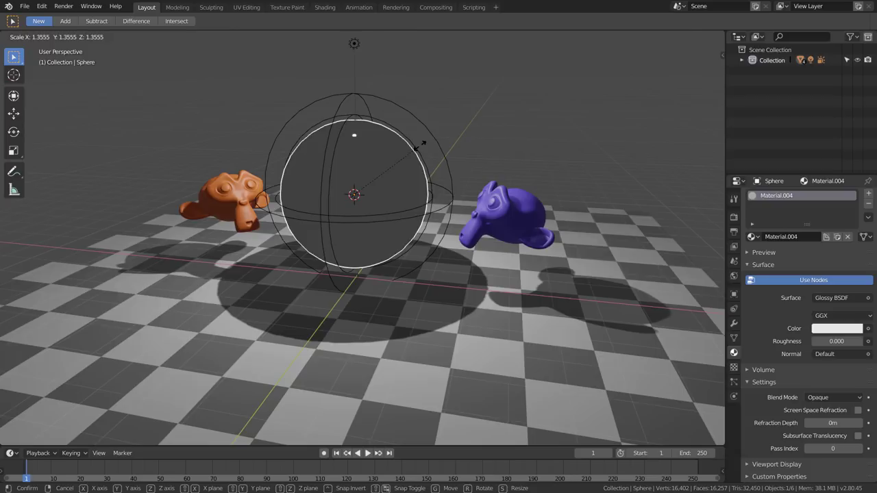
left_click(421, 144)
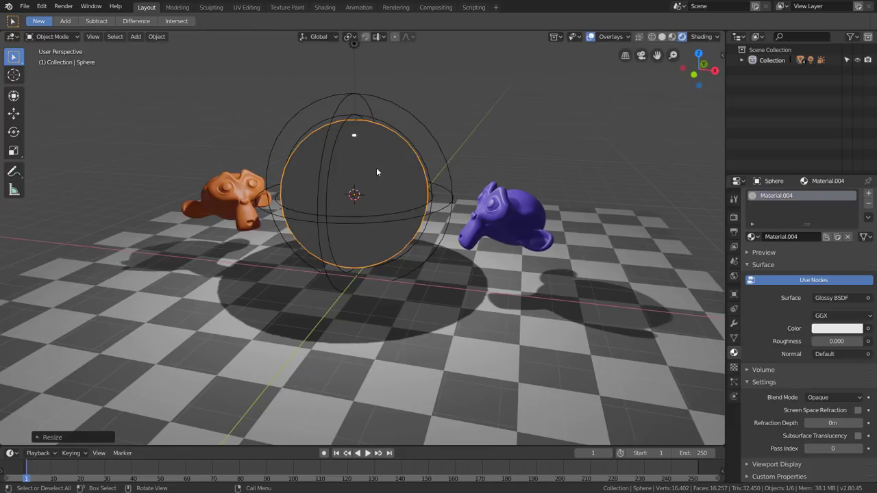
left_click(426, 138)
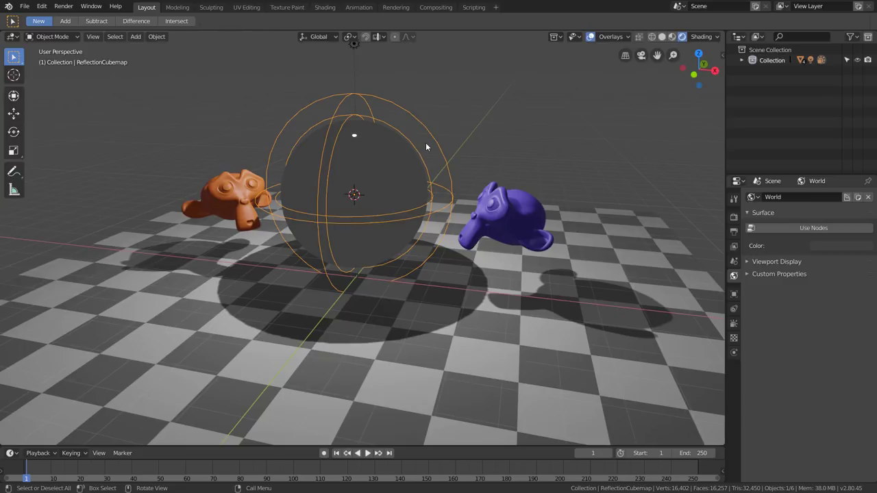
middle_click_drag(426, 143, 409, 155)
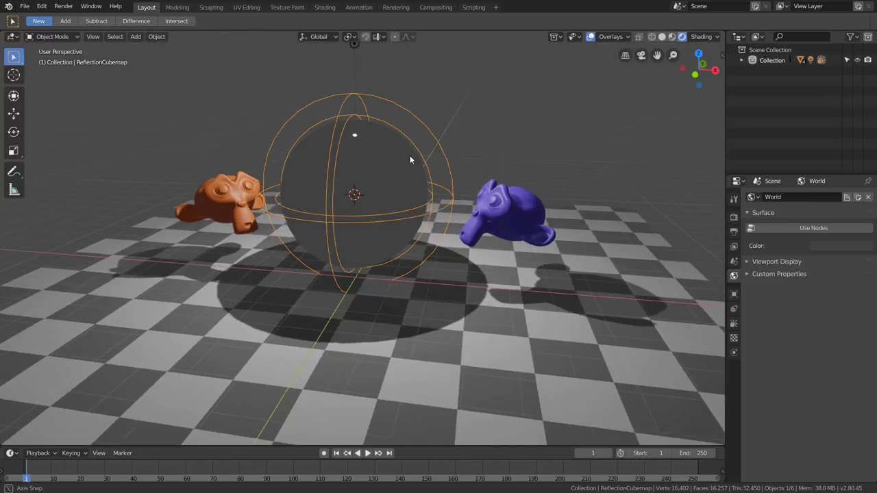
Try a Box influence shape on the cubemap probe, then revert it to Sphere.
left_click(733, 323)
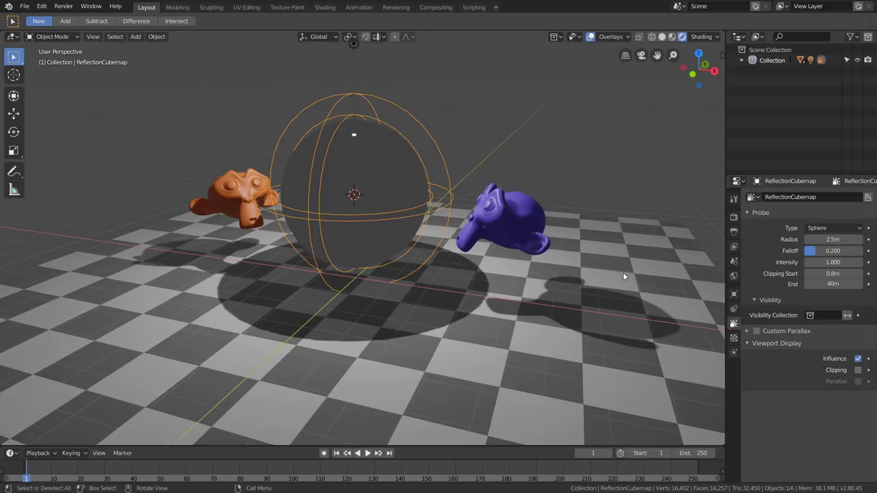
left_click(806, 228)
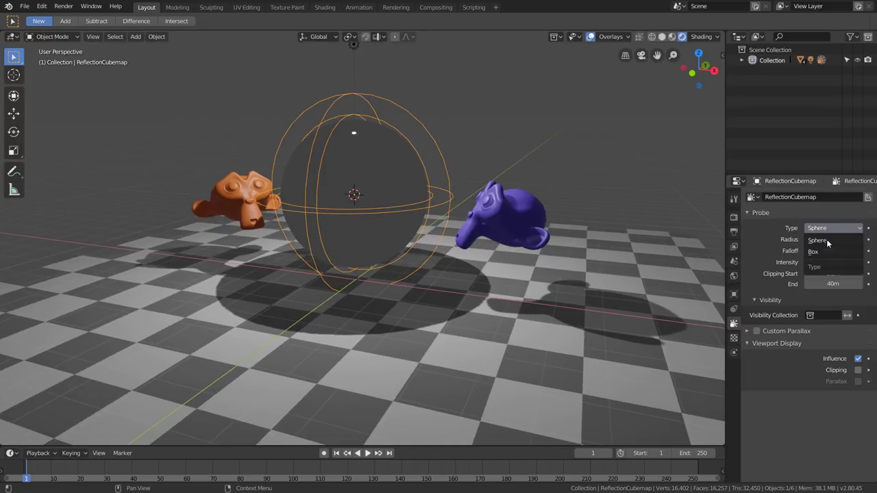
left_click(825, 252)
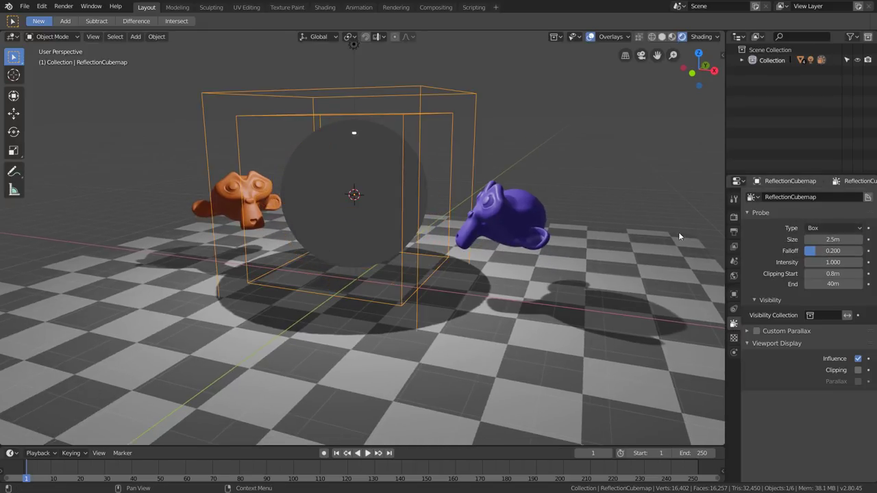
left_click(825, 227)
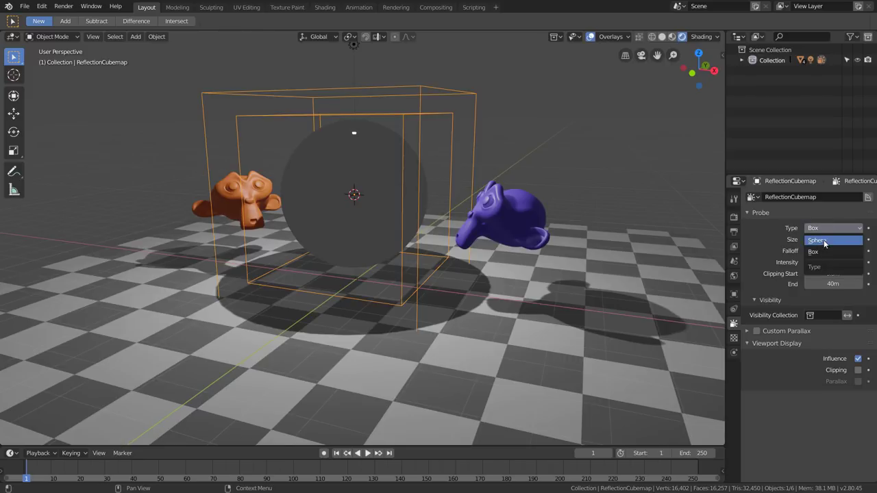
left_click(824, 242)
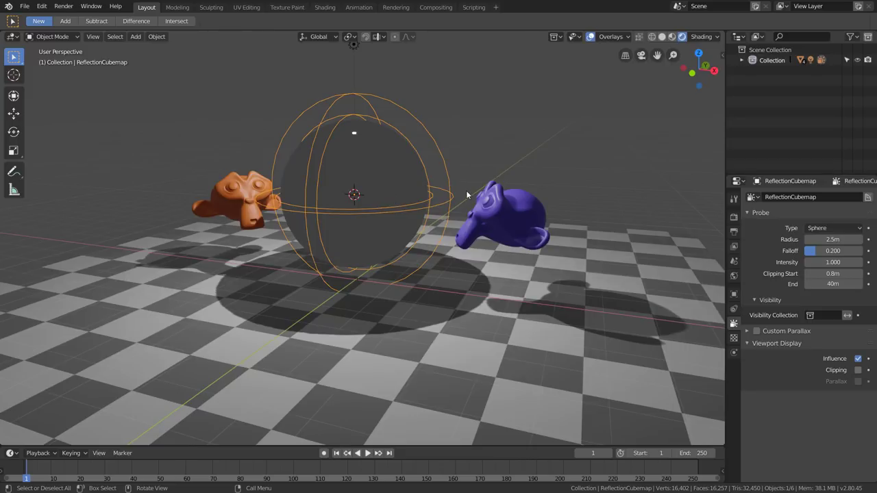
mouse_move(466, 195)
middle_mouse_down()
mouse_move(434, 212)
mouse_move(473, 208)
middle_mouse_up()
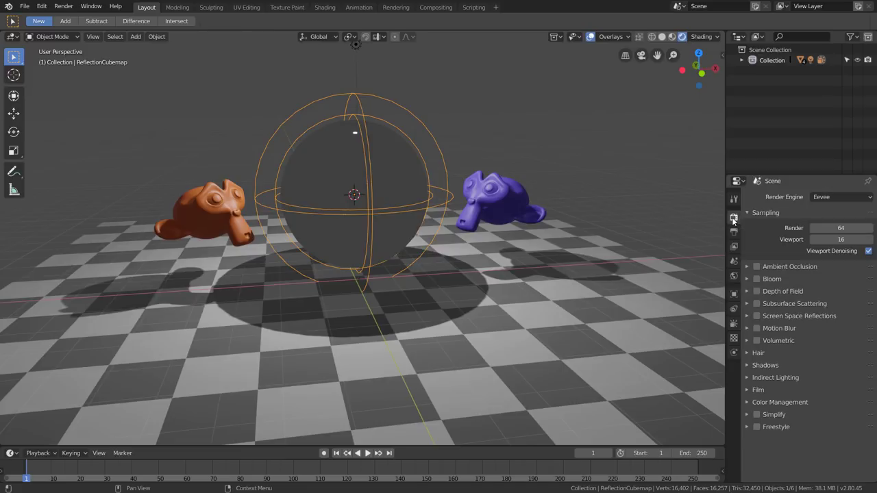
Expand Indirect Lighting and bake the reflection cubemaps only.
left_click(775, 378)
scroll(781, 329, "down", 4)
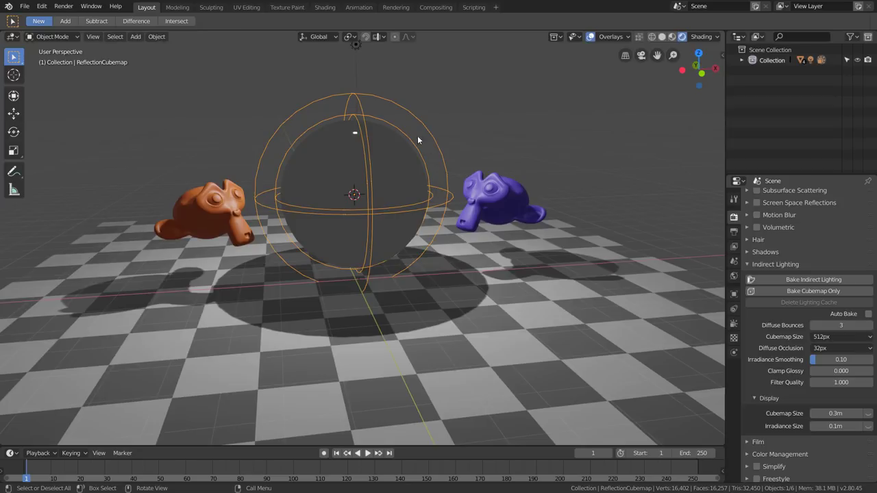
left_click(797, 291)
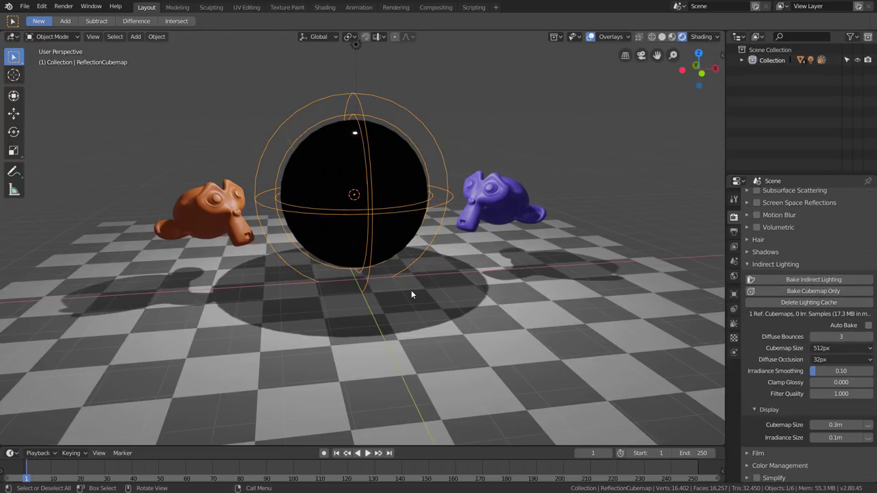
Scale the glossy sphere slightly smaller.
mouse_move(387, 190)
middle_mouse_down()
mouse_move(465, 208)
mouse_move(435, 185)
middle_mouse_up()
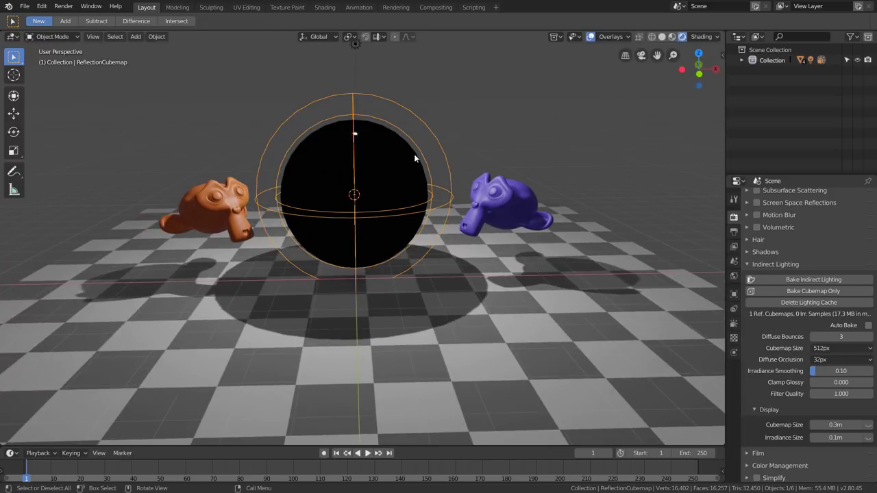
left_click(414, 157)
key("s")
left_click(499, 151)
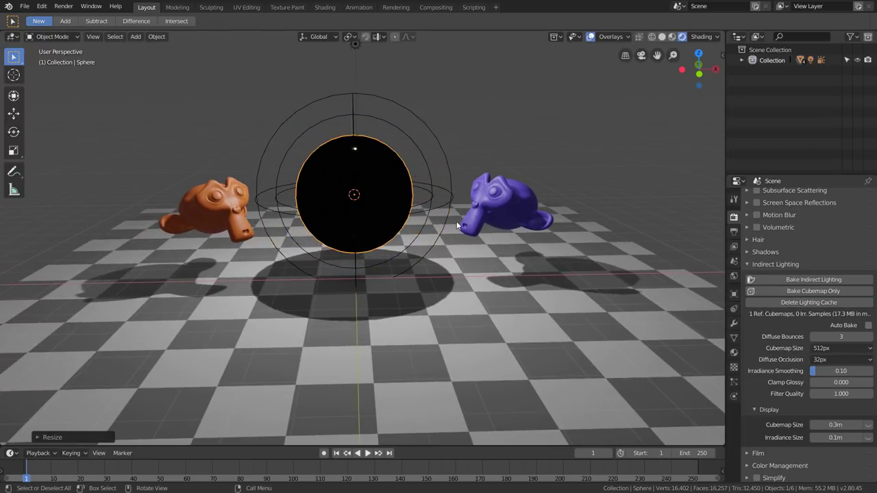
Shrink the sphere further and rebake the cubemap so it shows reflections.
middle_click_drag(456, 218, 423, 185)
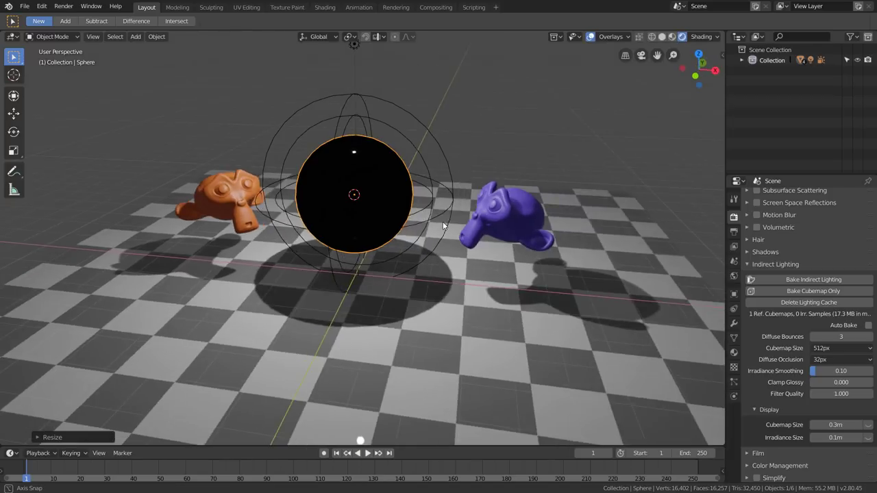
key("s")
left_click(449, 149)
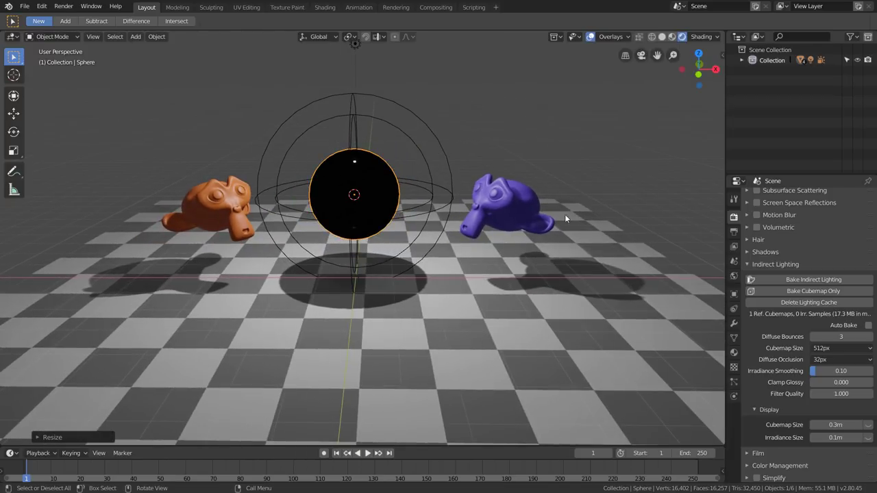
left_click(808, 294)
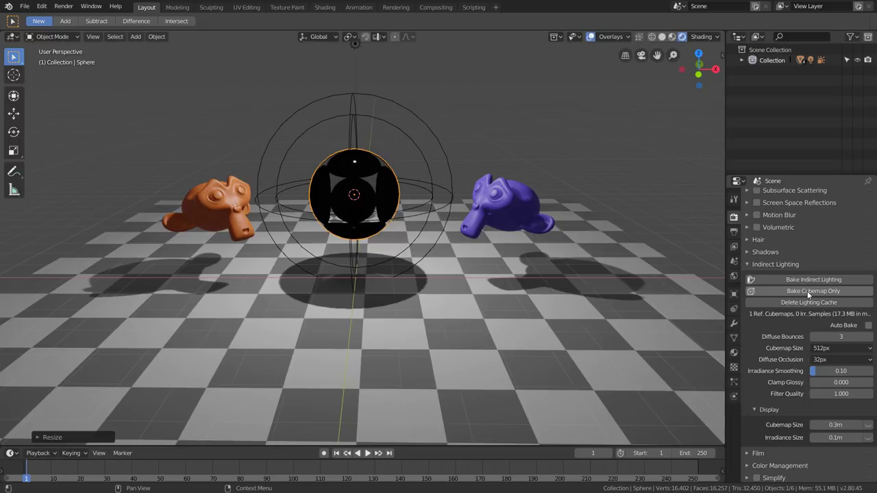
Make the sphere smaller once more and bake the reflection cubemap again.
middle_click_drag(488, 216, 447, 154)
key("s")
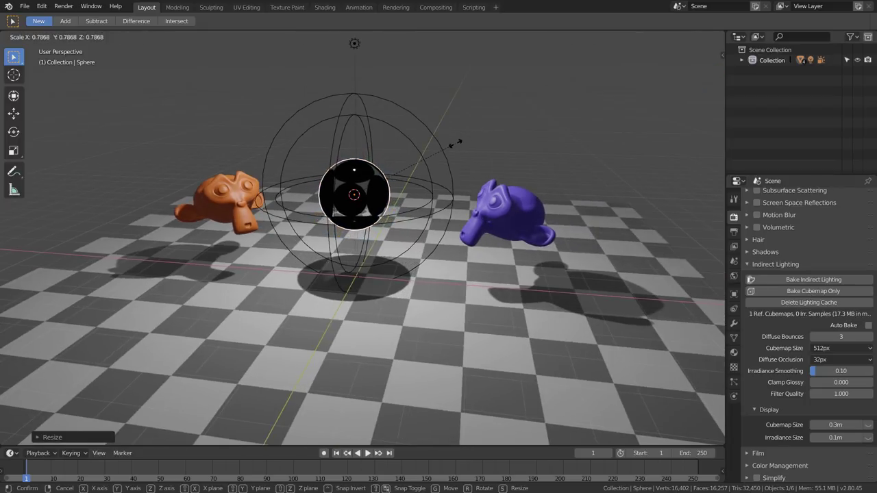
left_click(455, 142)
left_click(765, 290)
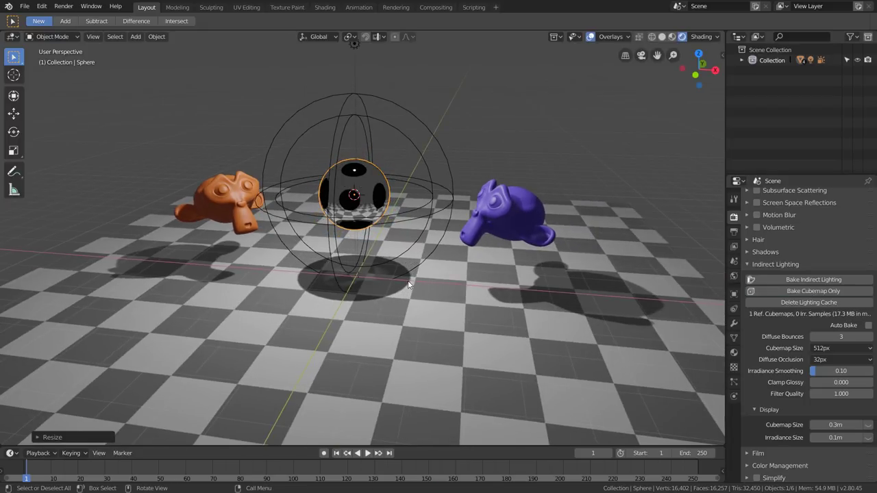
middle_click_drag(408, 280, 401, 265)
scroll(407, 239, "up", 3)
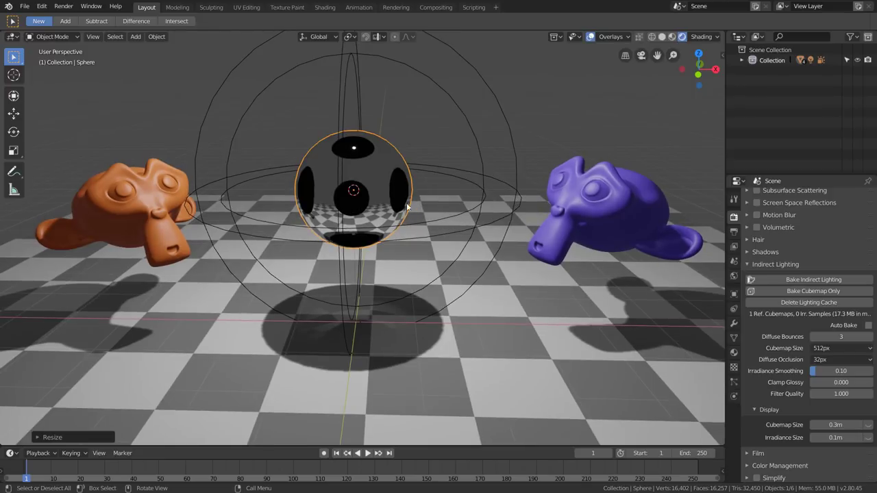
middle_click_drag(442, 218, 434, 214)
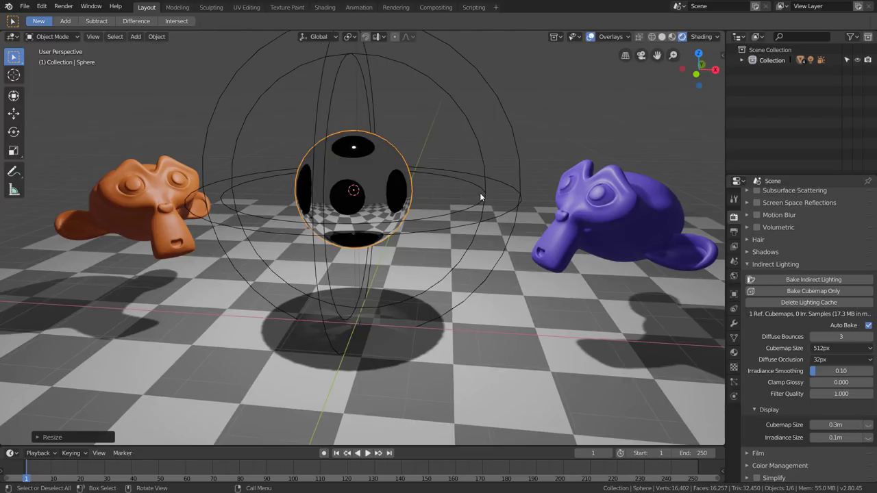
Move the purple Suzanne.001 along the Y axis to a new position.
left_click(497, 182)
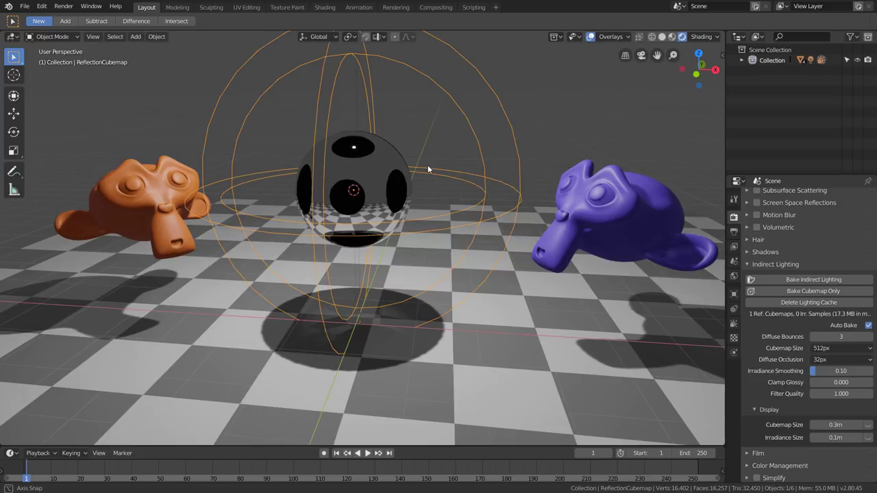
mouse_move(427, 165)
middle_mouse_down()
mouse_move(414, 172)
mouse_move(429, 182)
middle_mouse_up()
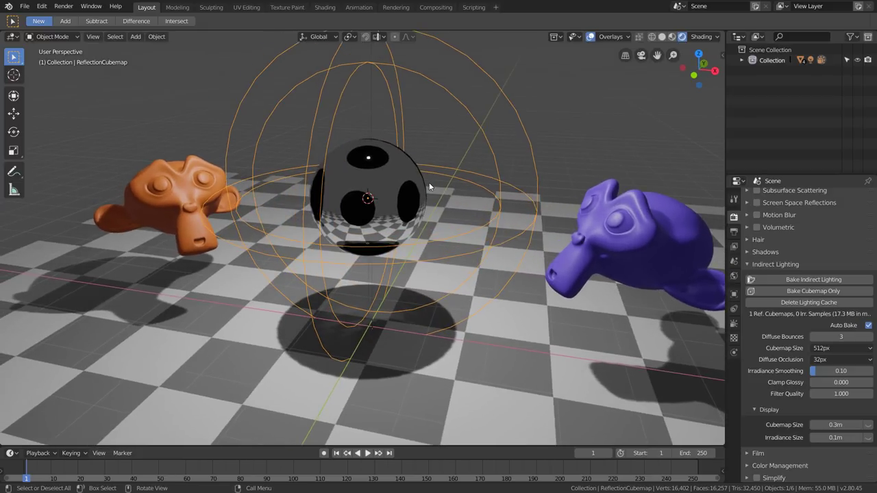
left_click(658, 213)
middle_click_drag(646, 214, 613, 209)
key("g")
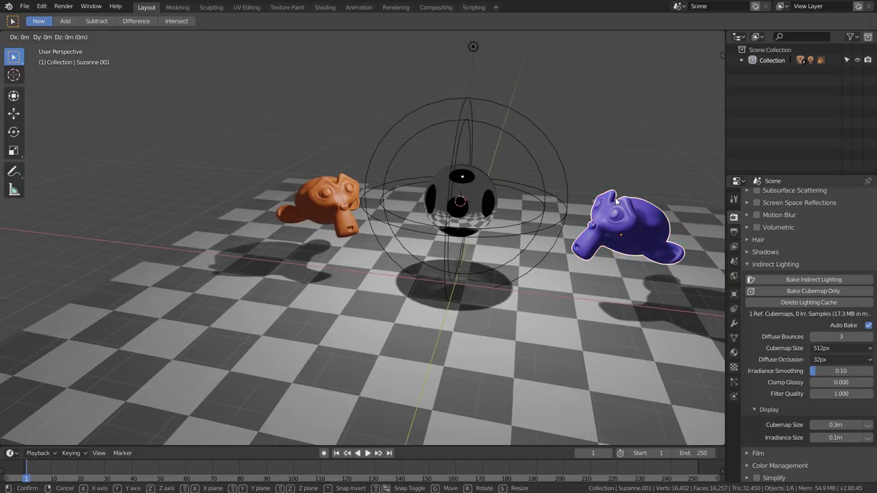
key("y")
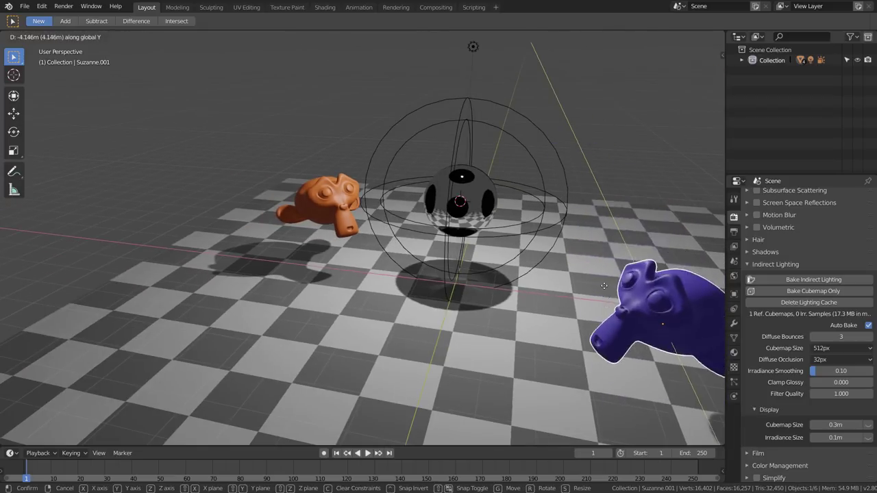
left_click(581, 185)
Select the ReflectionCubemap probe and show its Object Data settings (Radius 2.5m, Falloff 0.200).
left_click(478, 179)
scroll(478, 180, "up", 1)
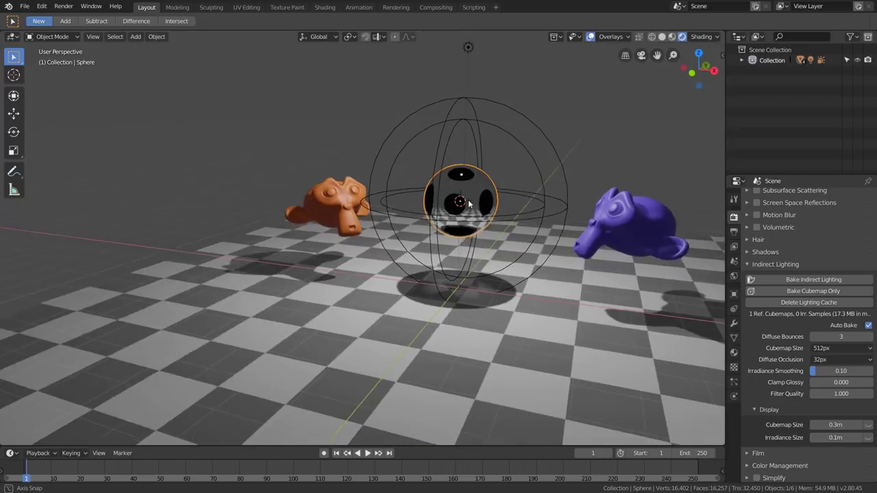
scroll(474, 185, "up", 1)
scroll(470, 192, "up", 1)
scroll(469, 194, "up", 1)
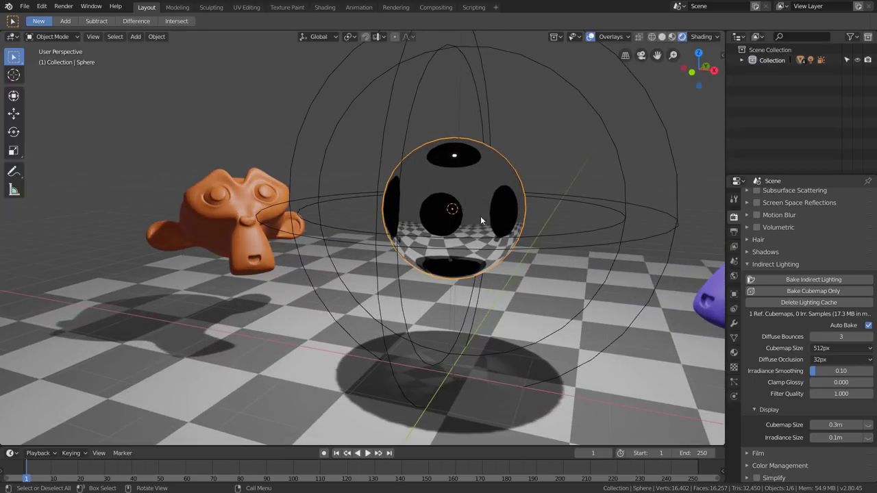
middle_click_drag(512, 190, 507, 211)
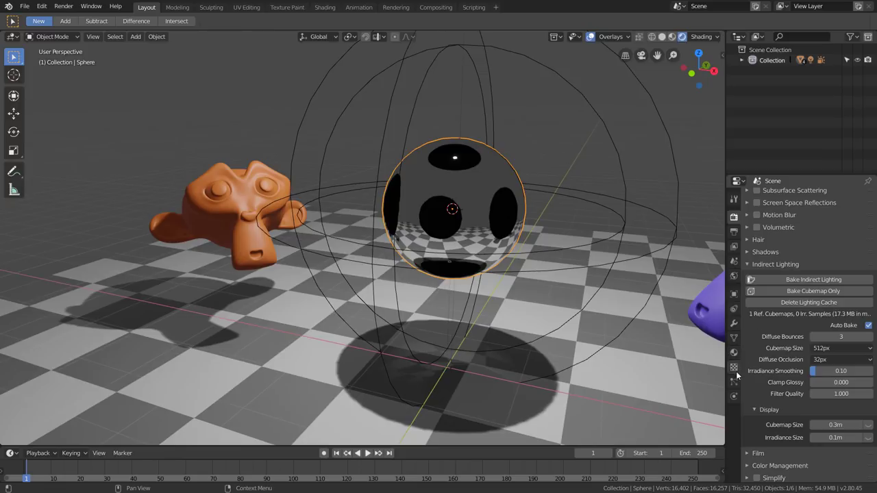
left_click(606, 139)
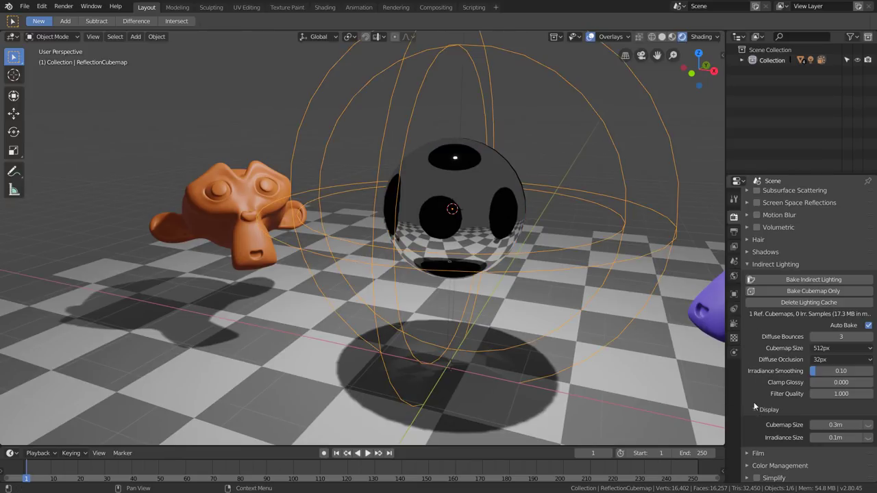
left_click(734, 323)
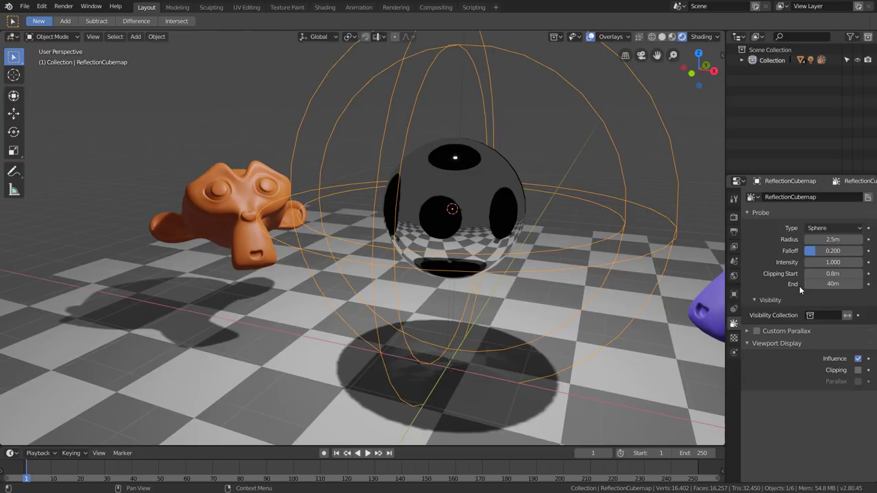
Enable the probe's Clipping viewport display, then orbit and zoom to inspect it.
left_click(858, 370)
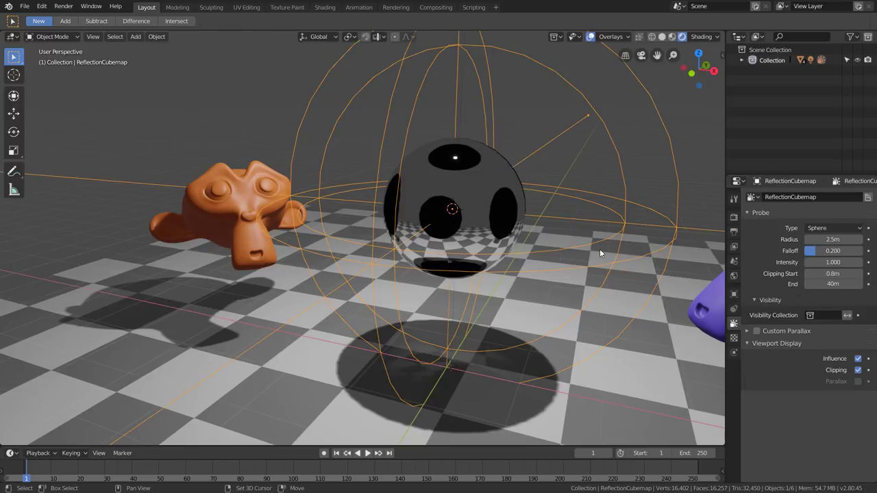
middle_click_drag(599, 249, 505, 247)
scroll(487, 222, "down", 5)
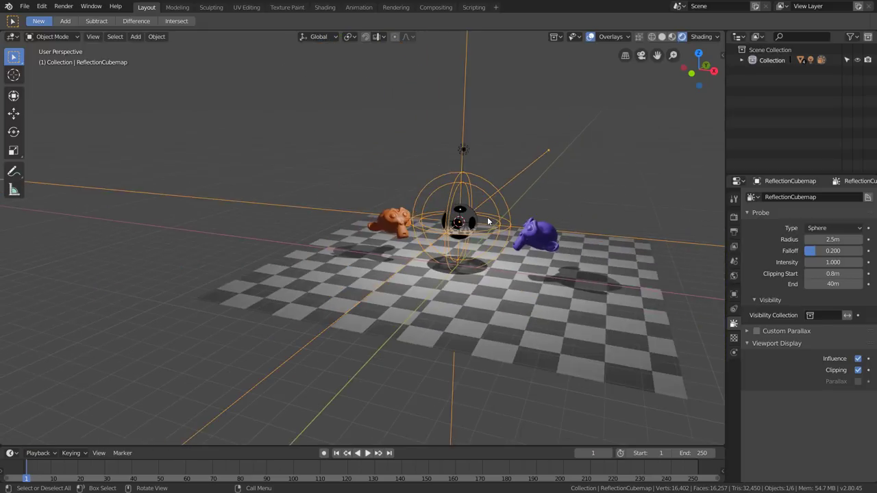
scroll(487, 221, "down", 3)
scroll(563, 235, "down", 2)
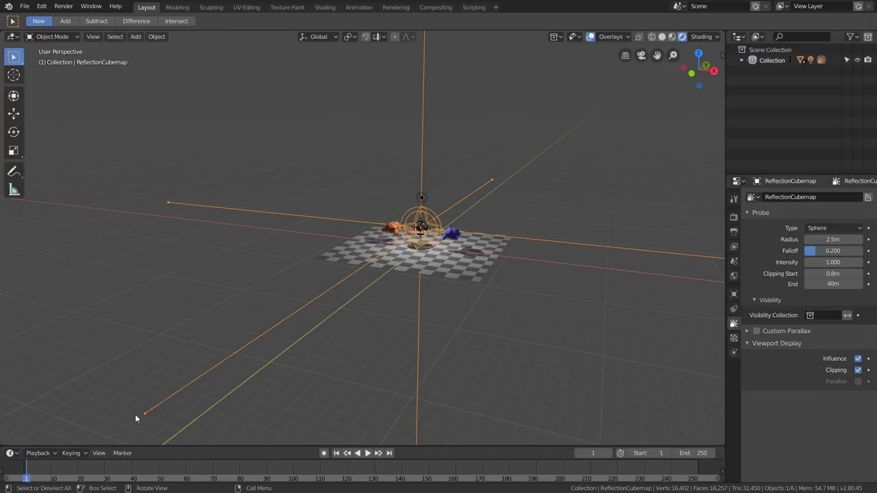
scroll(376, 229, "up", 1)
scroll(425, 224, "up", 8)
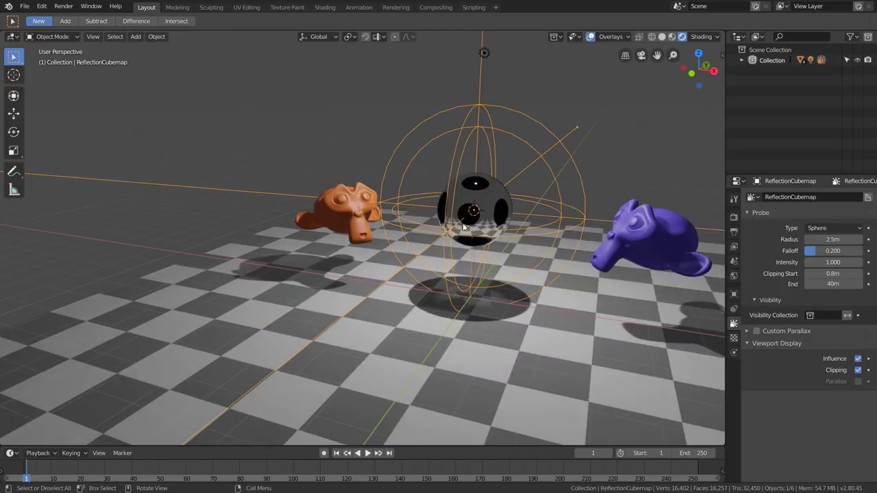
scroll(472, 219, "up", 2)
mouse_move(472, 219)
middle_mouse_down()
mouse_move(520, 249)
mouse_move(455, 259)
mouse_move(449, 227)
middle_mouse_up()
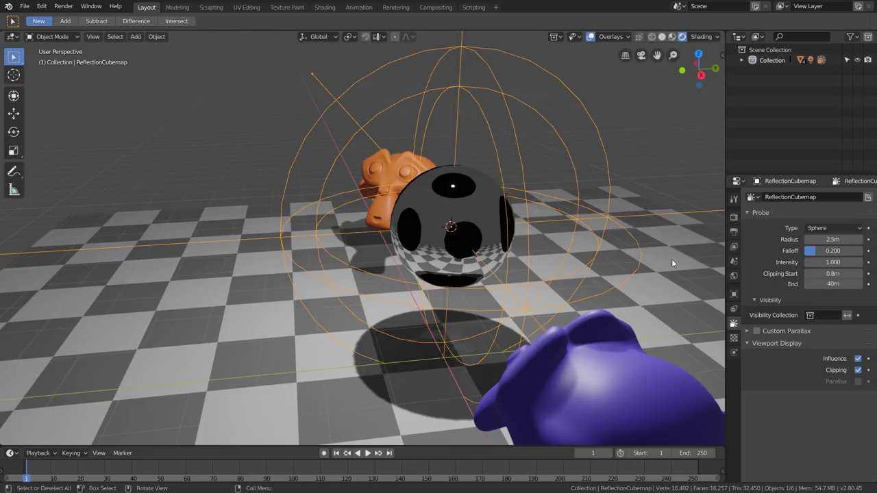
Raise the cubemap probe's Clipping Start to 1.07 m.
left_click_drag(813, 275, 837, 277)
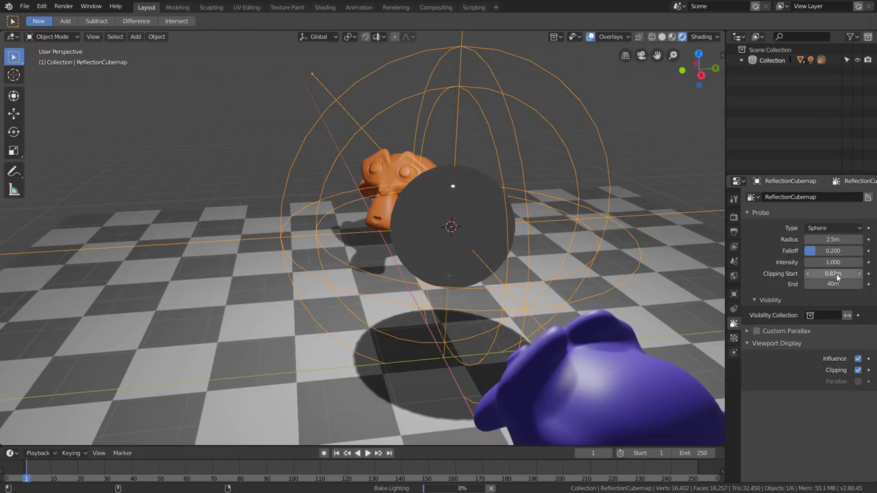
left_click_drag(837, 276, 847, 279)
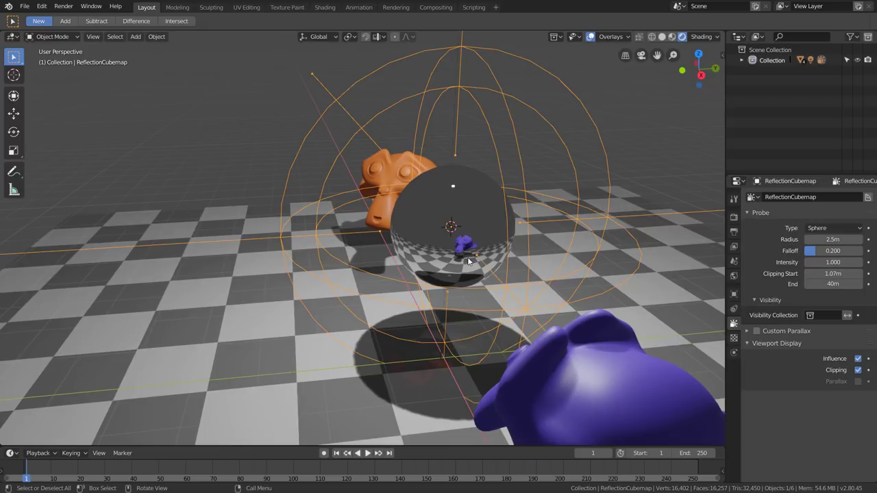
mouse_move(419, 281)
middle_mouse_down()
mouse_move(531, 270)
mouse_move(457, 267)
mouse_move(542, 271)
mouse_move(466, 274)
mouse_move(504, 270)
mouse_move(502, 295)
mouse_move(566, 294)
mouse_move(574, 285)
middle_mouse_up()
scroll(504, 270, "down", 3)
Raise the purple Suzanne vertically along Z.
left_click(588, 252)
key("g")
key("z")
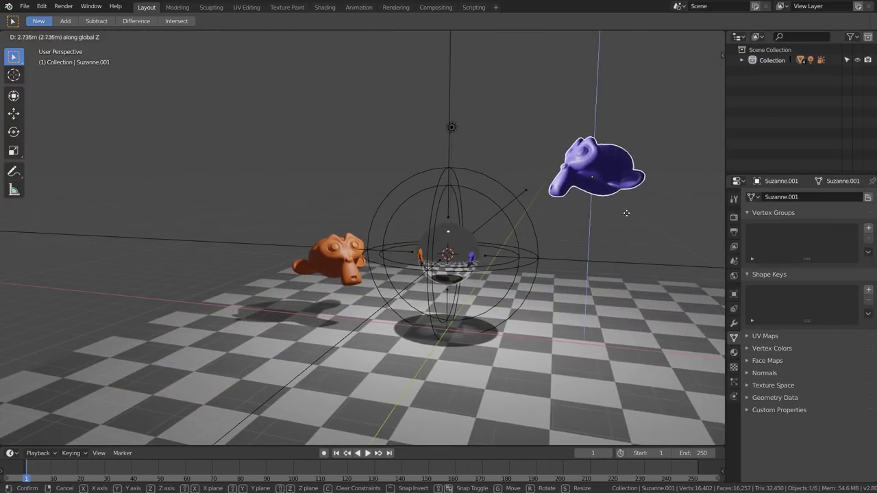
left_click(626, 213)
scroll(499, 256, "up", 2)
scroll(535, 244, "up", 2)
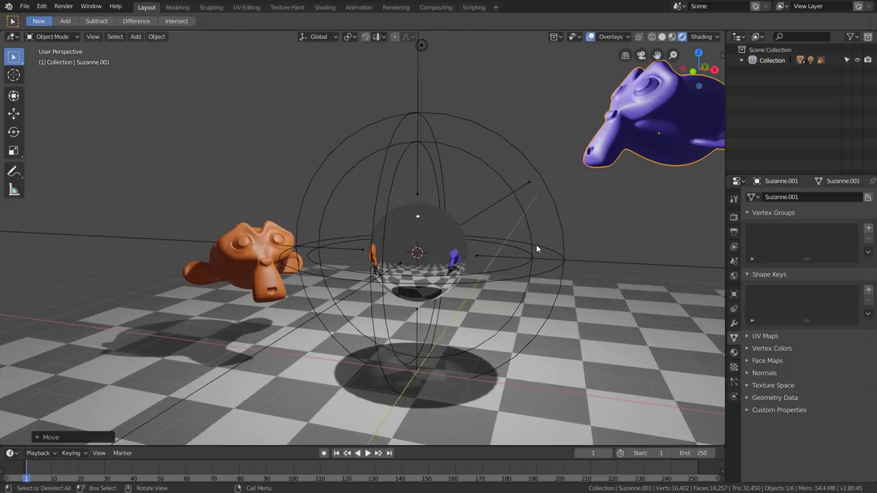
Try moving the reflection probe, then cancel to keep its original spot.
left_click(531, 247)
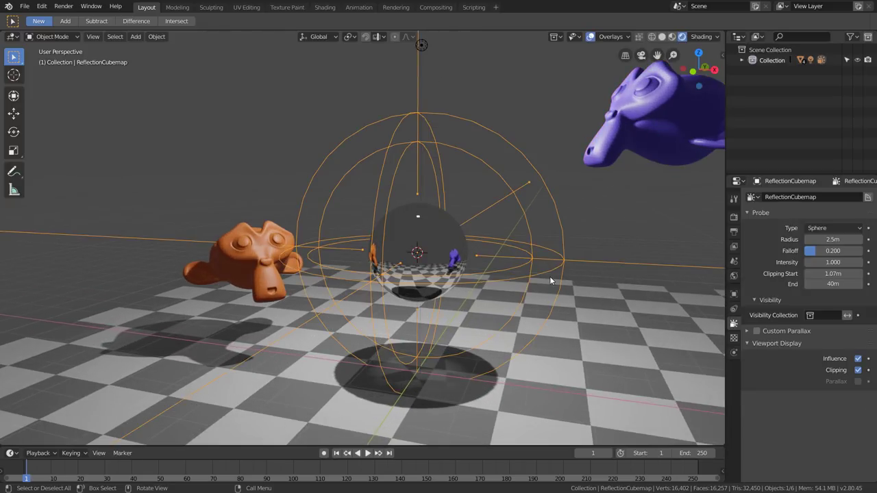
key("g")
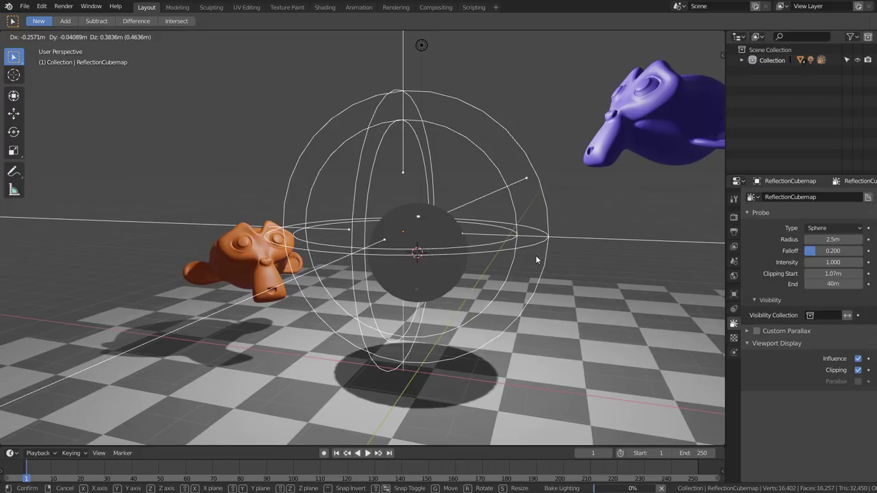
right_click(536, 256)
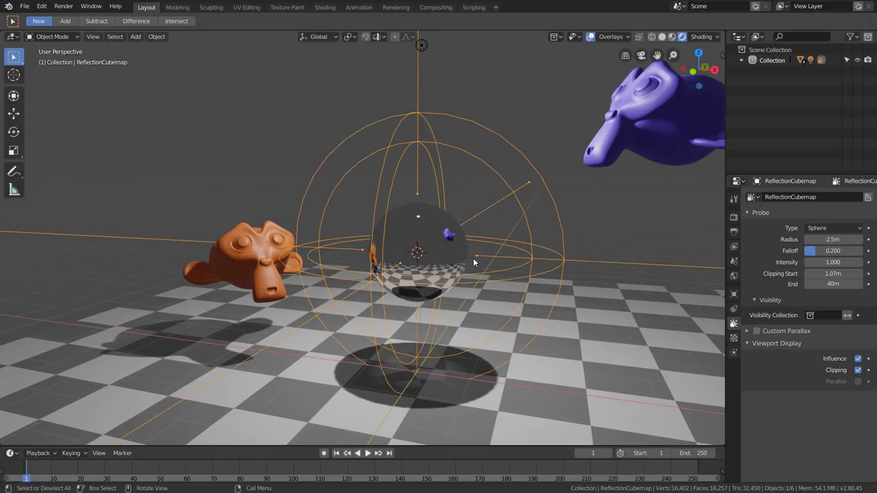
middle_click_drag(473, 258, 474, 259)
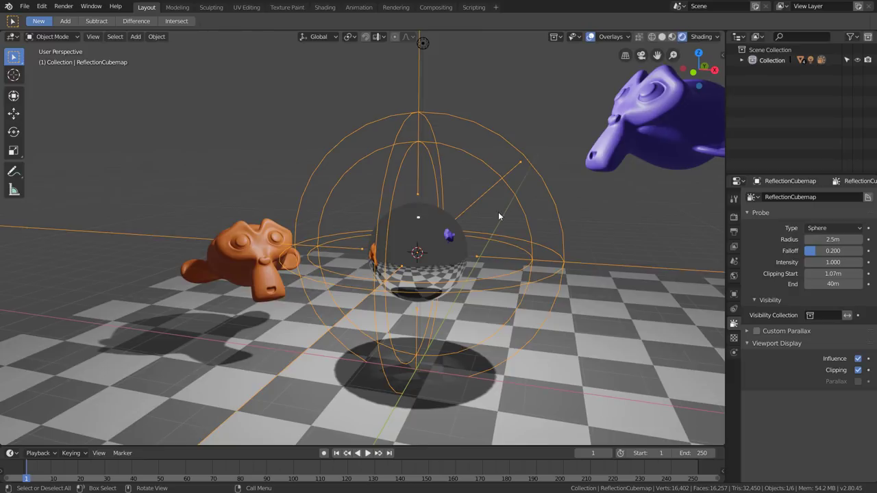
middle_click_drag(498, 216, 591, 203)
Lower the purple Suzanne along Z so it sits beside the glossy sphere.
left_click(642, 145)
key("g")
key("z")
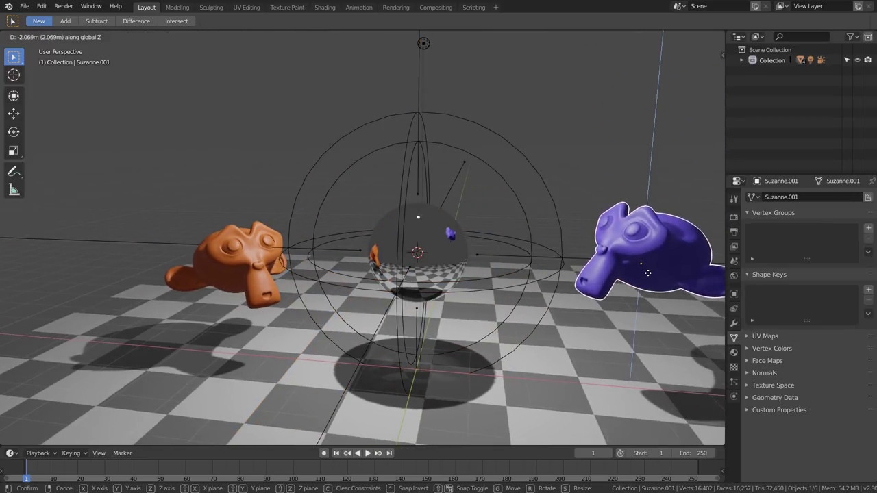
left_click(645, 276)
left_click(530, 220)
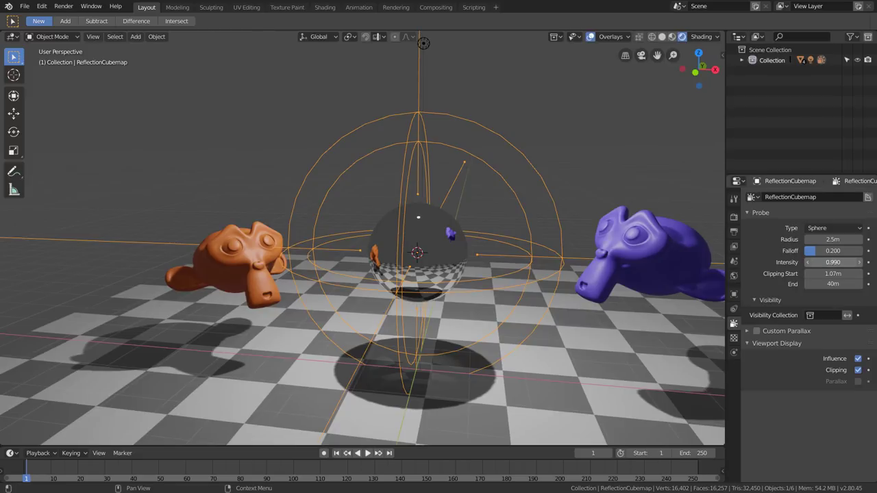
Compare probe intensities such as 0.340 and 0.850, finally setting Intensity to 1.000.
left_click_drag(833, 262, 780, 266)
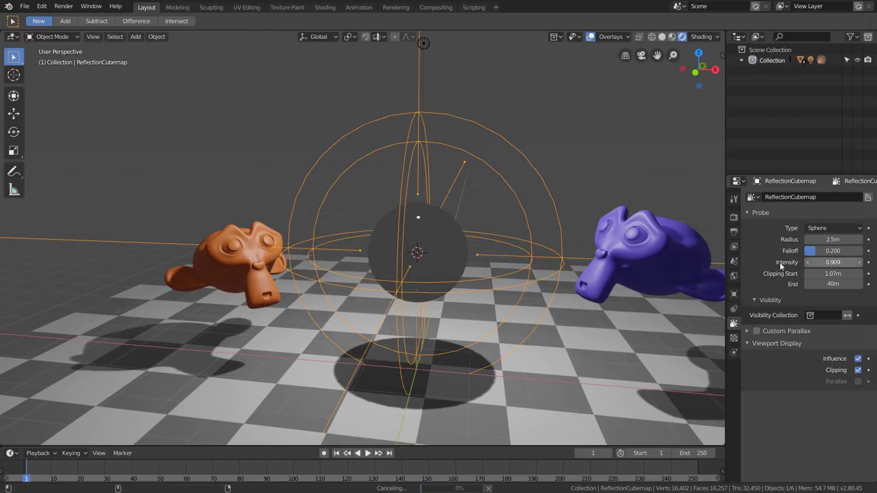
left_click(833, 262)
type("1")
key("Return")
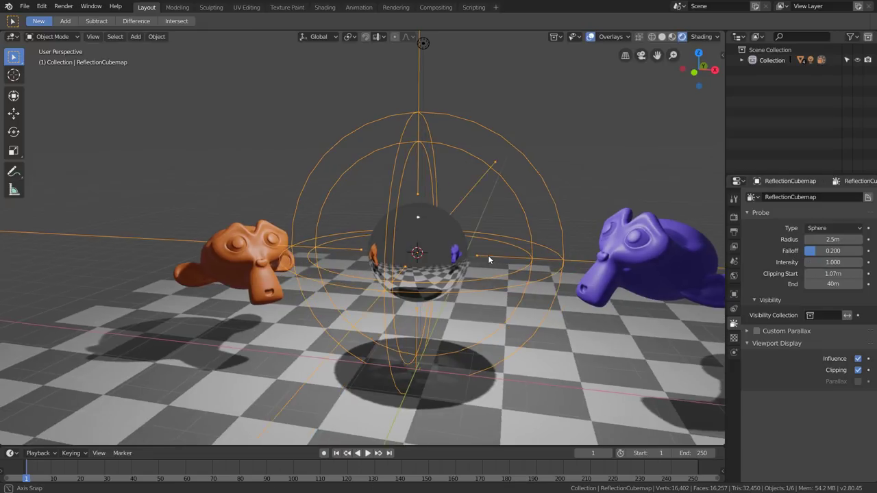
left_click_drag(832, 263, 818, 264)
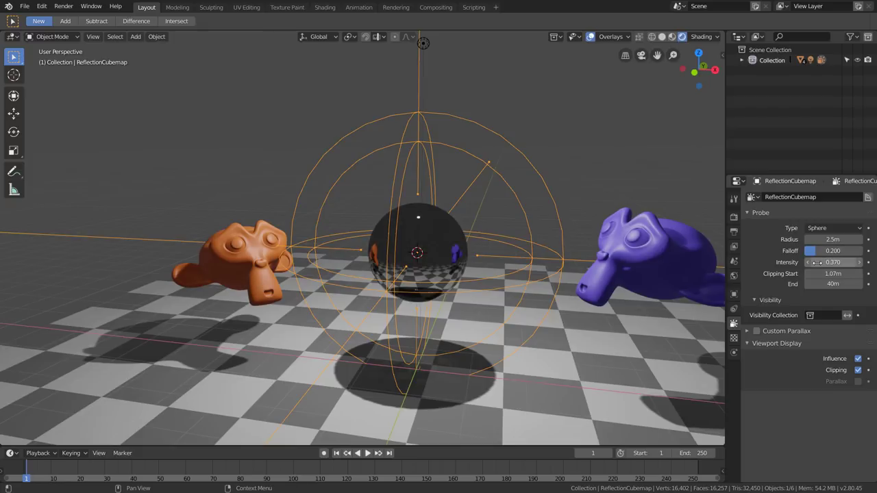
left_click_drag(833, 263, 854, 269)
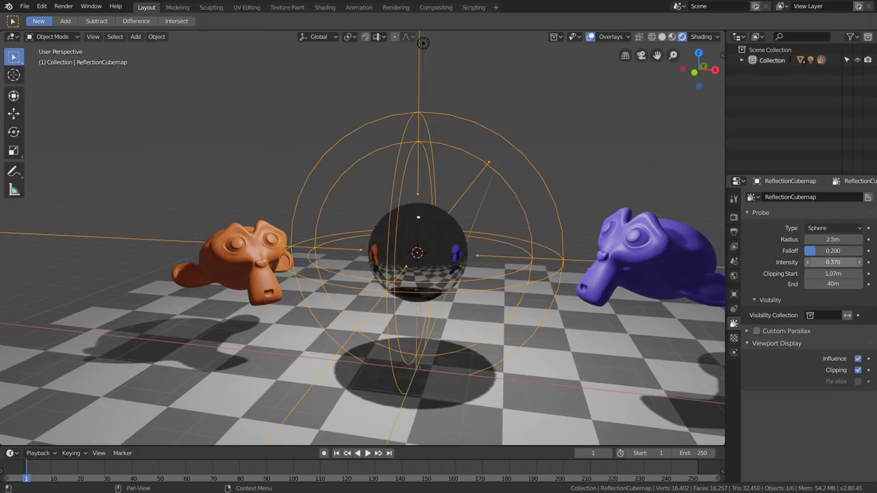
left_click(853, 269)
type("1")
key("Return")
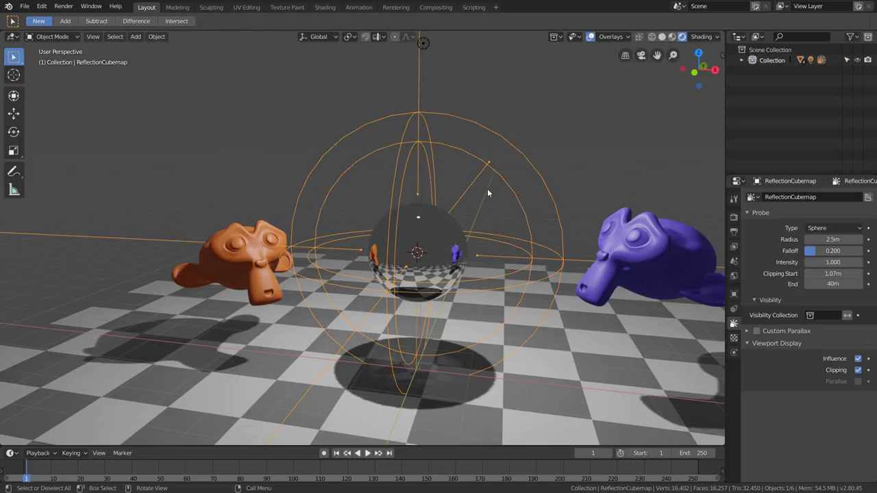
left_click(438, 223)
Test moving the glossy sphere along Z, leaving it at the scene centre.
key("g")
key("z")
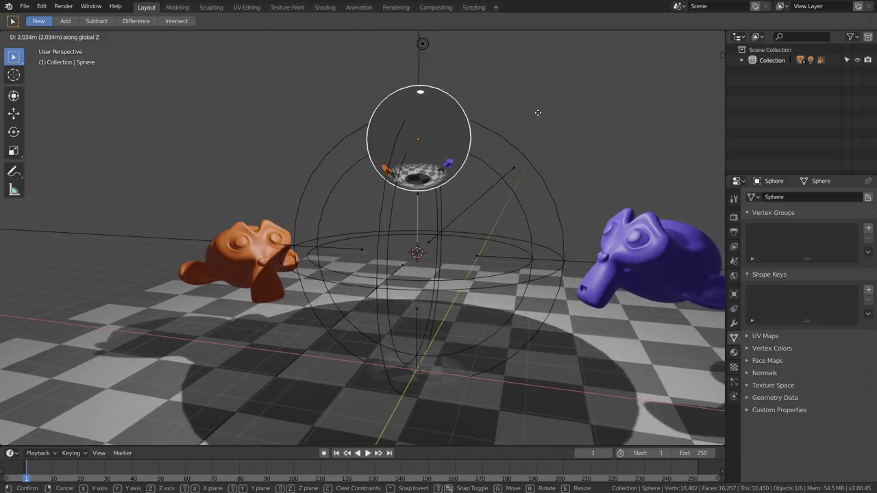
key("Escape")
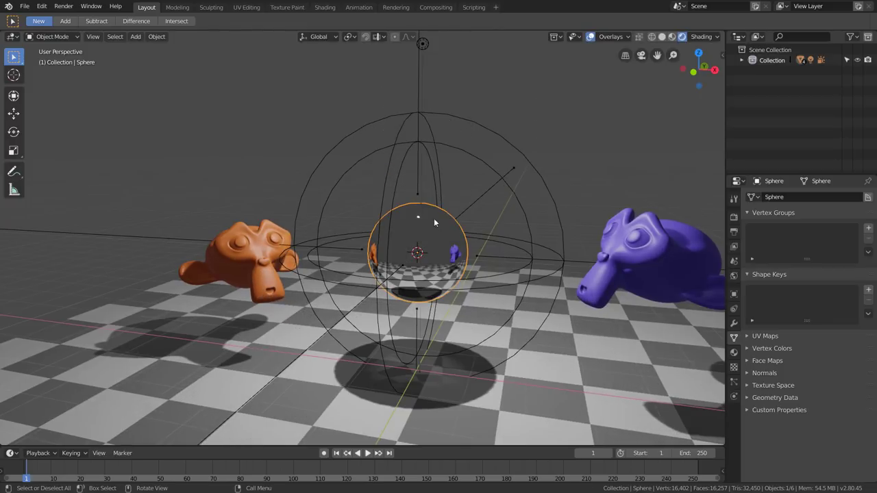
key("g")
key("z")
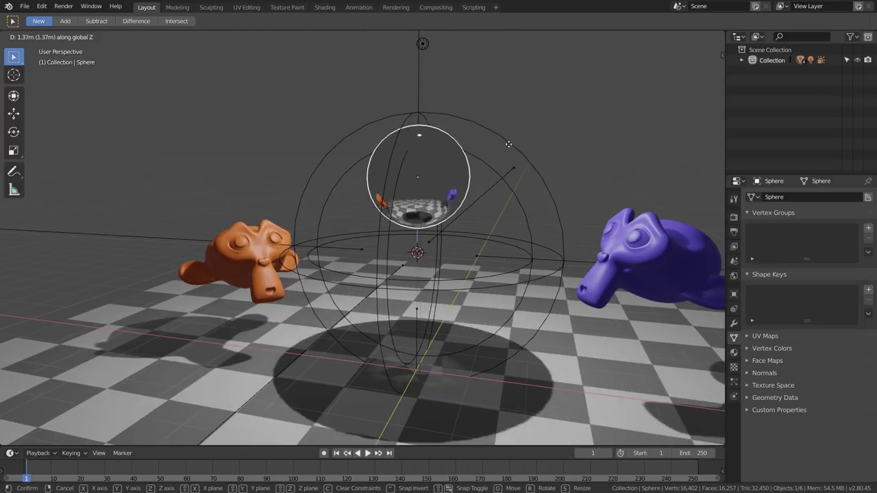
left_click(511, 196)
Raise the point light about 3 m along Z.
scroll(474, 157, "down", 4)
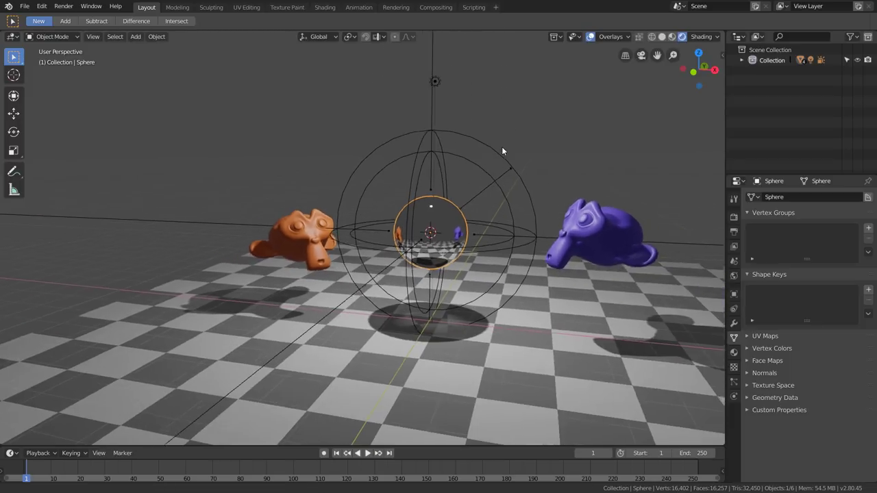
scroll(418, 186, "down", 2)
left_click(406, 163)
key("g")
key("z")
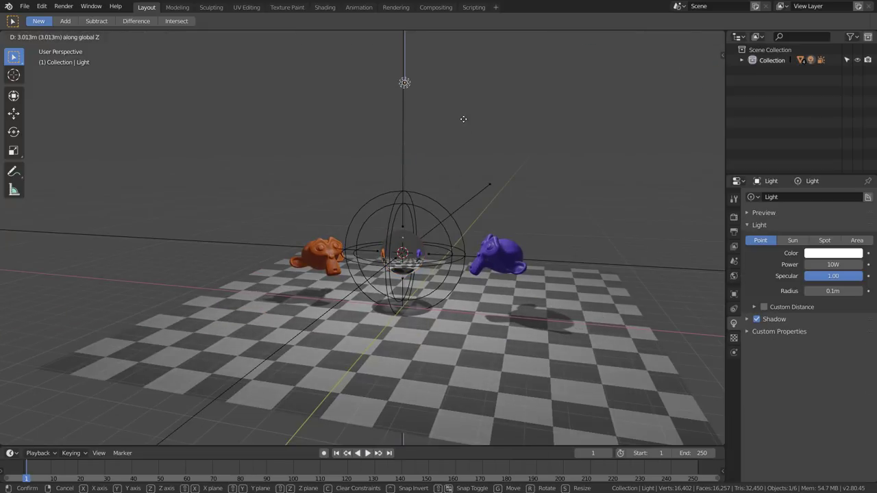
left_click(460, 110)
left_click(428, 196)
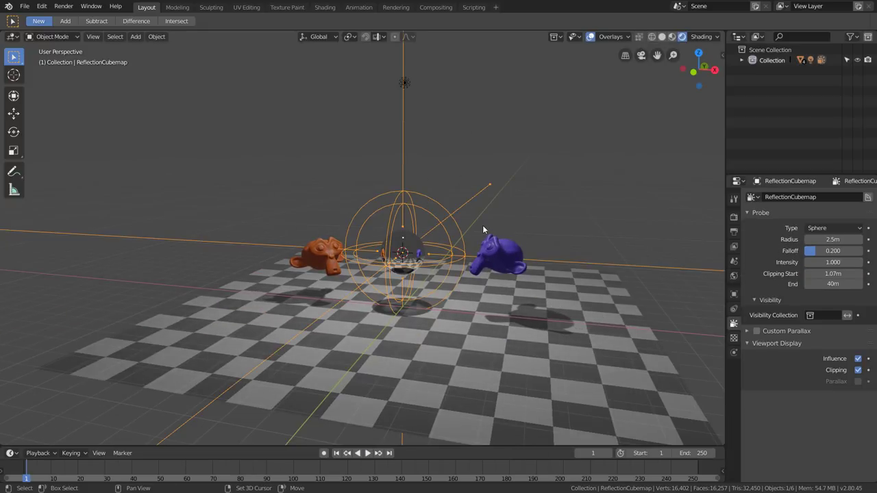
Duplicate the cubemap probe as ReflectionCubemap.001, placed about 4 m above the first.
key("shift+d")
key("z")
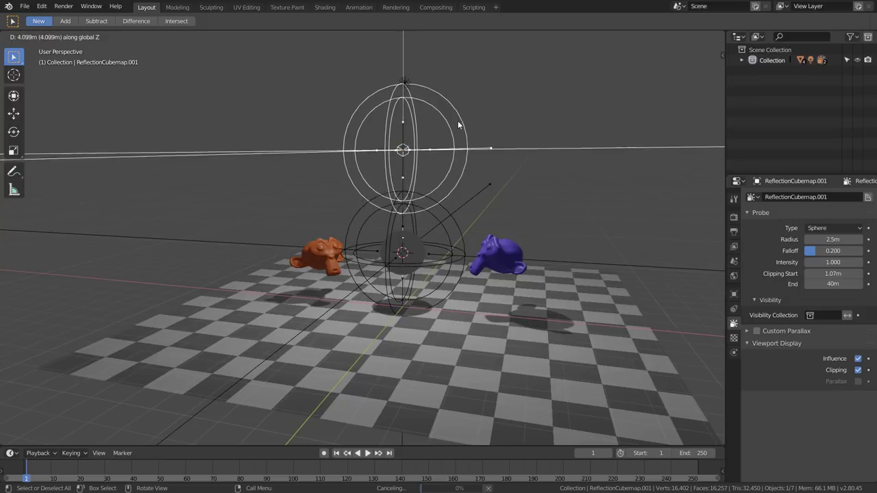
left_click(456, 118)
scroll(402, 193, "up", 1)
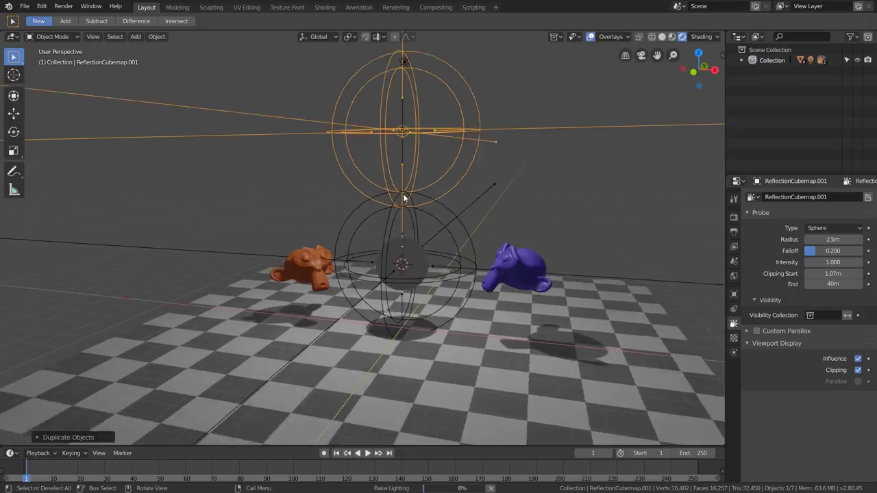
scroll(404, 222, "up", 2)
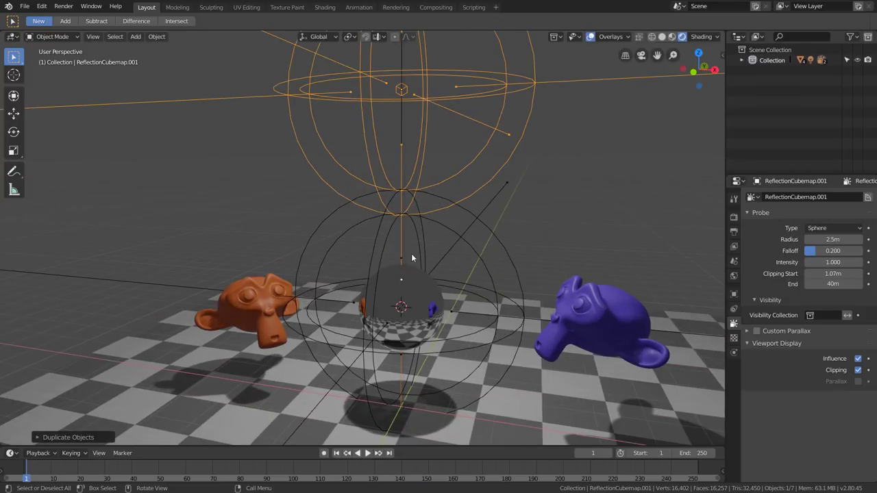
Start lifting the glossy sphere along Z toward the new upper probe.
left_click(412, 276)
key("g")
key("z")
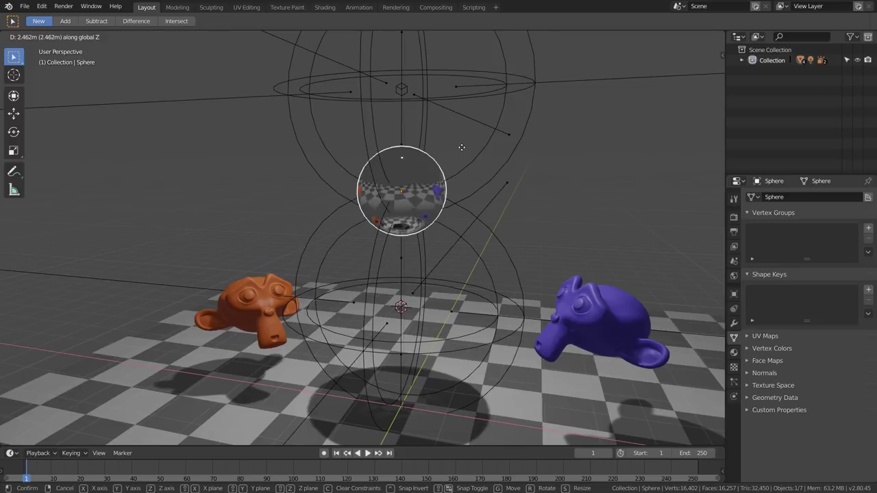
Place the glossy sphere inside the upper reflection probe.
left_click(473, 92)
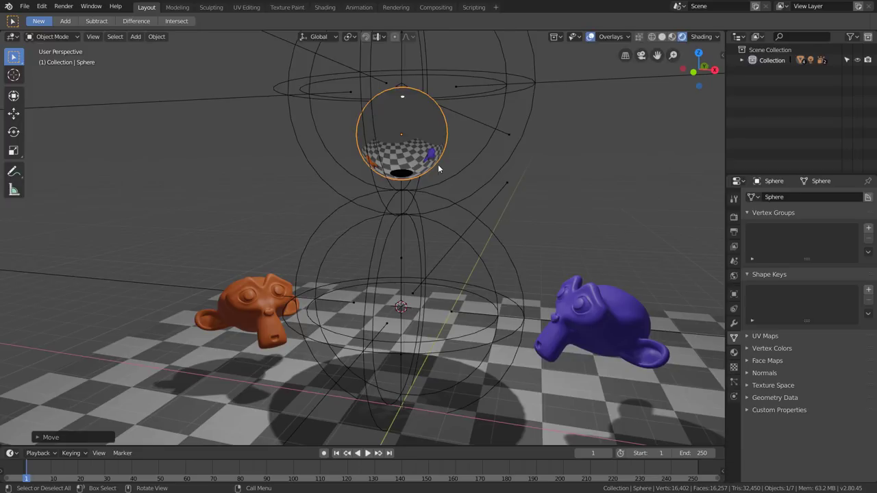
scroll(437, 165, "up", 4)
scroll(426, 144, "up", 4)
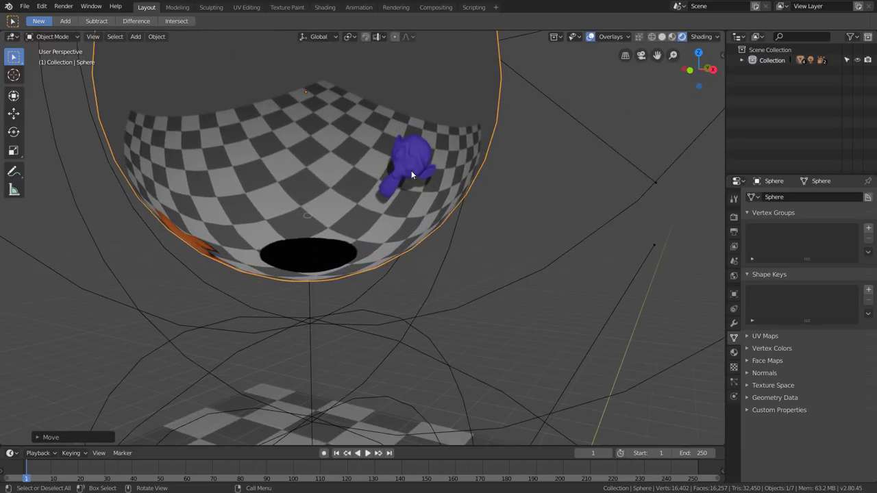
scroll(415, 173, "down", 3)
scroll(419, 173, "down", 4)
scroll(501, 152, "down", 2)
Lower the glossy sphere about 2.3 m along Z.
key("g")
key("z")
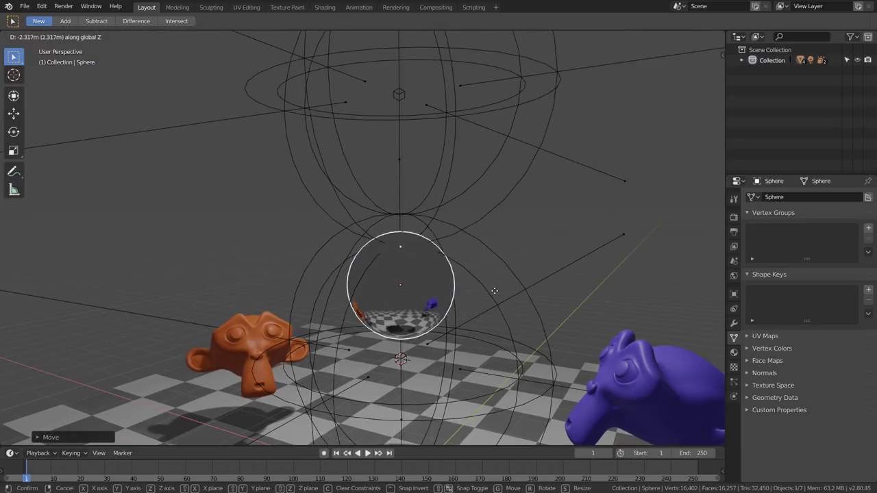
left_click(494, 290)
scroll(495, 300, "up", 3)
scroll(422, 316, "up", 2)
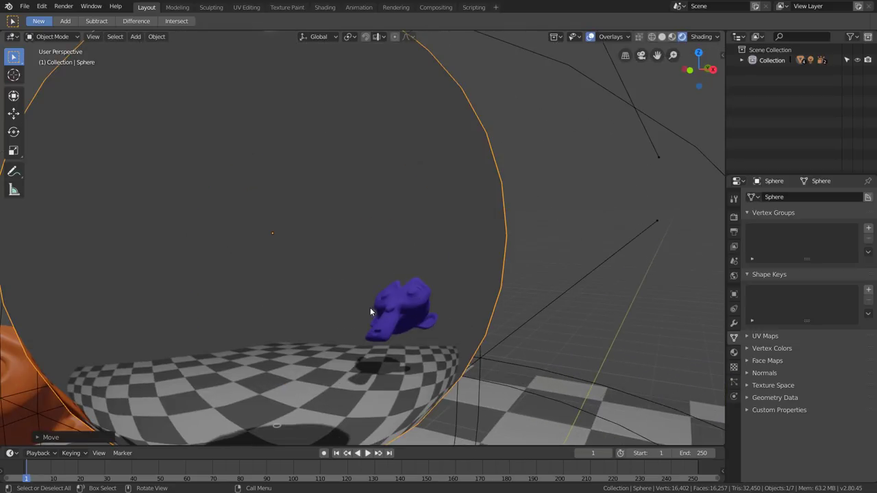
scroll(477, 314, "down", 4)
scroll(464, 290, "down", 3)
Settle the glossy sphere between the lower and upper probes.
key("g")
key("z")
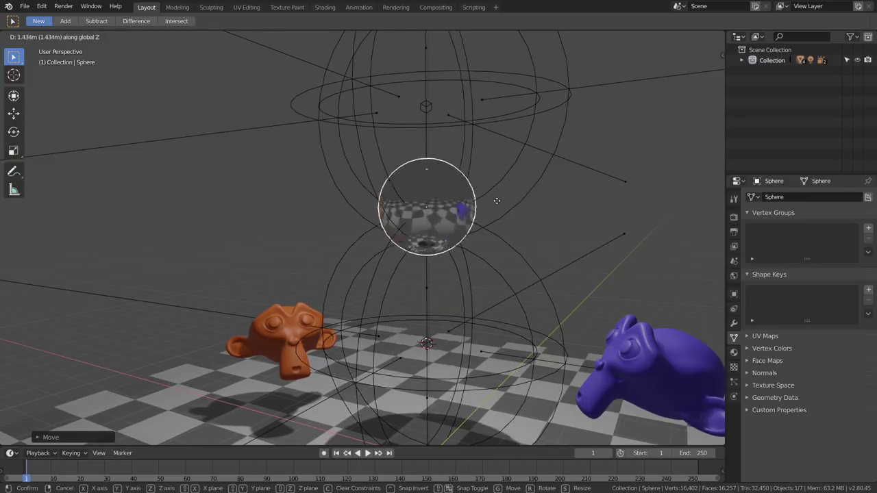
left_click(491, 167)
left_click(522, 261)
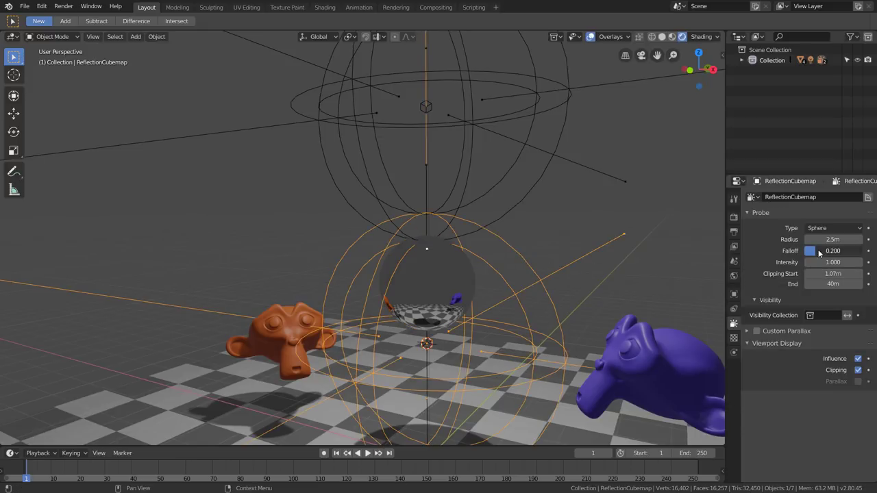
Enlarge the lower probe's radius to 3.8 m and soften its falloff.
left_click_drag(819, 252, 830, 252)
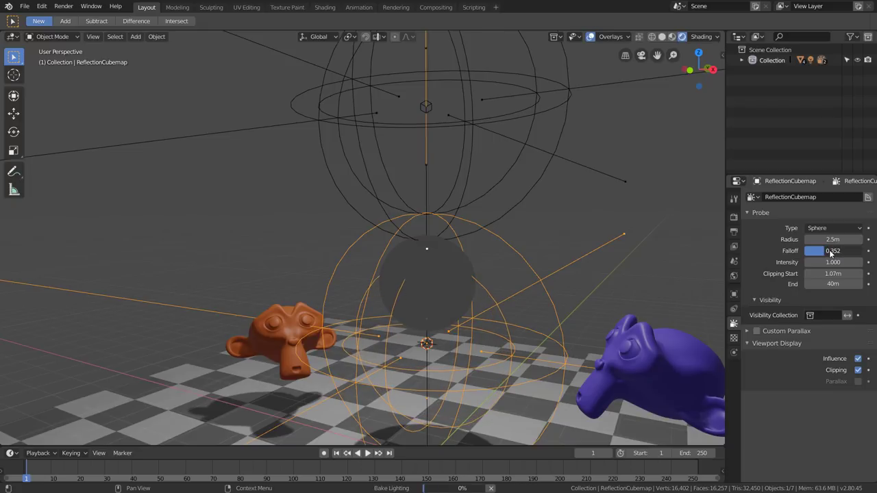
left_click_drag(832, 239, 834, 245)
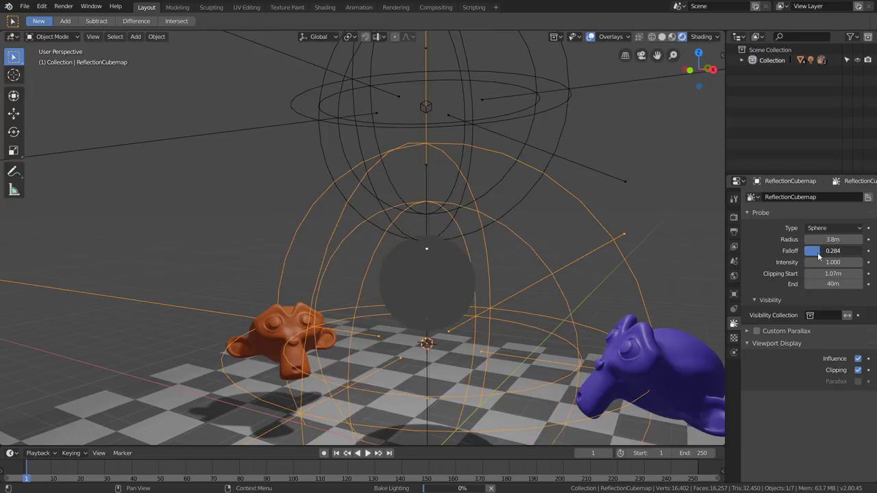
left_click_drag(825, 256, 833, 253)
Set the upper probe to 3.7 m radius with 0.462 falloff.
left_click(495, 217)
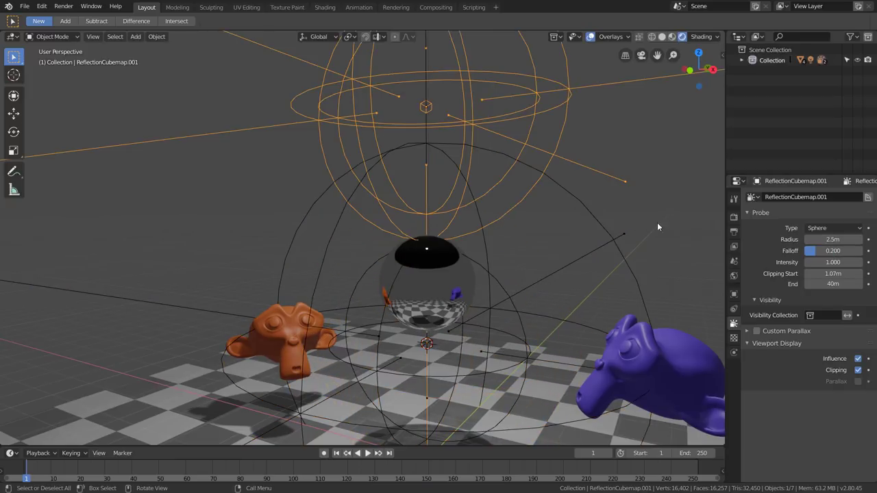
mouse_move(830, 240)
left_mouse_down()
mouse_move(841, 239)
mouse_move(834, 255)
left_mouse_up()
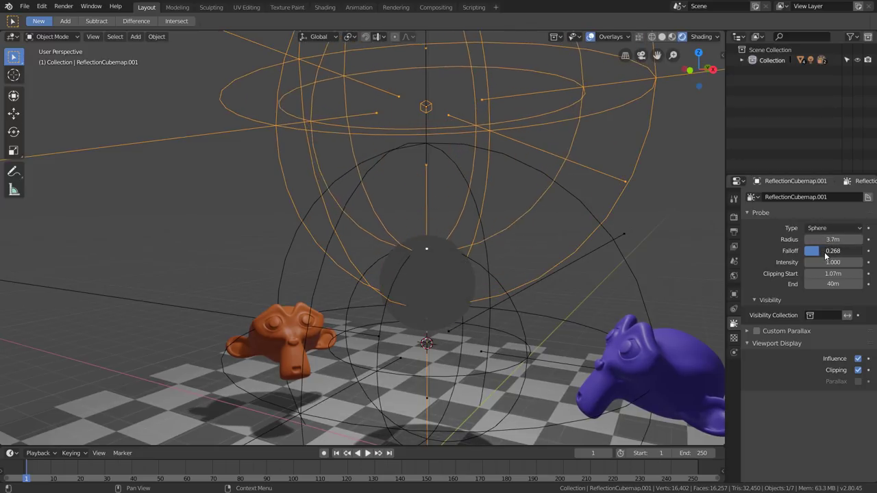
left_click(470, 274)
middle_click_drag(489, 274, 518, 248)
Drop the glossy sphere to about 0.59 m up along Z, then orbit to view it.
key("g")
key("z")
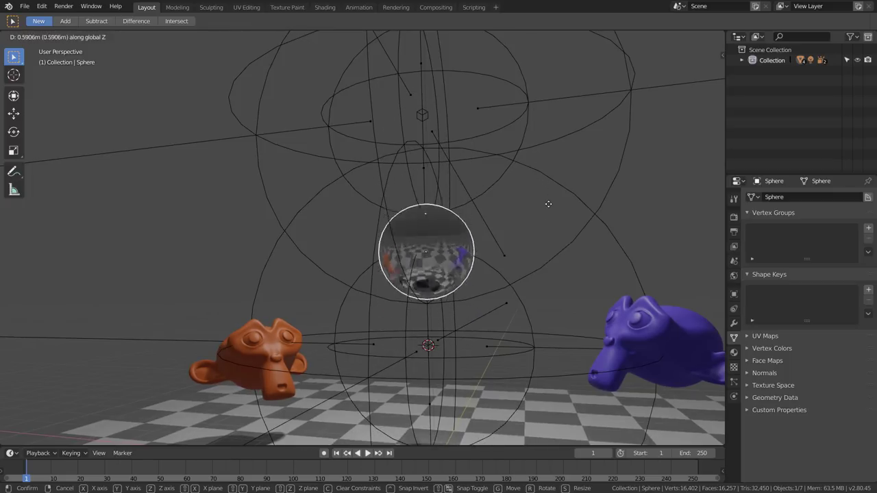
left_click(548, 273)
middle_click_drag(547, 273, 472, 236)
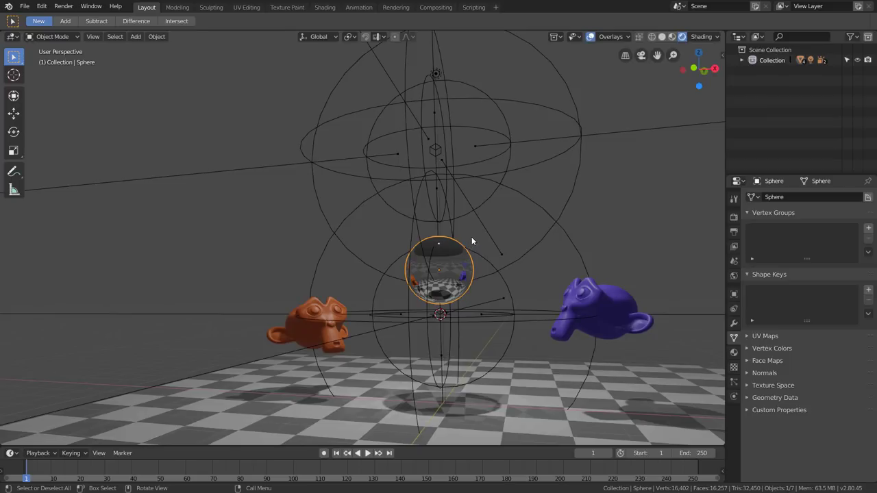
mouse_move(508, 212)
middle_mouse_down()
mouse_move(453, 259)
mouse_move(505, 255)
middle_mouse_up()
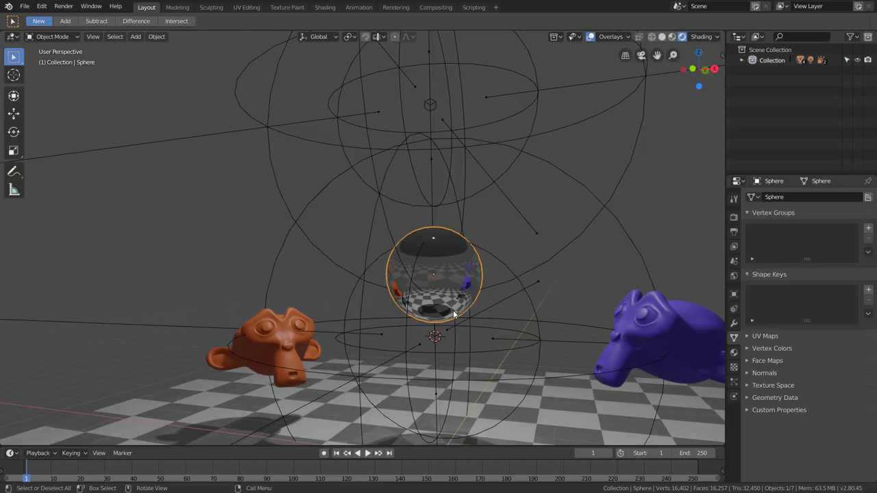
Move the glossy sphere straight down to monkey height between the orange and purple monkeys.
key("g")
key("z")
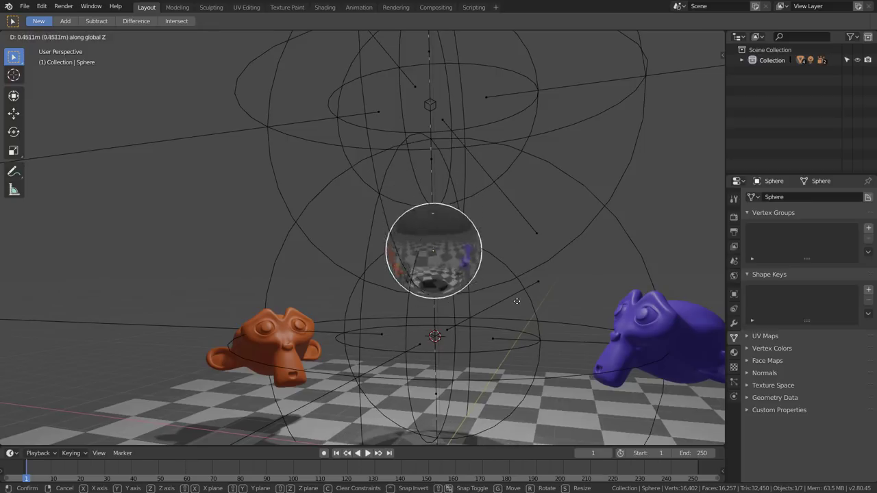
right_click(444, 198)
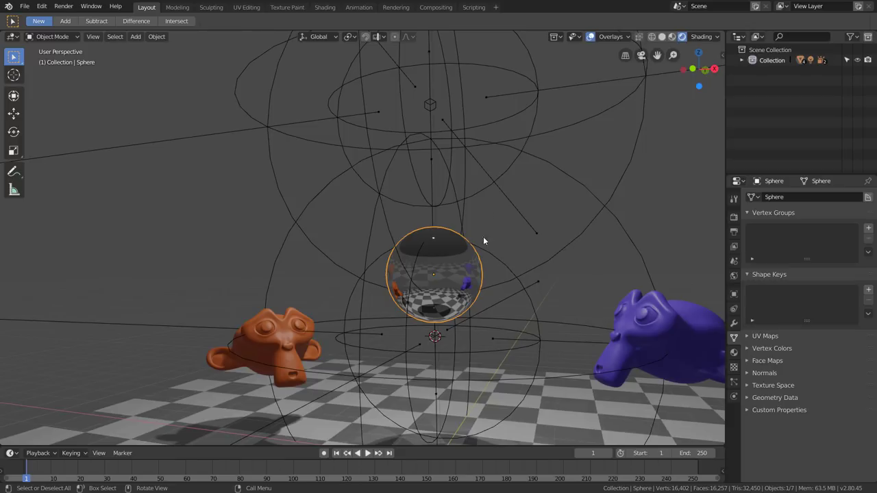
key("g")
key("z")
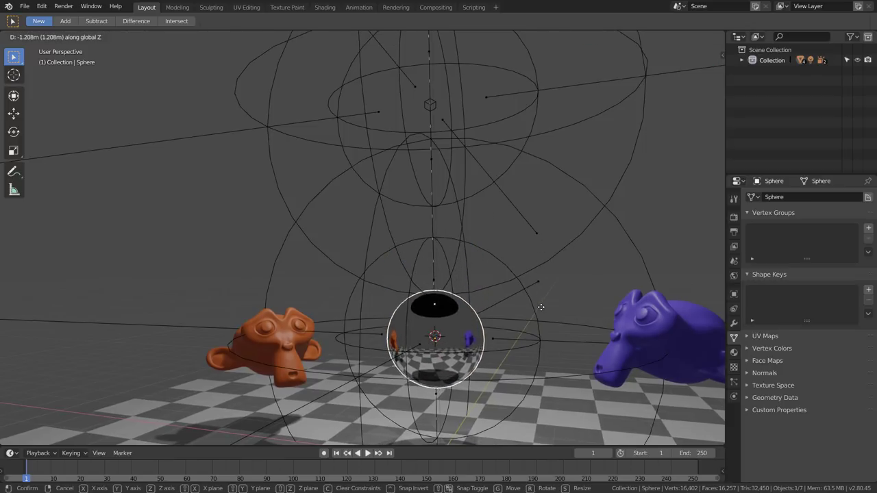
left_click(407, 280)
Orbit the view and select the reflection cubemap probe.
mouse_move(459, 294)
middle_mouse_down()
mouse_move(434, 301)
mouse_move(488, 291)
middle_mouse_up()
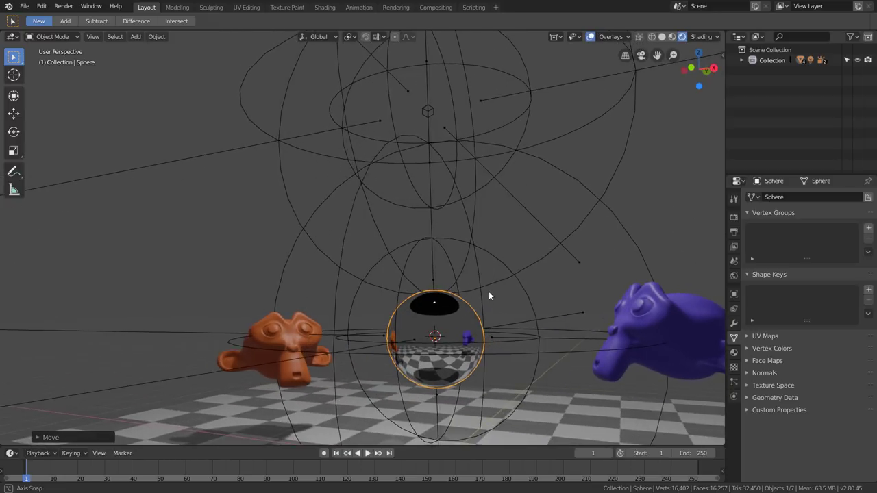
left_click(538, 259)
middle_click_drag(520, 257, 466, 256)
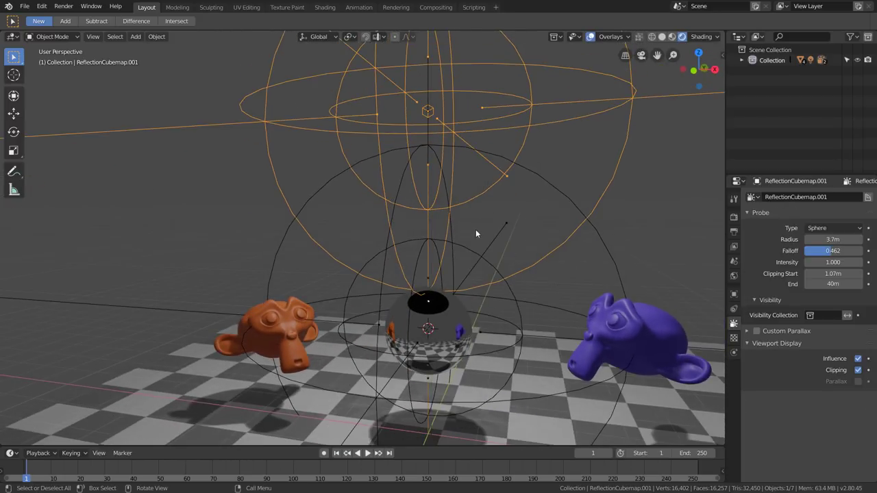
Grab and re-confirm the reflection cubemap probe in place so its lighting rebakes.
left_click(460, 304)
mouse_move(461, 304)
middle_mouse_down()
mouse_move(500, 291)
mouse_move(426, 294)
middle_mouse_up()
key("g")
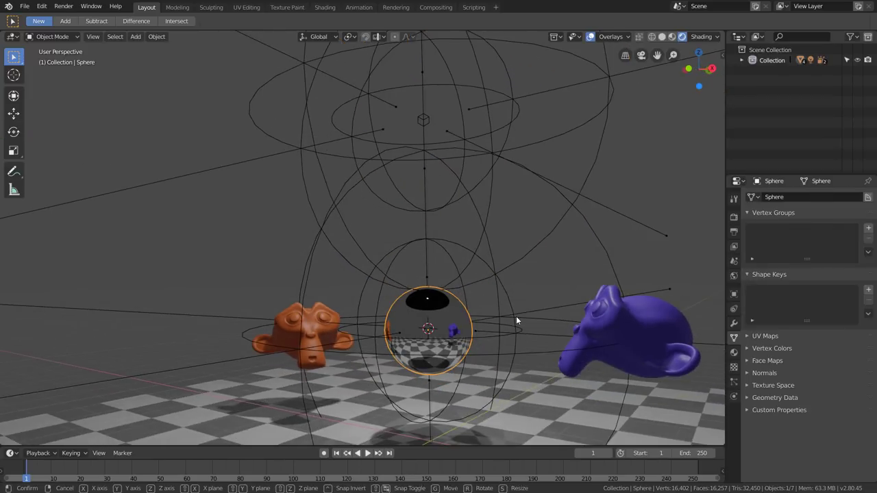
key("Escape")
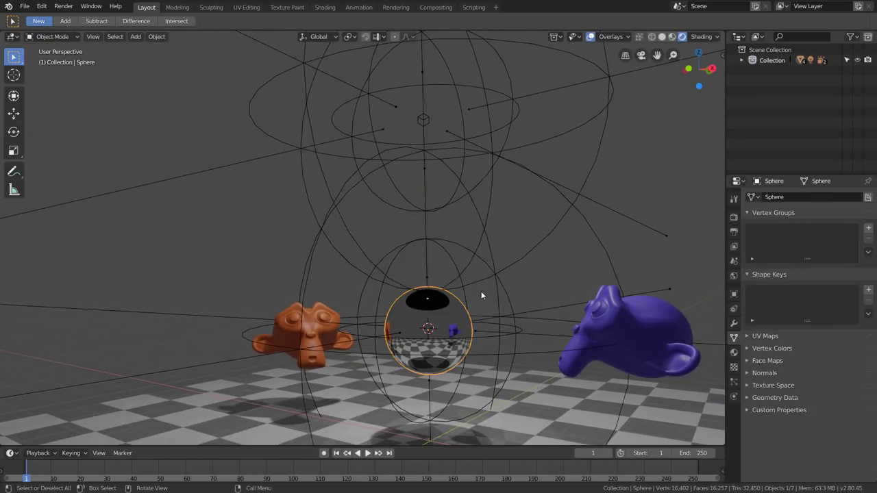
right_click(507, 292)
left_click(543, 237)
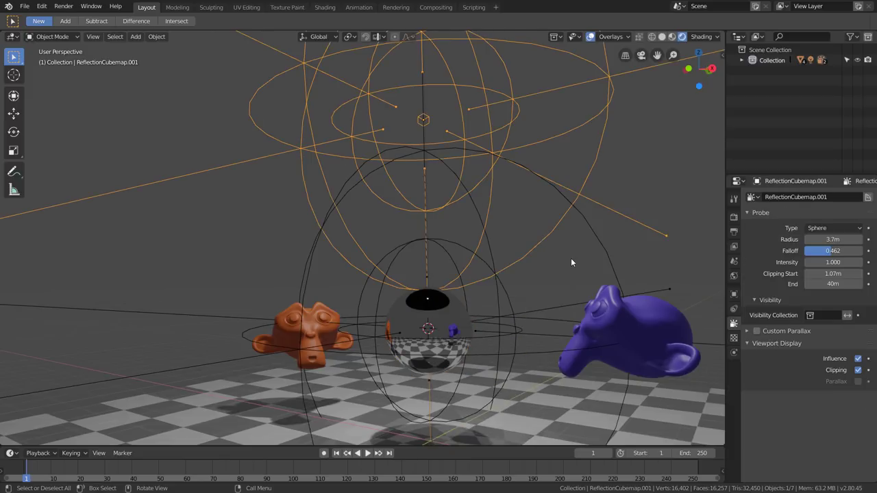
key("g")
left_click(574, 263)
middle_click_drag(439, 246, 534, 236)
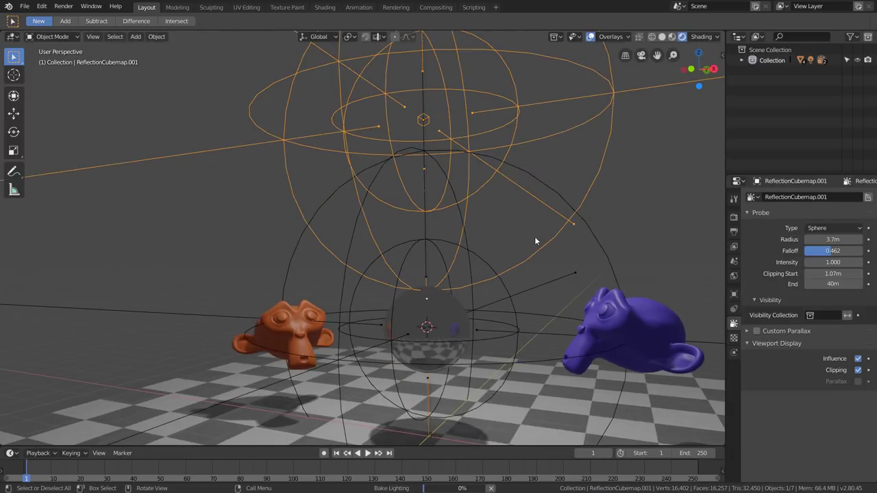
Move the glossy sphere up and back down, leaving it at its low height.
left_click(448, 303)
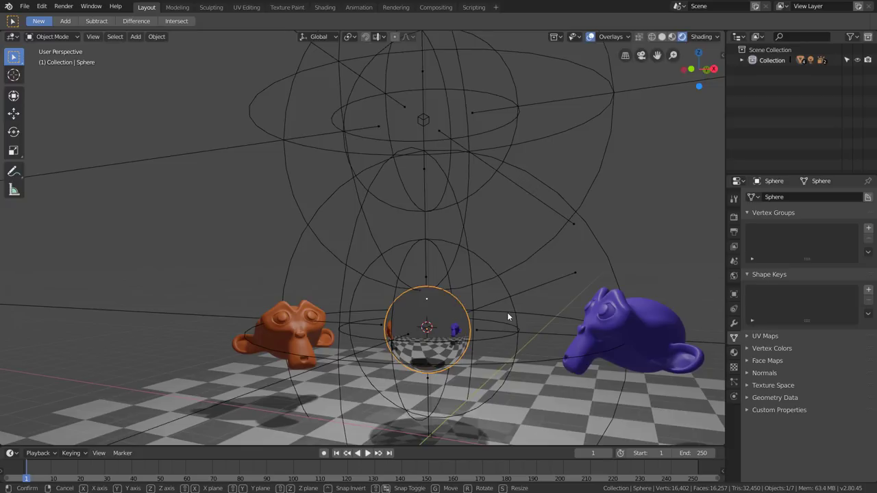
key("g")
key("z")
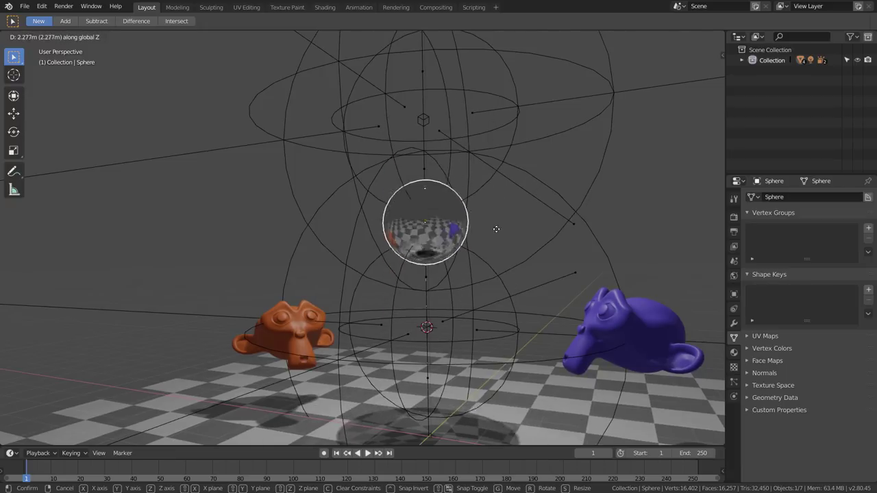
left_click(498, 293)
scroll(418, 270, "up", 3)
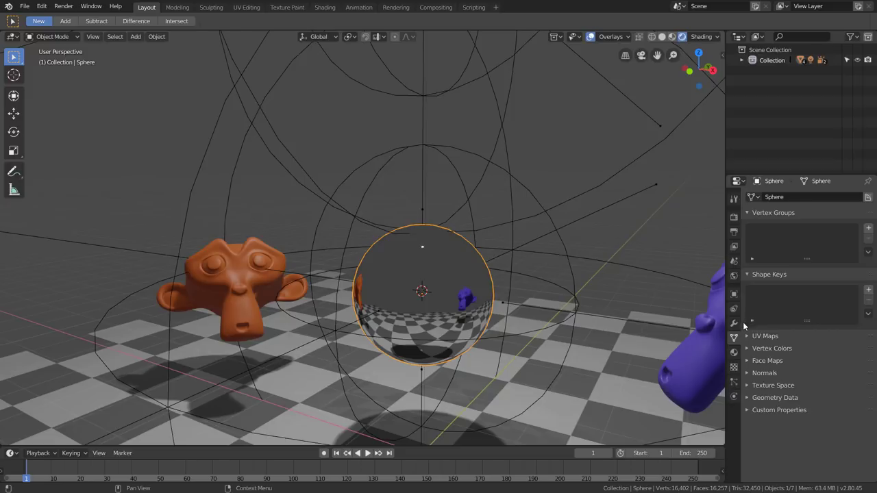
Raise the sphere's Glossy roughness to 0.380 and readjust its height.
left_click(735, 352)
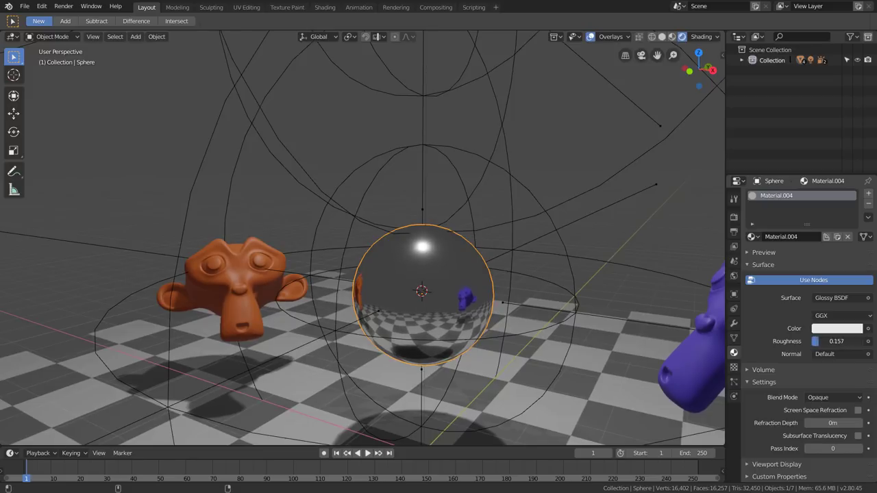
left_click_drag(822, 340, 842, 340)
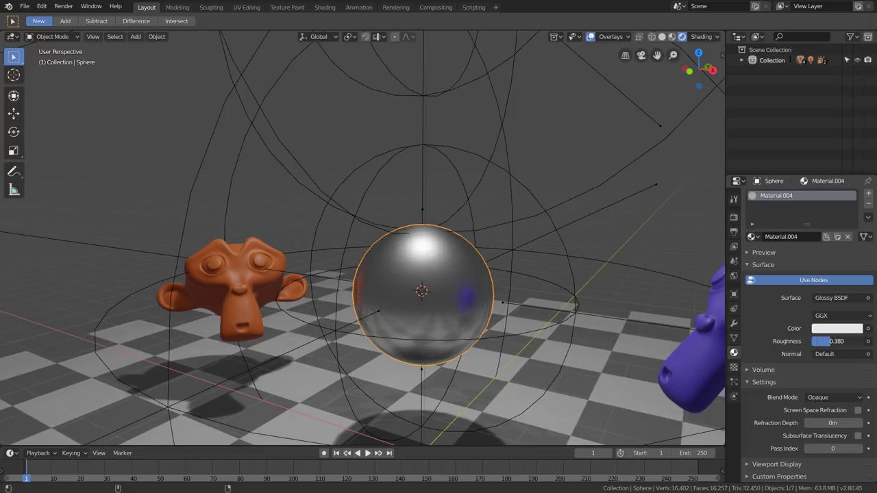
scroll(479, 260, "down", 2)
scroll(480, 260, "down", 3)
key("g")
key("z")
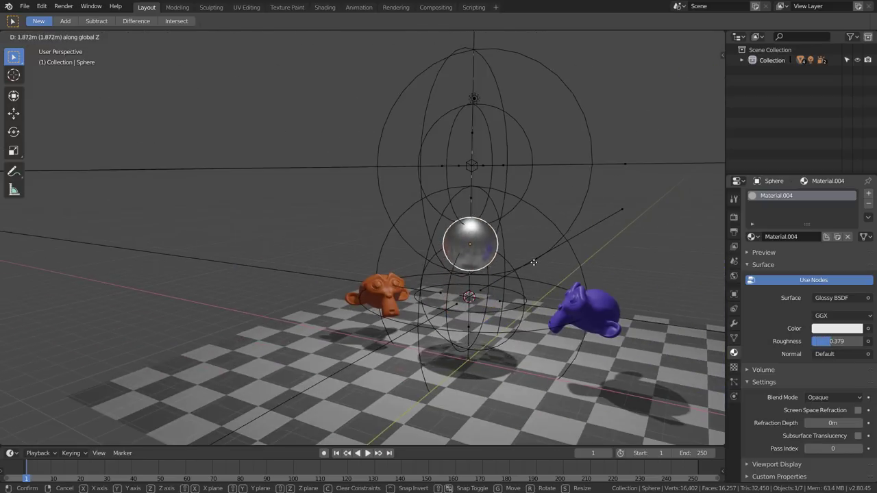
left_click(532, 313)
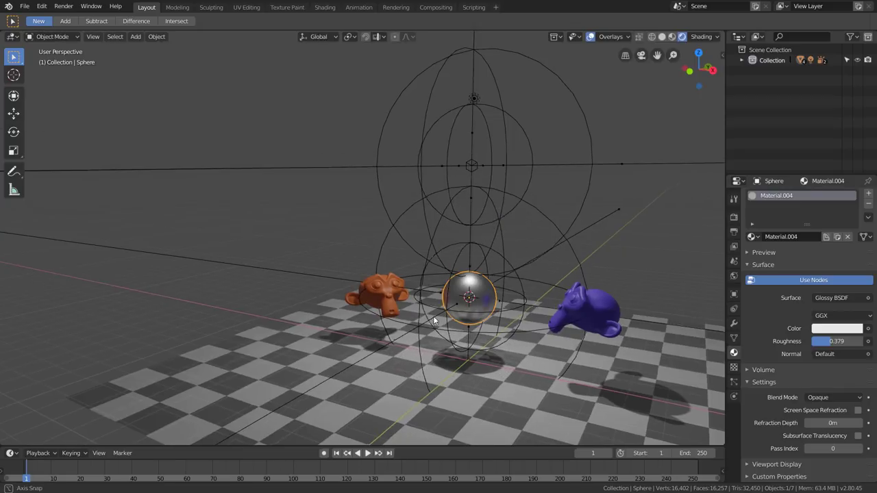
scroll(434, 321, "up", 3)
scroll(477, 313, "up", 3)
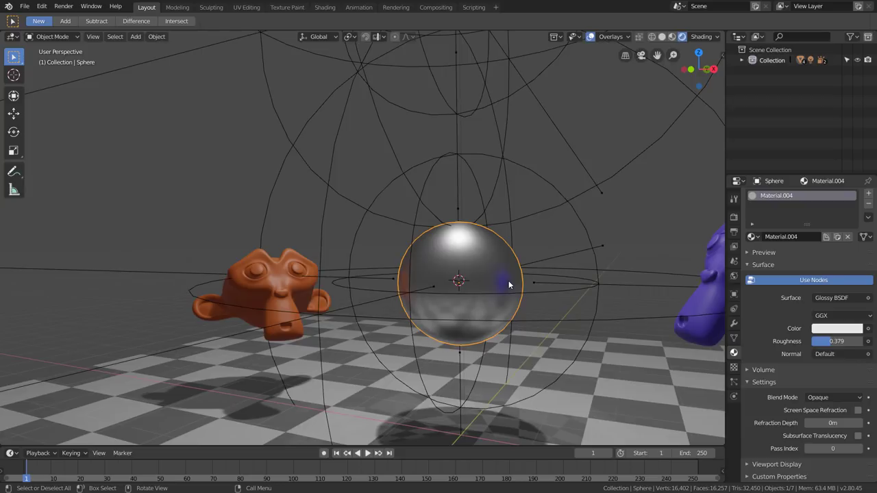
Raise the roughness further to about 0.54 to blur reflections, viewing the sphere head-on.
mouse_move(509, 284)
middle_mouse_down()
mouse_move(512, 270)
mouse_move(515, 278)
middle_mouse_up()
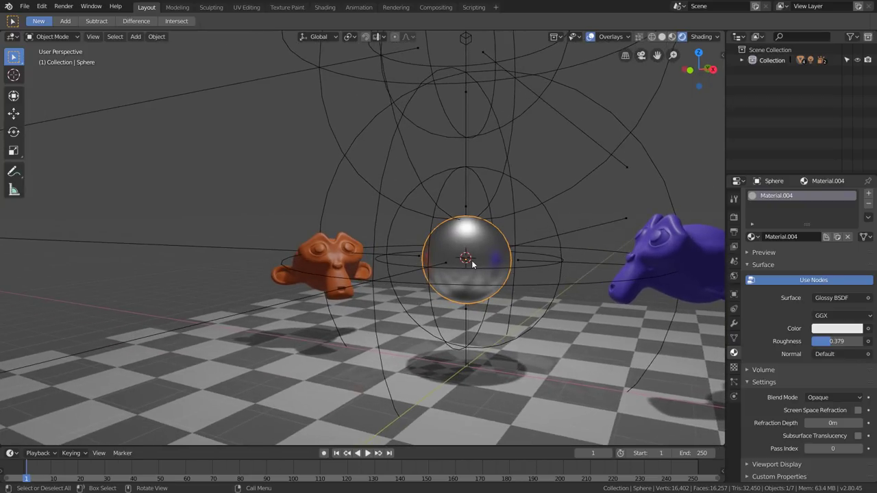
scroll(471, 261, "up", 3)
scroll(430, 245, "up", 1)
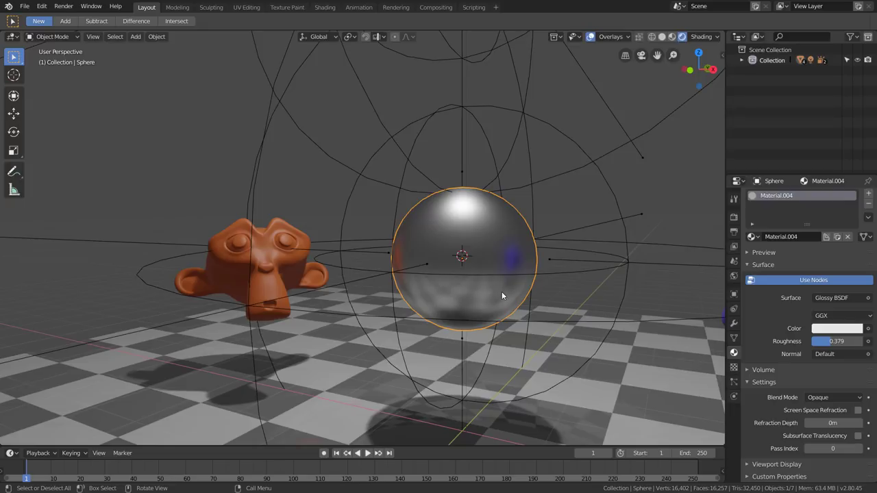
mouse_move(499, 296)
middle_mouse_down()
mouse_move(453, 284)
mouse_move(478, 284)
middle_mouse_up()
left_click_drag(830, 339, 856, 339)
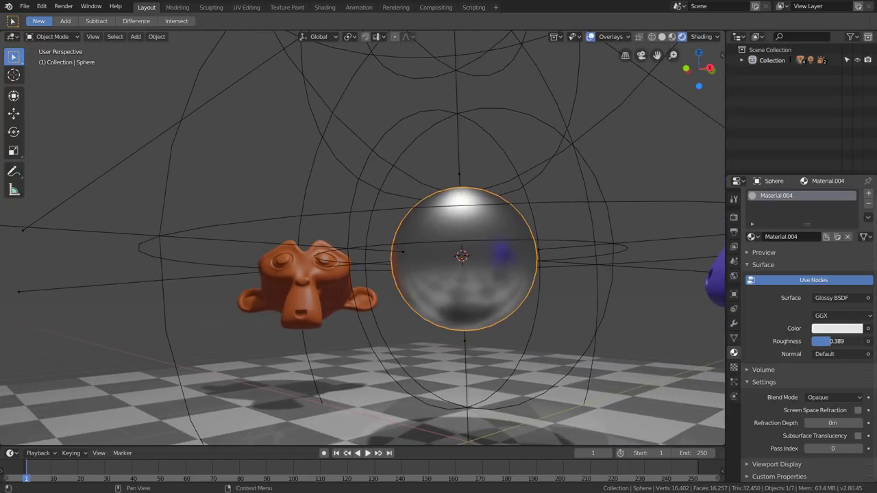
scroll(522, 318, "down", 3)
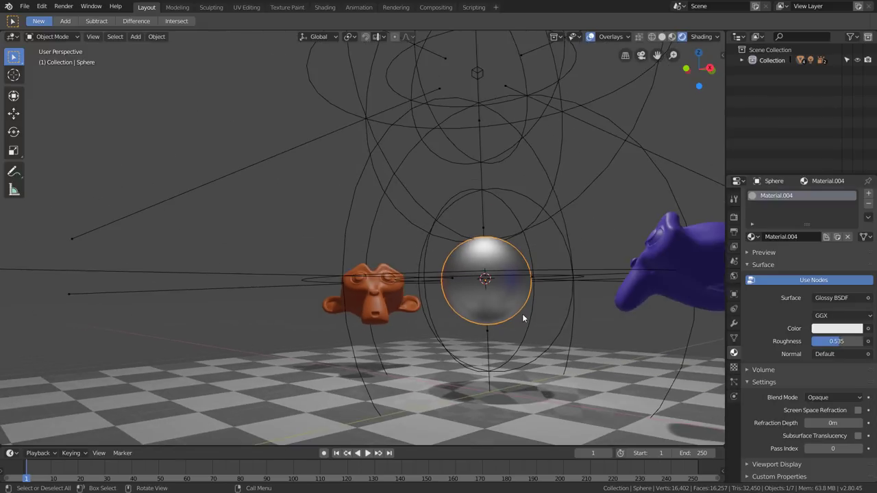
middle_click_drag(518, 279, 525, 295)
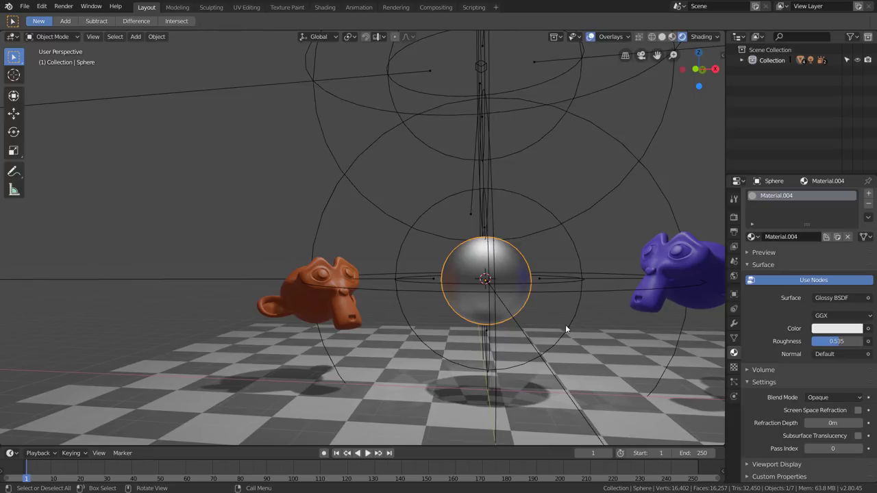
key("g")
key("z")
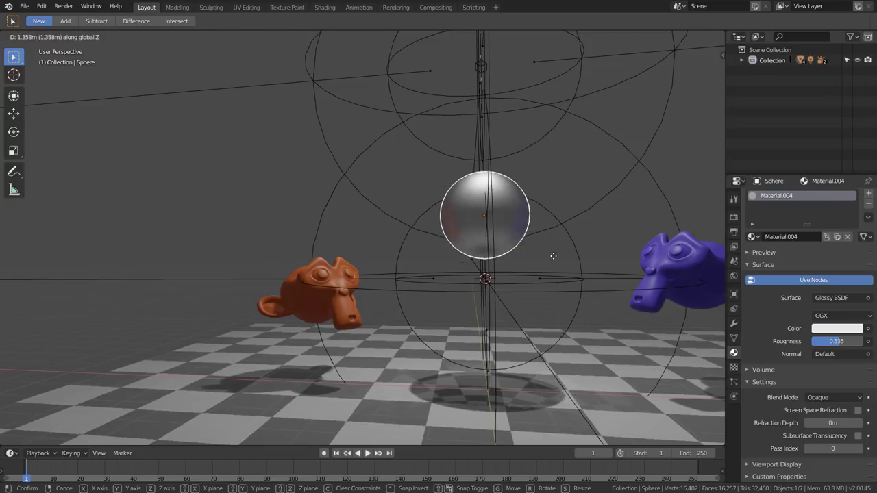
right_click(552, 303)
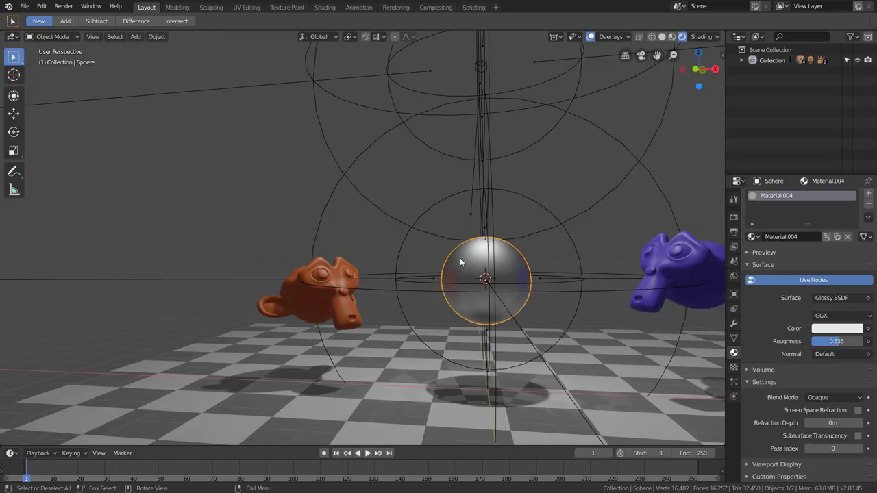
Set the roughness back to 0.000 for a sharp mirror reflection.
left_click_drag(836, 346, 787, 345)
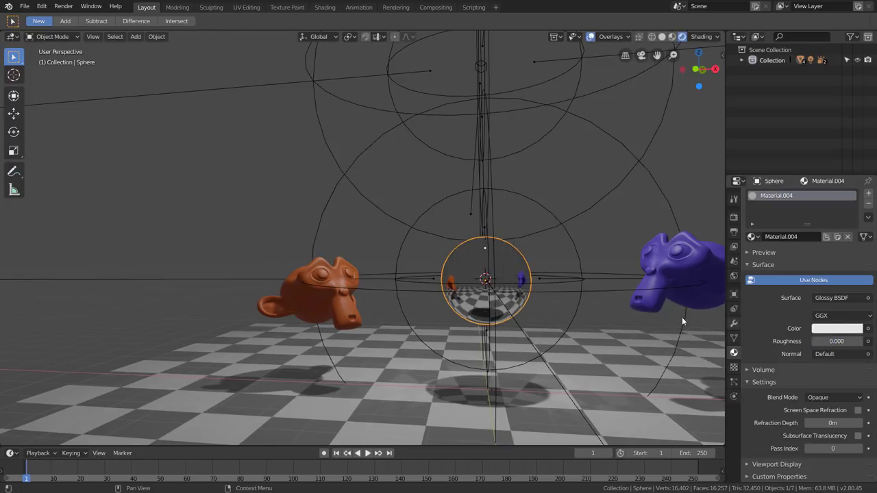
middle_click_drag(504, 308, 527, 305)
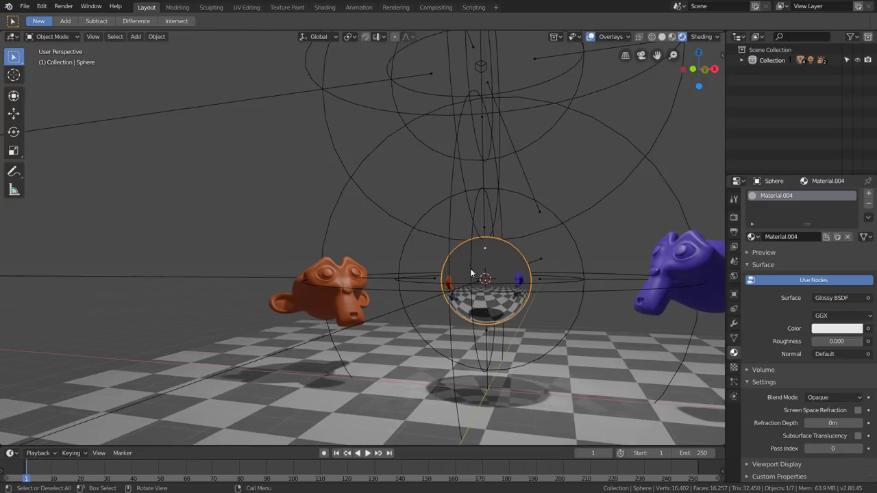
left_click(832, 297)
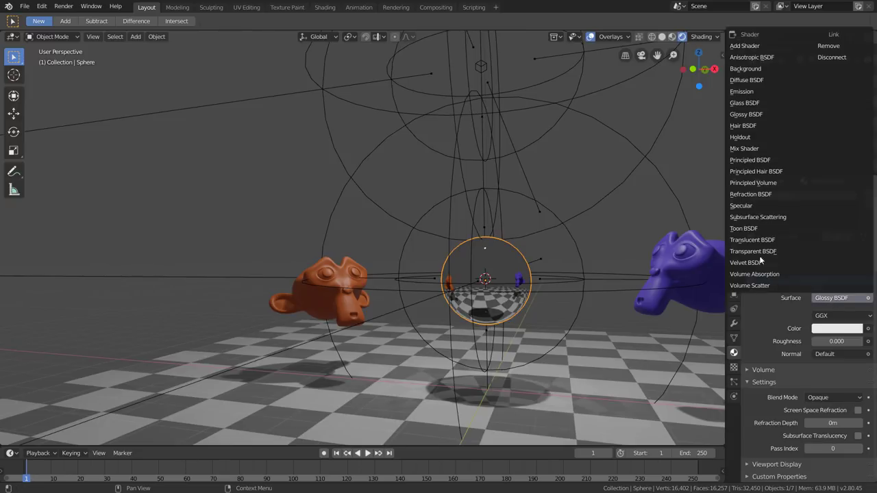
Switch the sphere's surface to Principled BSDF and move it straight up.
left_click(763, 162)
middle_click_drag(512, 285, 616, 334)
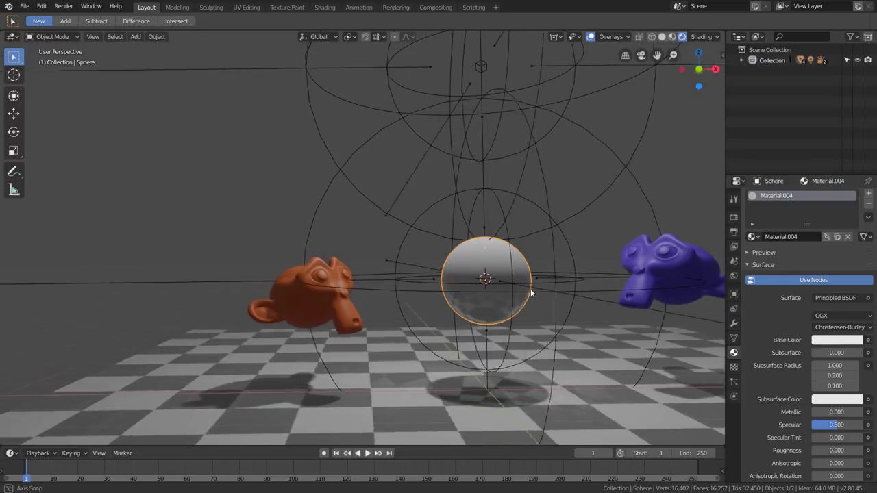
key("z")
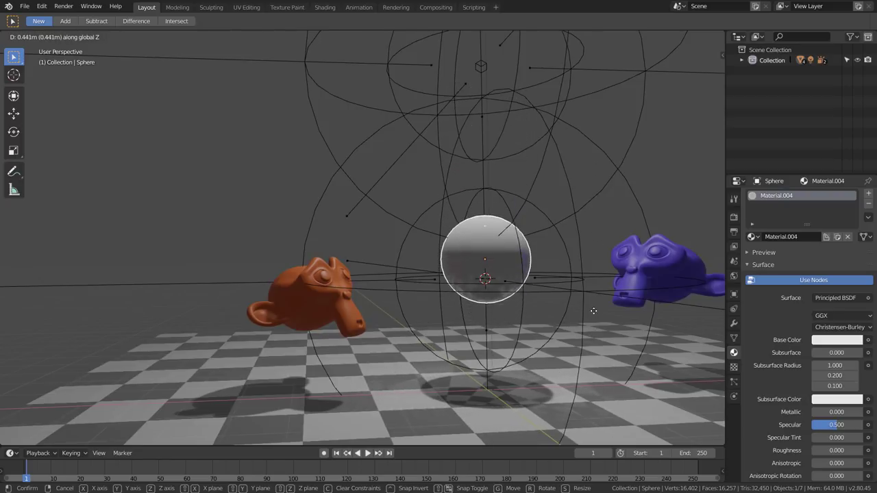
left_click(500, 280)
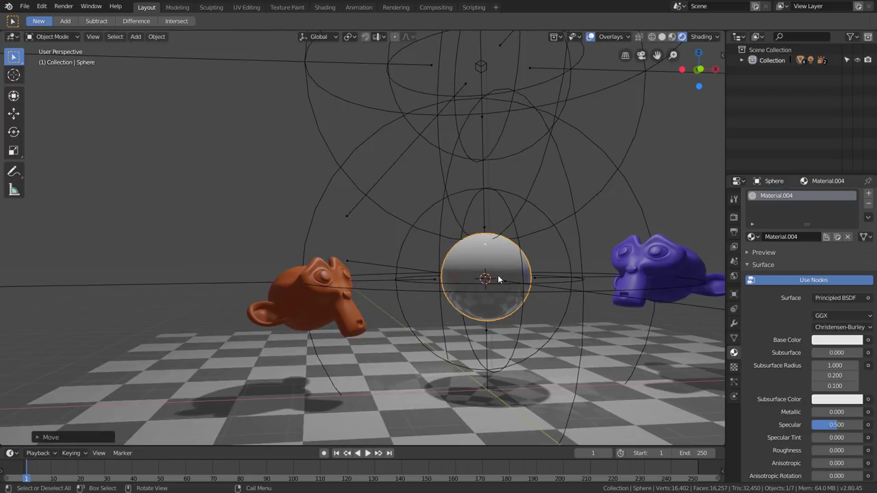
Delete the glossy sphere from the scene and bring up the Add menu.
mouse_move(500, 279)
middle_mouse_down()
mouse_move(567, 262)
mouse_move(535, 270)
middle_mouse_up()
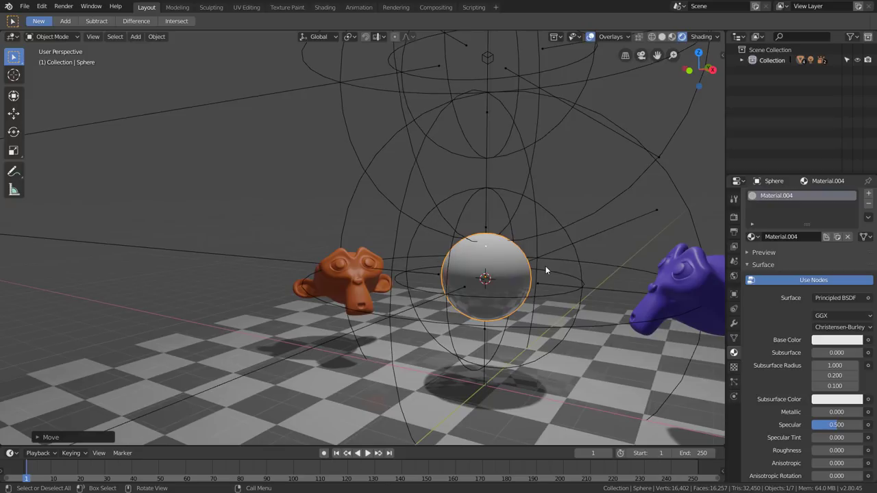
key("x")
left_click(545, 265)
key("shift+a")
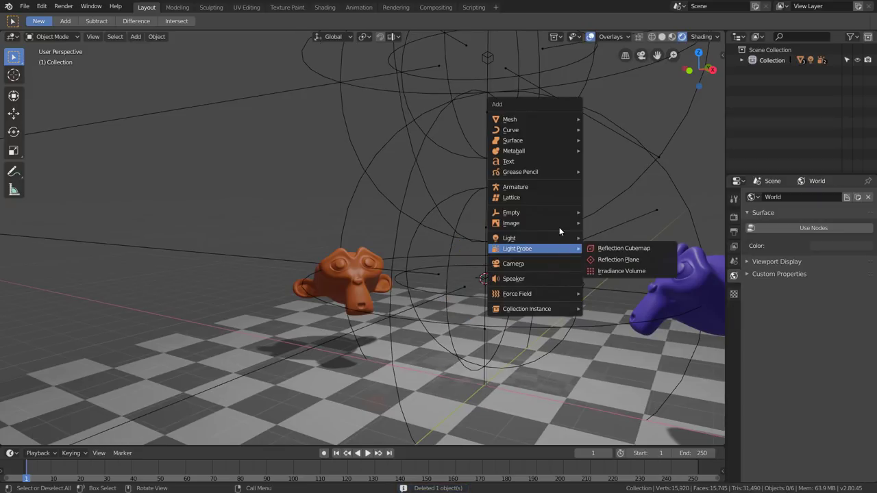
mouse_move(510, 119)
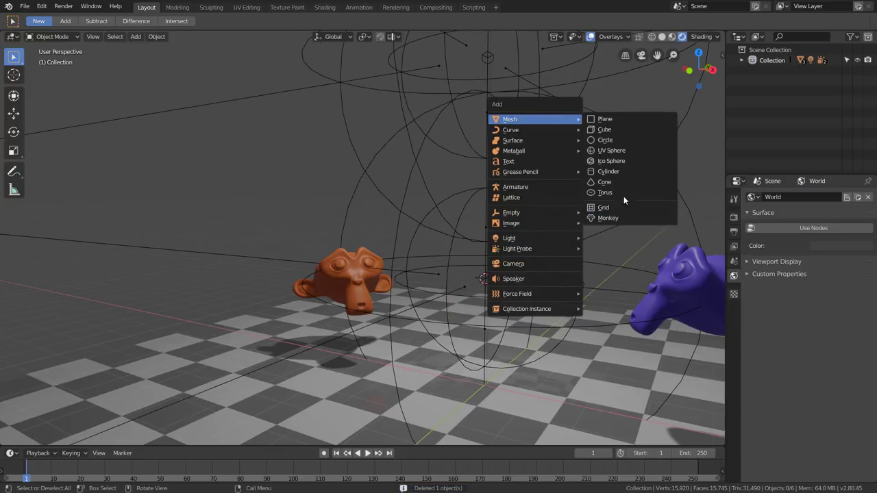
Add a Monkey mesh and give it a new material.
left_click(623, 218)
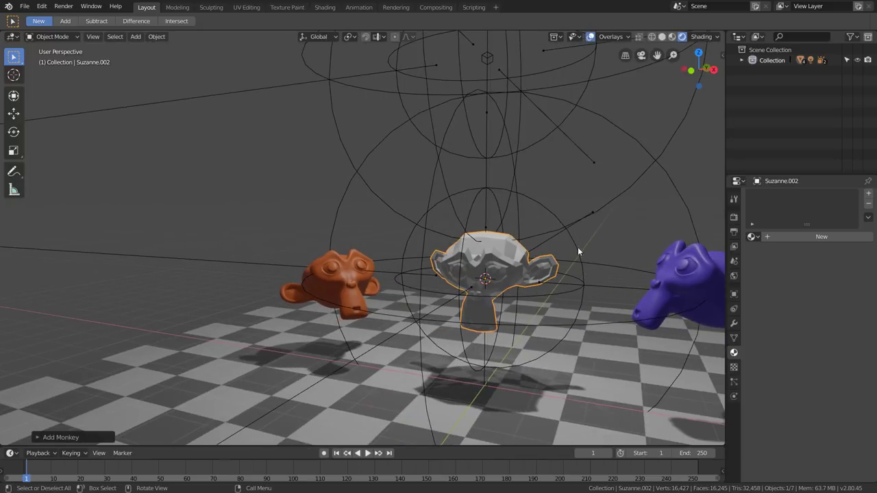
scroll(510, 273, "up", 2)
left_click(774, 238)
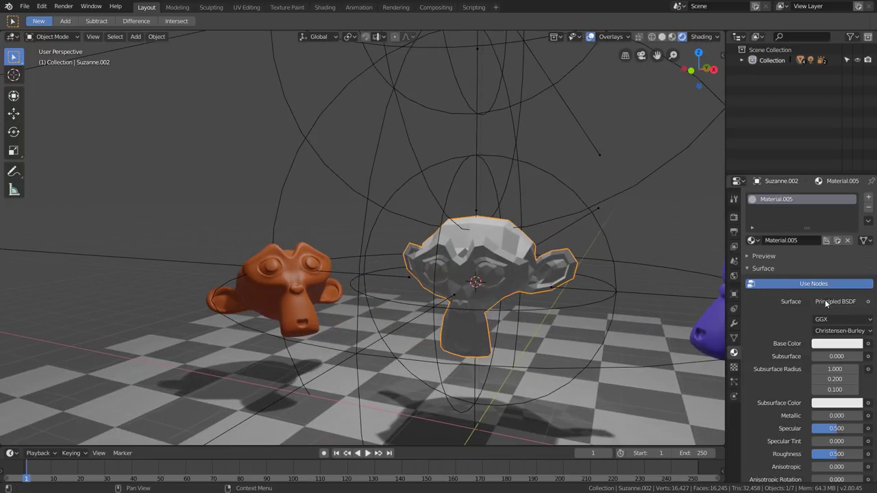
left_click(828, 301)
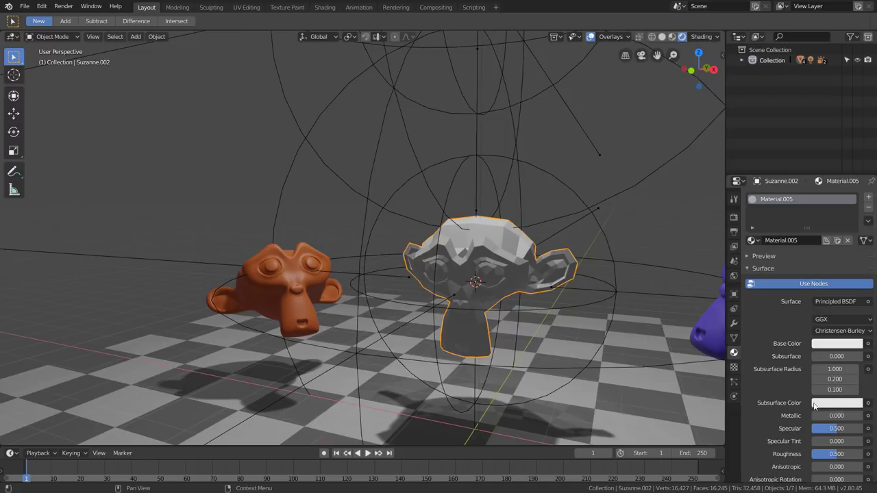
scroll(814, 404, "down", 2)
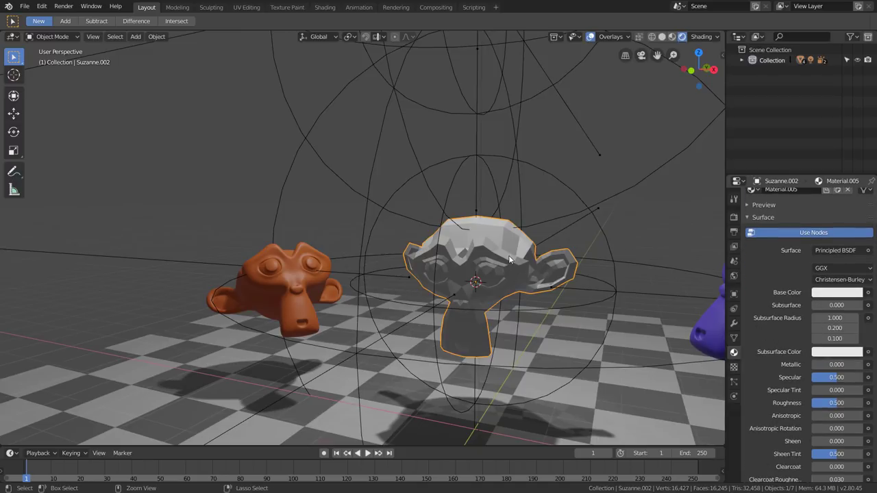
Subdivide the monkey at level 2 and shade it smooth.
key("ctrl+2")
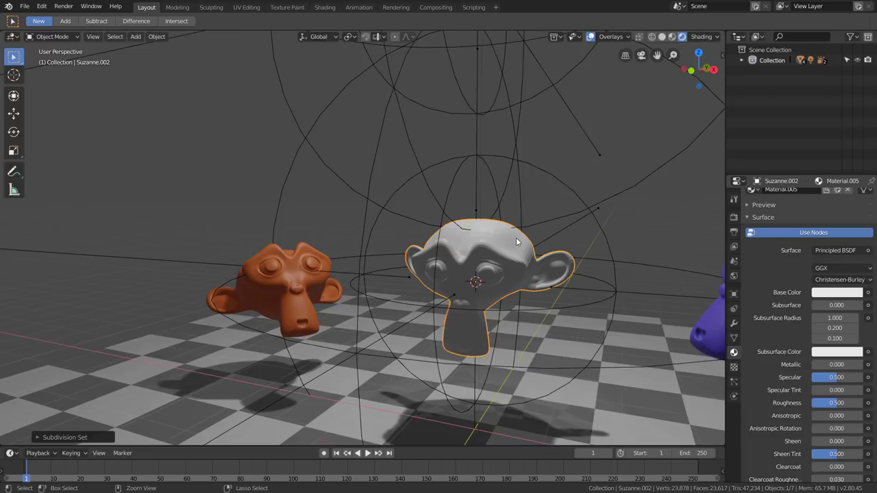
key("ctrl+3")
key("ctrl+2")
right_click(513, 253)
left_click(513, 254)
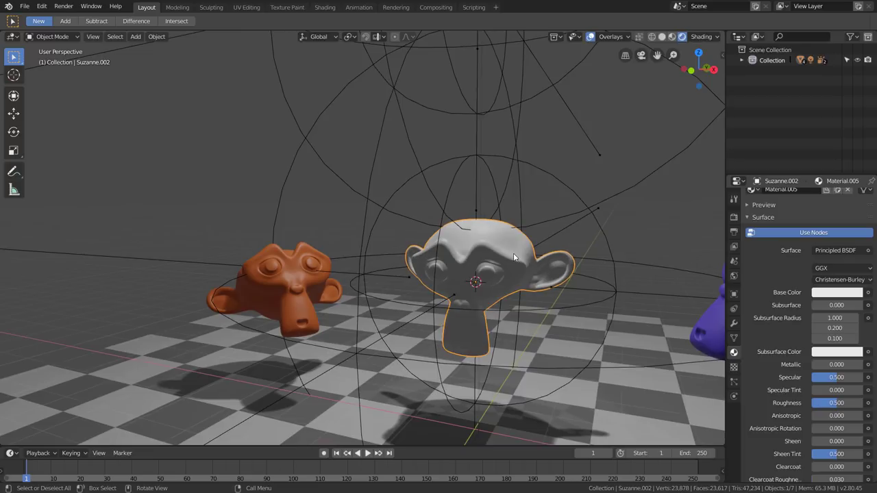
Lift the monkey vertically and rotate it into place beside the orange monkey.
mouse_move(567, 291)
middle_mouse_down()
mouse_move(544, 292)
mouse_move(554, 287)
middle_mouse_up()
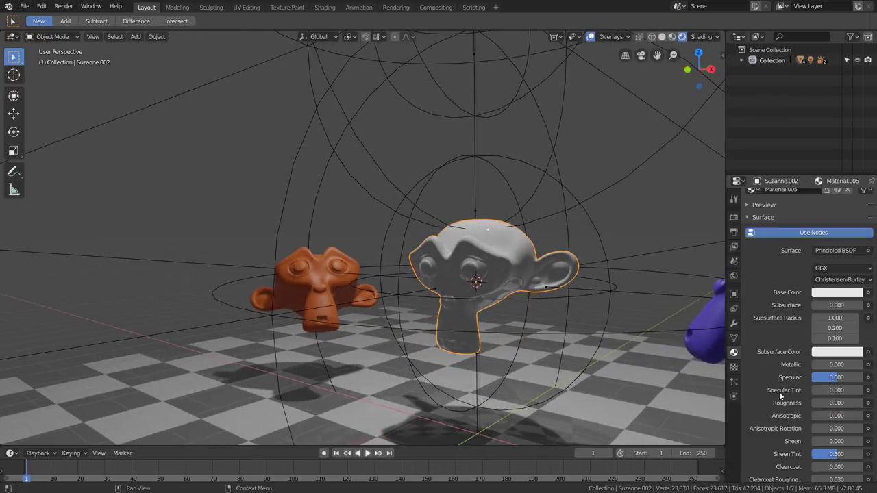
mouse_move(576, 358)
middle_mouse_down()
mouse_move(529, 354)
mouse_move(622, 357)
mouse_move(523, 313)
middle_mouse_up()
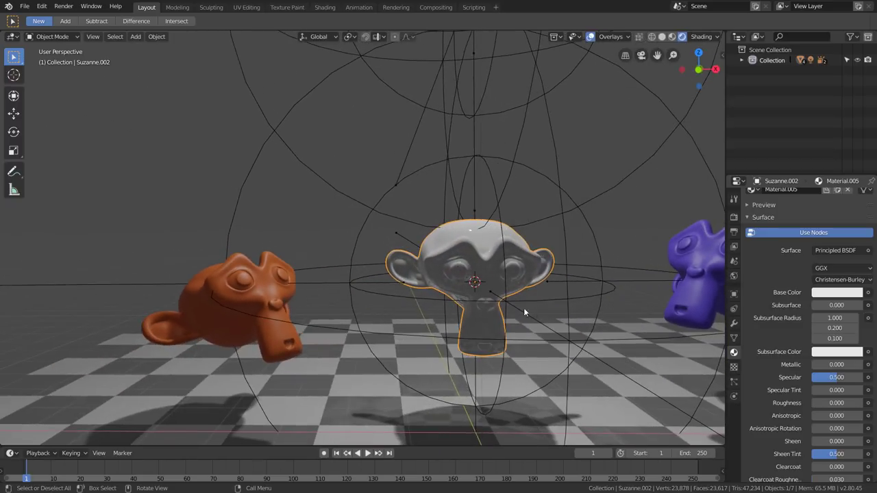
scroll(405, 245, "up", 5)
scroll(393, 254, "up", 2)
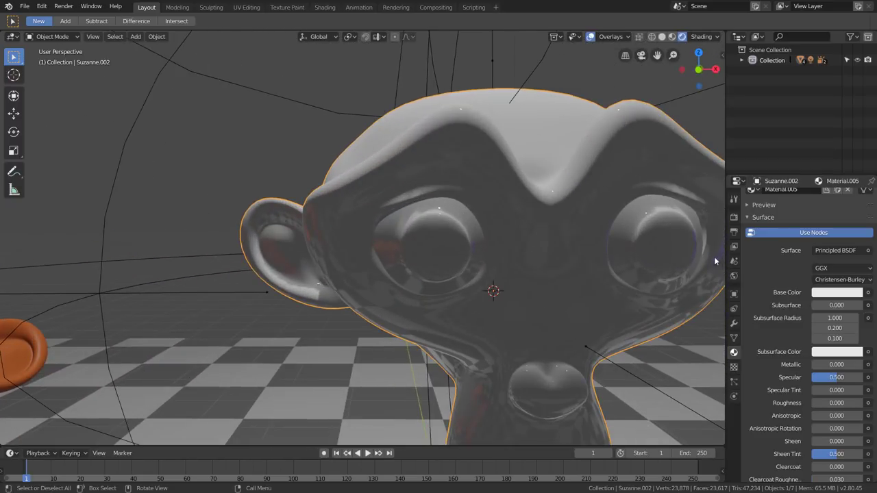
scroll(632, 271, "down", 3)
mouse_move(632, 272)
middle_mouse_down()
mouse_move(555, 315)
mouse_move(512, 307)
mouse_move(509, 251)
middle_mouse_up()
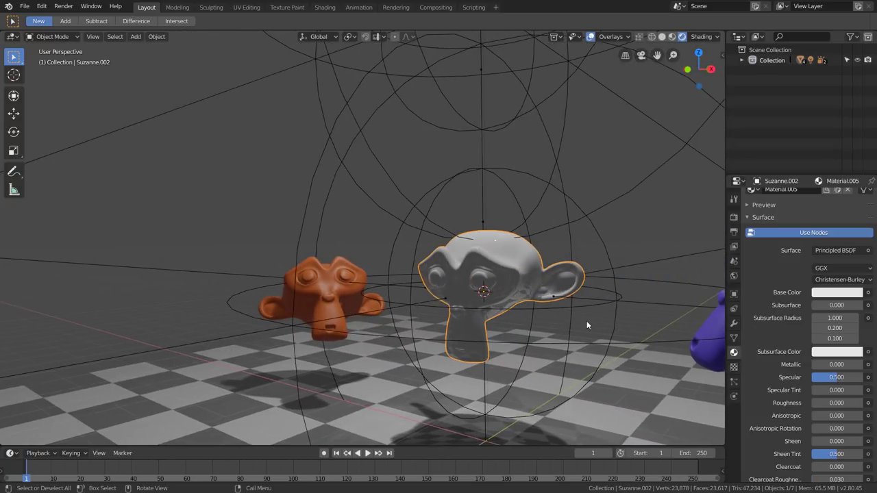
key("g")
key("z")
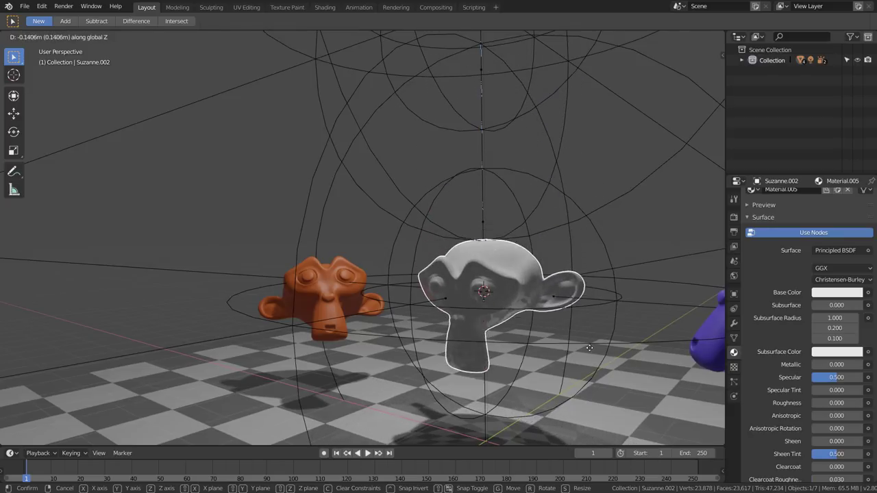
left_click(524, 321)
middle_click_drag(507, 329, 595, 293)
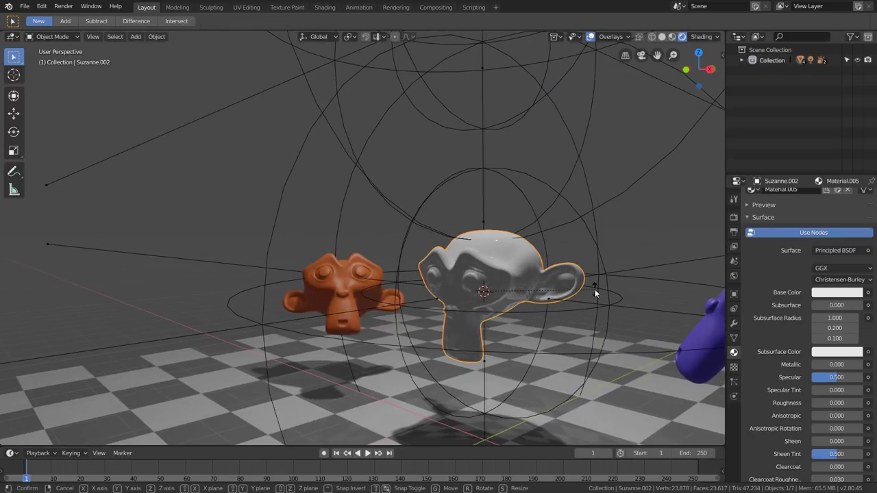
left_click(620, 295)
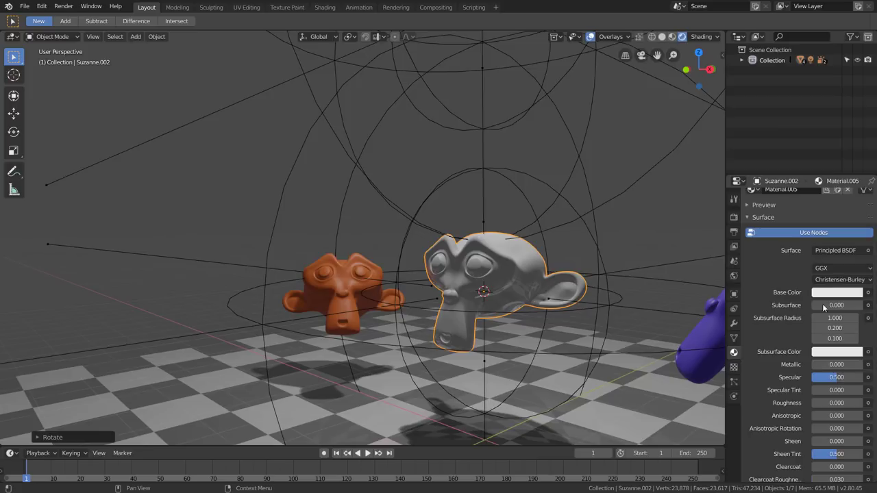
Set the monkey's Metallic to 1.000 and readjust the chrome monkey's height.
left_click_drag(815, 364, 860, 364)
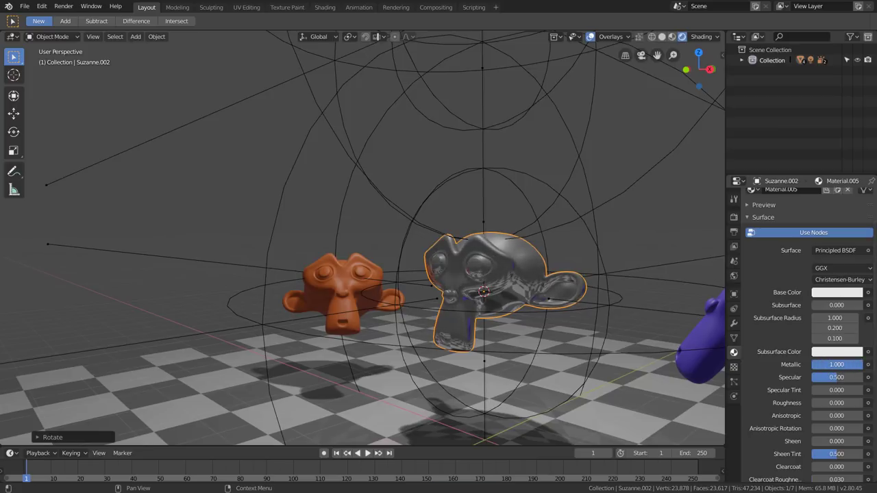
middle_click_drag(507, 327, 595, 342)
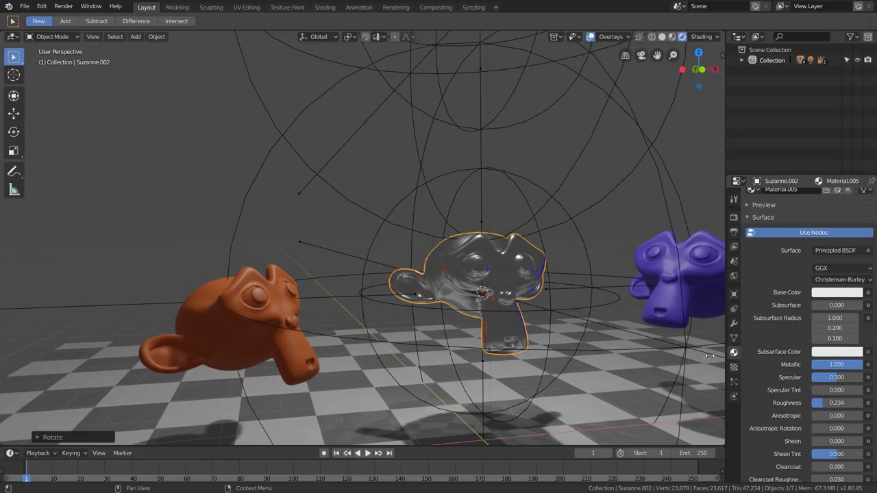
key("g")
key("z")
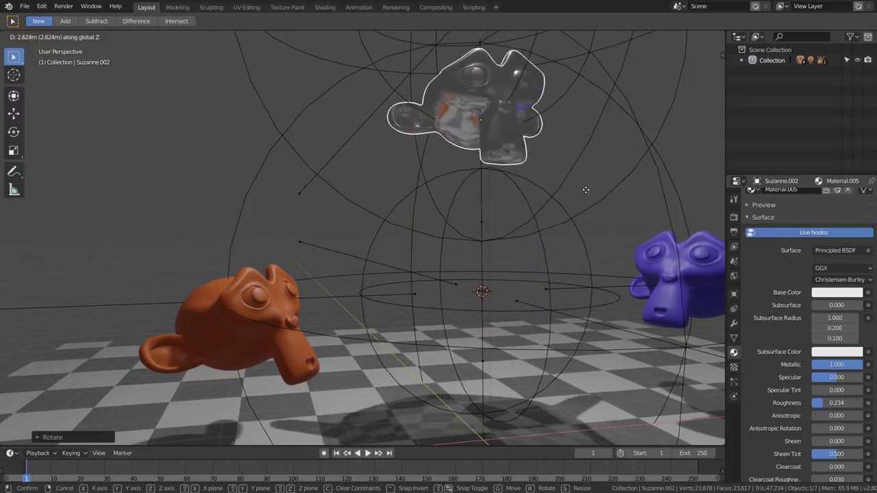
left_click(537, 323)
middle_click_drag(537, 323, 328, 296)
left_click(289, 284)
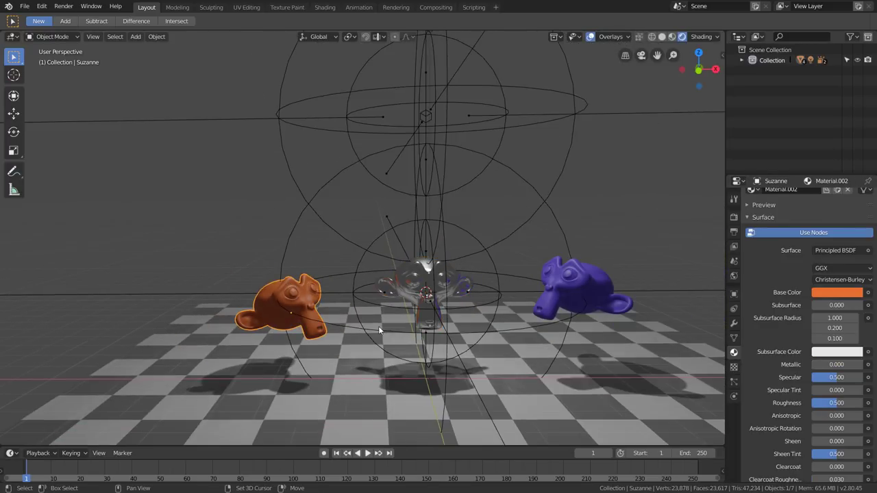
Duplicate the orange monkey, then raise, enlarge, reposition and rotate the copy.
key("shift+d")
key("z")
left_click(387, 129)
key("s")
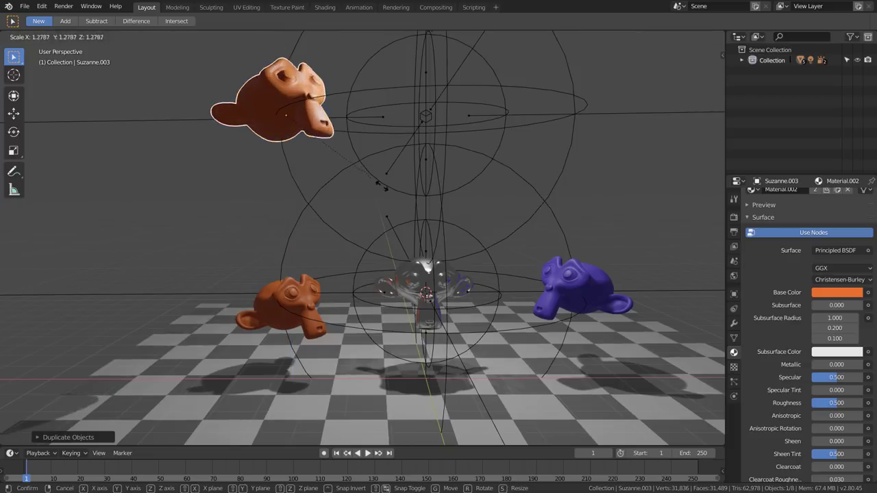
left_click(426, 205)
key("g")
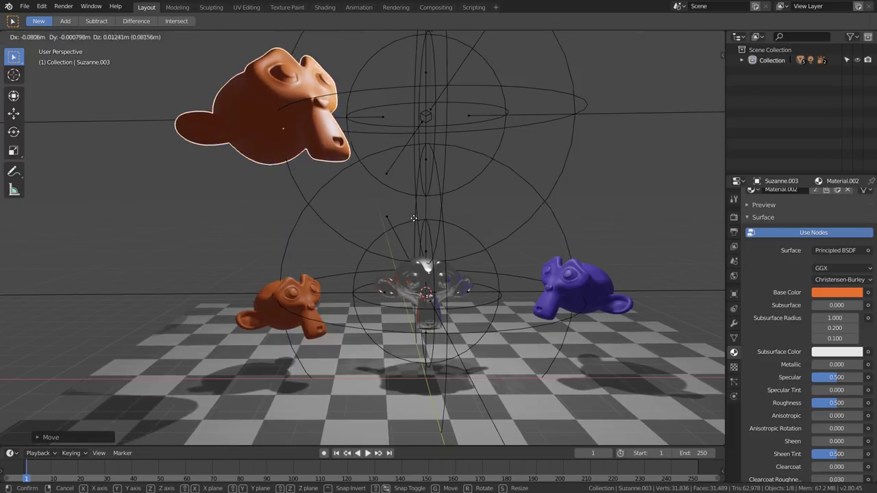
left_click(411, 216)
key("r")
left_click(487, 236)
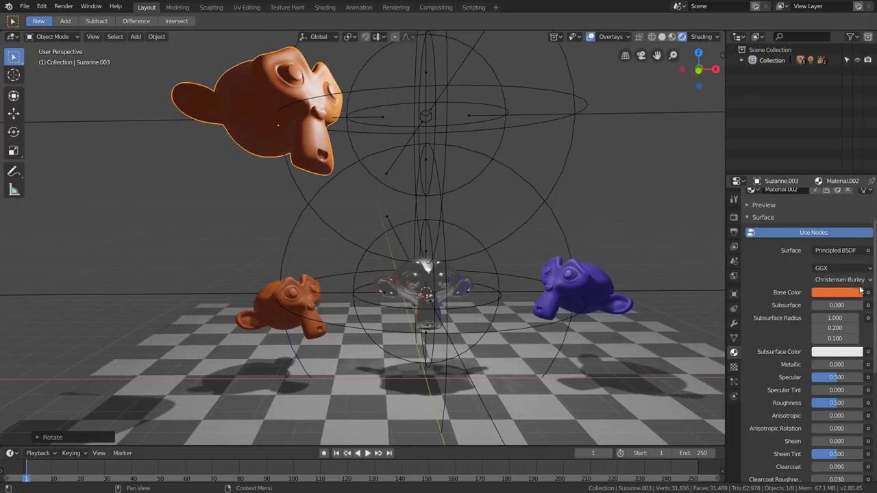
Change the copy's Base Color to green.
scroll(833, 217, "up", 3)
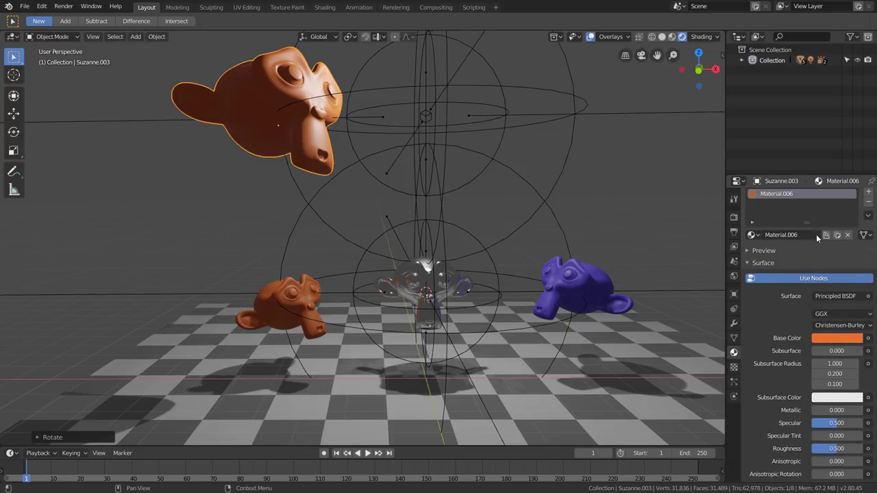
left_click(826, 339)
left_click_drag(805, 240, 773, 210)
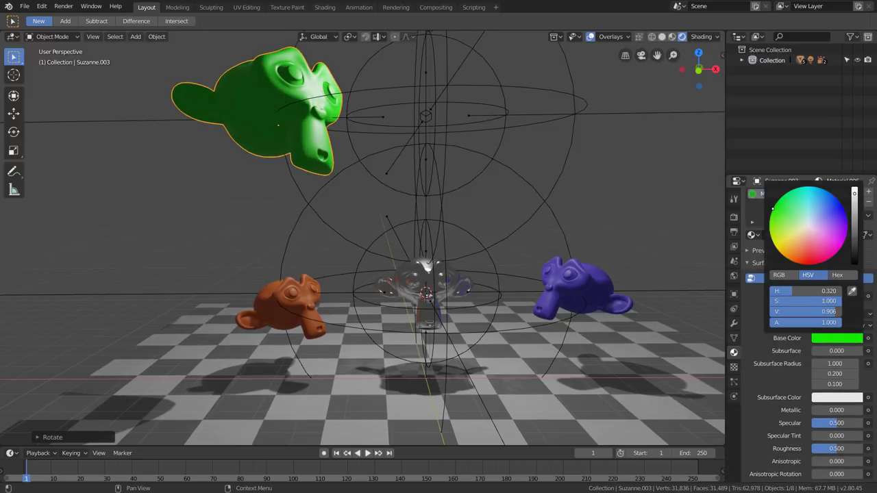
left_click(491, 165)
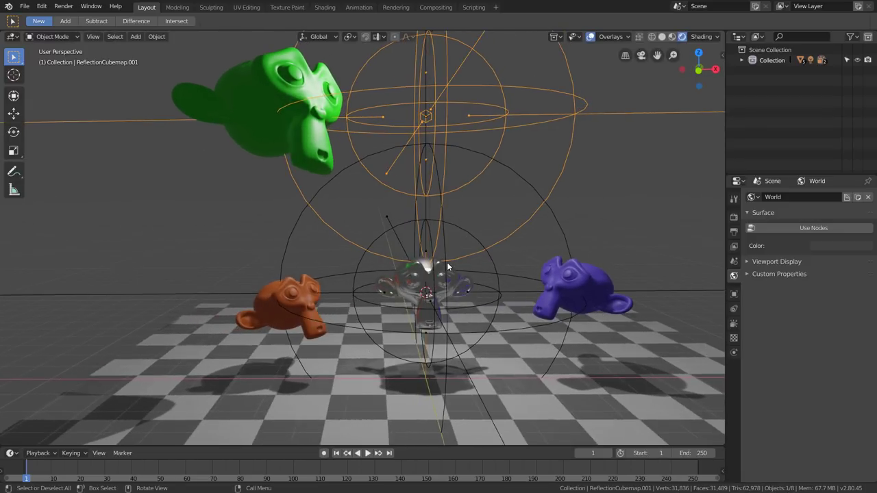
Raise the chrome monkey vertically to a new height.
middle_click_drag(425, 293, 444, 284)
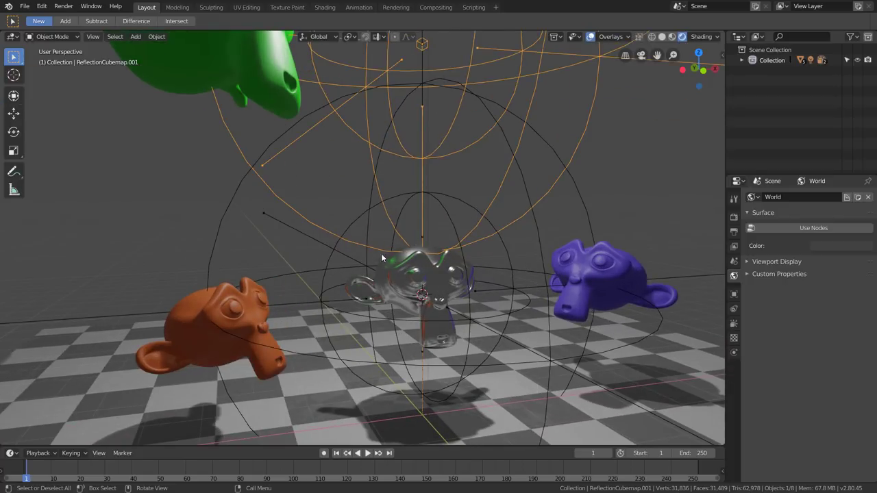
mouse_move(445, 282)
middle_mouse_down()
mouse_move(584, 279)
mouse_move(401, 281)
middle_mouse_up()
left_click(410, 267)
middle_click_drag(488, 297, 483, 326)
key("g")
key("z")
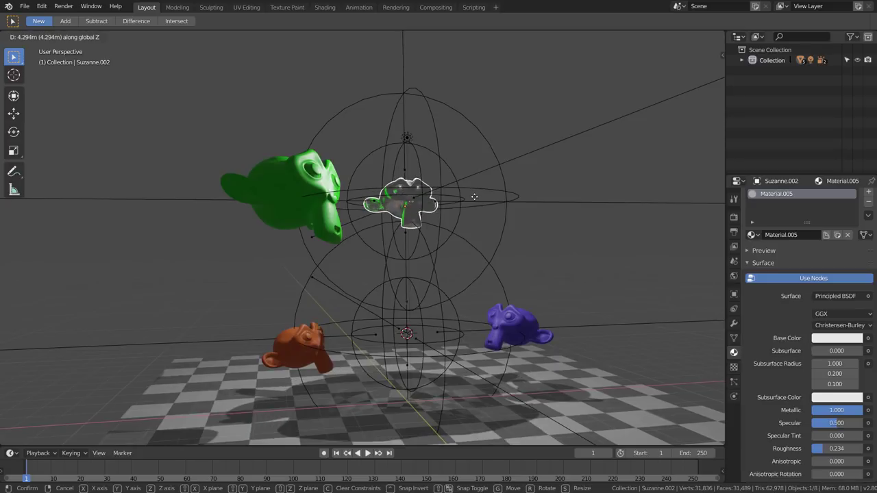
left_click(396, 199)
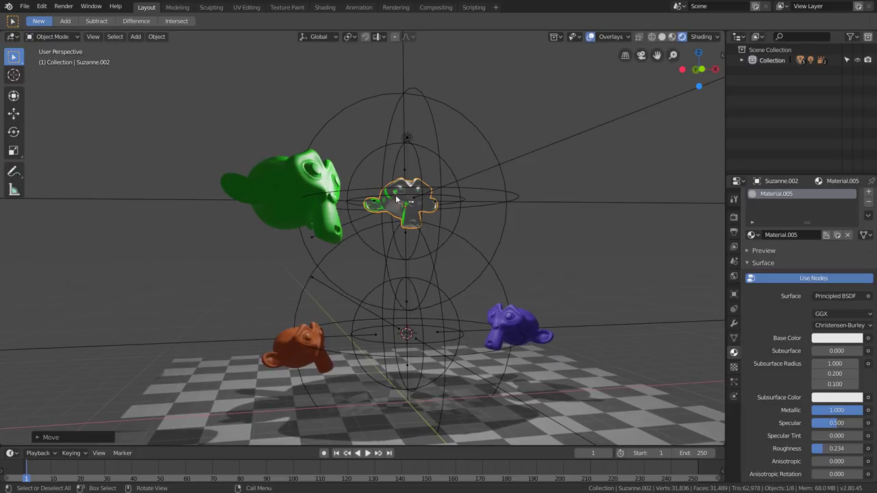
Inspect the raised chrome monkey from several angles, cancelling a further vertical move.
scroll(411, 211, "up", 2)
scroll(411, 213, "up", 3)
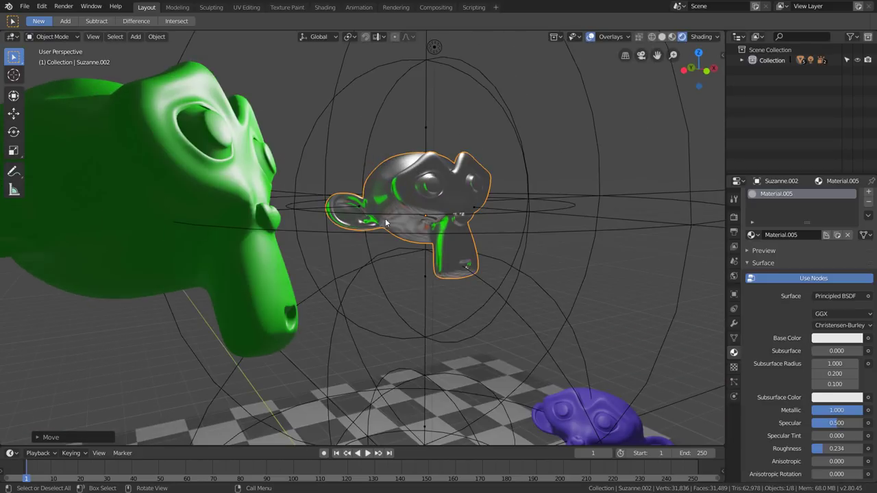
middle_click_drag(386, 223, 313, 213)
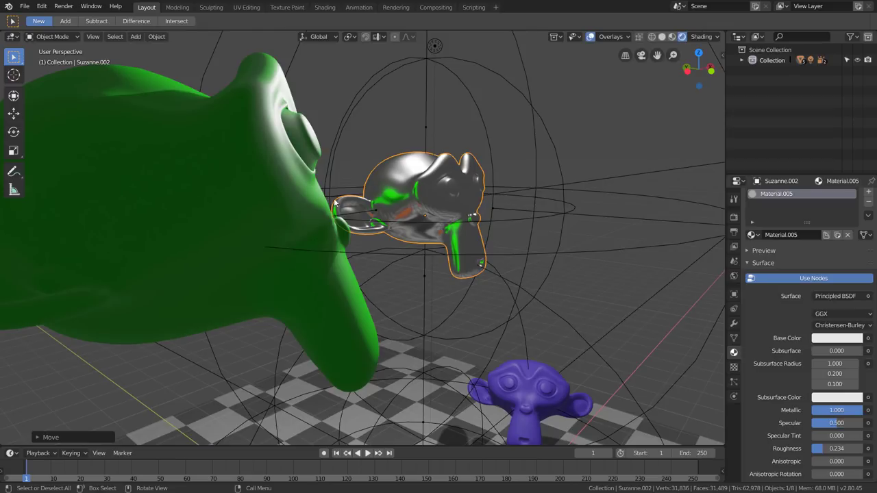
scroll(425, 219, "down", 4)
mouse_move(426, 219)
middle_mouse_down()
mouse_move(471, 204)
mouse_move(448, 194)
middle_mouse_up()
key("g")
key("z")
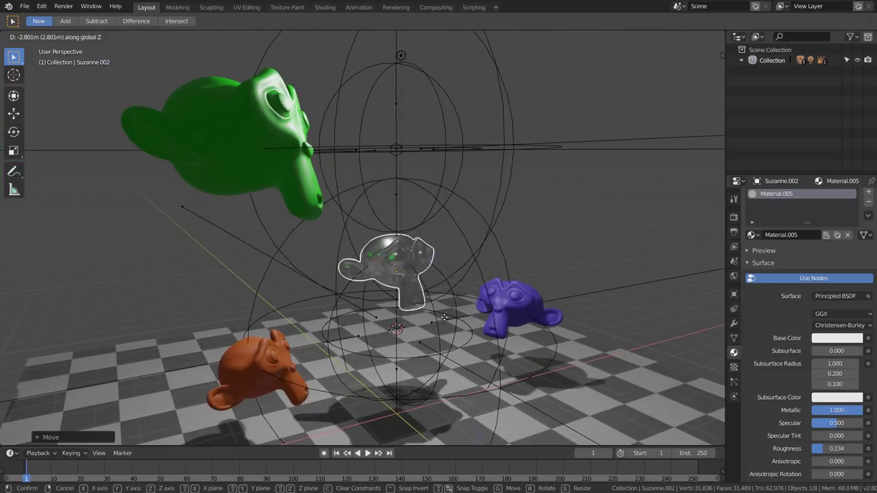
right_click(403, 252)
Move the green monkey to a new spot and show the Eevee render settings.
left_click(266, 134)
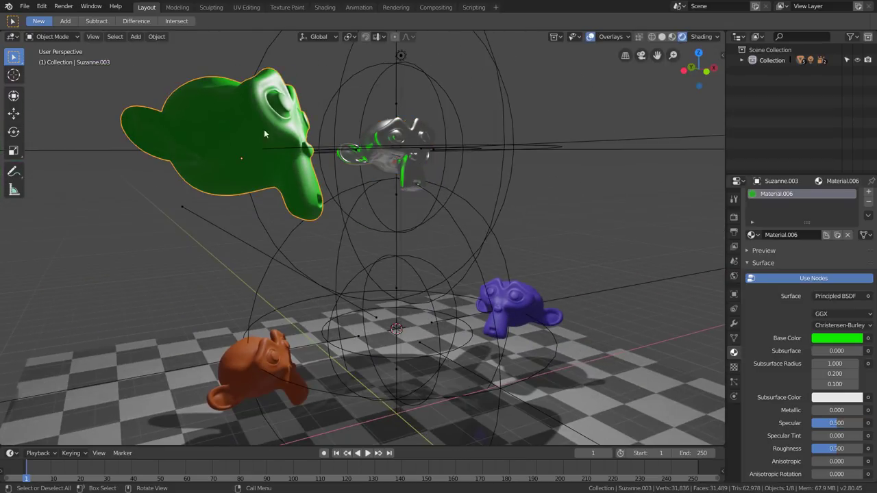
middle_click_drag(264, 129, 313, 174)
scroll(314, 178, "down", 3)
key("g")
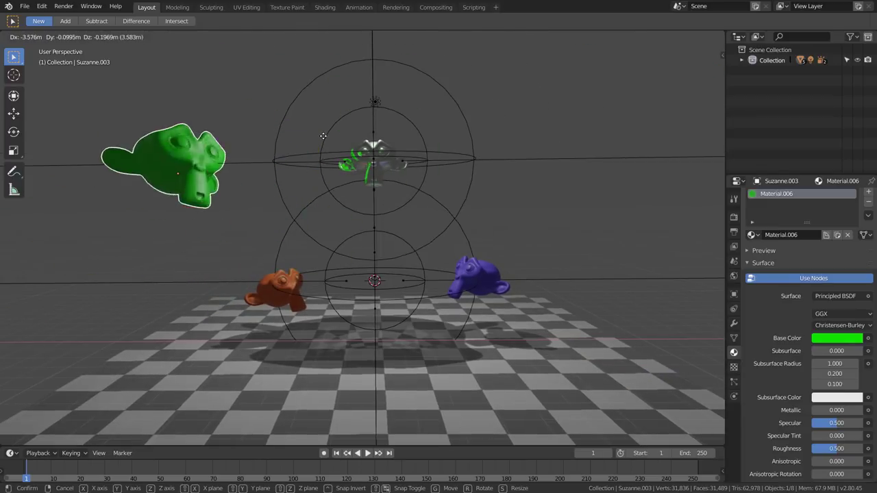
left_click(508, 160)
mouse_move(412, 173)
middle_mouse_down()
mouse_move(386, 185)
mouse_move(536, 201)
middle_mouse_up()
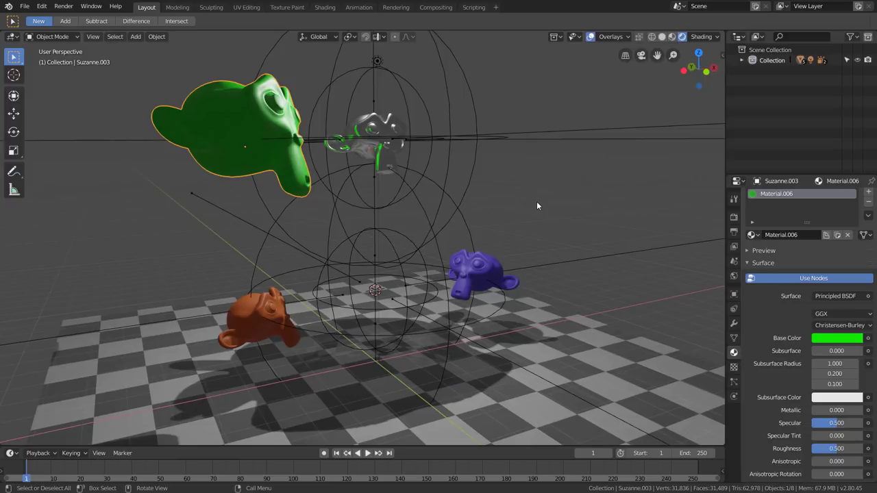
left_click(733, 216)
middle_click_drag(752, 262, 752, 375)
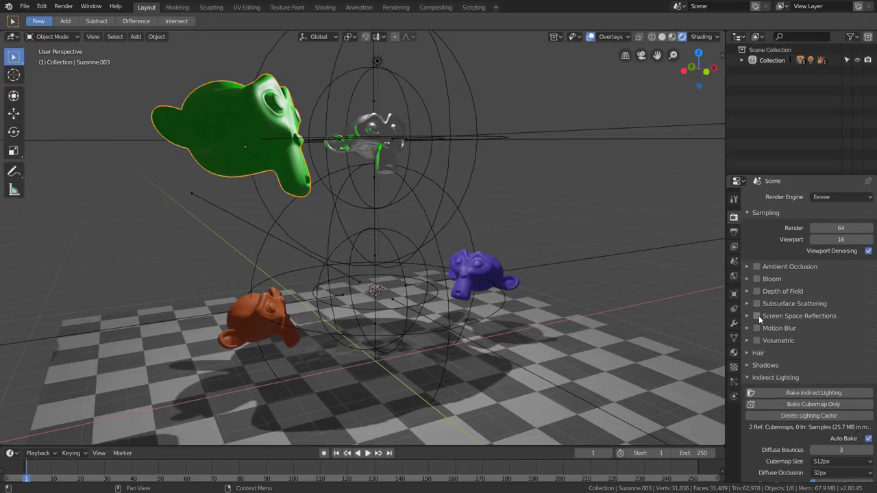
Toggle the Screen Space Reflections setting in the render properties.
left_click(756, 316)
scroll(342, 192, "up", 1)
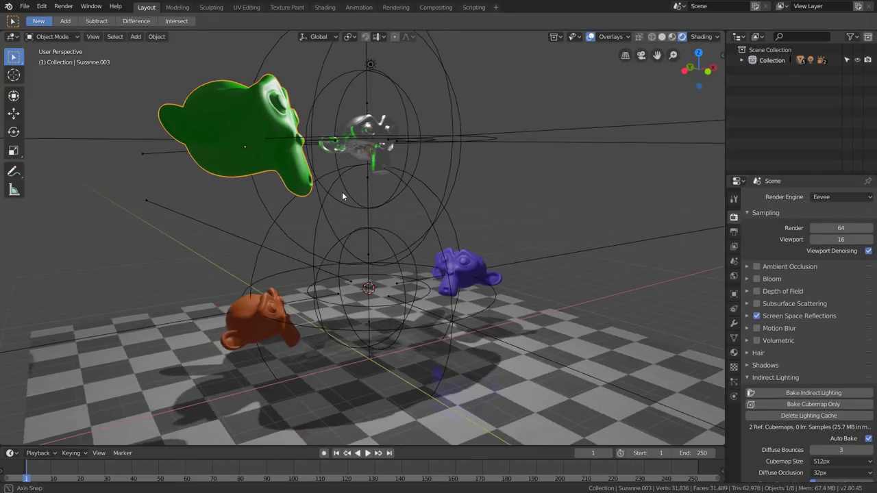
scroll(357, 147, "up", 2)
scroll(356, 157, "up", 2)
scroll(356, 145, "up", 1)
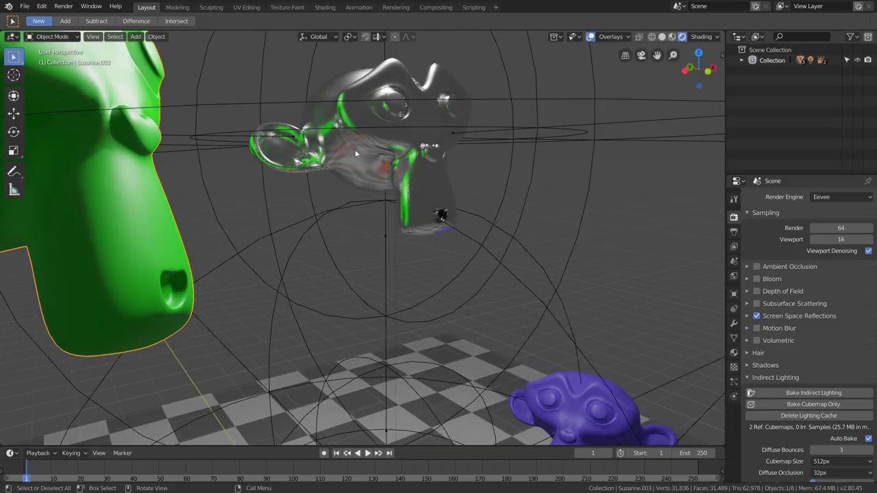
scroll(356, 148, "down", 2)
scroll(287, 148, "down", 2)
Lower the green monkey, then move it freely to the upper left.
key("g")
key("z")
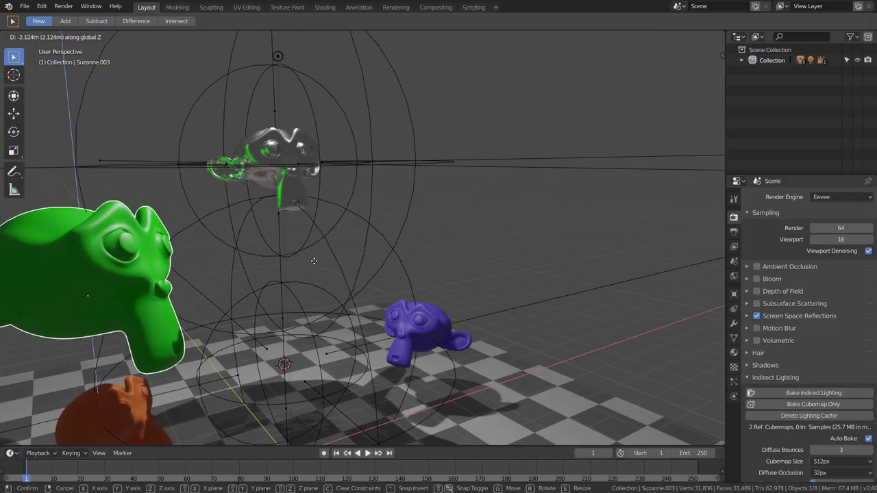
left_click(299, 233)
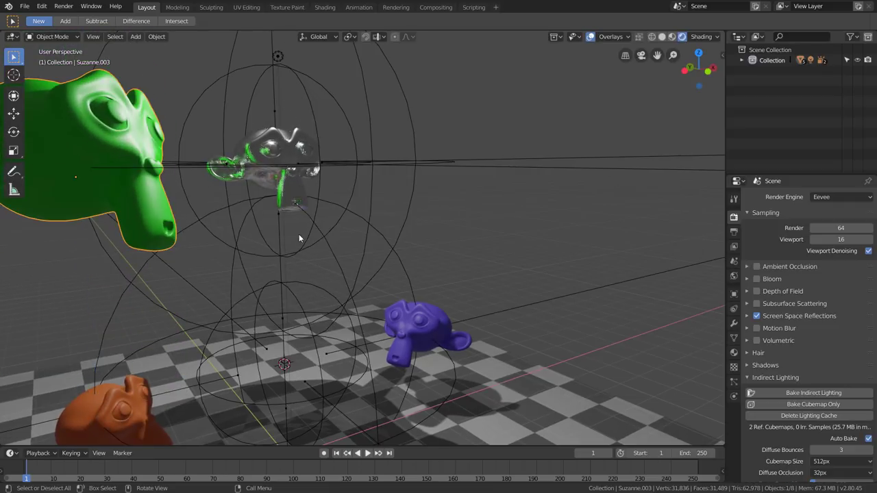
middle_click_drag(299, 234, 351, 225)
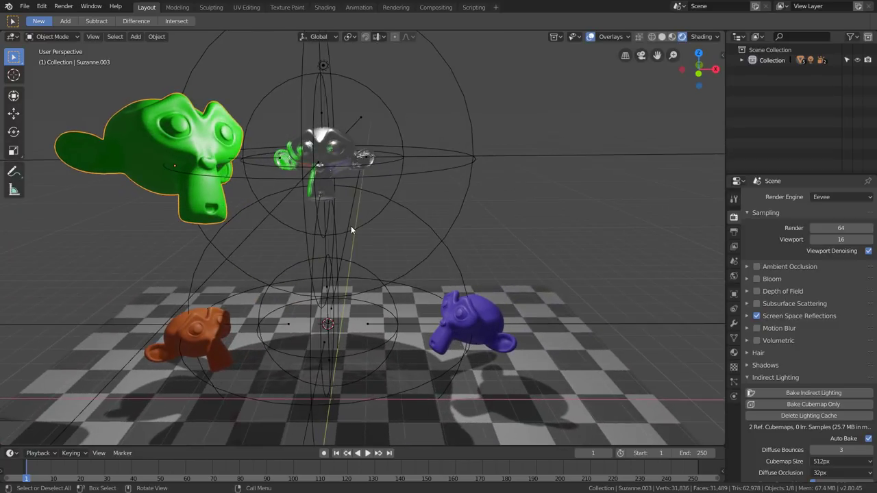
key("g")
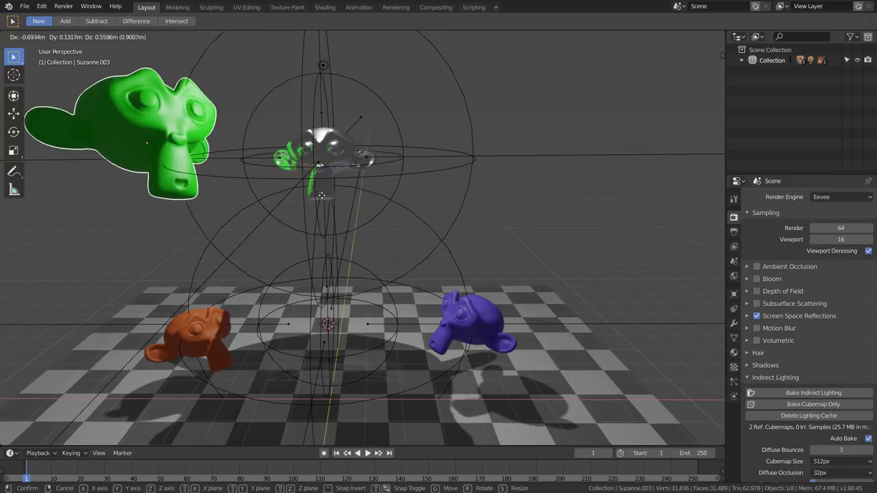
left_click(279, 171)
middle_click_drag(330, 219, 304, 186)
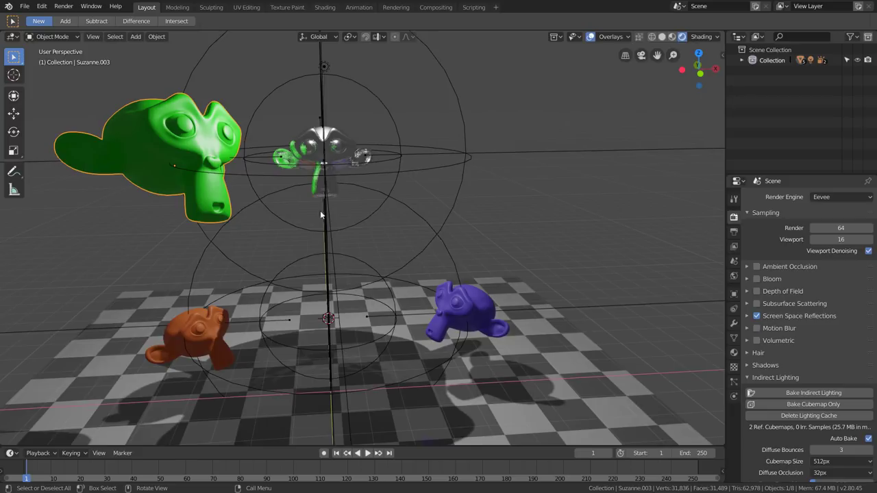
Lower the chrome monkey vertically to just above the floor.
left_click(353, 130)
middle_click_drag(343, 235, 368, 185)
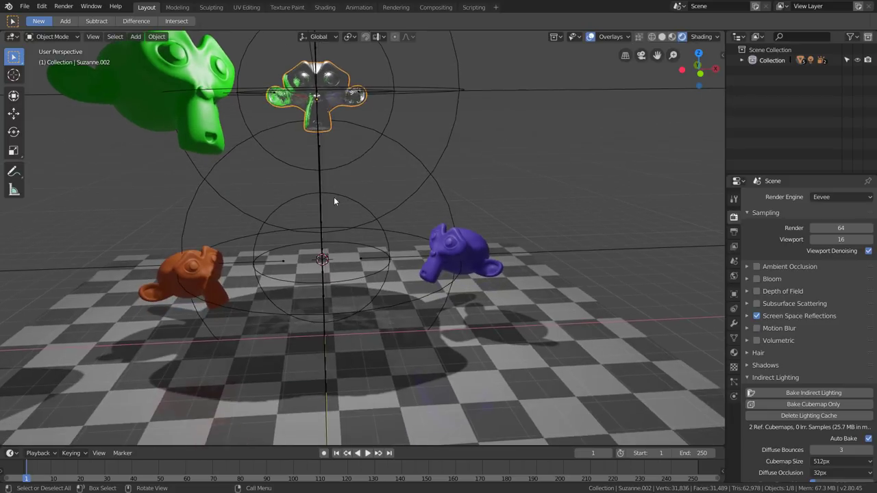
key("g")
key("z")
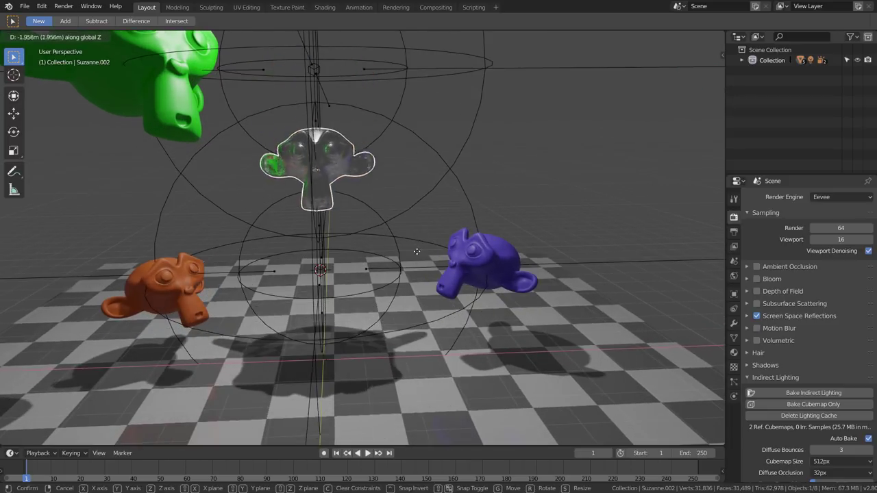
left_click(404, 340)
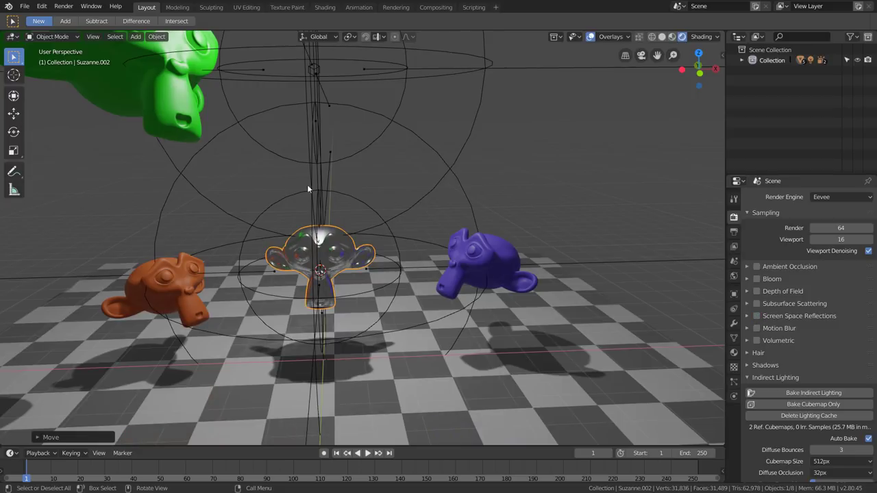
mouse_move(247, 172)
middle_mouse_down()
mouse_move(254, 196)
mouse_move(279, 205)
mouse_move(245, 173)
middle_mouse_up()
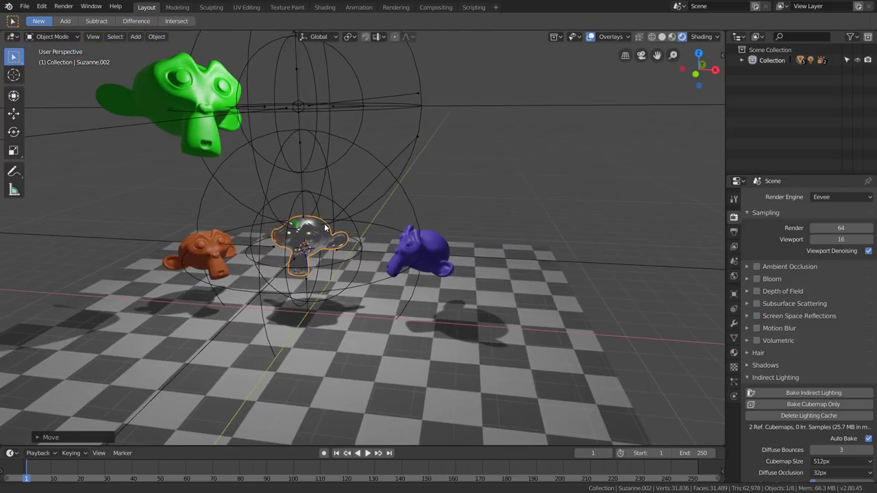
scroll(280, 219, "up", 1)
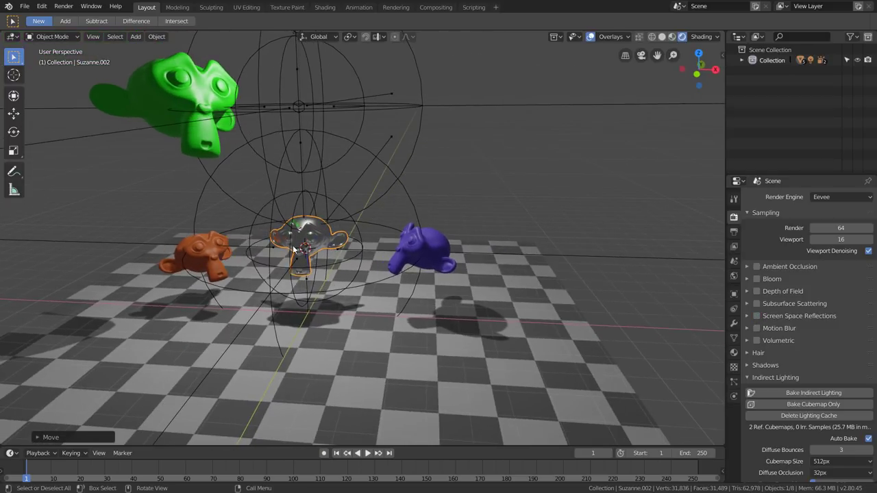
scroll(293, 245, "up", 2)
mouse_move(292, 245)
middle_mouse_down()
mouse_move(415, 185)
mouse_move(432, 201)
mouse_move(410, 195)
middle_mouse_up()
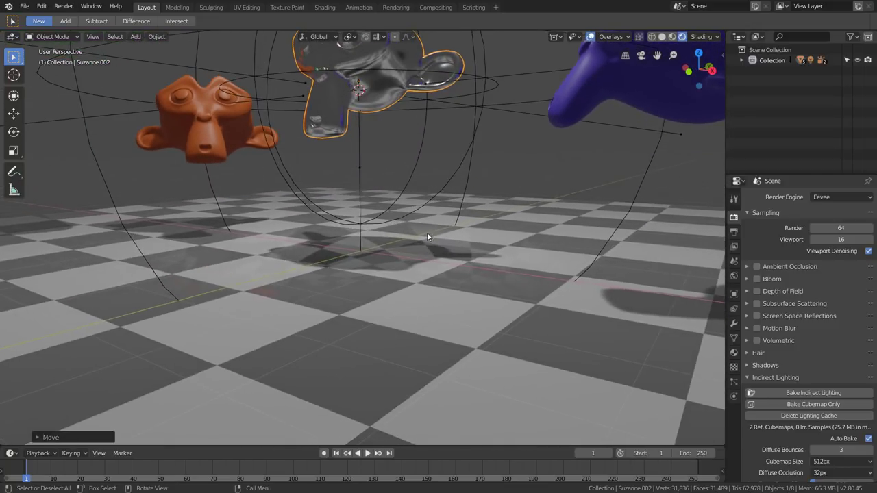
left_click(474, 156)
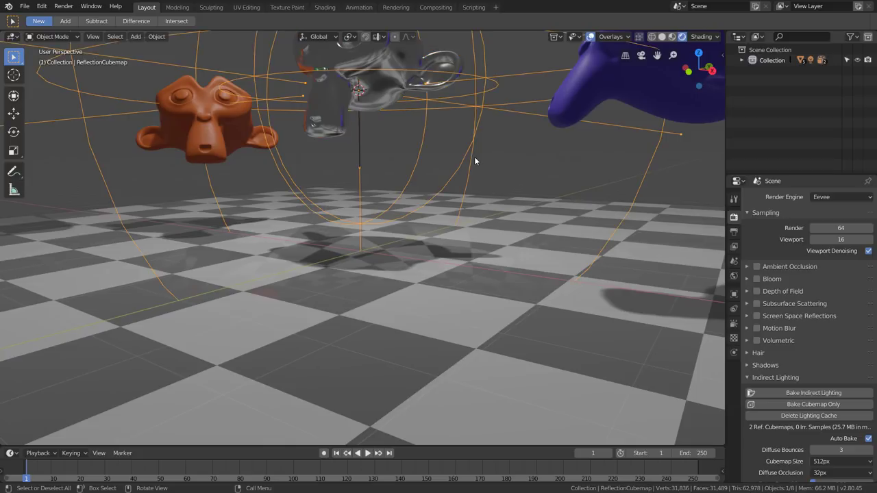
key("g")
key("z")
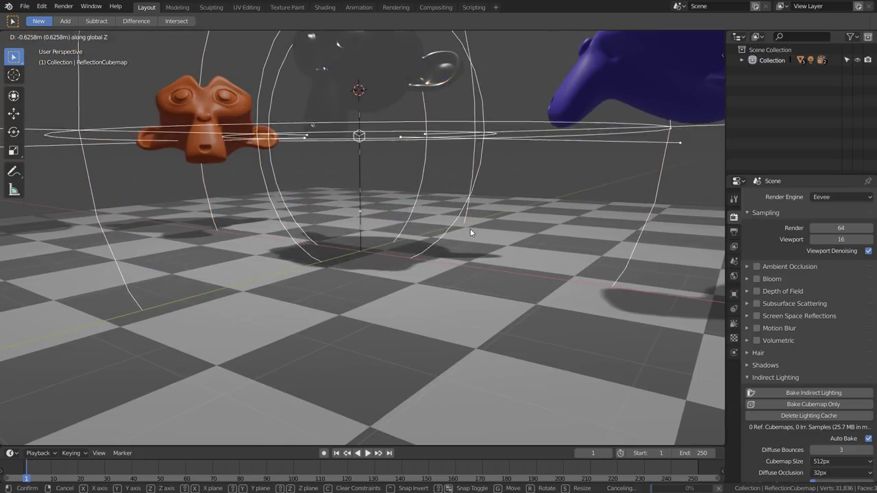
key("Escape")
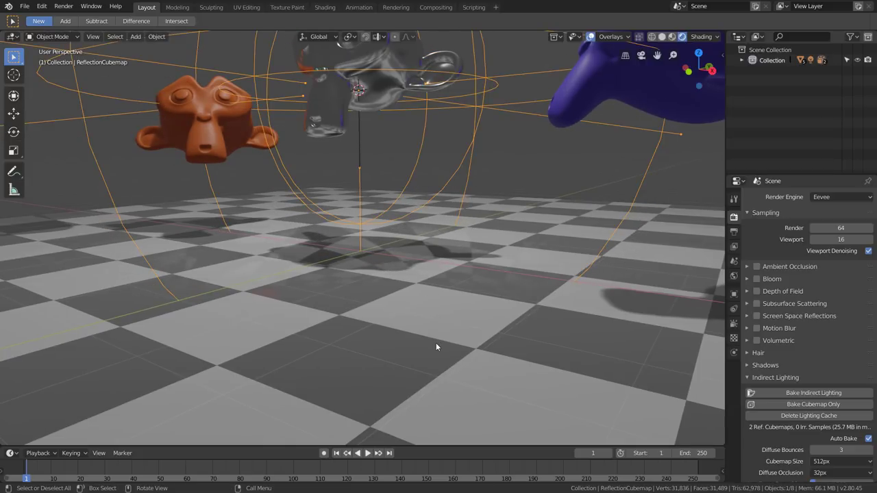
left_click(435, 347)
key("g")
key("z")
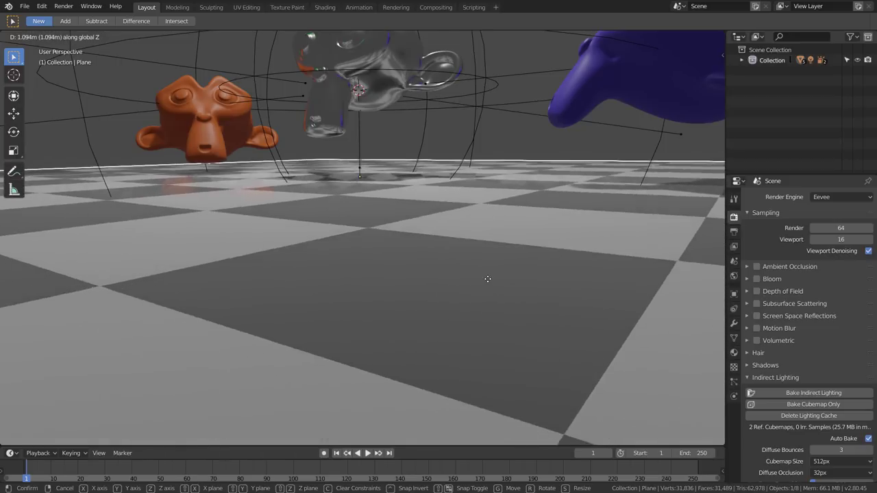
key("Escape")
mouse_move(487, 329)
middle_mouse_down()
mouse_move(363, 255)
mouse_move(364, 236)
mouse_move(354, 279)
middle_mouse_up()
scroll(372, 265, "down", 3)
scroll(384, 263, "down", 2)
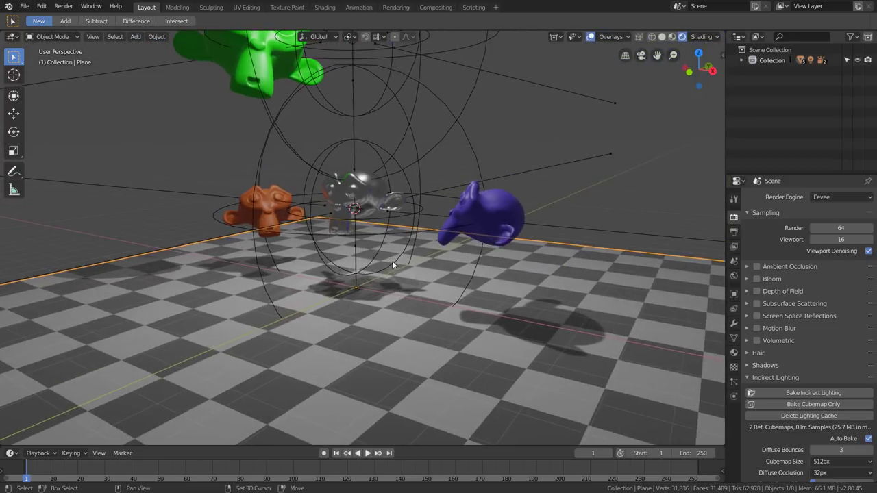
scroll(381, 258, "down", 3)
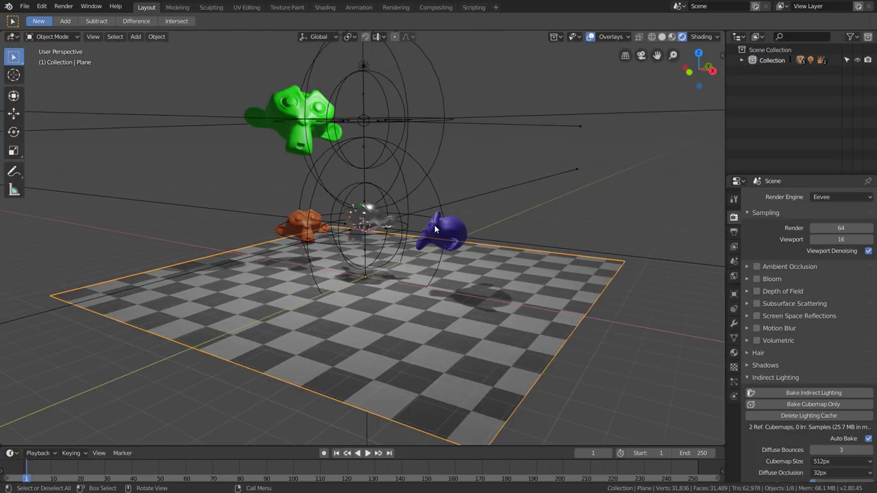
middle_click_drag(434, 224, 420, 251)
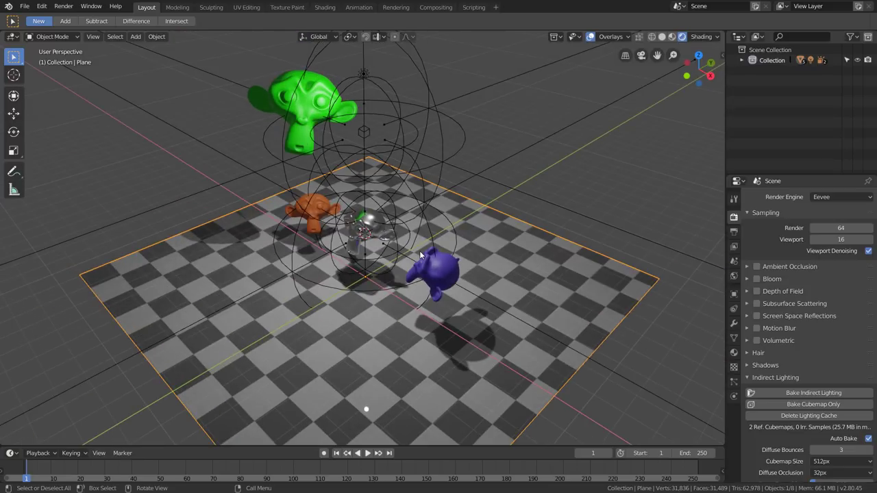
mouse_move(497, 245)
middle_mouse_down()
mouse_move(452, 266)
mouse_move(466, 256)
middle_mouse_up()
scroll(379, 237, "up", 5)
mouse_move(379, 237)
middle_mouse_down()
mouse_move(403, 270)
mouse_move(399, 177)
middle_mouse_up()
Set the glass monkey's Material.005 Roughness to 0.
left_click(391, 195)
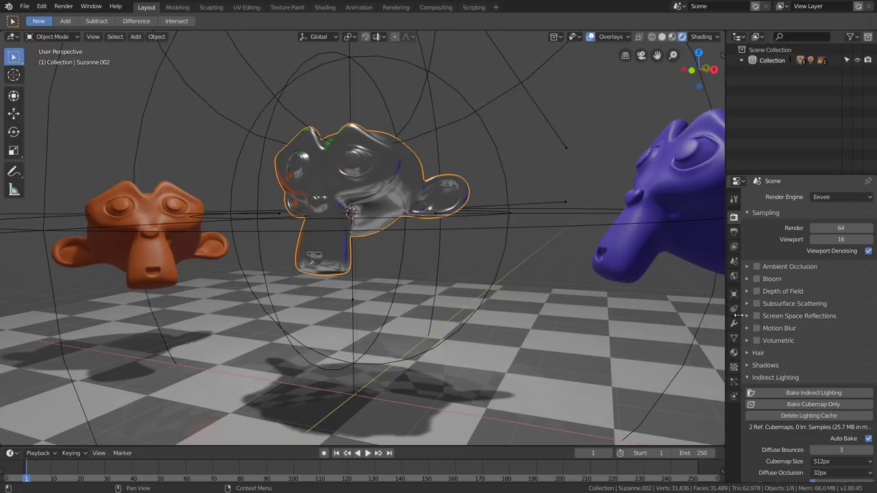
left_click(733, 352)
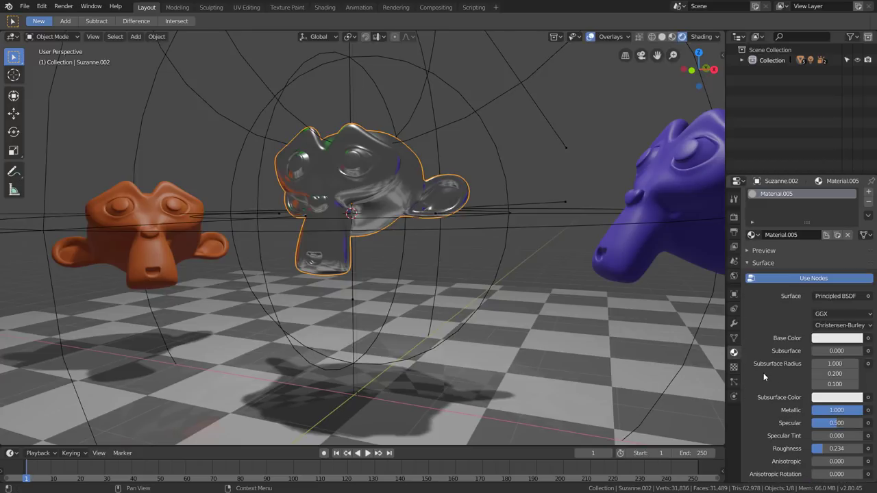
scroll(767, 378, "down", 1)
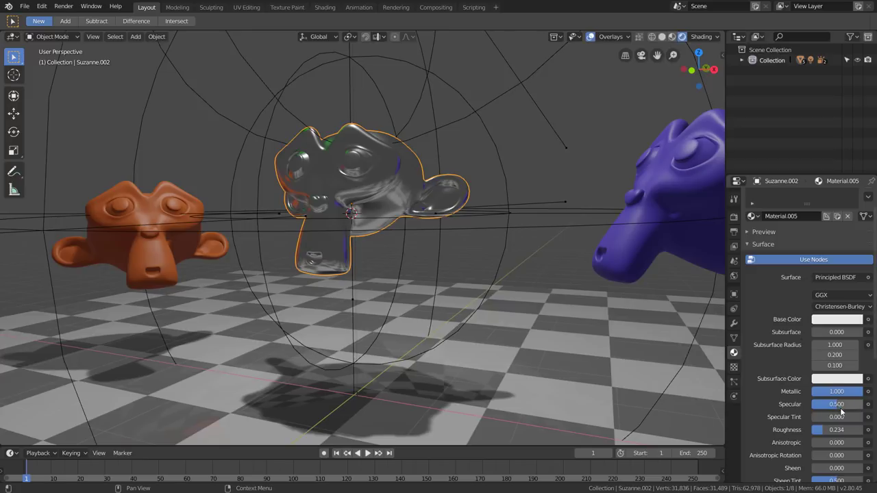
left_click_drag(837, 432, 767, 431)
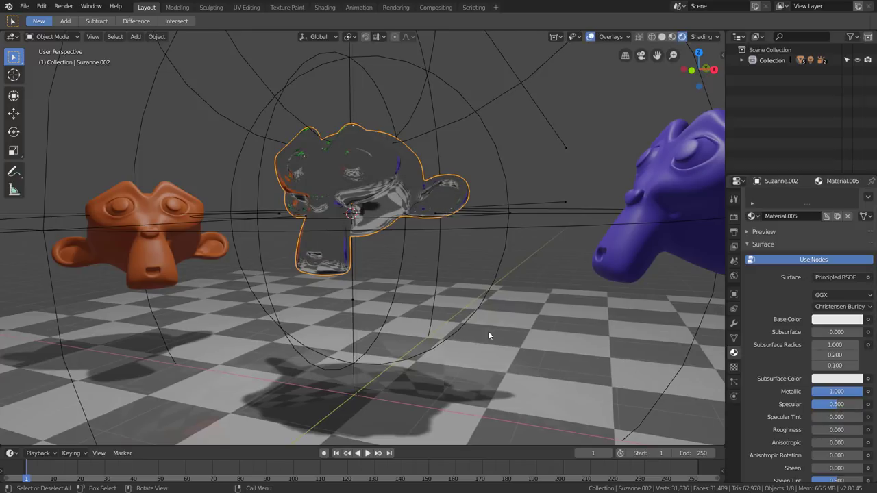
Make the checkered floor plane's material fully metallic, Metallic 1.
left_click(542, 321)
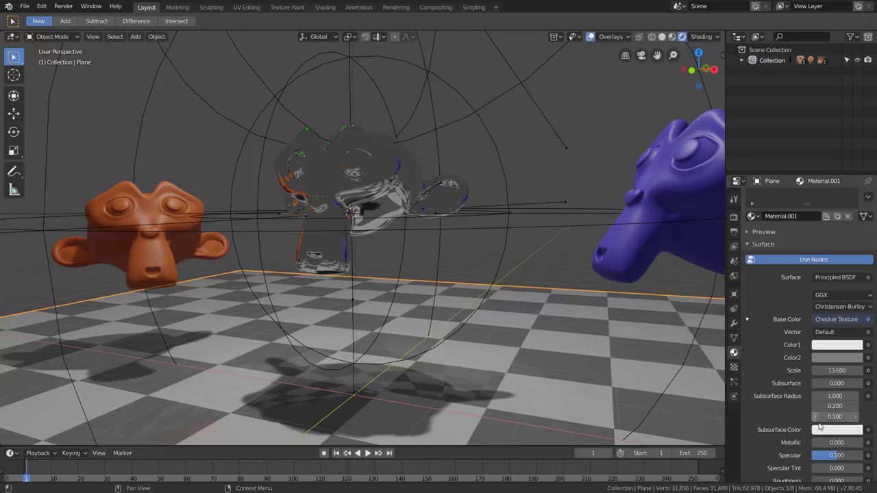
scroll(819, 418, "down", 2)
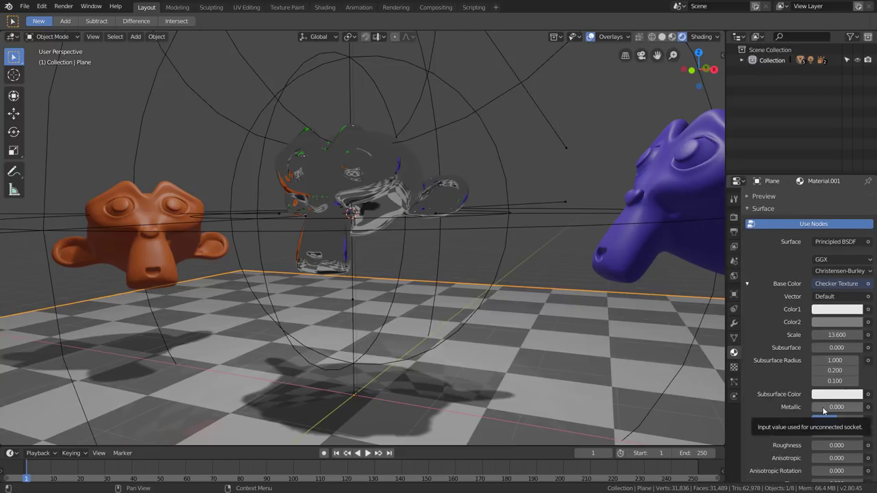
left_click_drag(821, 406, 858, 398)
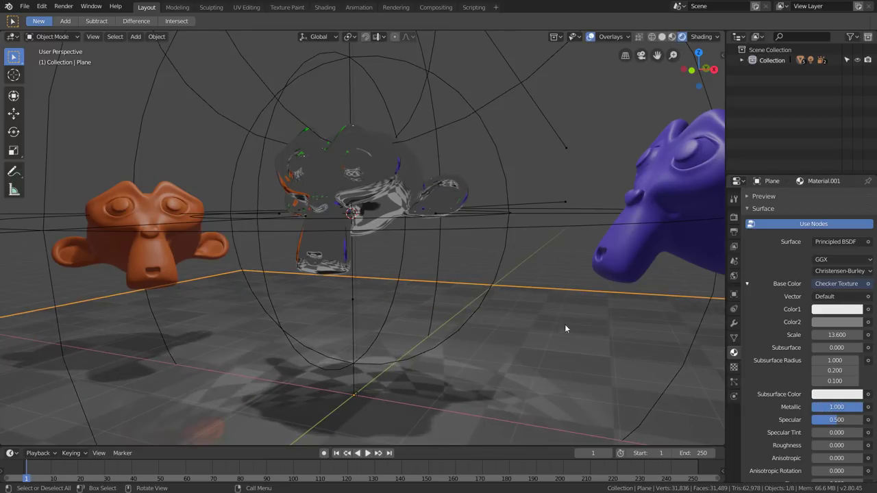
scroll(489, 333, "down", 2)
scroll(465, 350, "down", 3)
scroll(490, 352, "down", 2)
Orbit around the scene from low and high angles to inspect the floor reflections.
middle_click_drag(490, 351, 503, 328)
scroll(501, 254, "up", 3)
left_click(528, 265)
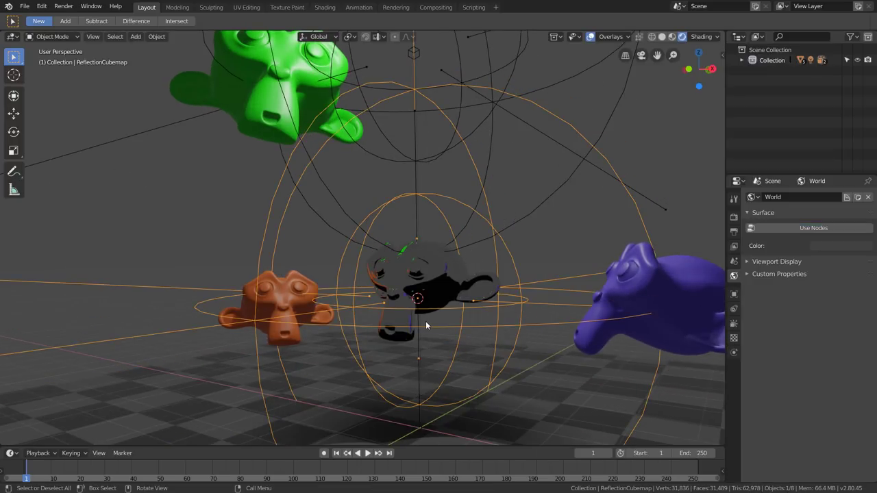
middle_click_drag(425, 320, 446, 320)
left_click(530, 384)
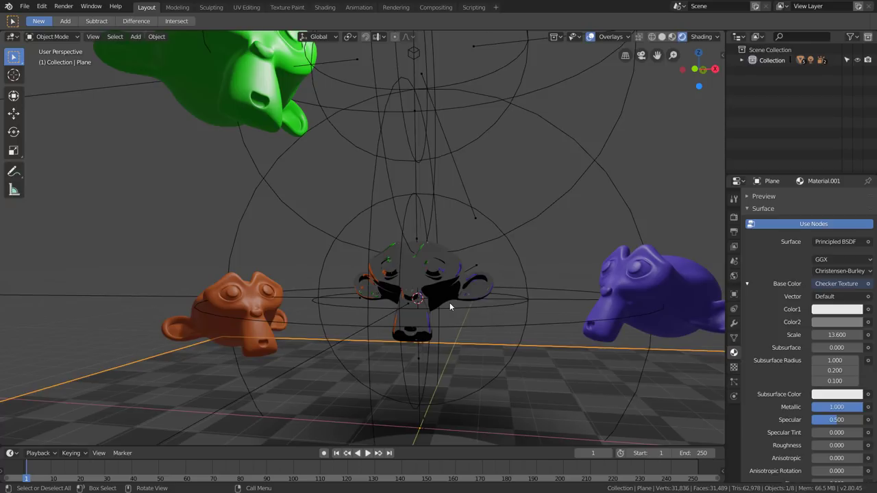
middle_click_drag(449, 306, 442, 306)
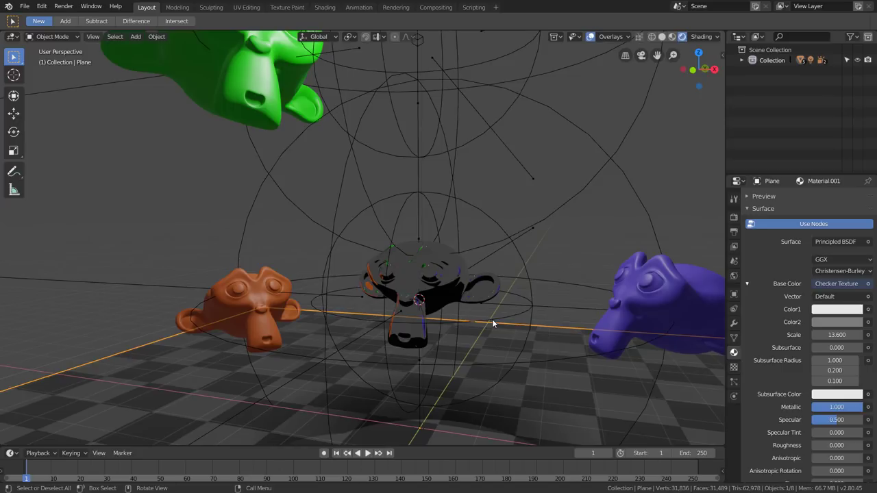
mouse_move(492, 319)
middle_mouse_down()
mouse_move(491, 278)
mouse_move(558, 314)
middle_mouse_up()
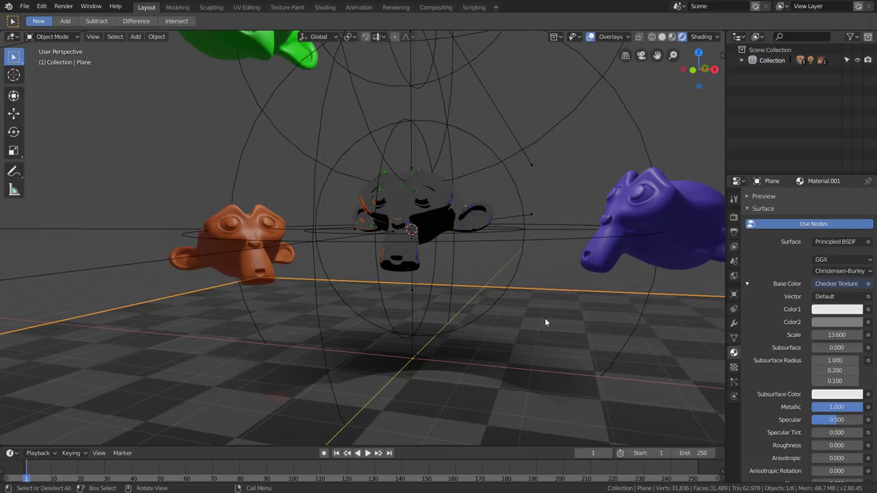
middle_click_drag(497, 310, 529, 301)
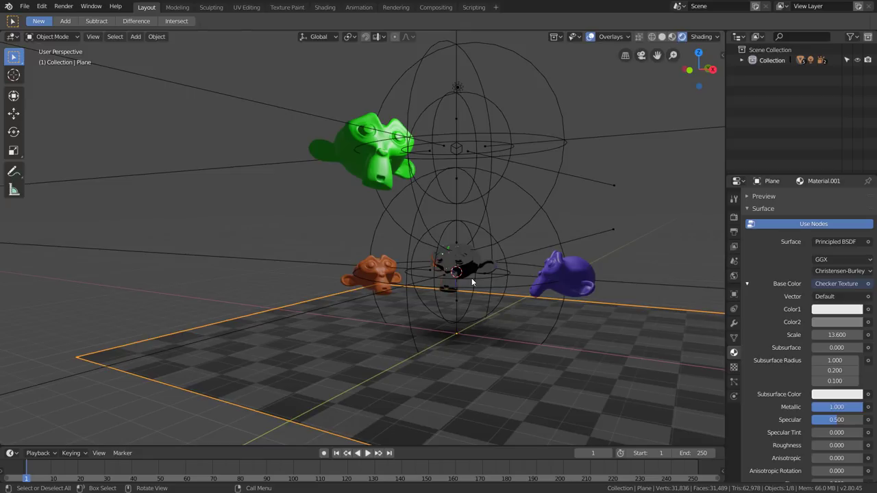
middle_click_drag(475, 319, 494, 282)
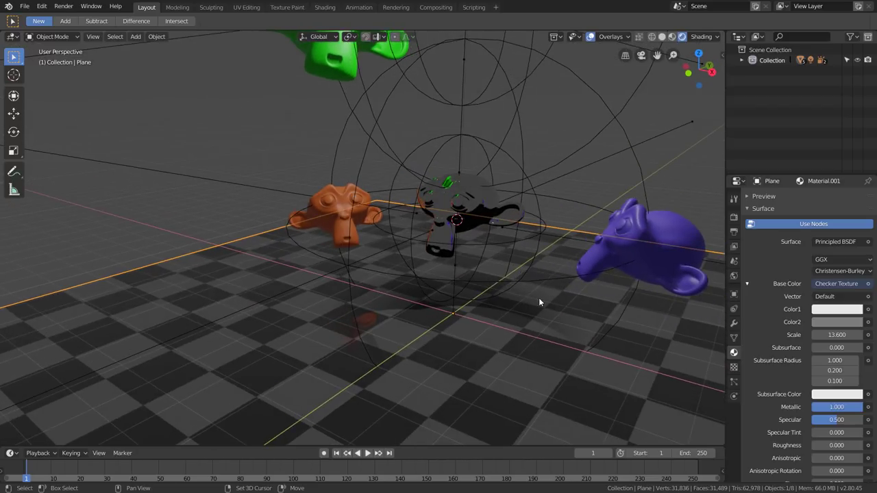
Add a reflection plane light probe, scale it up and lower it to floor level.
key("shift+a")
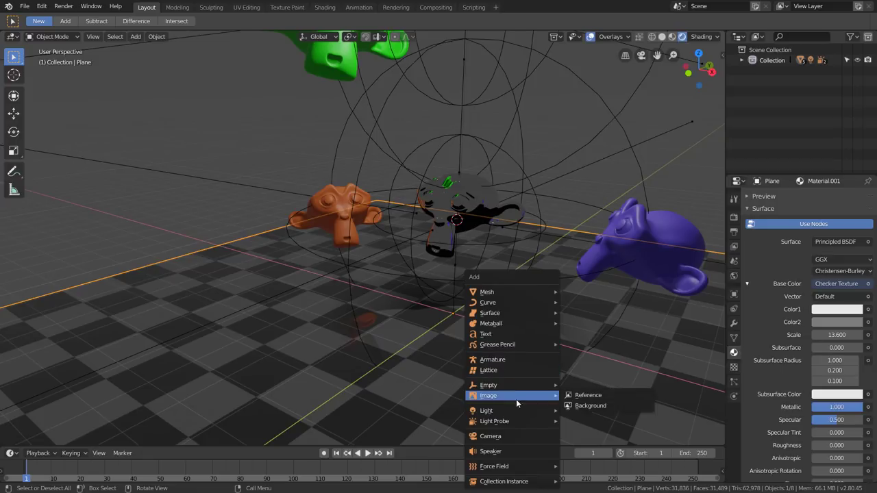
mouse_move(495, 421)
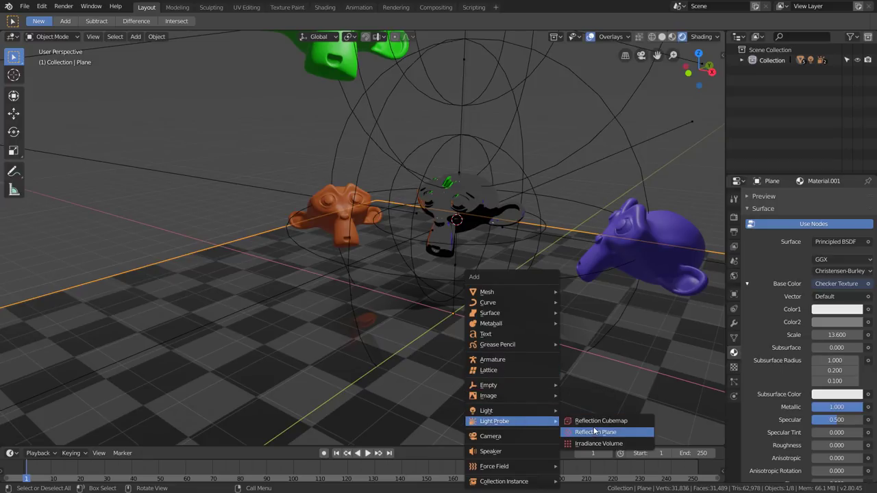
left_click(605, 432)
key("s")
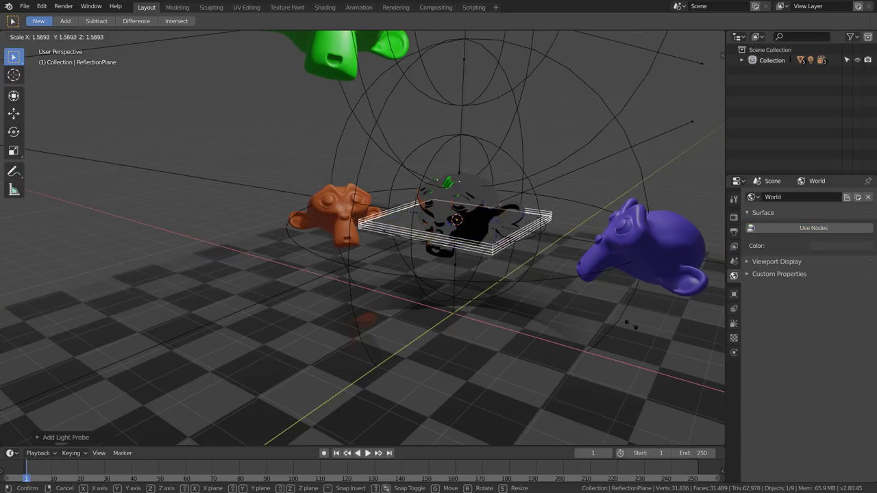
left_click(526, 306)
key("s")
left_click(629, 362)
key("g")
key("z")
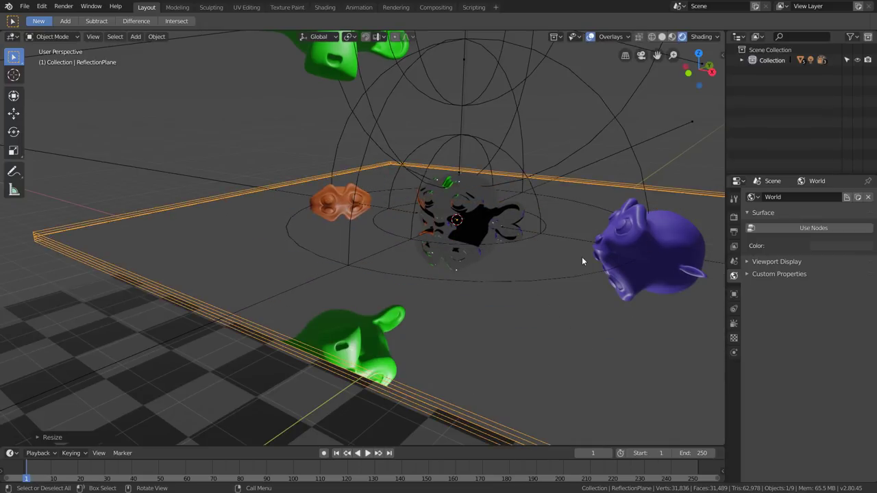
left_click(576, 349)
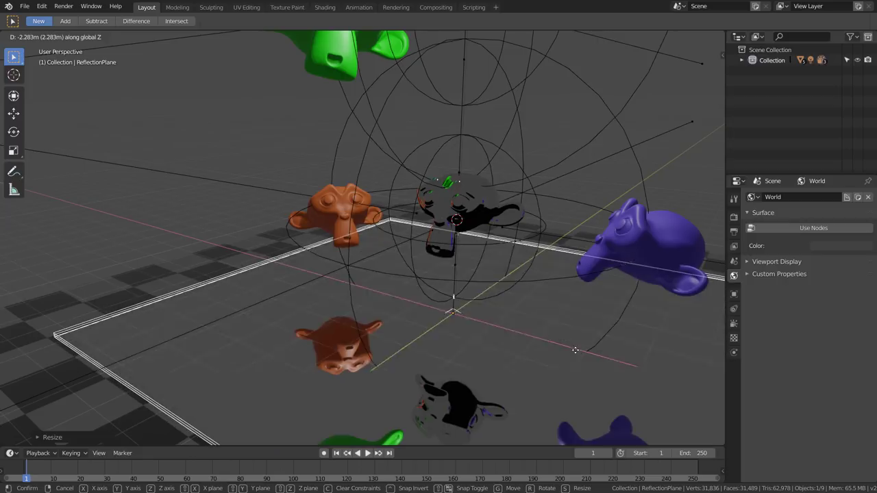
Turn off Show Data on the reflection plane probe and orbit around the mirrored monkeys.
middle_click_drag(575, 350, 659, 311)
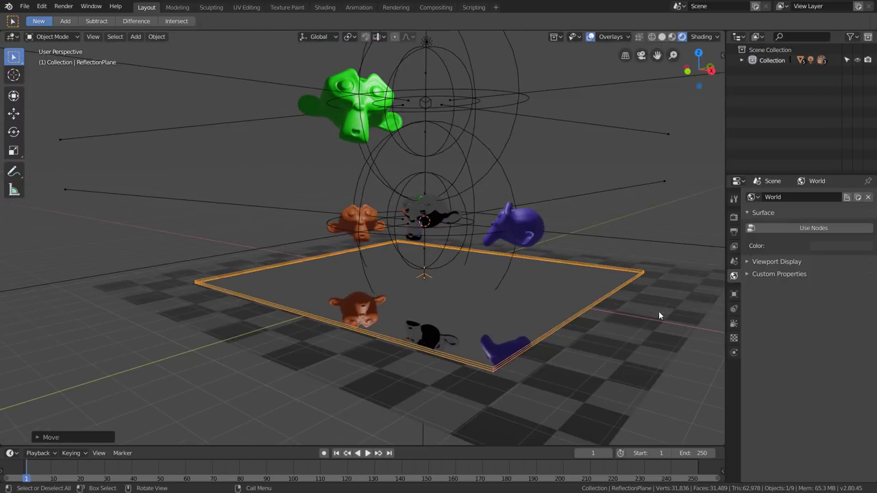
left_click(733, 324)
left_click(857, 325)
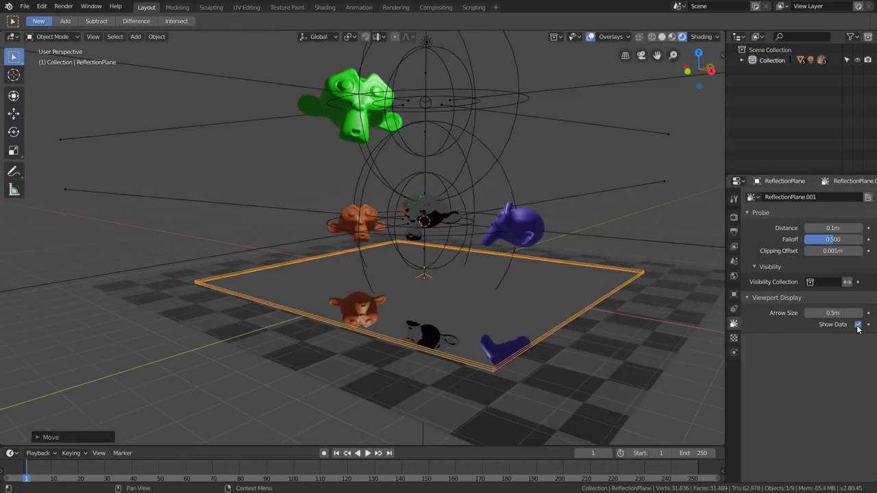
mouse_move(509, 285)
middle_mouse_down()
mouse_move(494, 300)
mouse_move(438, 304)
middle_mouse_up()
scroll(438, 304, "up", 3)
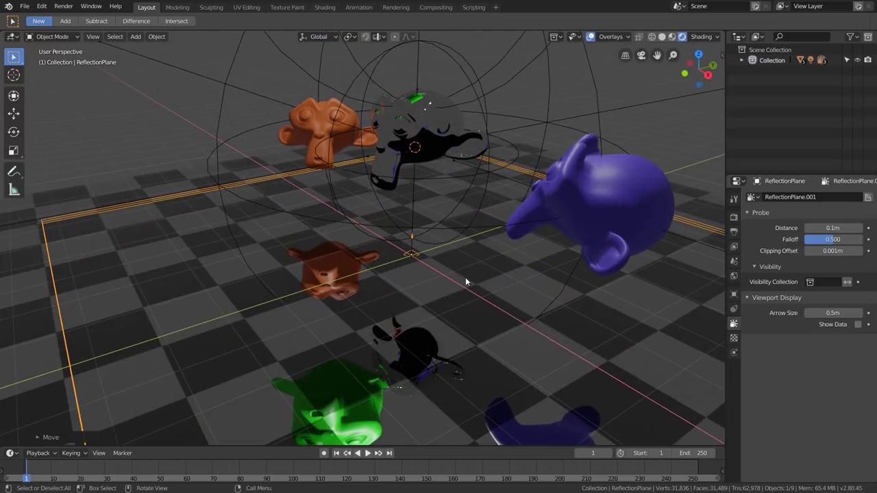
middle_click_drag(465, 276, 458, 240)
left_click(483, 108)
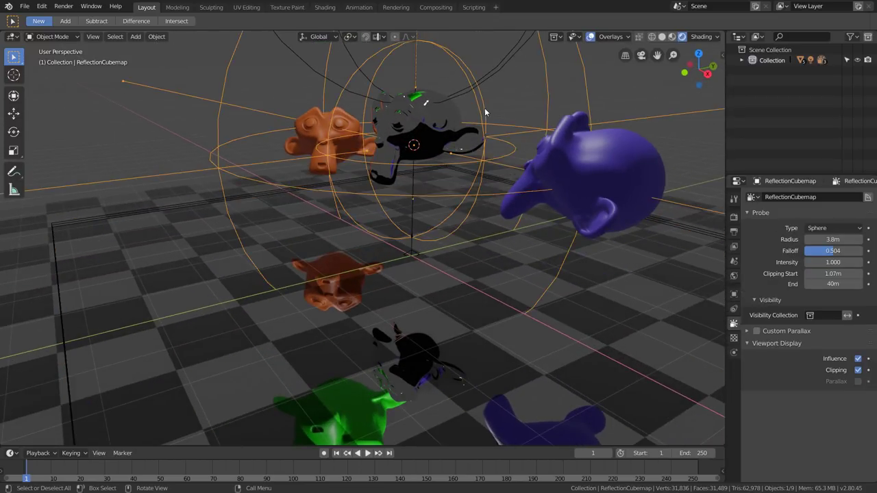
middle_click_drag(489, 254, 538, 258)
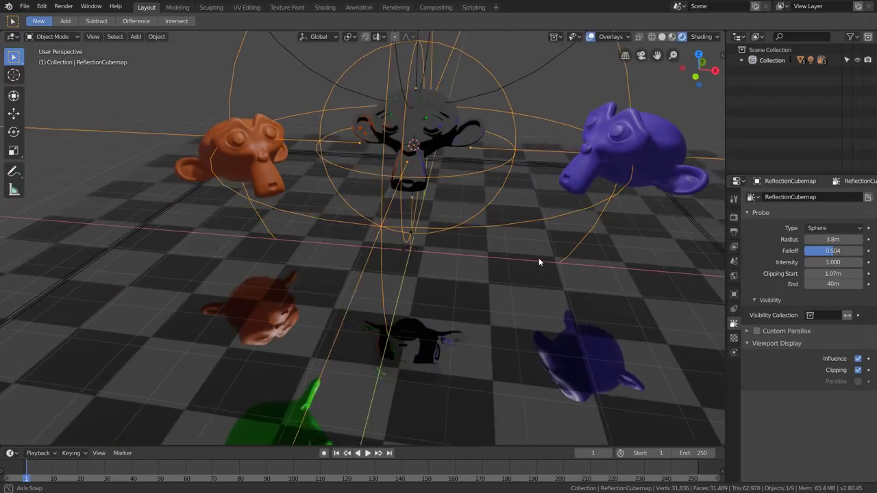
left_click(612, 116)
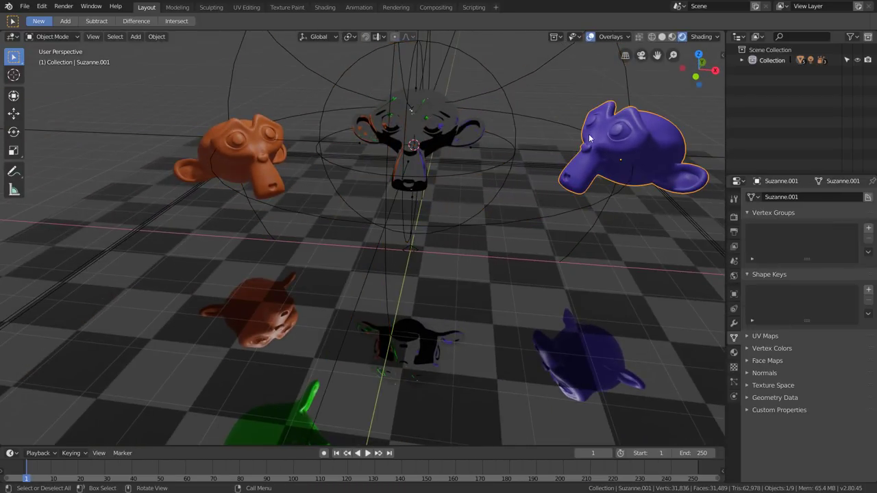
Make the blue monkey's material fully metallic.
left_click(734, 352)
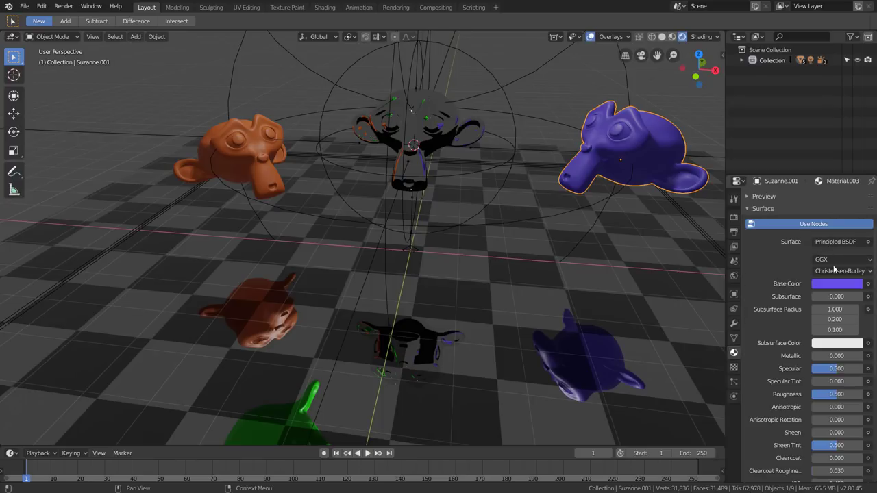
left_click_drag(824, 357, 864, 357)
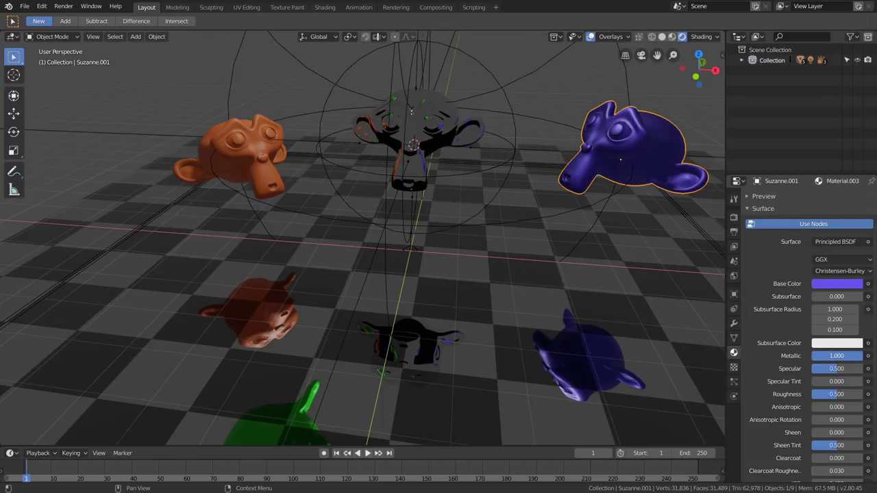
mouse_move(523, 236)
middle_mouse_down()
mouse_move(498, 252)
mouse_move(481, 297)
middle_mouse_up()
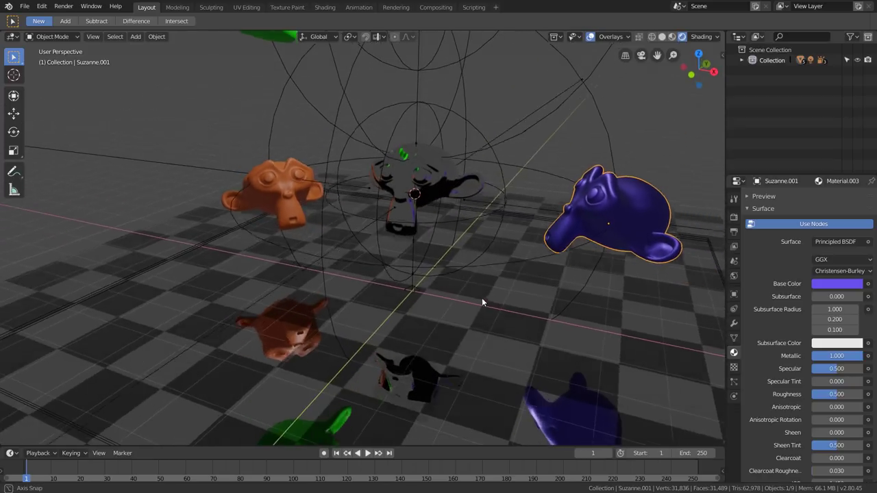
left_click(496, 174)
middle_click_drag(495, 173, 511, 164)
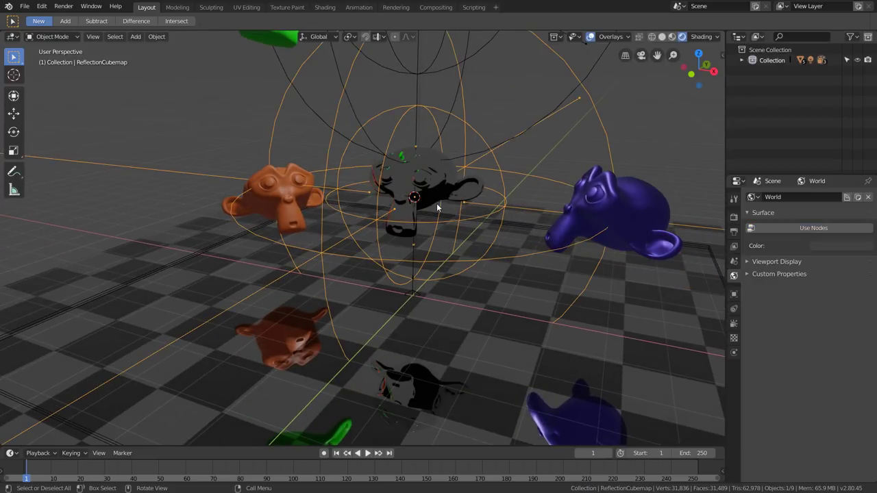
Select the checker floor plane to show its metallic checker-textured Principled material.
scroll(451, 196, "up", 3)
scroll(431, 176, "up", 2)
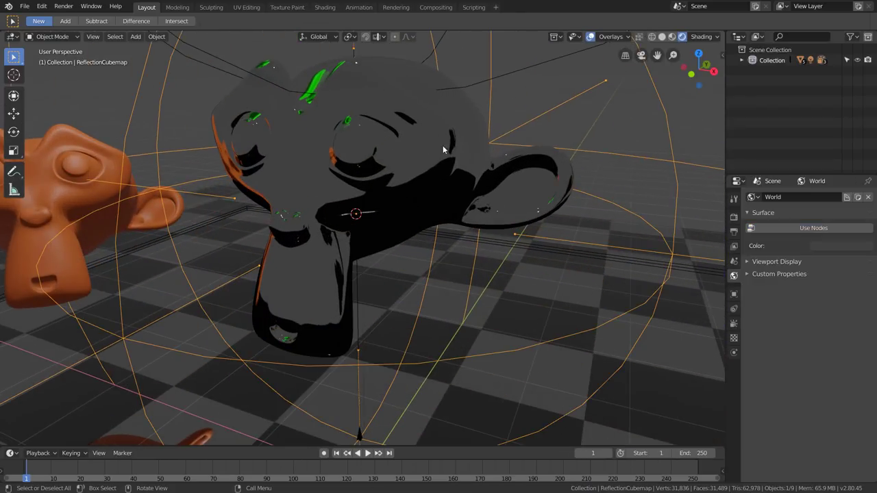
scroll(420, 147, "down", 1)
scroll(415, 239, "down", 3)
scroll(403, 264, "down", 3)
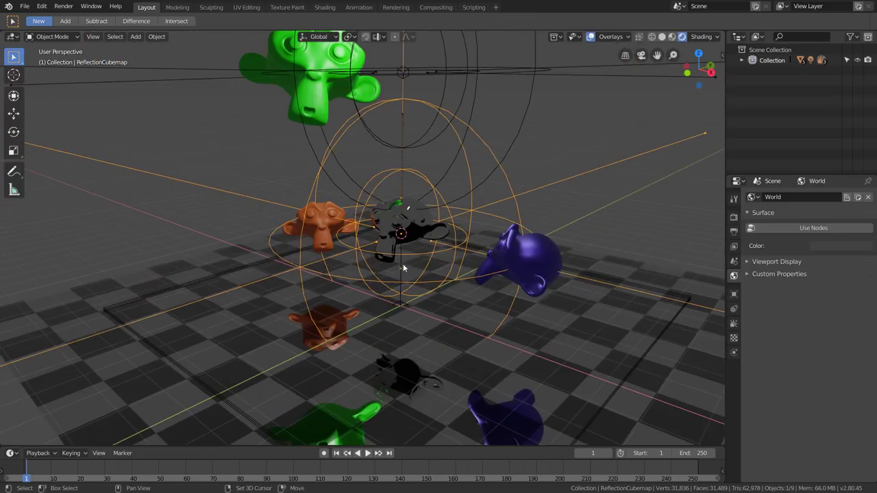
mouse_move(403, 264)
middle_mouse_down()
mouse_move(458, 256)
mouse_move(456, 267)
middle_mouse_up()
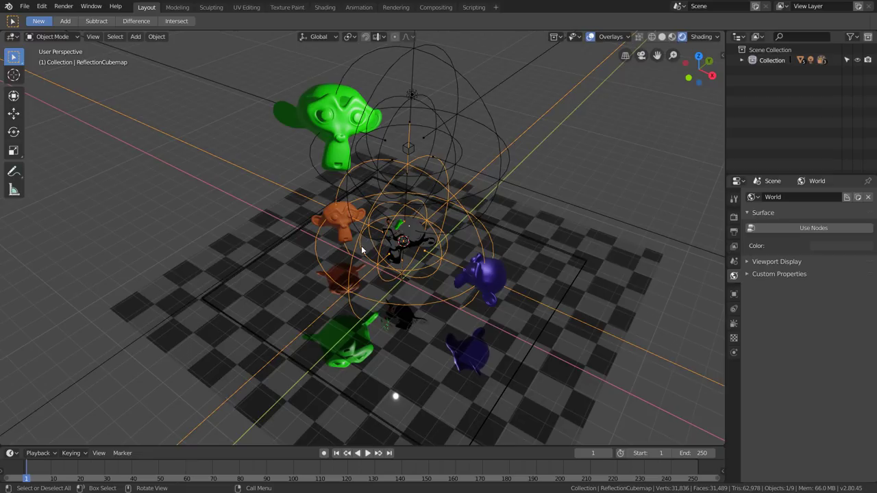
middle_click_drag(363, 250, 430, 268)
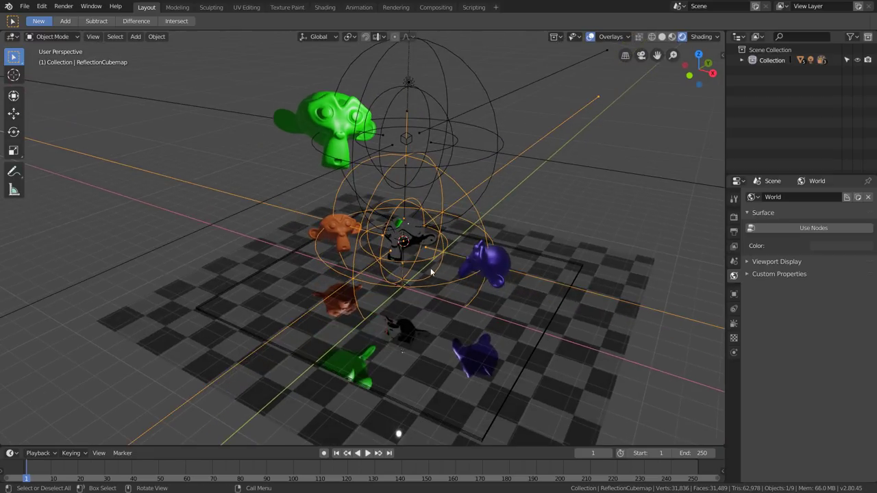
left_click(593, 293)
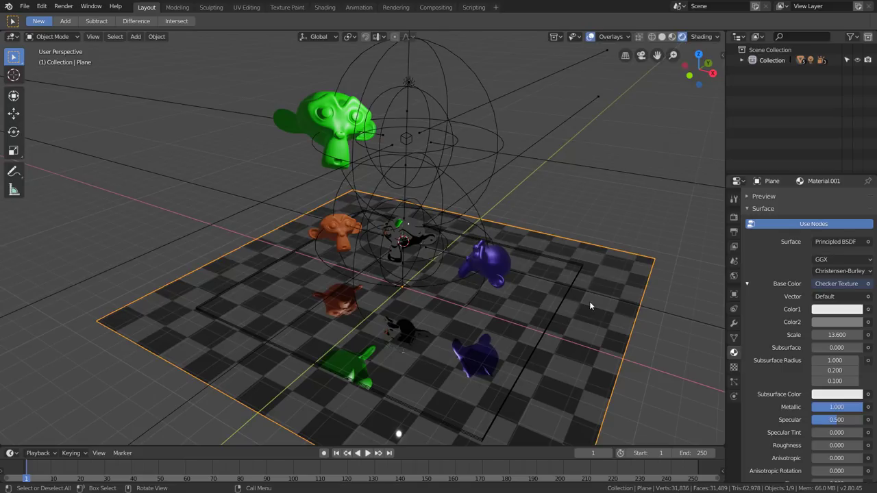
mouse_move(589, 306)
middle_mouse_down()
mouse_move(520, 302)
mouse_move(584, 293)
middle_mouse_up()
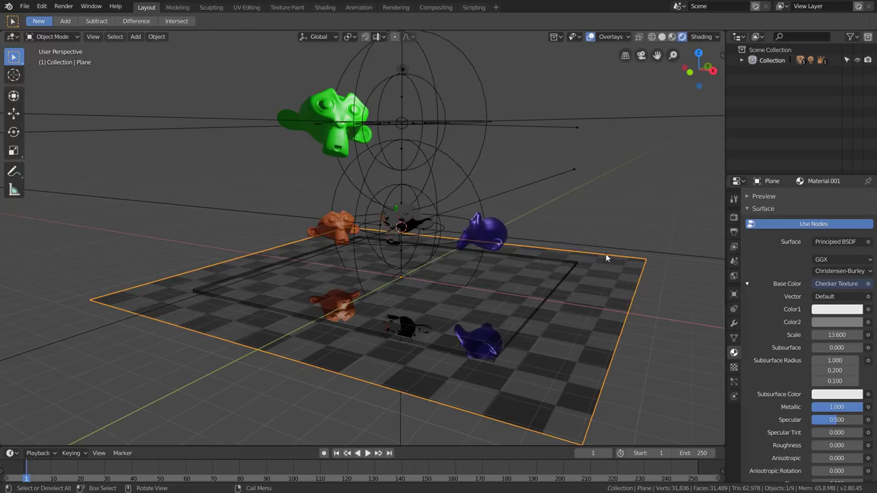
Show the ReflectionCubemap's sphere settings (3.8m radius, 40m clip end) and orbit toward it.
left_click(478, 198)
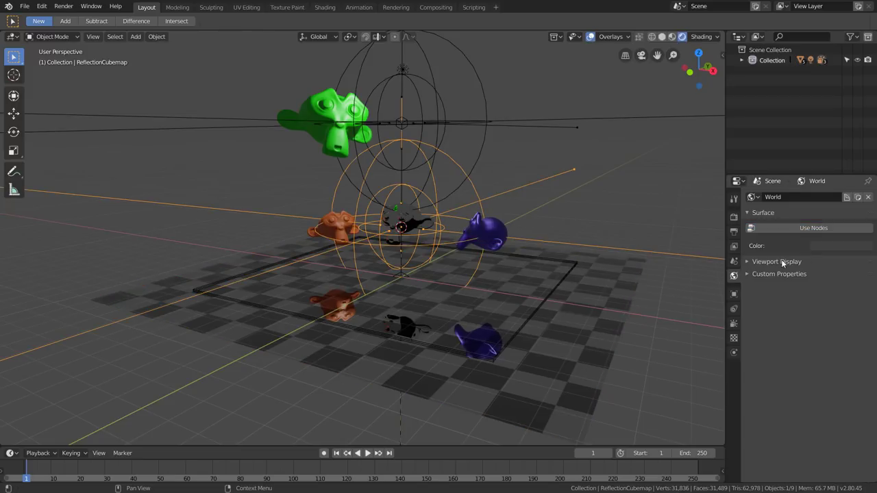
left_click(762, 262)
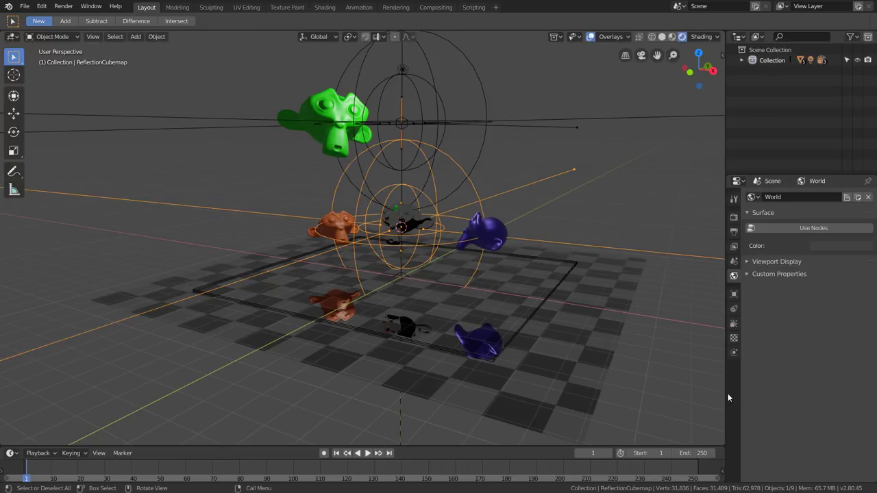
left_click(734, 322)
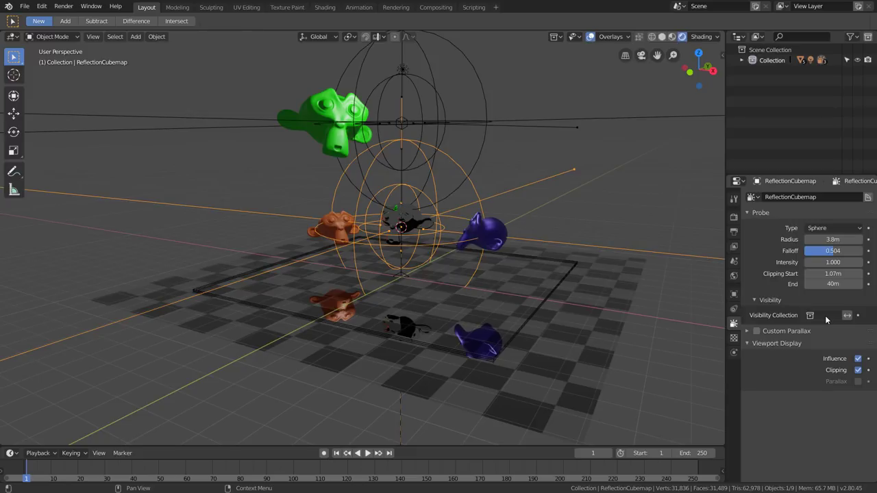
middle_click_drag(515, 268, 441, 269)
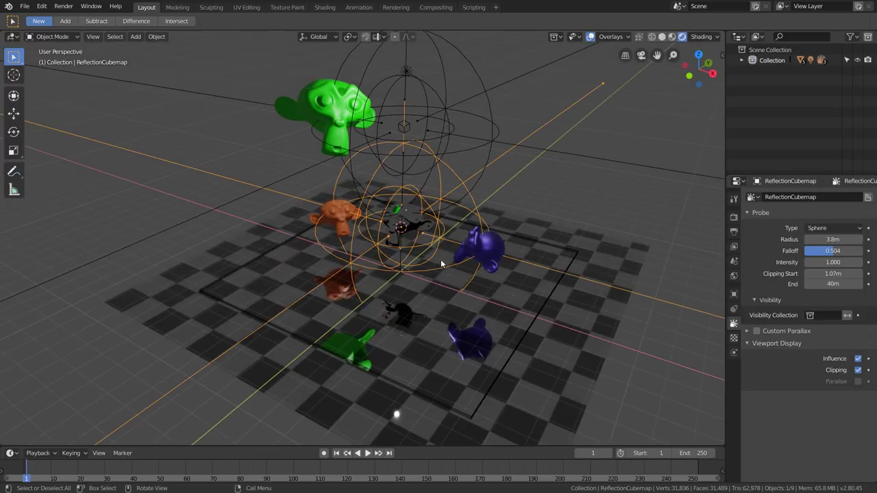
scroll(441, 274, "down", 3)
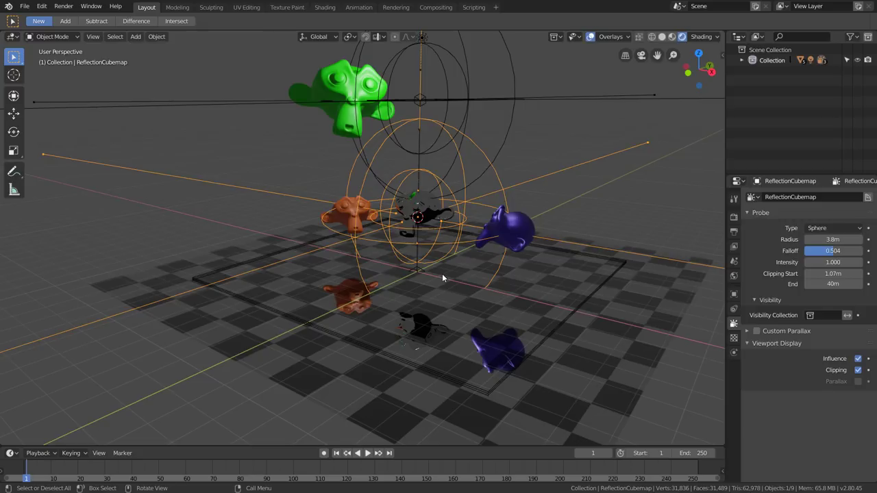
scroll(441, 276, "up", 5)
mouse_move(424, 255)
middle_mouse_down()
mouse_move(483, 305)
mouse_move(482, 295)
middle_mouse_up()
scroll(482, 295, "down", 2)
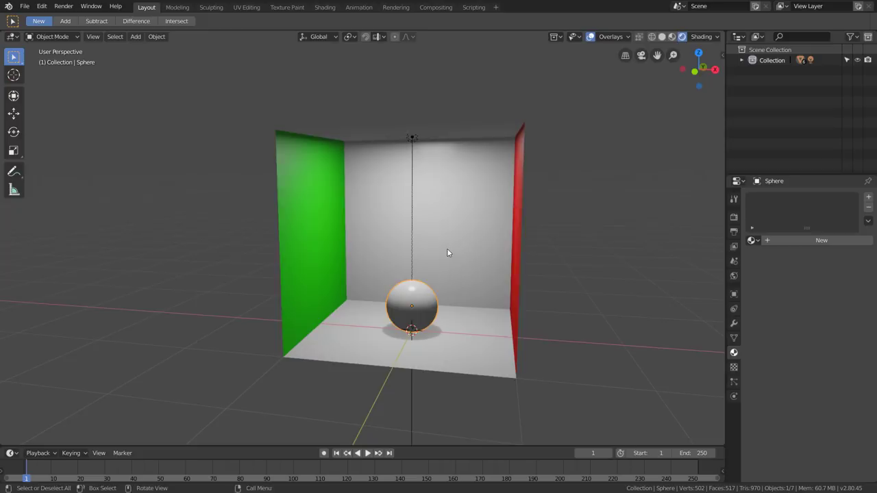
Orbit and zoom around the Cornell box, then bring up the Add menu's Light Probe list.
middle_click_drag(460, 244, 443, 254)
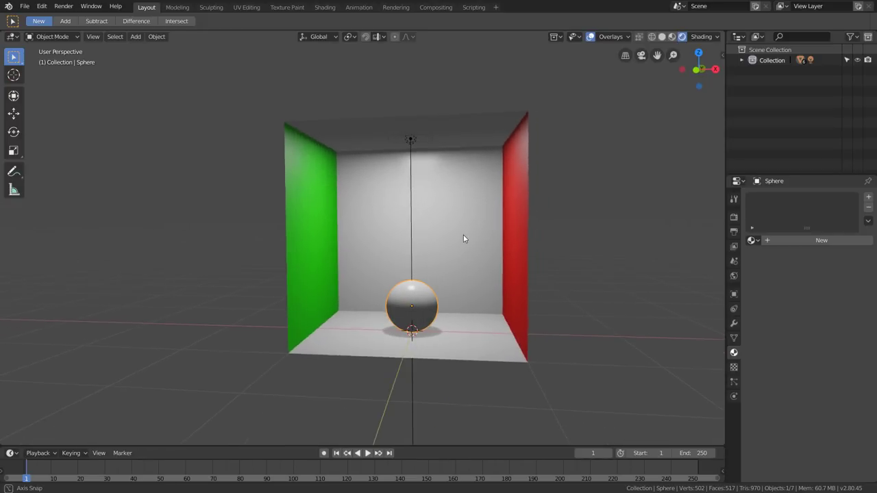
middle_click_drag(464, 240, 469, 241)
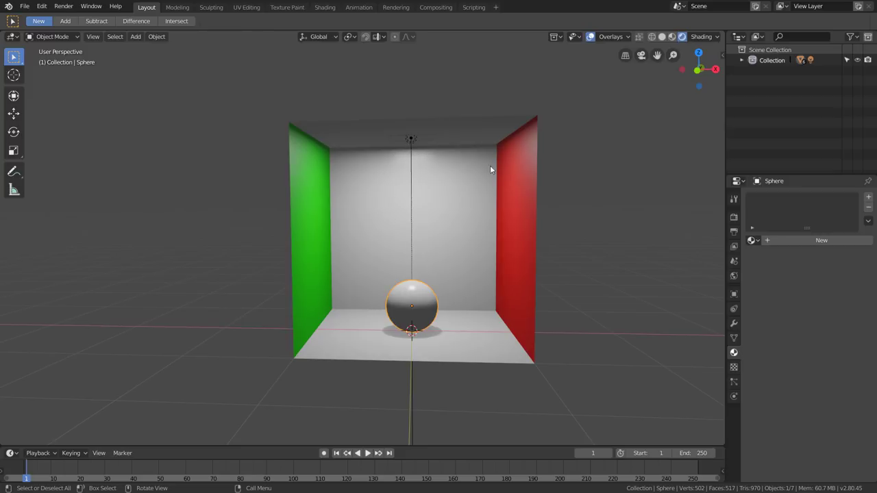
middle_click_drag(508, 248, 474, 251)
scroll(474, 251, "up", 5)
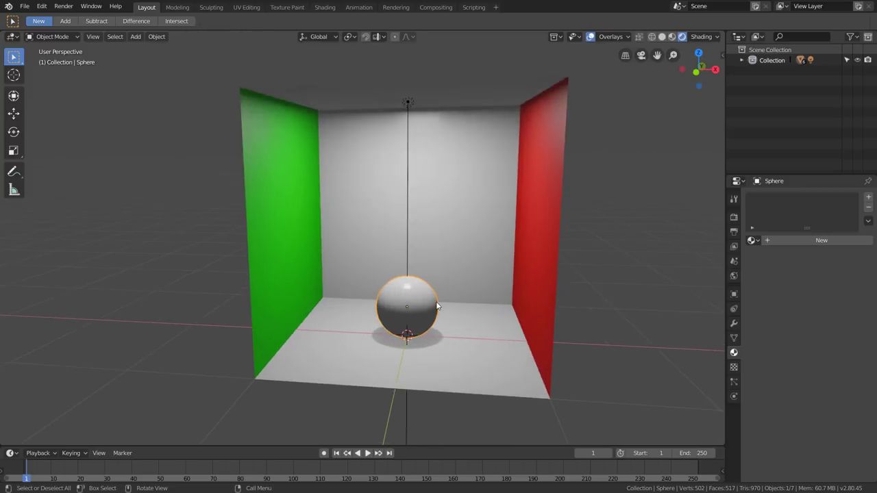
middle_click_drag(471, 290, 553, 152)
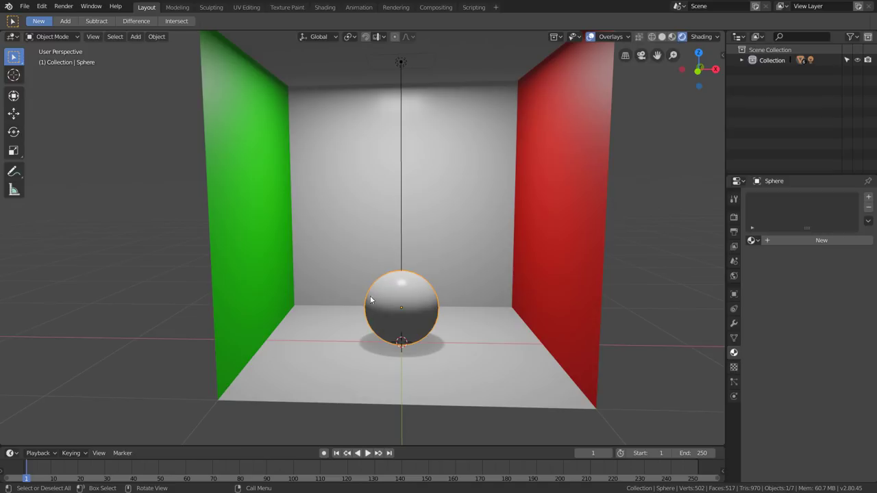
scroll(419, 252, "down", 5)
key("shift+a")
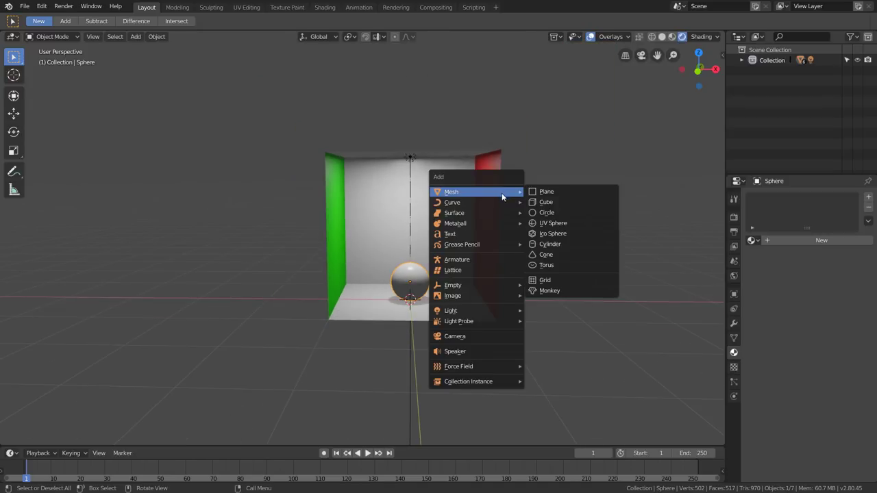
mouse_move(458, 322)
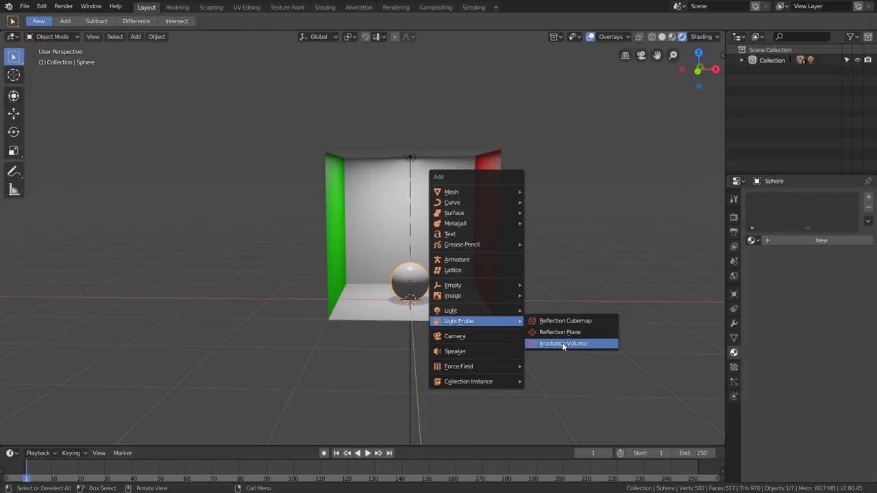
Add an irradiance volume and raise it about 1m along Z to enclose the room.
left_click(563, 344)
key("g")
key("z")
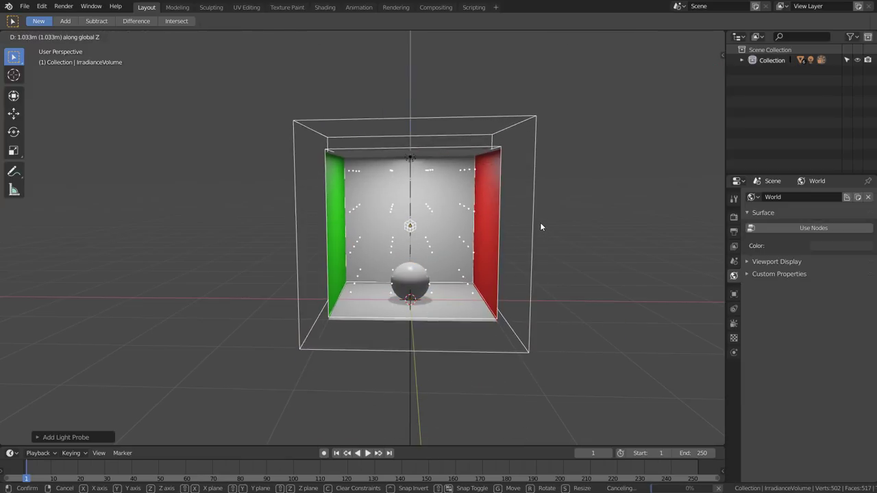
left_click(540, 225)
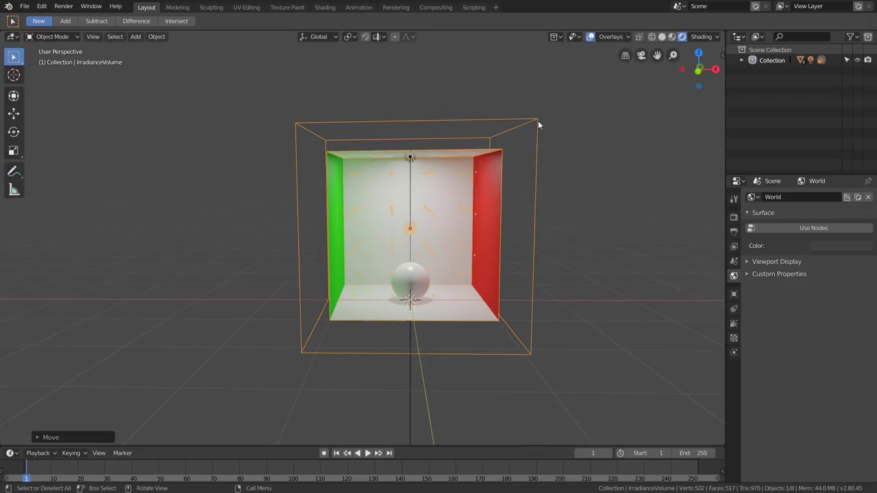
mouse_move(538, 125)
middle_mouse_down()
mouse_move(463, 200)
mouse_move(460, 213)
mouse_move(470, 222)
middle_mouse_up()
scroll(438, 192, "up", 2)
scroll(438, 192, "up", 3)
scroll(465, 206, "down", 2)
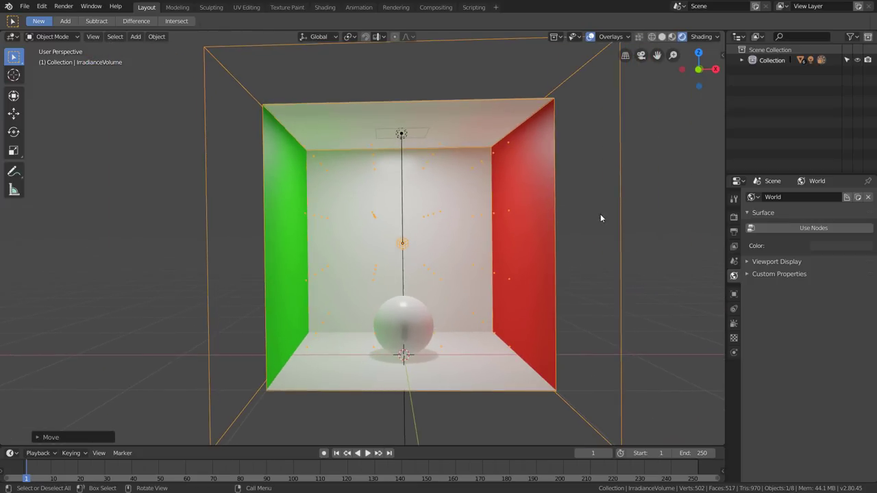
Show the Indirect Lighting render settings: auto bake on, 3 diffuse bounces.
left_click(733, 217)
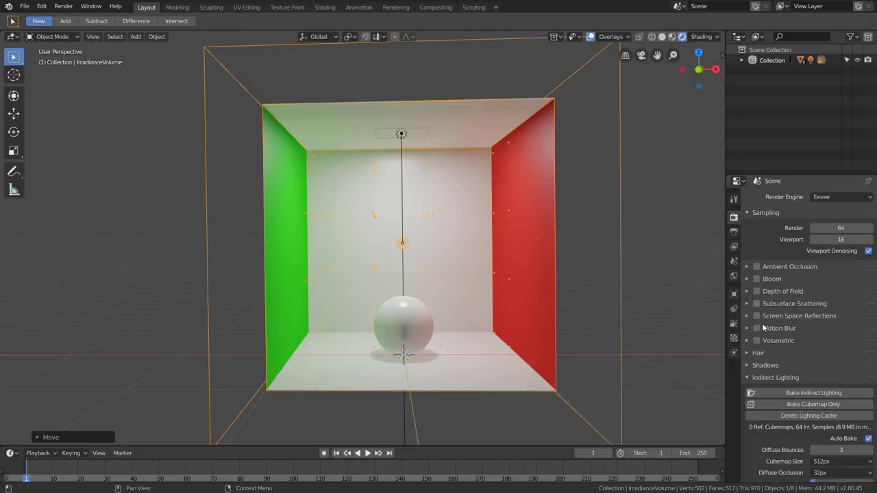
scroll(779, 354, "down", 1)
scroll(778, 354, "down", 2)
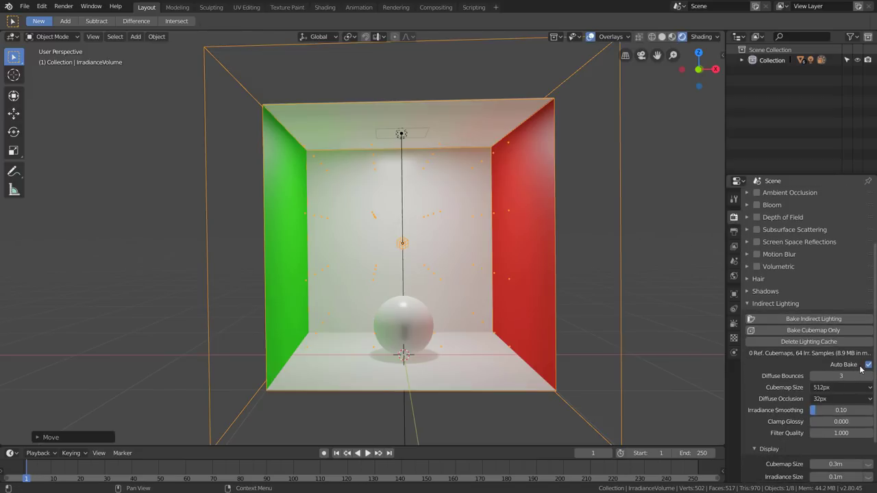
mouse_move(602, 305)
middle_mouse_down()
mouse_move(556, 244)
mouse_move(545, 246)
middle_mouse_up()
Grab the glossy sphere to try moving it, then cancel so it stays on the floor.
left_click(421, 313)
middle_click_drag(420, 313, 430, 318)
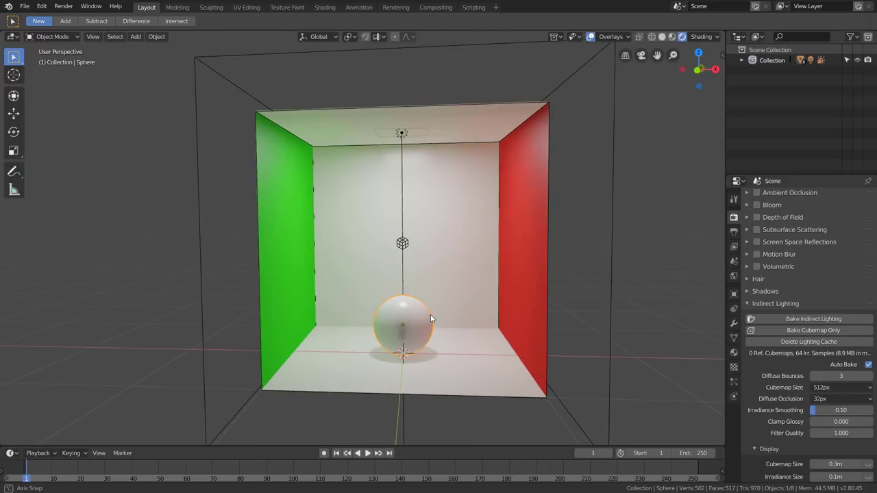
key("g")
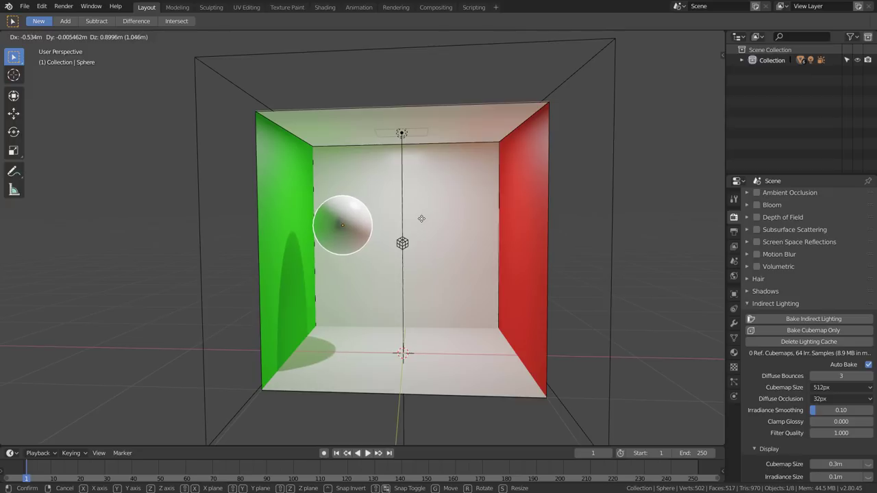
right_click(496, 230)
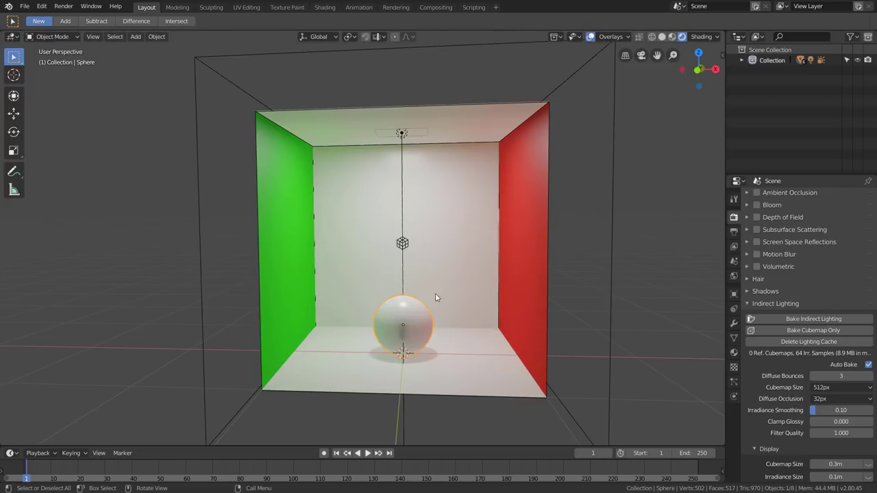
mouse_move(434, 297)
middle_mouse_down()
mouse_move(424, 296)
mouse_move(439, 283)
middle_mouse_up()
scroll(416, 321, "up", 4)
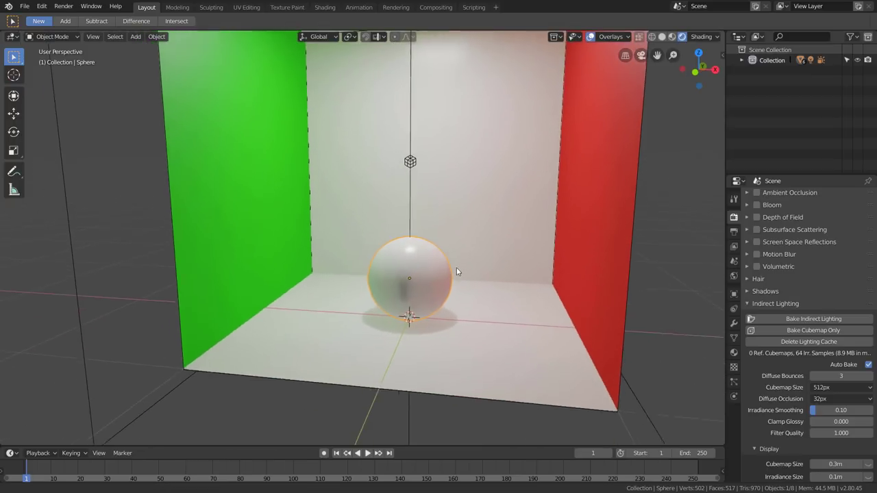
Select the irradiance volume and raise its probe Distance to 0.5m.
scroll(439, 282, "down", 4)
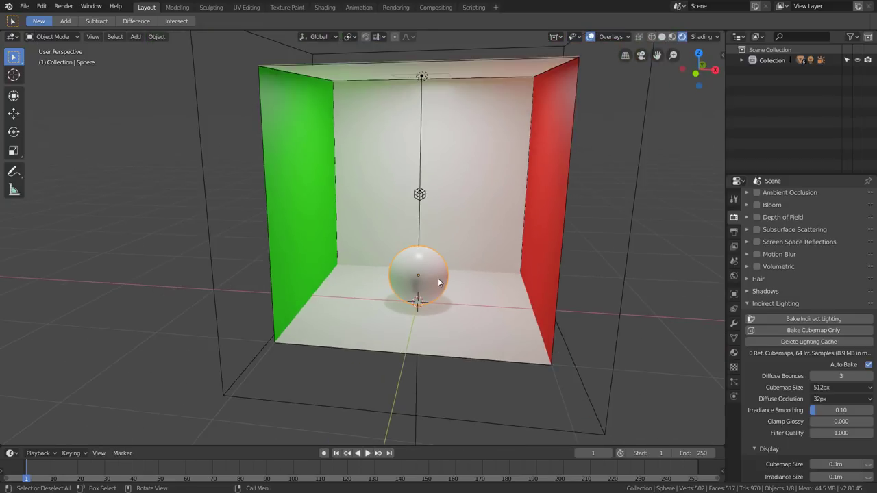
scroll(442, 274, "up", 1)
scroll(452, 271, "up", 2)
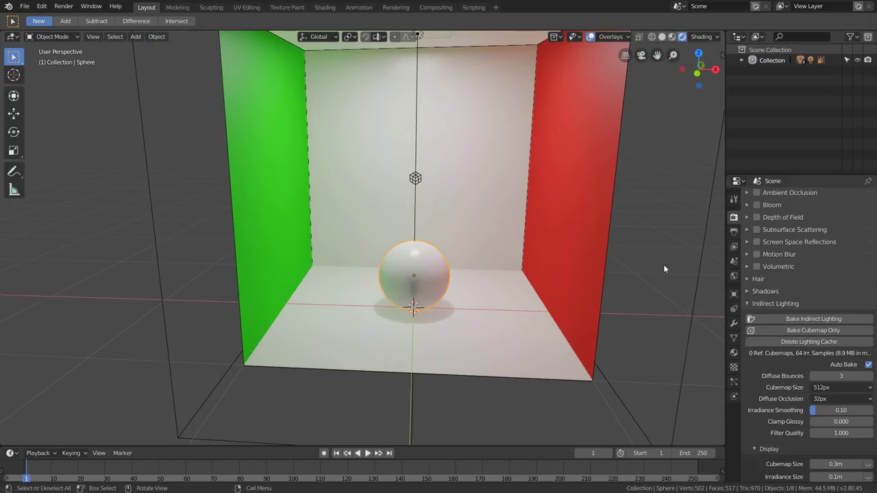
left_click(693, 286)
scroll(489, 263, "down", 3)
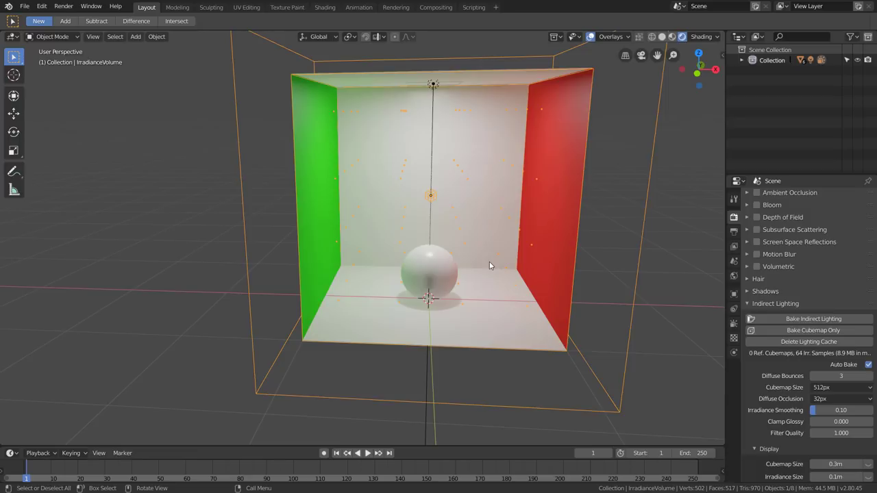
mouse_move(489, 263)
middle_mouse_down()
mouse_move(506, 243)
mouse_move(494, 247)
middle_mouse_up()
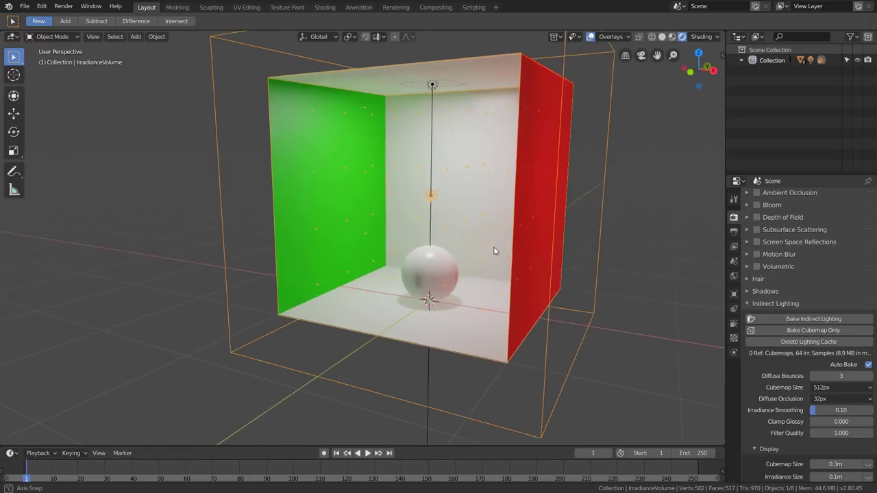
left_click(734, 324)
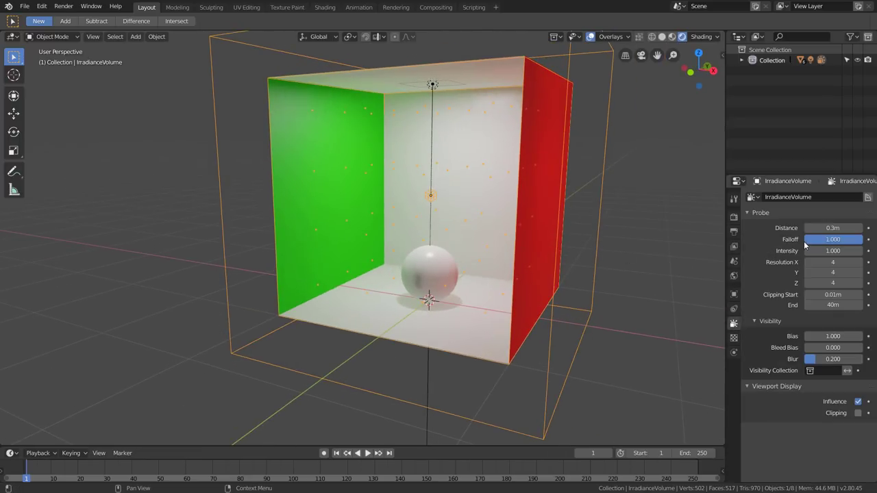
left_click_drag(833, 229, 833, 230)
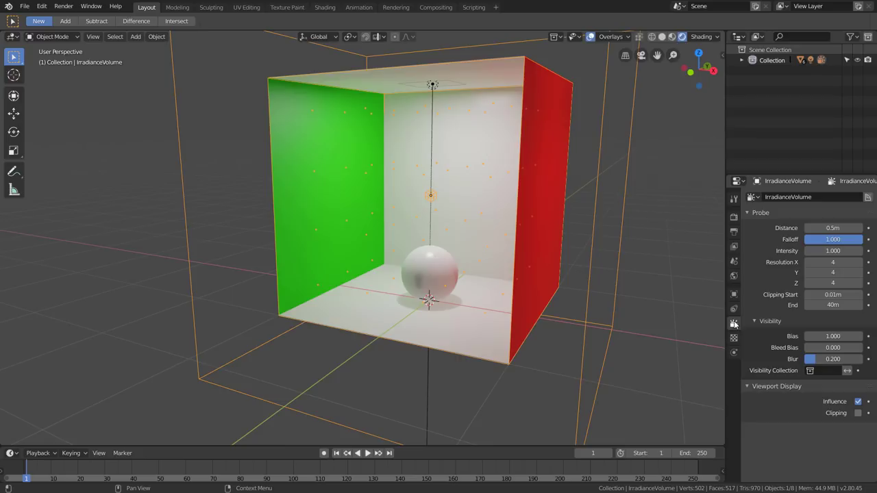
left_click(733, 217)
scroll(795, 368, "down", 2)
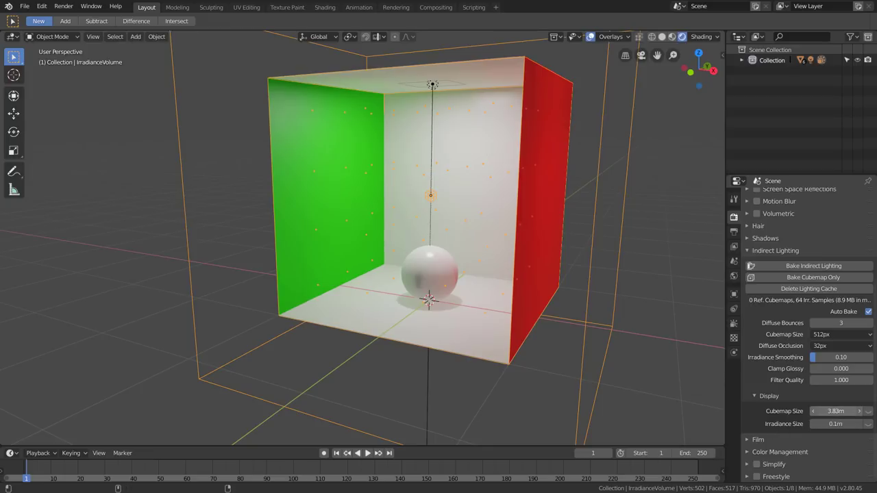
Enable Cubemap and Irradiance display and set Irradiance Size to 0.08m.
left_click_drag(832, 423, 846, 424)
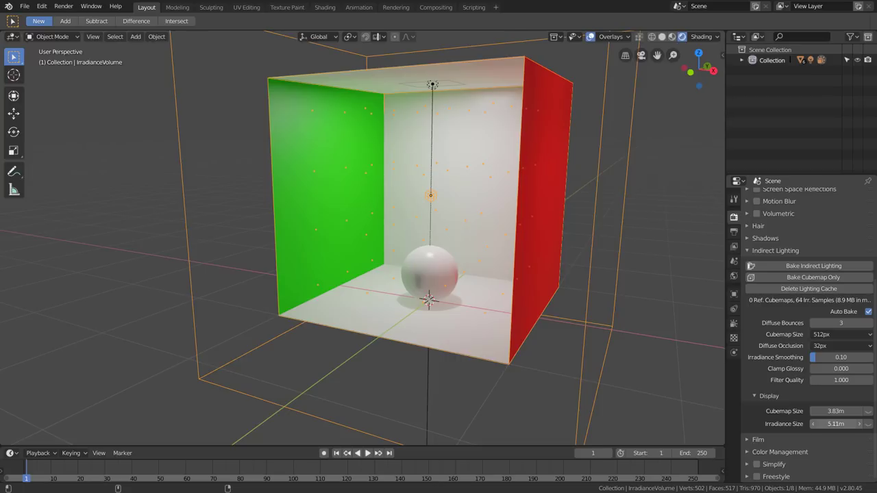
left_click_drag(835, 423, 868, 415)
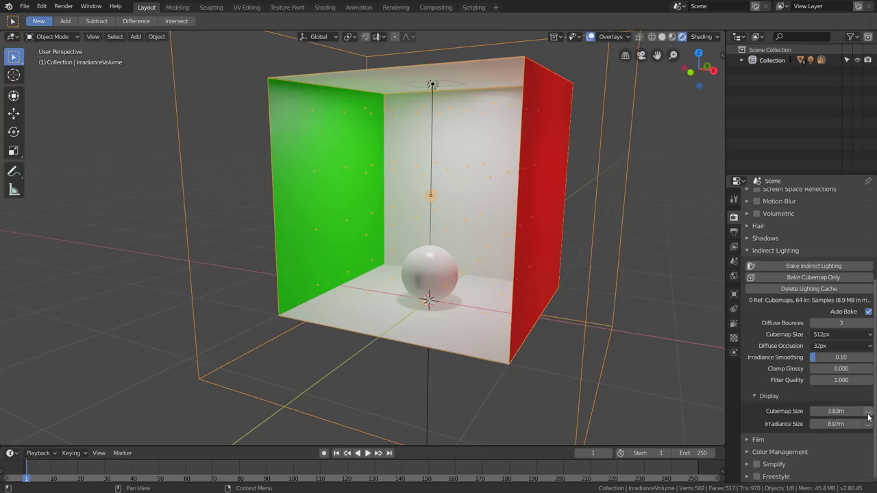
left_click(867, 412)
left_click(868, 424)
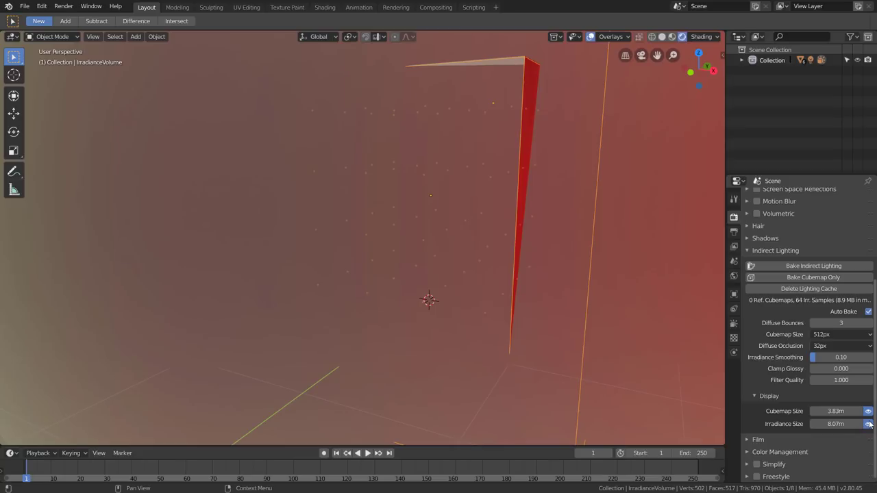
mouse_move(837, 423)
left_mouse_down()
mouse_move(808, 423)
mouse_move(827, 424)
left_mouse_up()
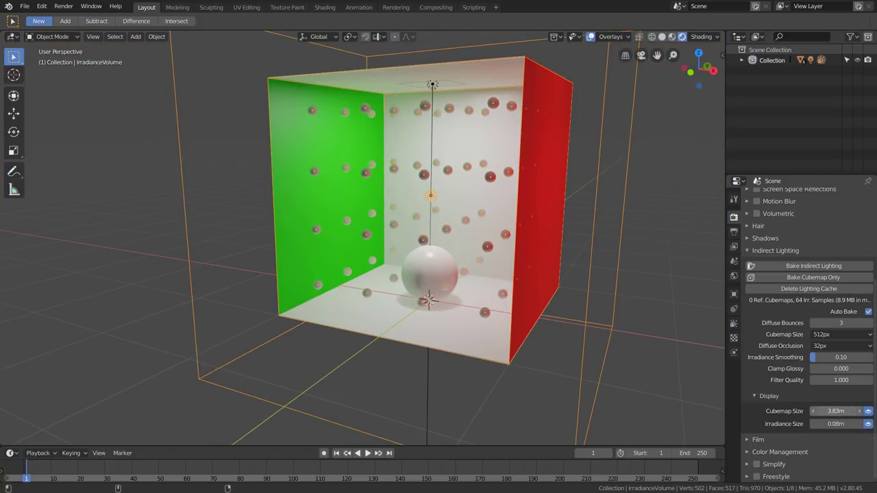
Set Cubemap display size to 3.04m, then add and delete a stray reflection plane probe.
left_click_drag(835, 411, 838, 410)
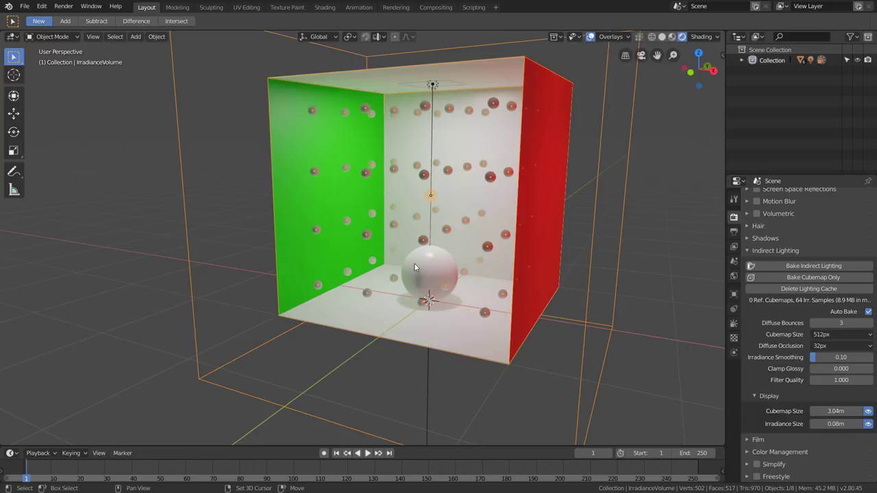
key("shift+a")
left_click(482, 275)
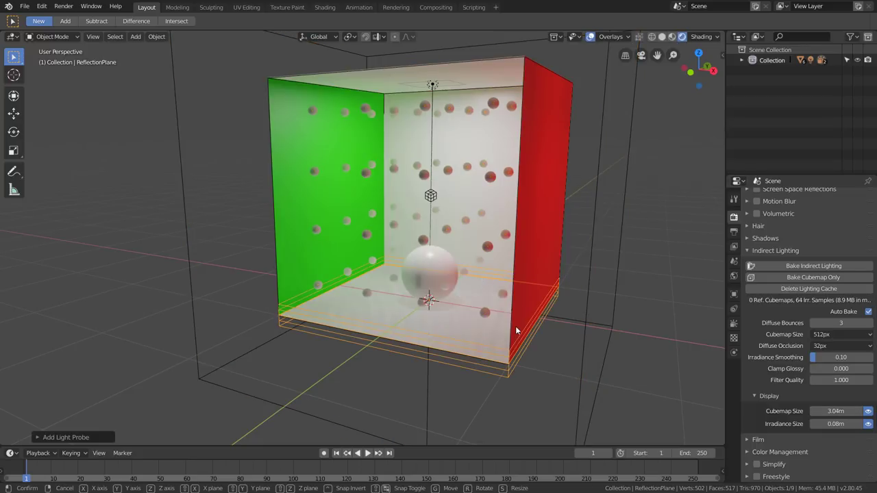
key("g")
key("z")
key("Escape")
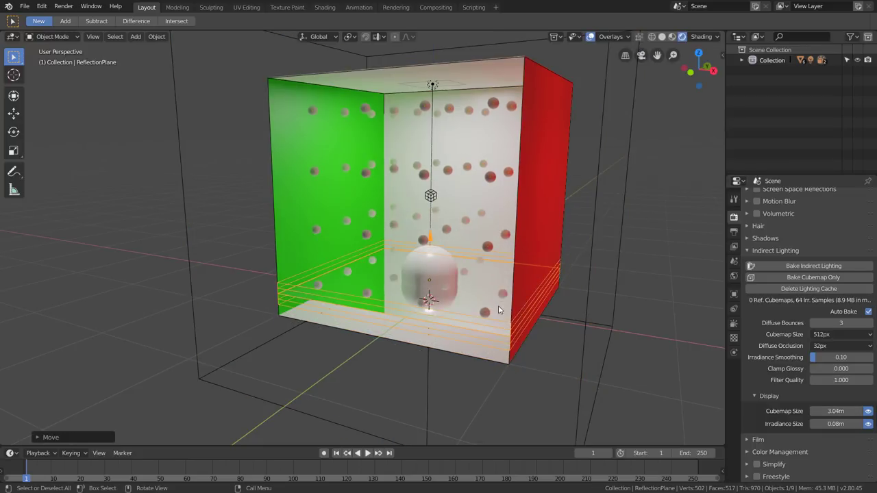
key("Delete")
Add a reflection cubemap probe, scale it down and raise it above the sphere.
key("shift+a")
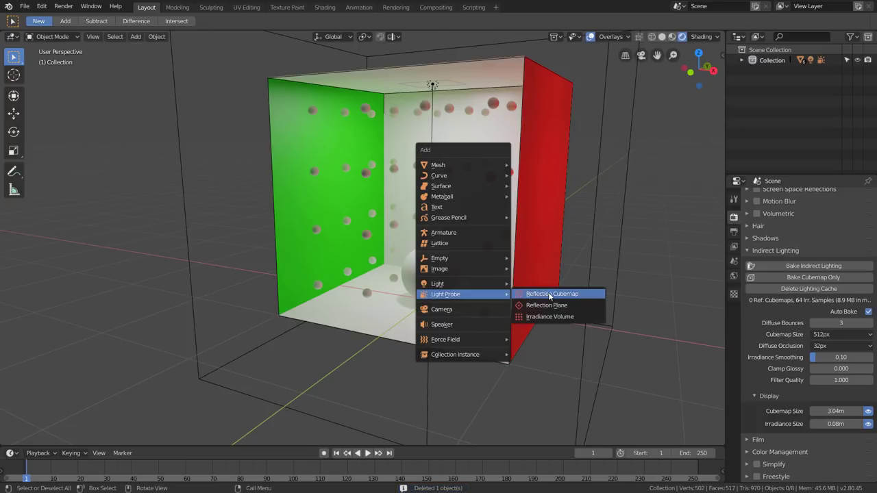
left_click(550, 295)
key("s")
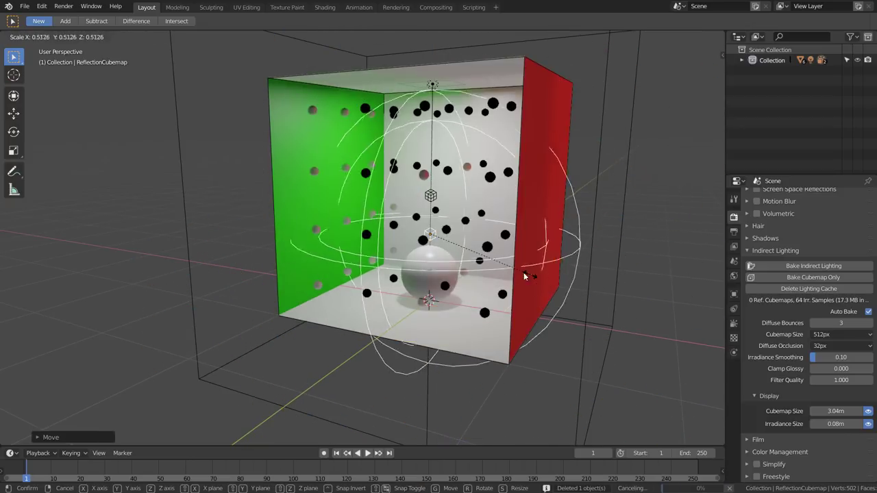
left_click(490, 265)
key("g")
key("z")
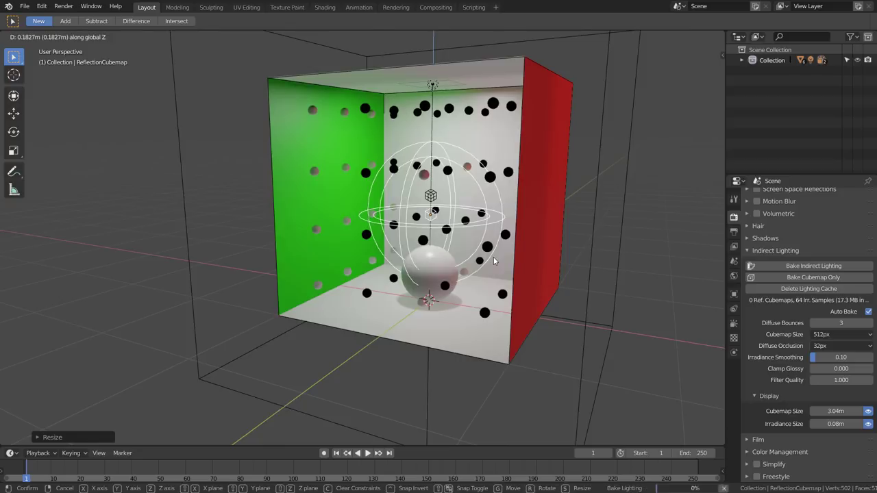
left_click(493, 260)
Shrink the cubemap display size to 0.35m while viewing the whole box.
scroll(456, 226, "up", 5)
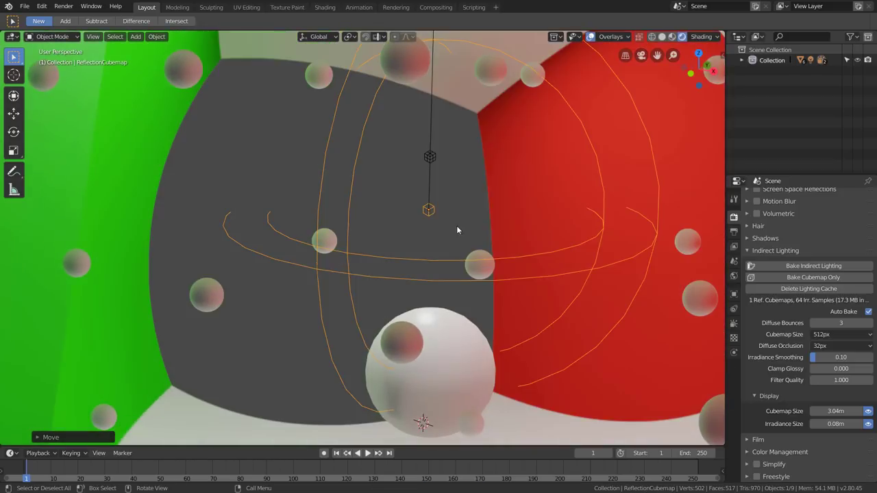
scroll(432, 210, "down", 6)
middle_click_drag(454, 186, 557, 157)
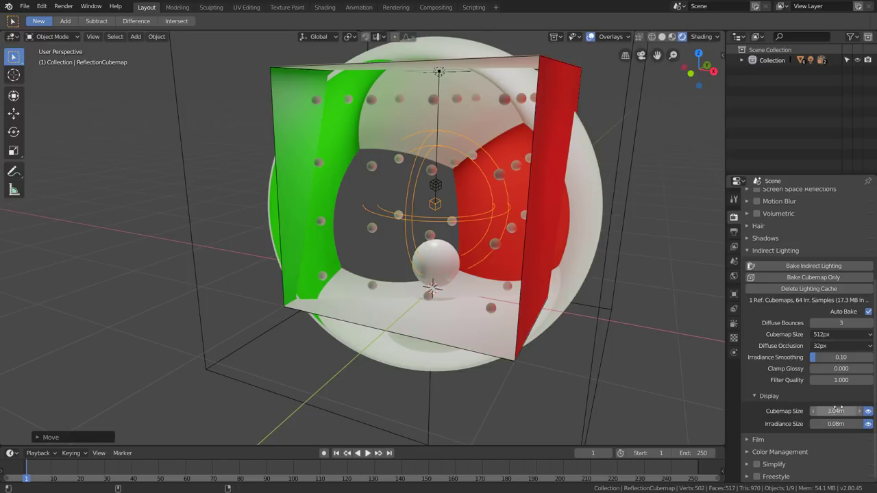
left_click_drag(836, 411, 788, 411)
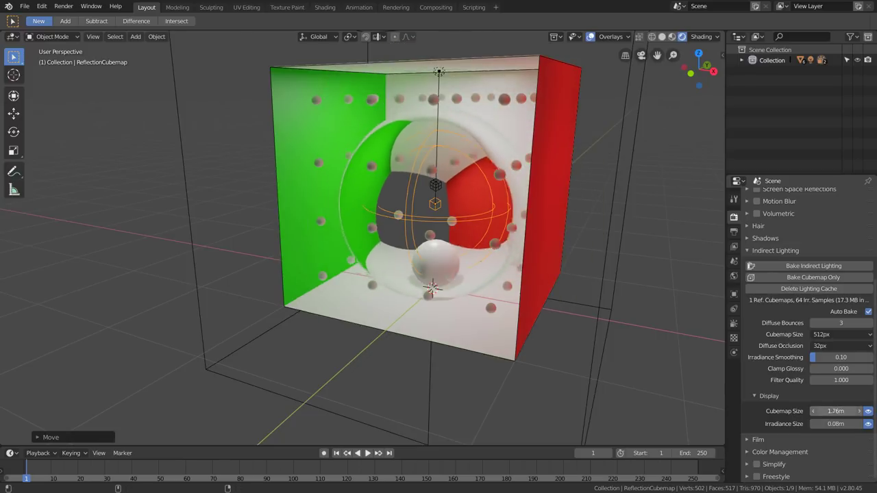
Select the white floor sphere and test a vertical move, cancelling it back onto the floor.
scroll(498, 246, "up", 5)
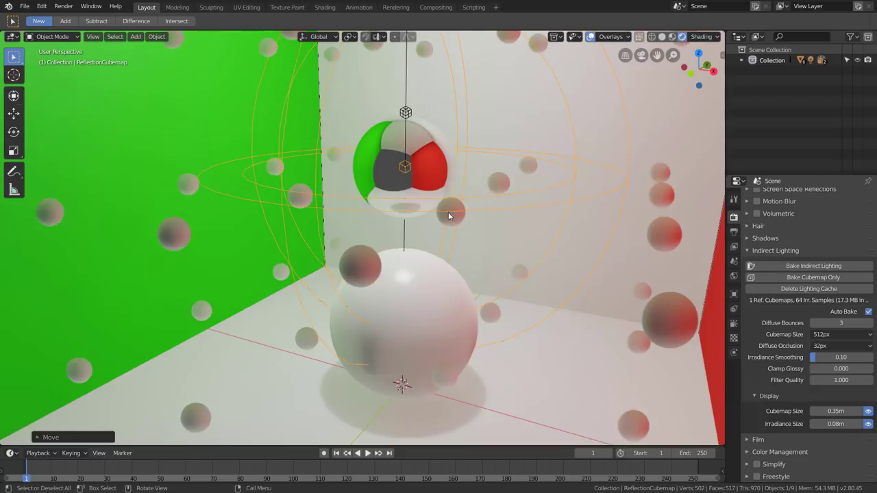
mouse_move(448, 211)
middle_mouse_down()
mouse_move(460, 223)
mouse_move(417, 150)
mouse_move(409, 163)
mouse_move(414, 260)
middle_mouse_up()
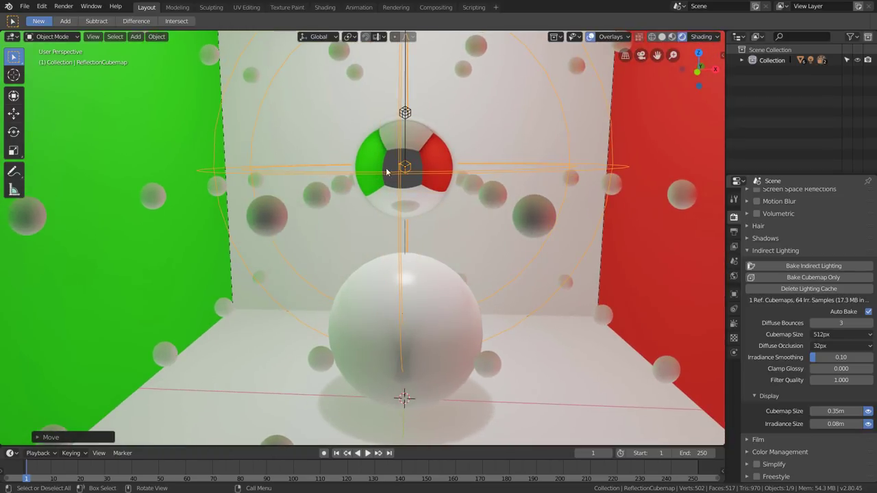
left_click(449, 285)
key("g")
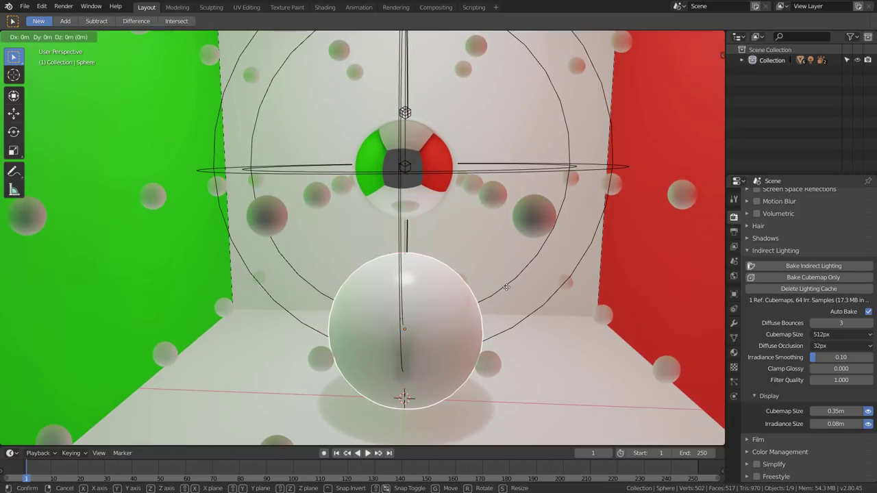
key("z")
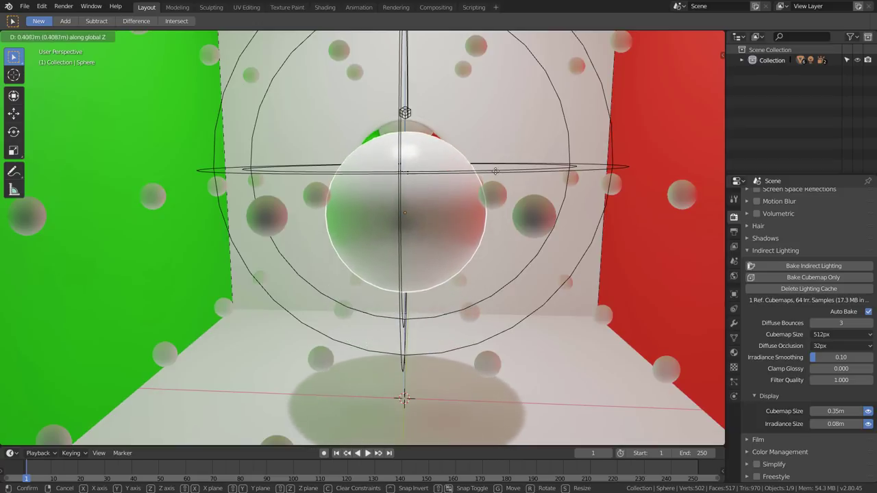
key("Escape")
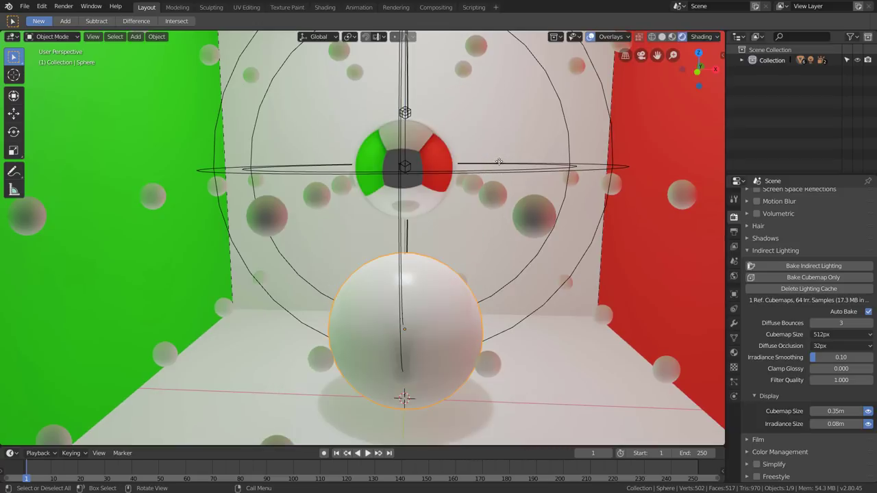
Give the sphere a new Principled BSDF material with Roughness 0.000.
left_click(734, 352)
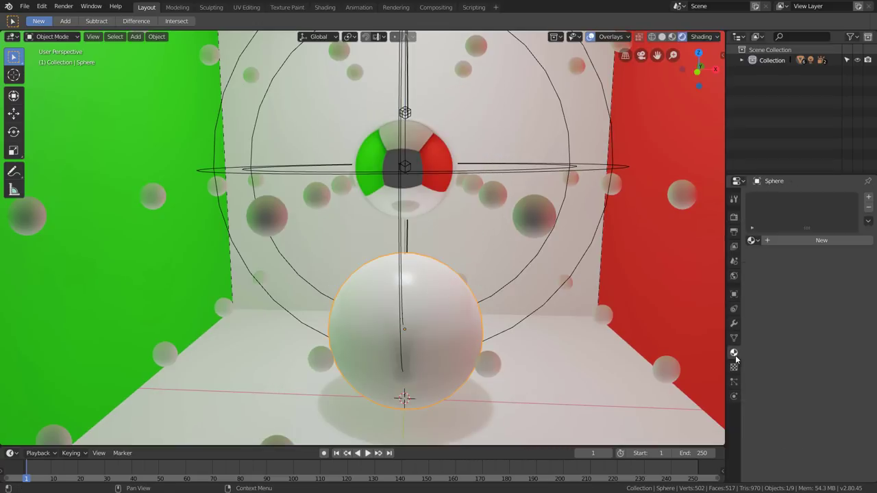
left_click(750, 241)
left_click(798, 240)
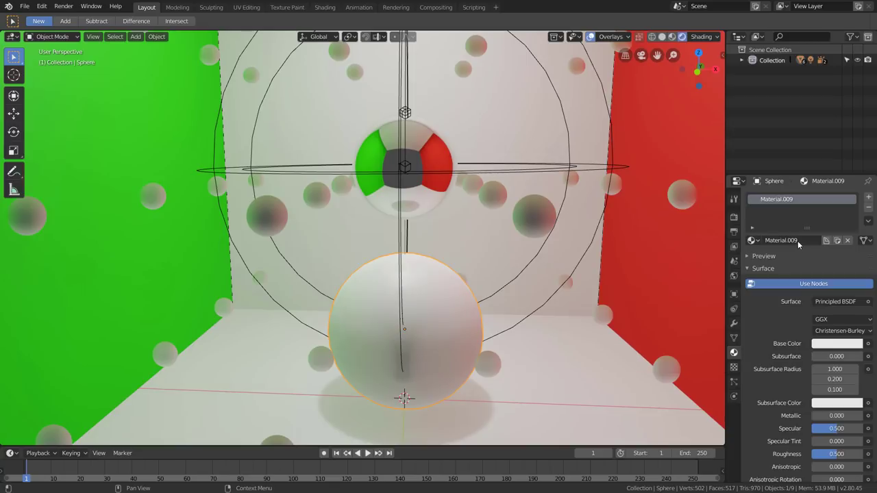
scroll(792, 368, "down", 1)
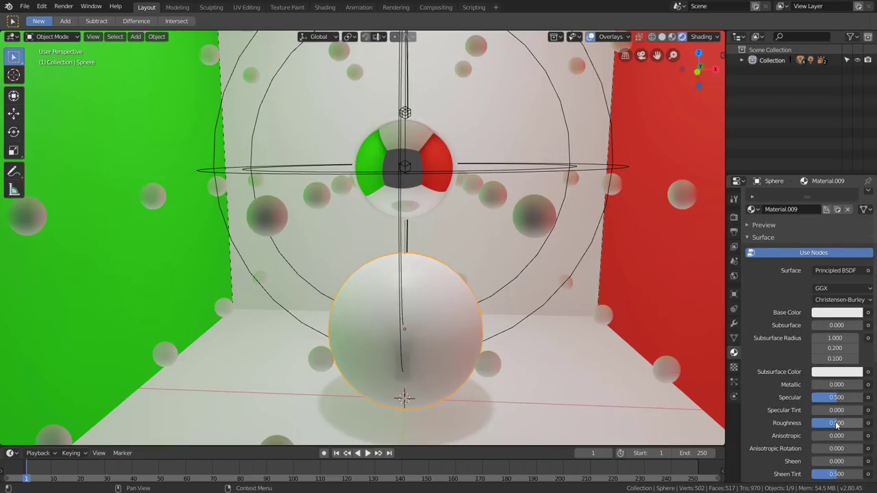
left_click_drag(842, 422, 815, 423)
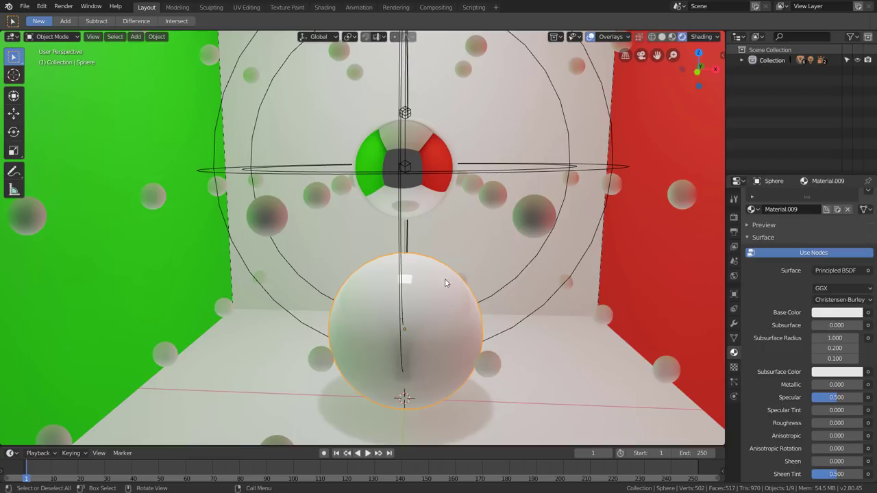
Test lifting the glossy sphere vertically, cancel it, then select the walls and reorient the view.
key("g")
key("z")
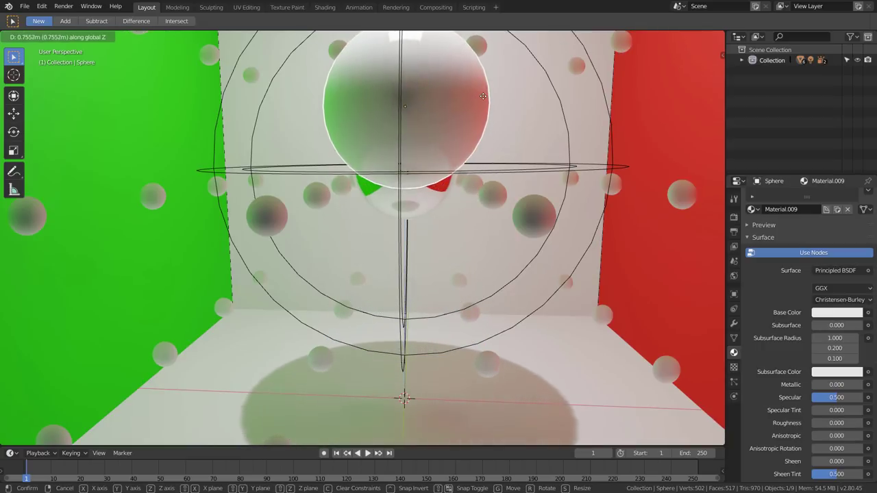
right_click(486, 272)
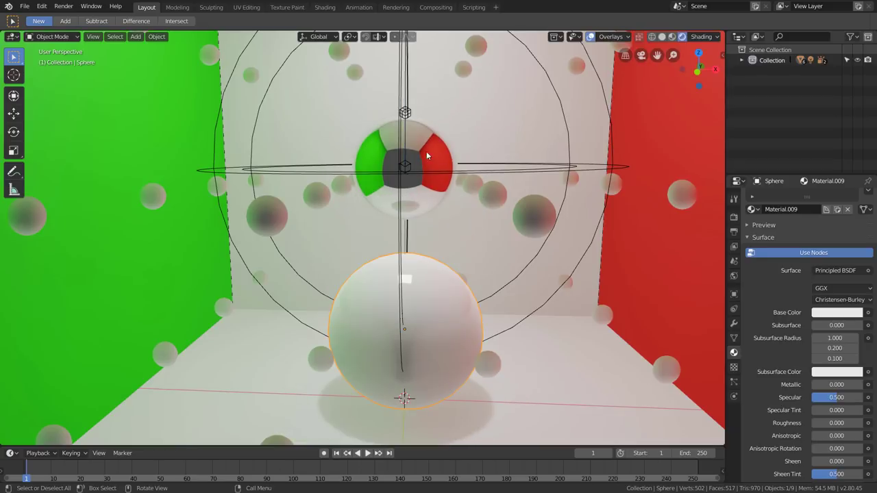
left_click(533, 160)
middle_click_drag(533, 159, 518, 221)
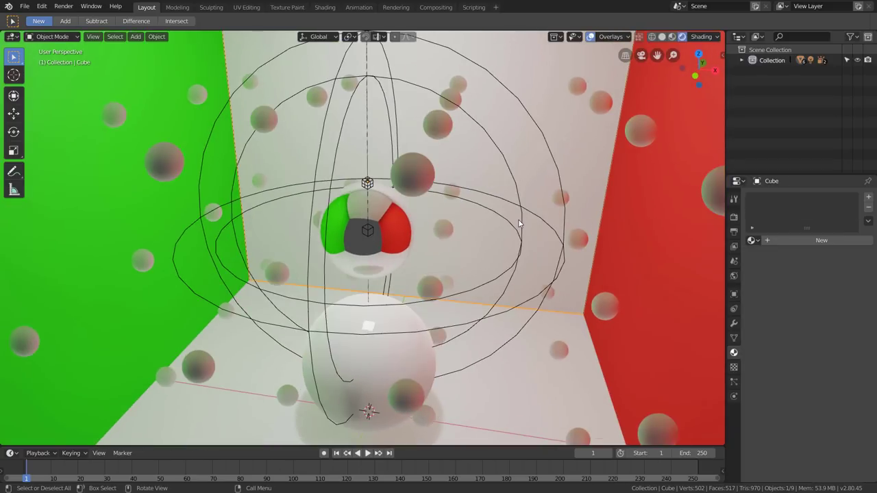
Hide the reflection cubemap preview sphere using the Cubemap Size display toggle in Render properties.
left_click(524, 236)
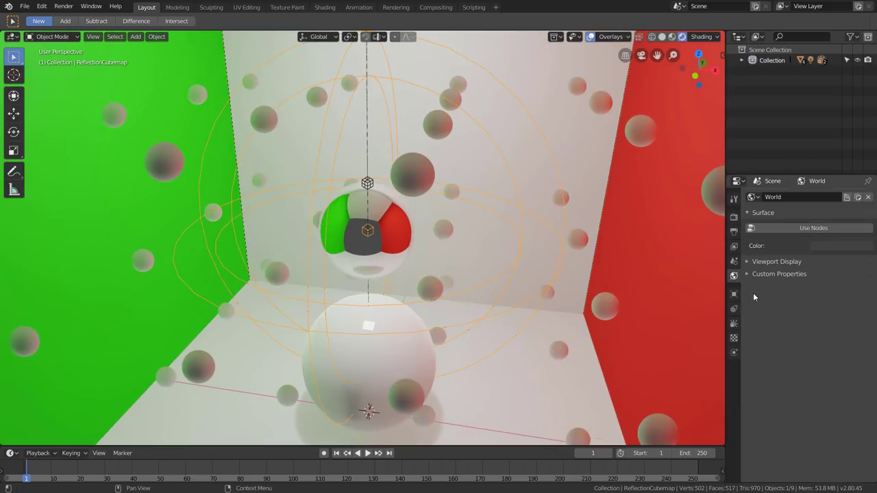
left_click(733, 323)
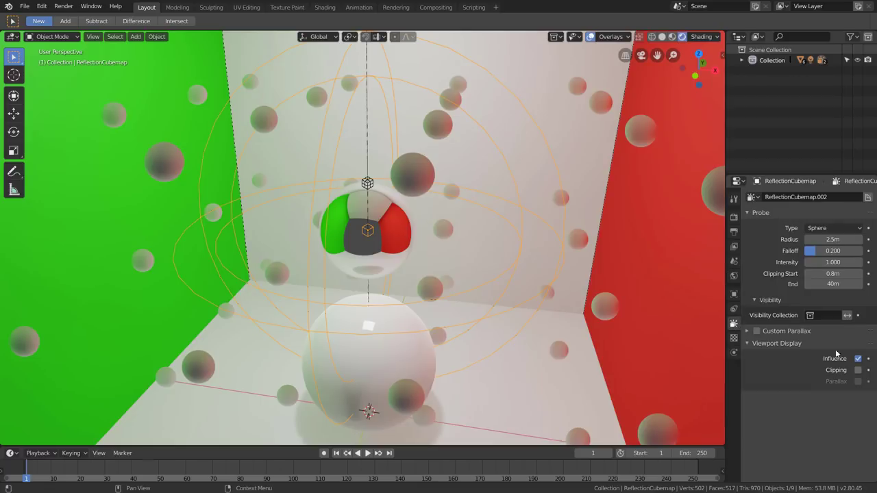
left_click(733, 219)
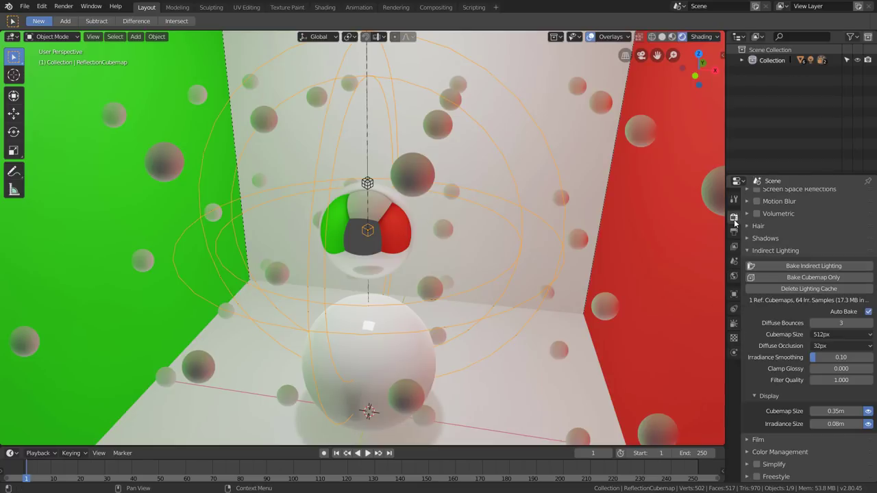
left_click(868, 411)
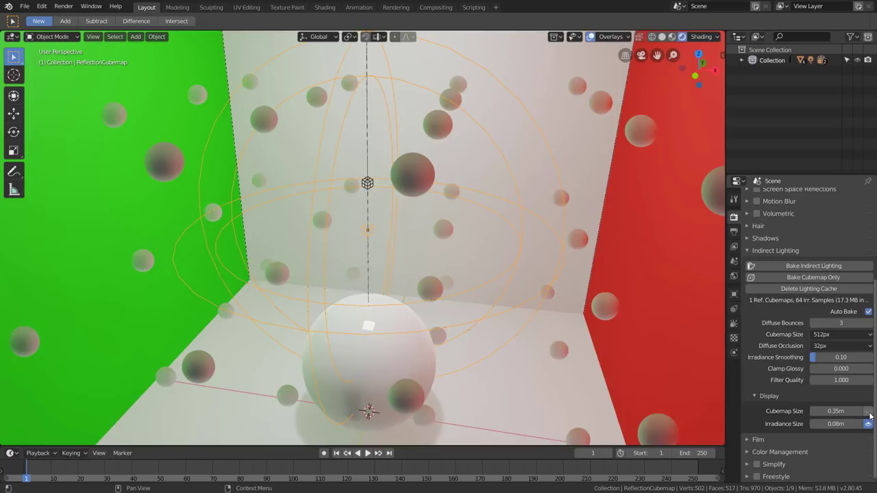
left_click(868, 411)
left_click(868, 411)
left_click(868, 411)
left_click(868, 411)
left_click(868, 411)
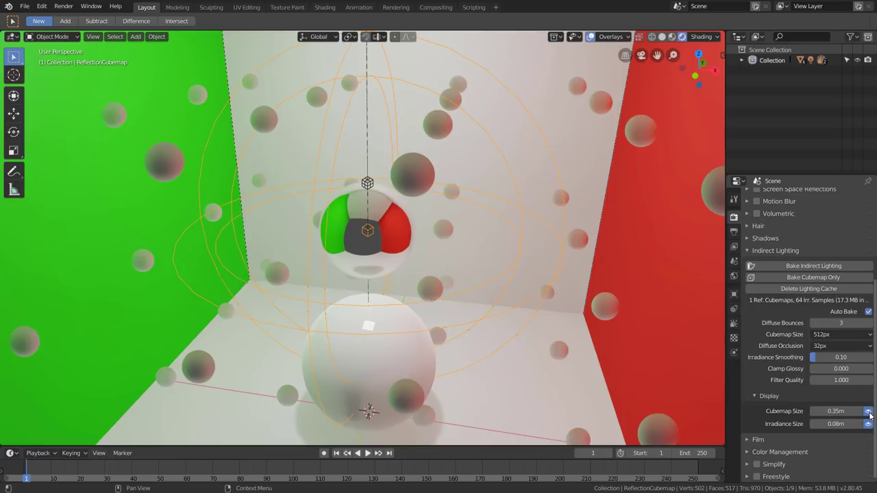
left_click(868, 411)
middle_click_drag(622, 356, 562, 267)
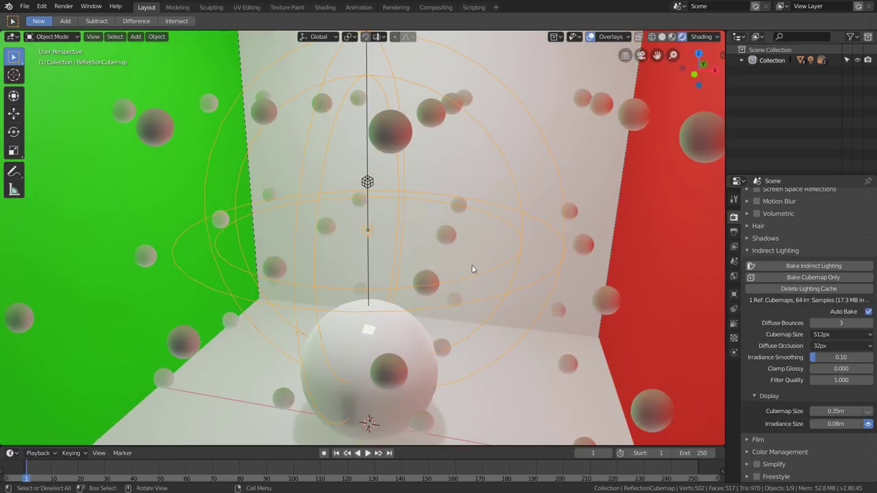
Select the irradiance volume and reframe the view to show the whole box.
left_click(563, 337)
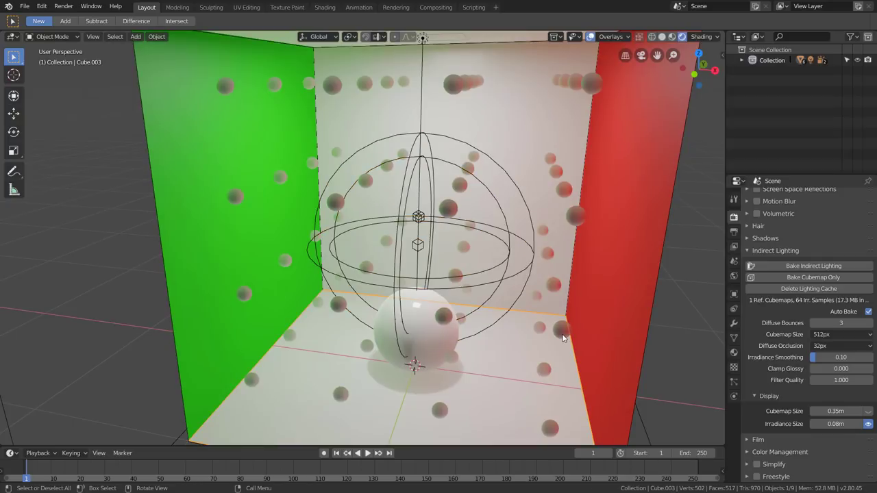
left_click(645, 421)
mouse_move(645, 421)
middle_mouse_down()
mouse_move(519, 307)
mouse_move(530, 243)
middle_mouse_up()
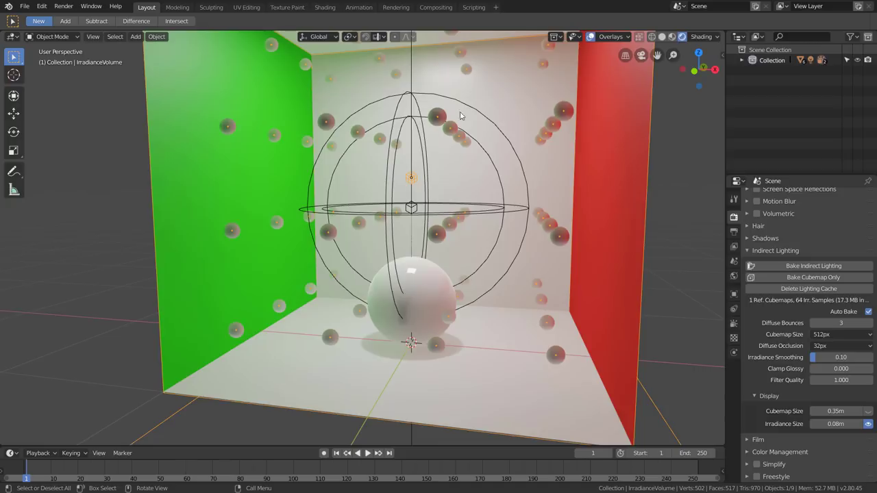
scroll(307, 124, "up", 5)
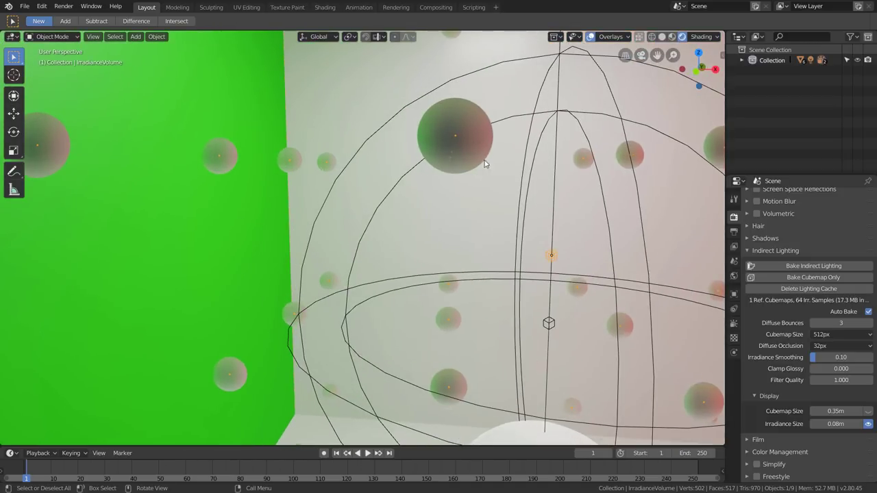
scroll(481, 136, "down", 2)
scroll(479, 131, "down", 3)
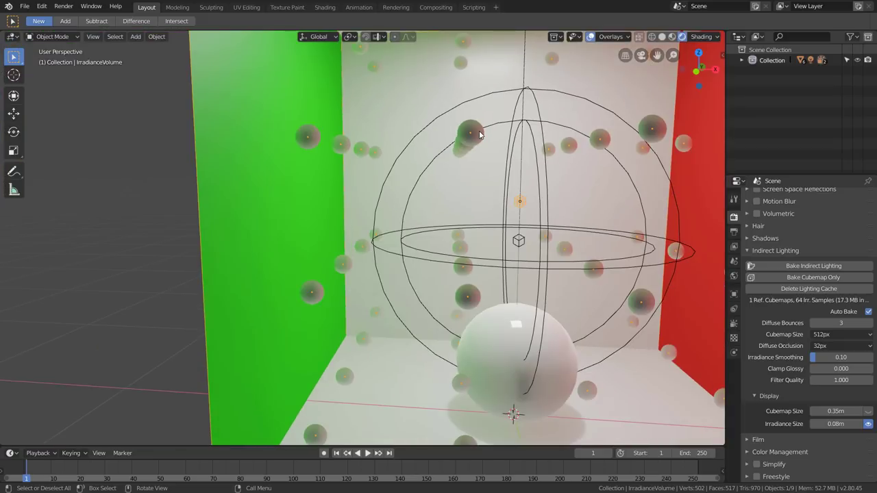
scroll(480, 135, "down", 2)
scroll(489, 189, "down", 2)
scroll(489, 190, "down", 3)
mouse_move(507, 189)
middle_mouse_down()
mouse_move(521, 189)
mouse_move(509, 187)
middle_mouse_up()
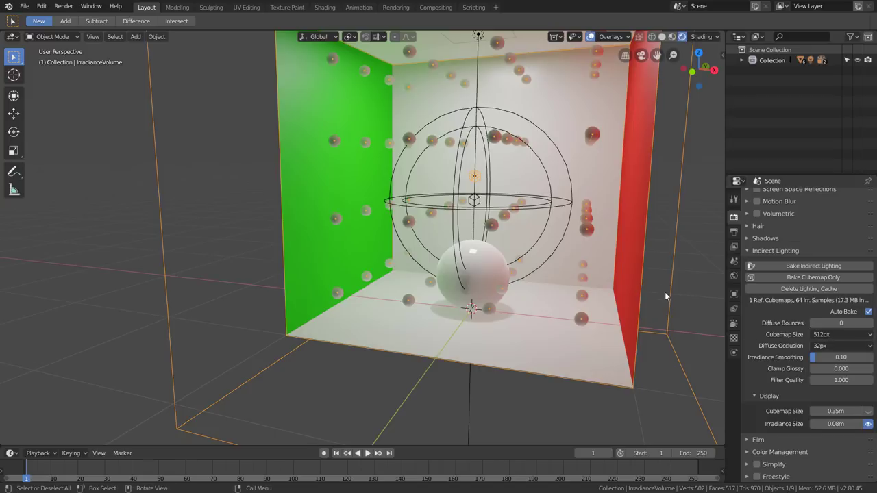
left_click(796, 267)
middle_click_drag(662, 302, 633, 308)
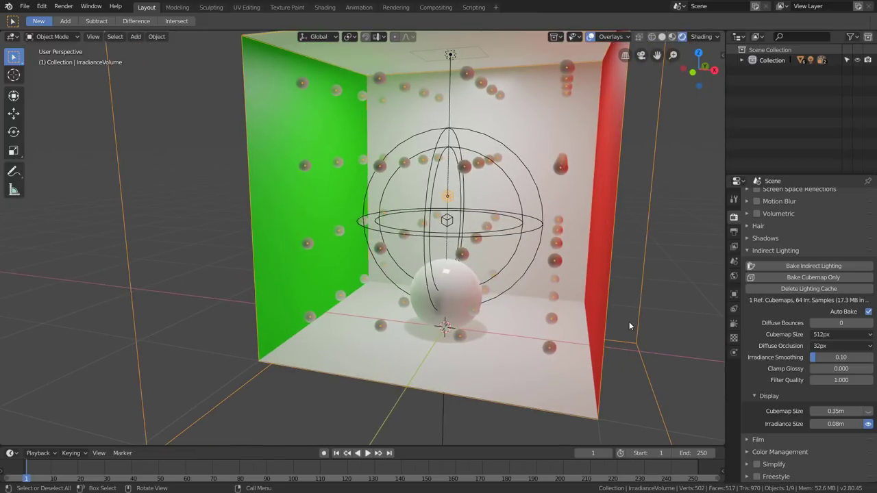
Bake Indirect Lighting from Render properties, orbiting the box while it computes.
left_click(734, 323)
key("ctrl+shift+b")
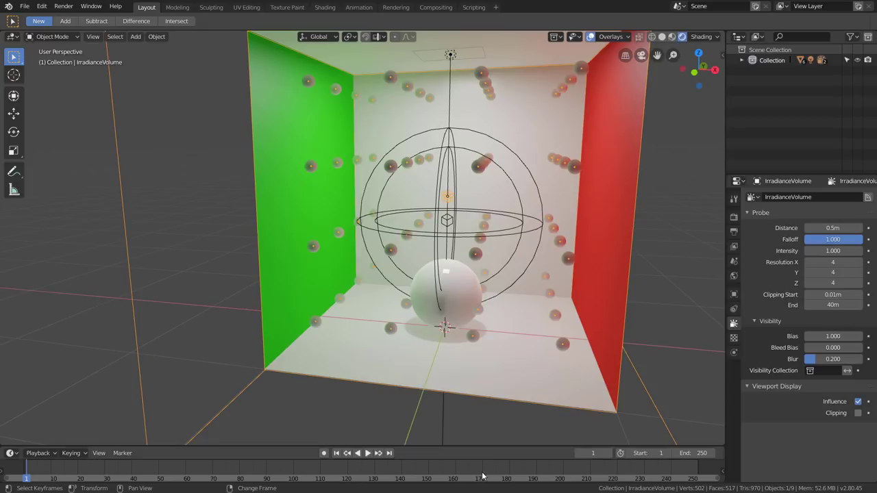
middle_click_drag(565, 315, 562, 313)
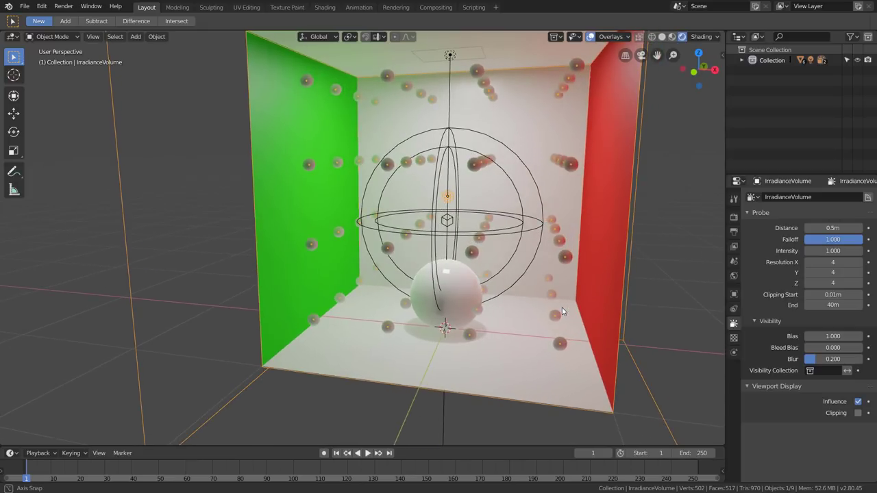
left_click(734, 217)
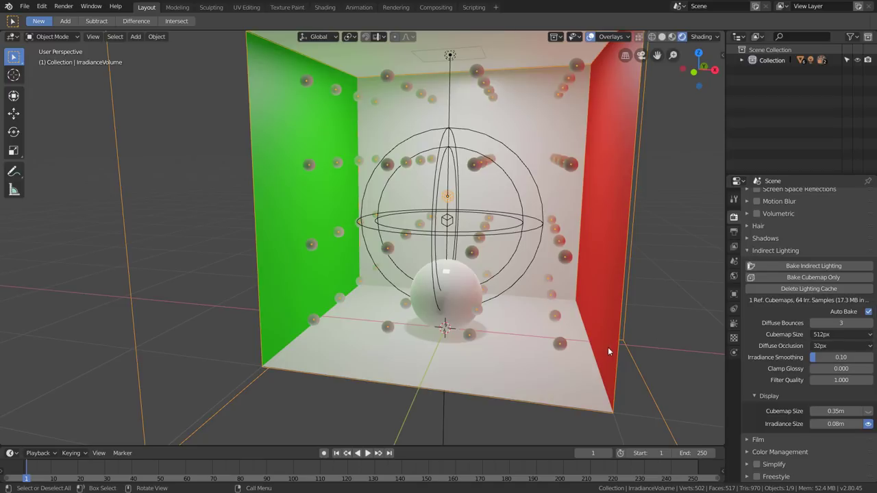
left_click(813, 267)
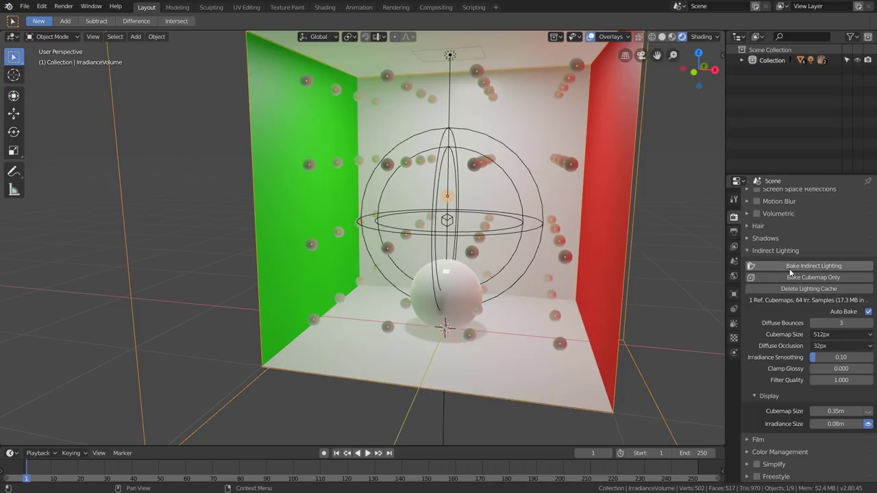
mouse_move(495, 419)
middle_mouse_down()
mouse_move(604, 304)
mouse_move(603, 279)
middle_mouse_up()
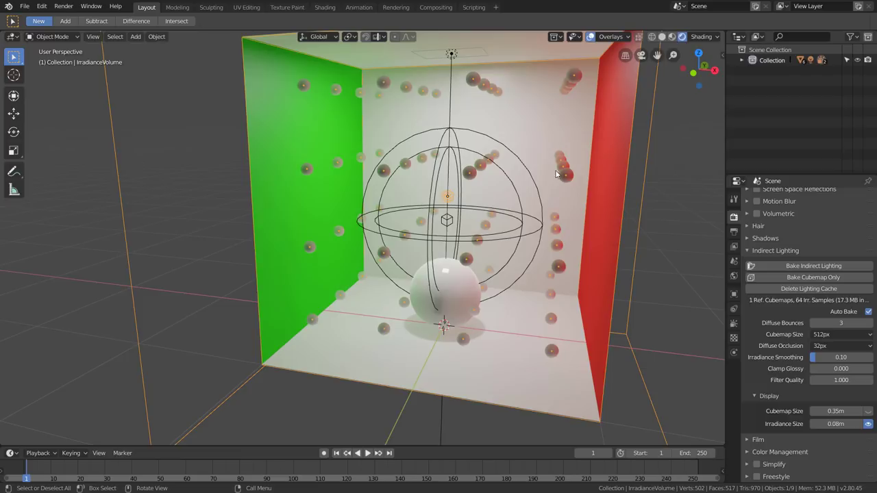
Raise the irradiance volume to a 10×11×12 grid and orbit around the denser probes.
left_click(734, 323)
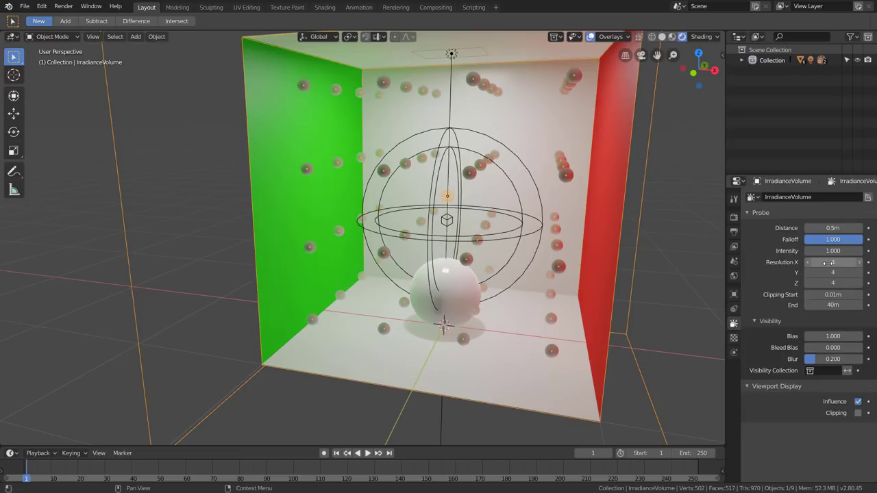
left_click_drag(852, 262, 860, 262)
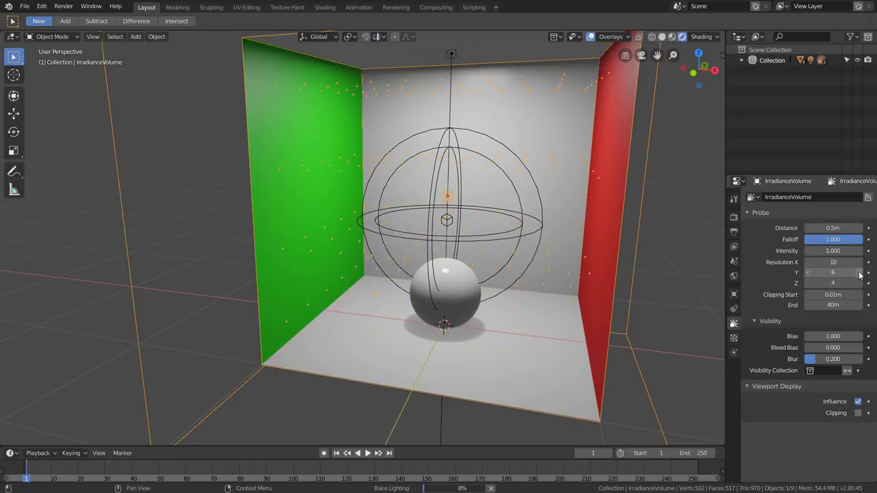
left_click_drag(859, 274, 867, 283)
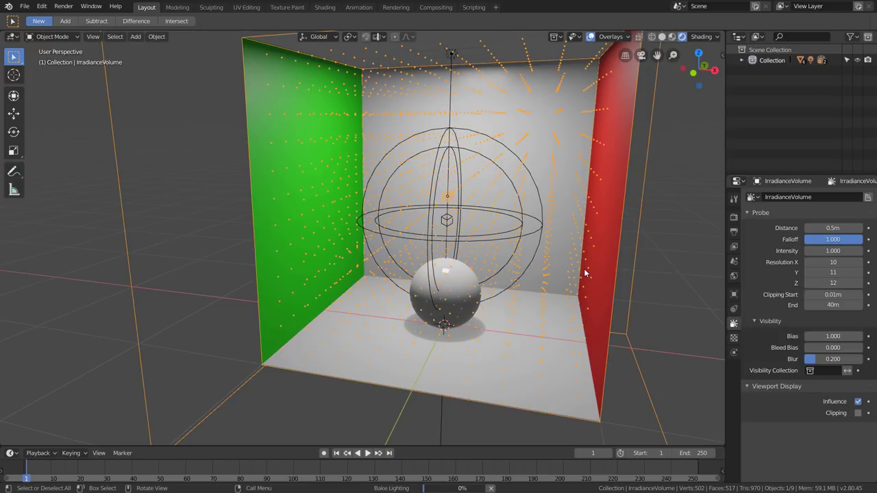
middle_click_drag(560, 265, 443, 180)
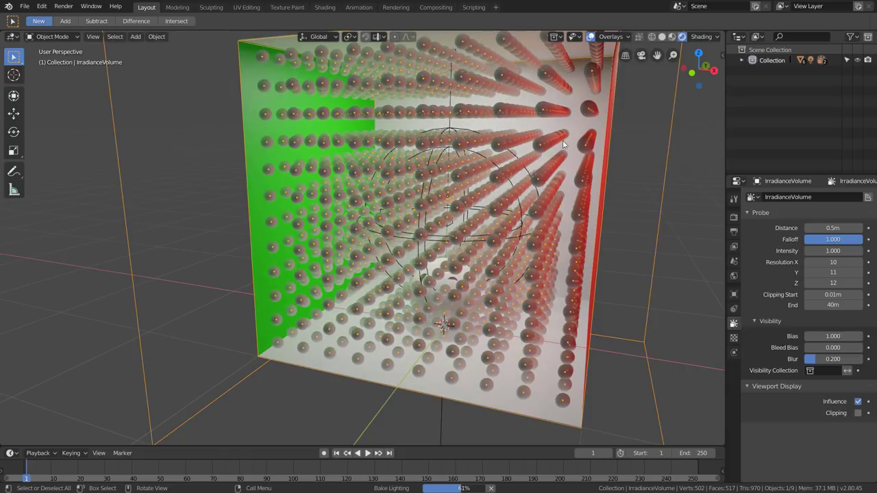
mouse_move(524, 177)
middle_mouse_down()
mouse_move(466, 209)
mouse_move(525, 224)
middle_mouse_up()
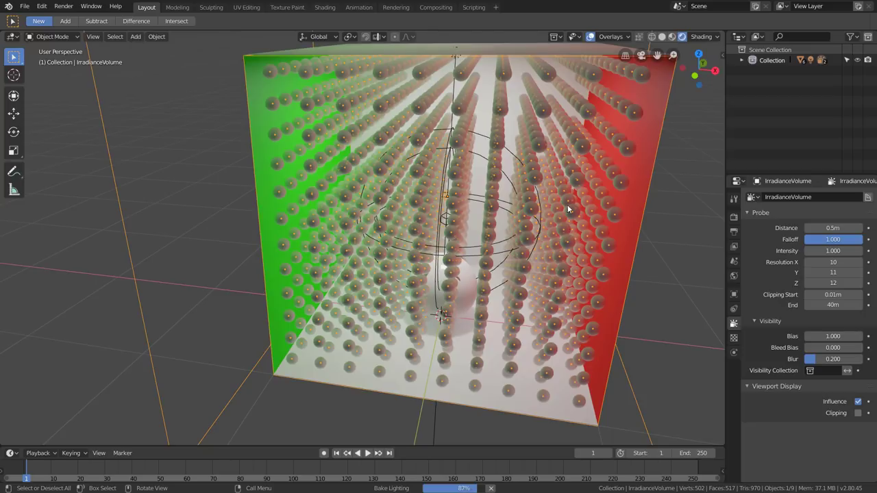
mouse_move(329, 198)
middle_mouse_down()
mouse_move(548, 216)
mouse_move(528, 210)
middle_mouse_up()
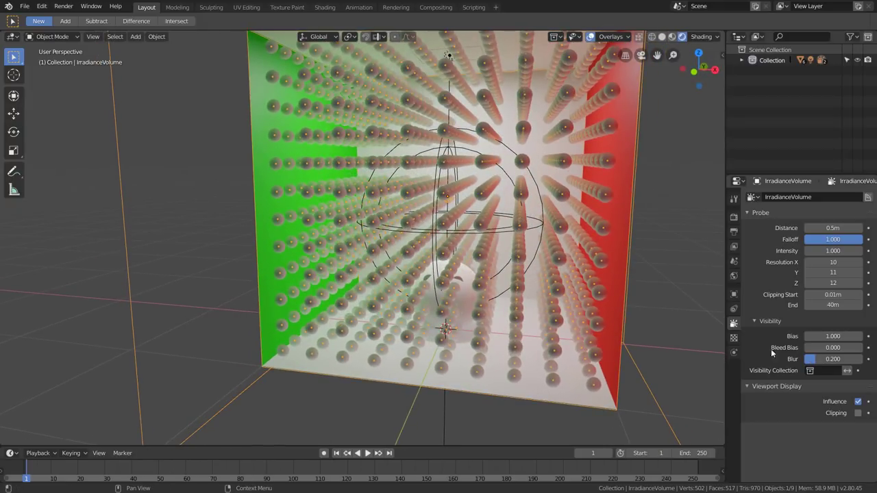
Turn off the Irradiance Size display so the sample spheres are hidden.
left_click(737, 217)
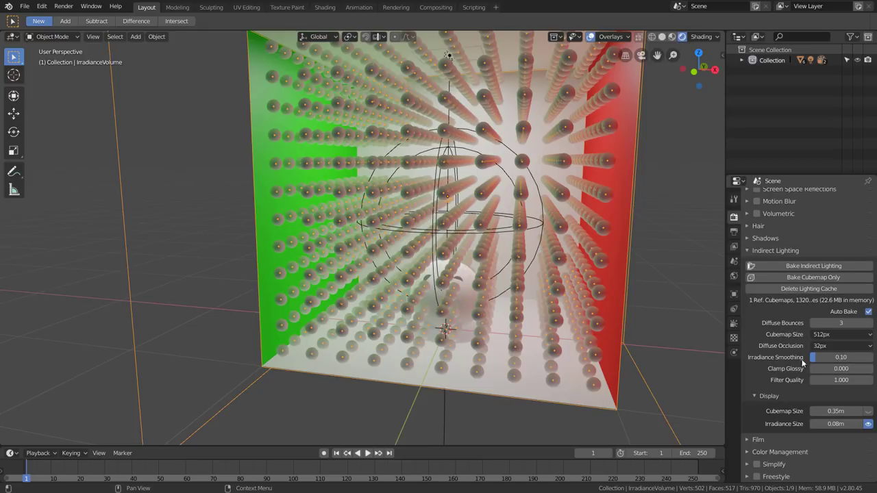
left_click(868, 424)
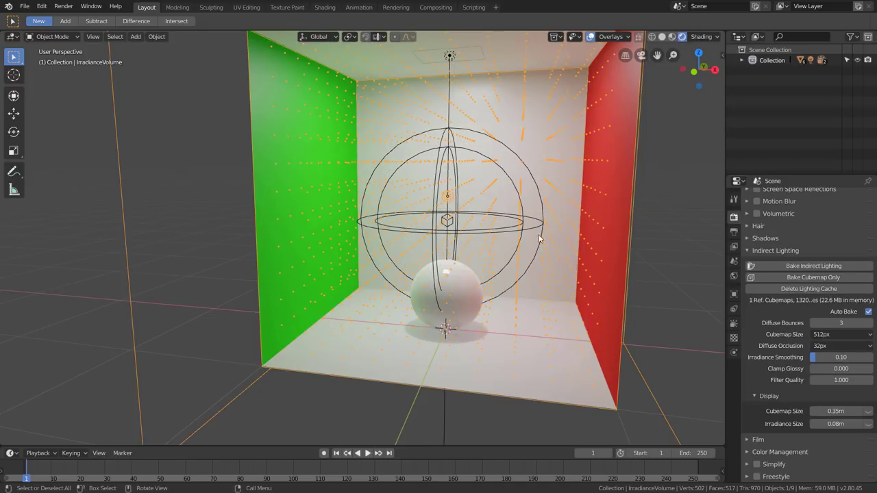
mouse_move(479, 226)
middle_mouse_down()
mouse_move(529, 225)
mouse_move(499, 242)
middle_mouse_up()
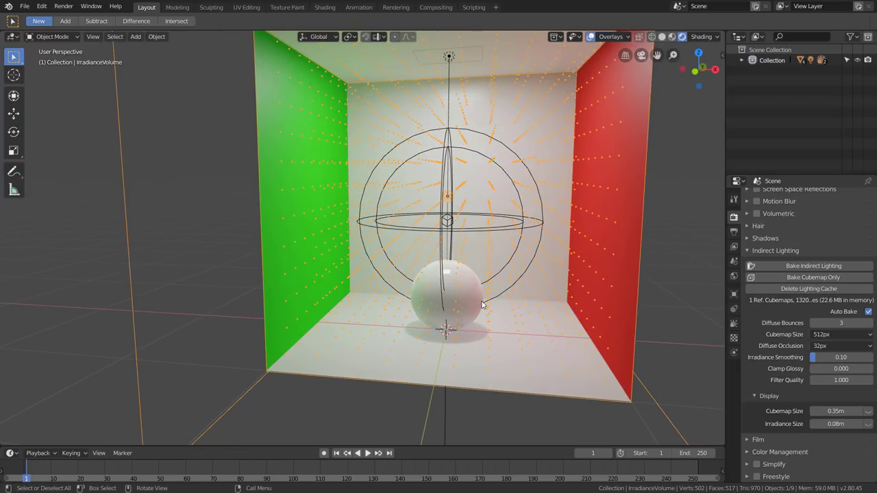
Duplicate the glossy sphere, scale the copy down and place it near the upper left.
left_click(466, 274)
key("shift+d")
key("z")
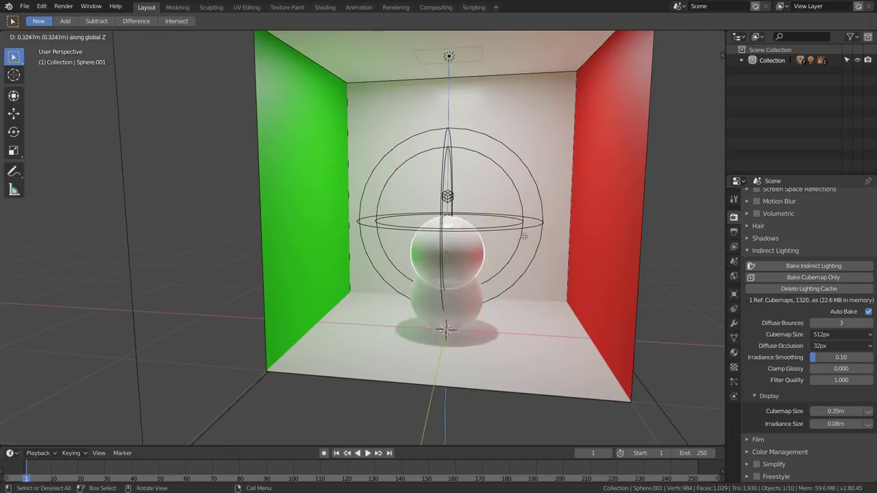
left_click(571, 271)
key("s")
left_click(473, 236)
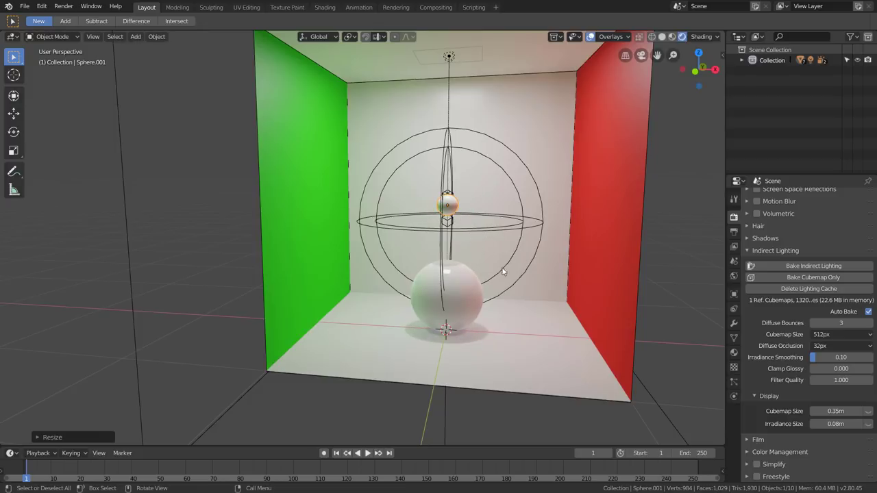
key("g")
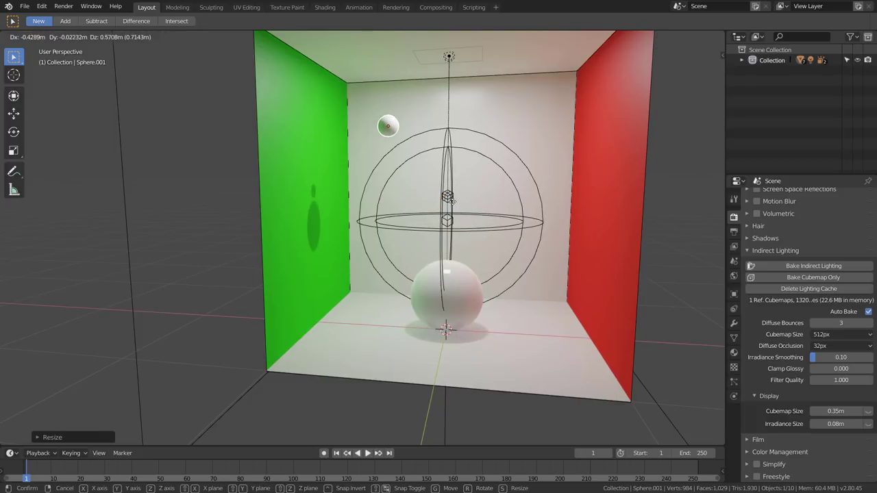
left_click(455, 206)
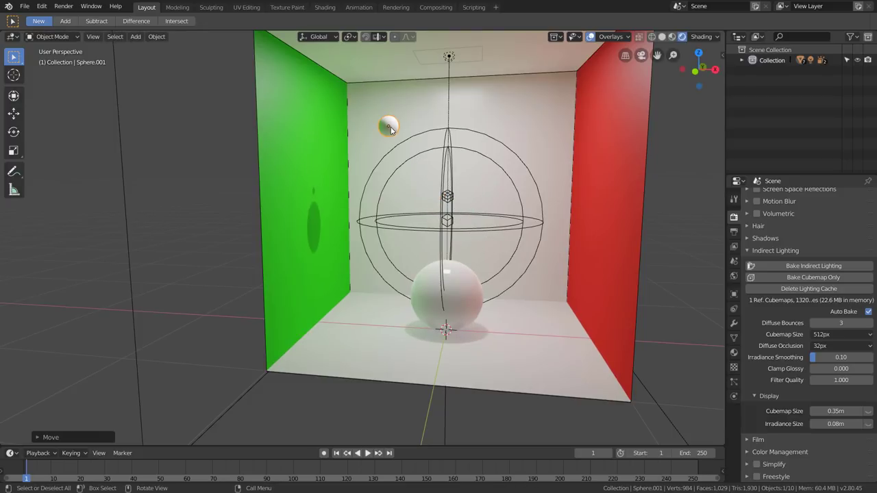
Switch the small sphere's surface to Emission with strength 25.2.
left_click(733, 352)
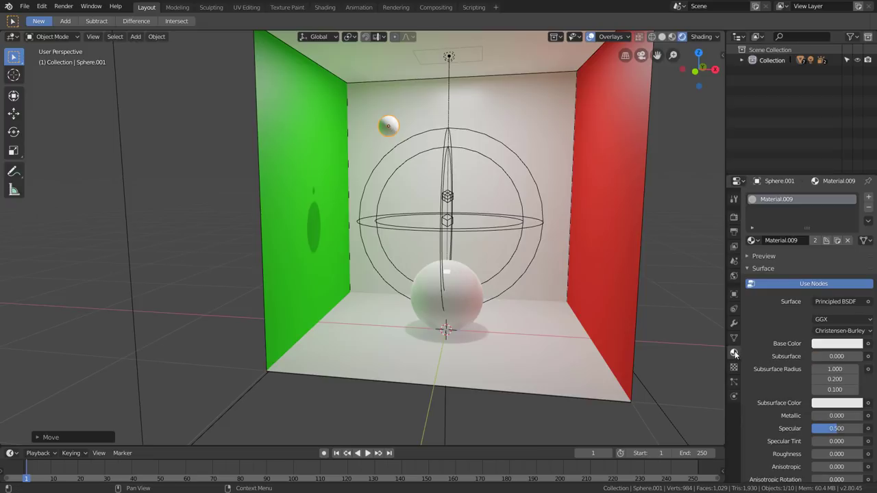
left_click(825, 302)
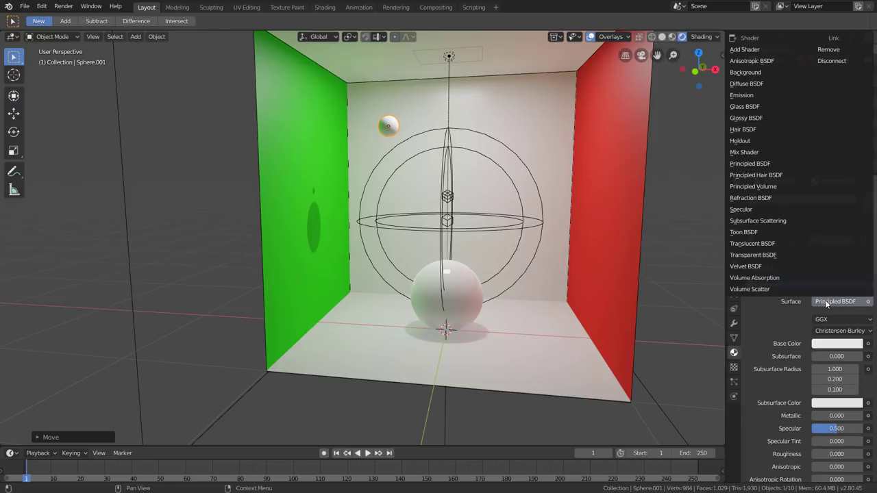
left_click(763, 95)
left_click_drag(836, 331, 856, 332)
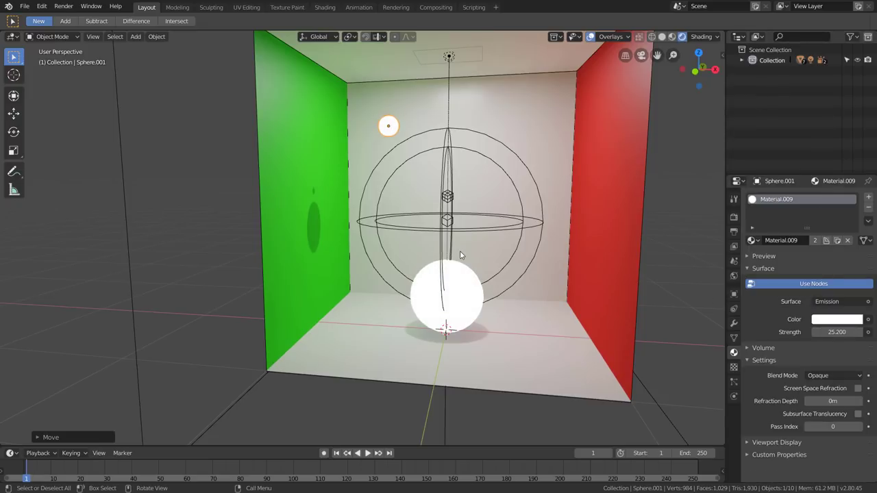
left_click(654, 400)
scroll(613, 339, "down", 2)
Orbit the box while lighting rebakes, then select the cube and the floor sphere.
scroll(611, 317, "down", 1)
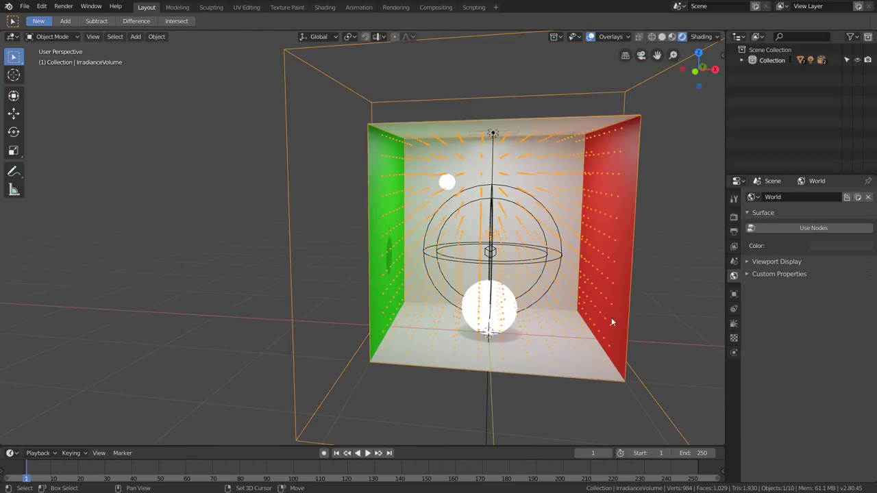
middle_click_drag(602, 312, 485, 225)
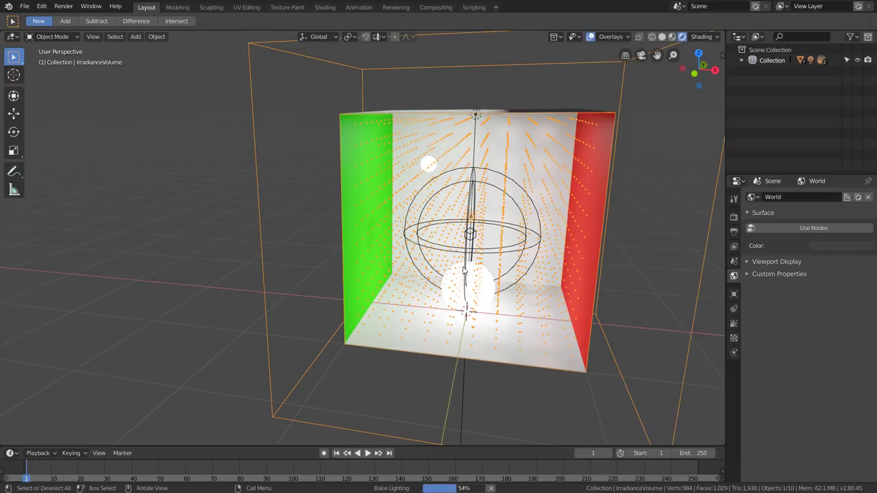
middle_click_drag(466, 274, 472, 248)
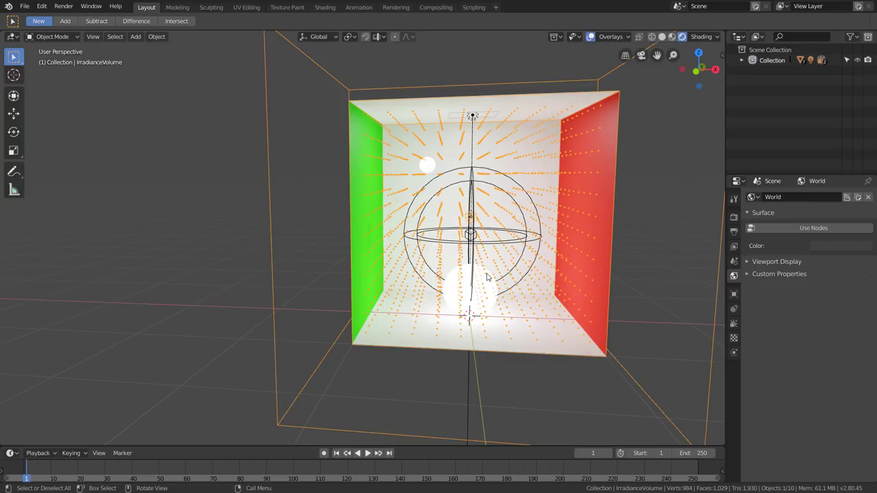
left_click(487, 276)
left_click(487, 274)
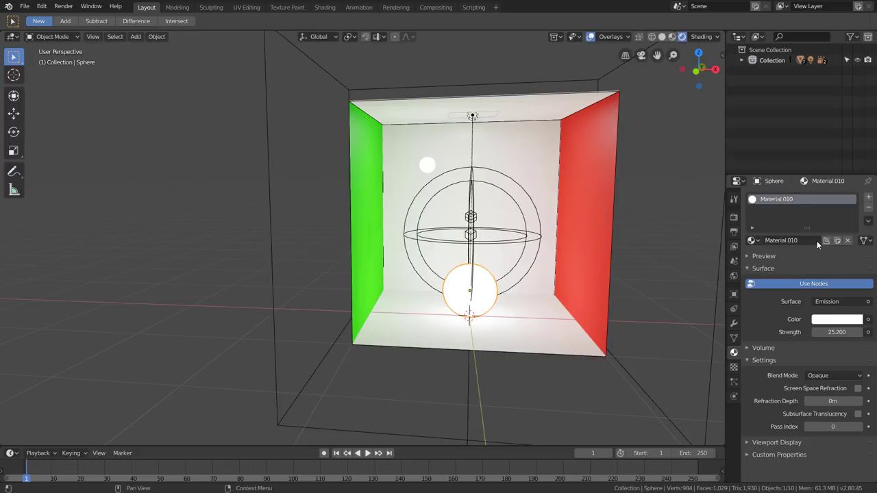
Switch the floor sphere's surface back to Principled BSDF.
left_click(820, 301)
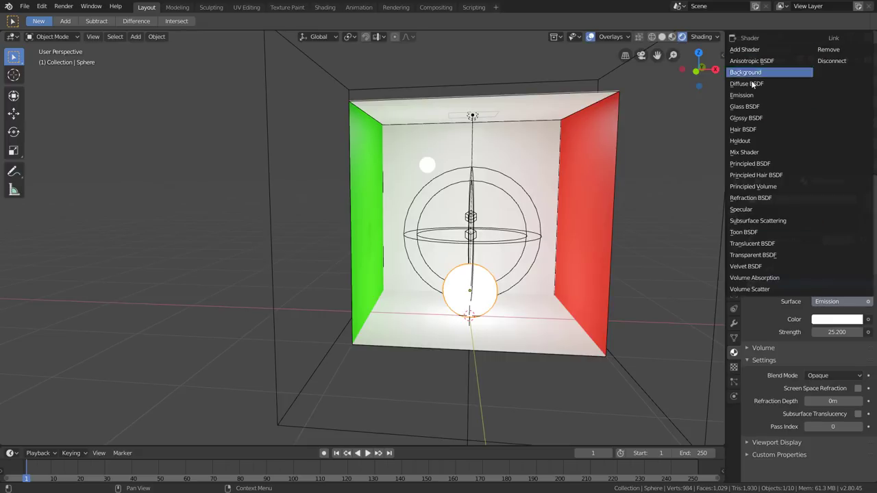
left_click(758, 163)
mouse_move(527, 192)
middle_mouse_down()
mouse_move(509, 188)
mouse_move(684, 334)
middle_mouse_up()
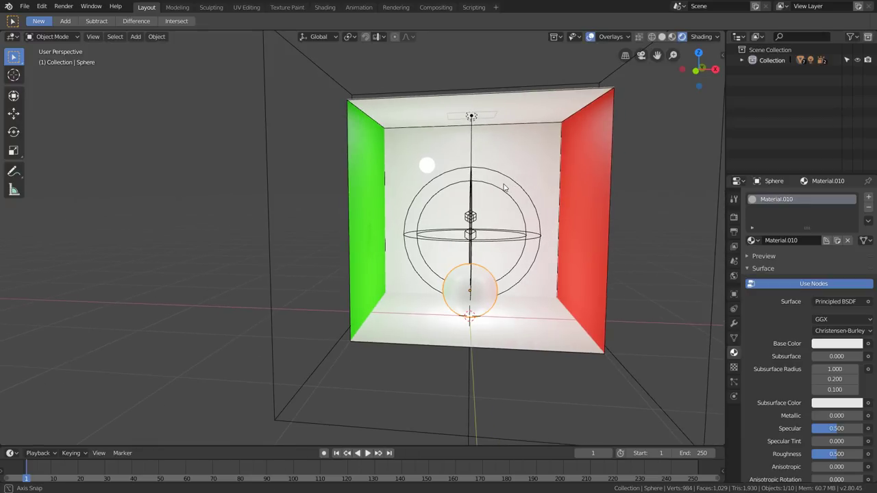
Select the irradiance volume and orbit to a frontal view while its lighting rebakes.
left_click(711, 343)
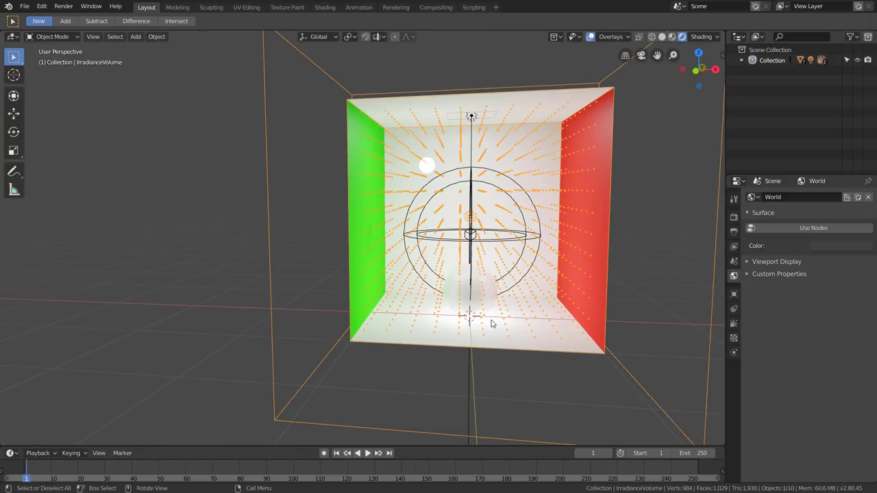
scroll(491, 323, "up", 3)
scroll(491, 323, "up", 2)
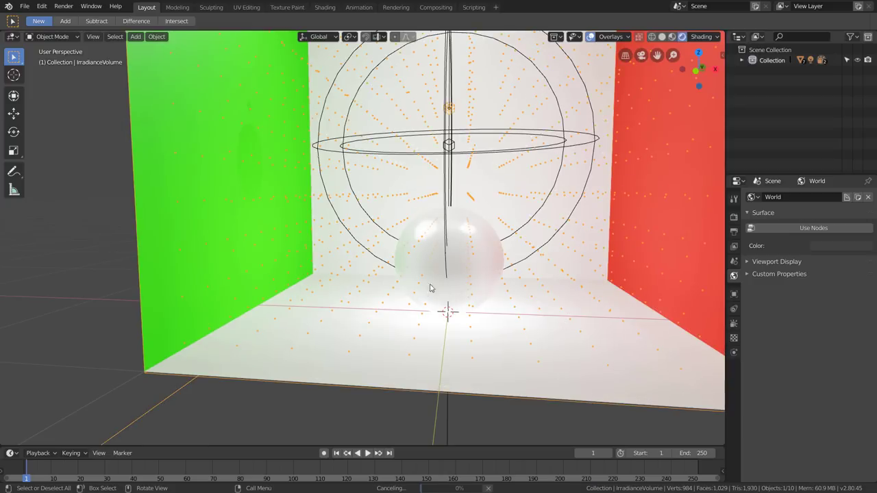
mouse_move(564, 328)
middle_mouse_down()
mouse_move(505, 262)
mouse_move(482, 296)
mouse_move(464, 276)
mouse_move(480, 271)
mouse_move(468, 299)
mouse_move(467, 288)
mouse_move(347, 231)
middle_mouse_up()
mouse_move(496, 177)
middle_mouse_down()
mouse_move(425, 234)
mouse_move(457, 230)
mouse_move(452, 251)
middle_mouse_up()
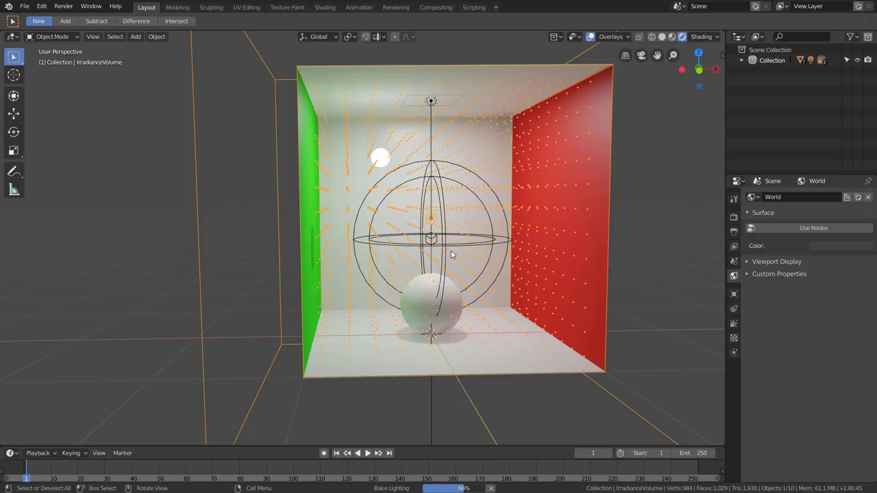
Select the glossy sphere and try moving it, leaving it on the floor.
right_click(422, 288)
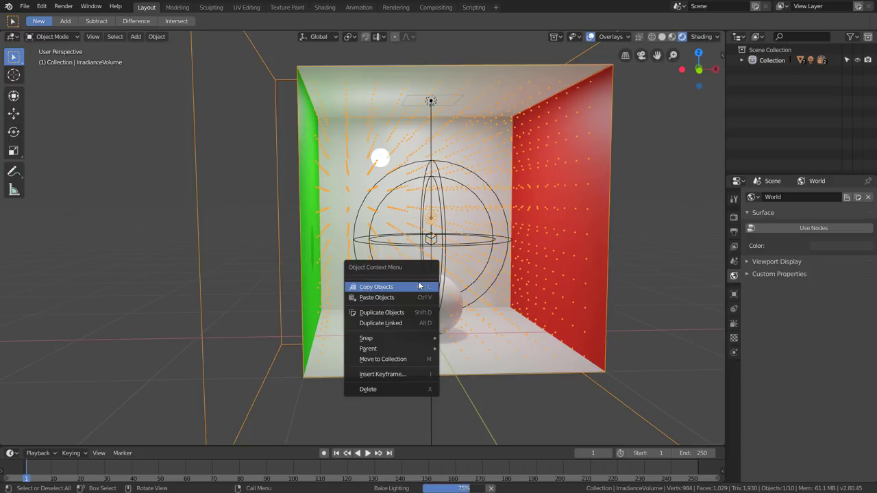
left_click(450, 292)
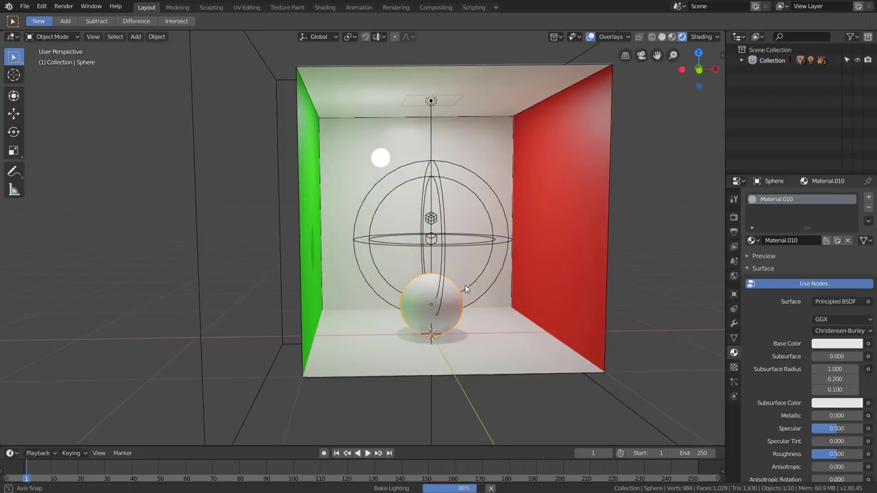
middle_click_drag(463, 293, 459, 320)
key("g")
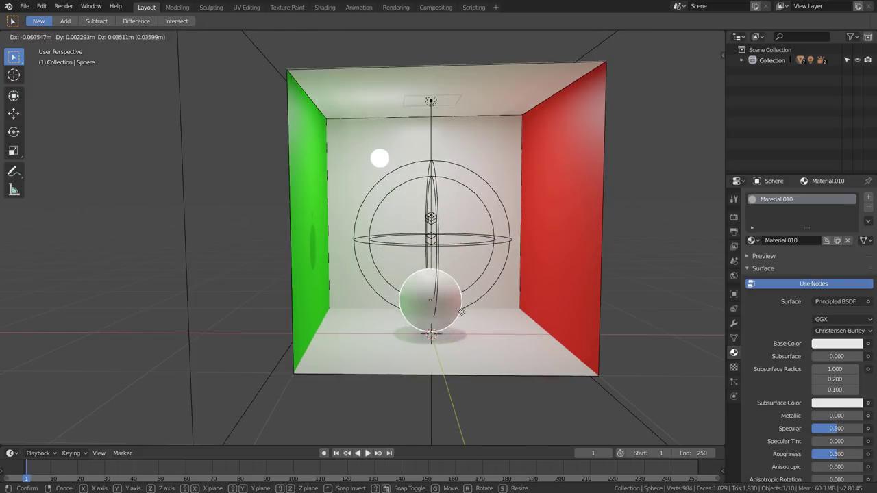
left_click(465, 314)
mouse_move(465, 313)
middle_mouse_down()
mouse_move(455, 300)
mouse_move(475, 298)
middle_mouse_up()
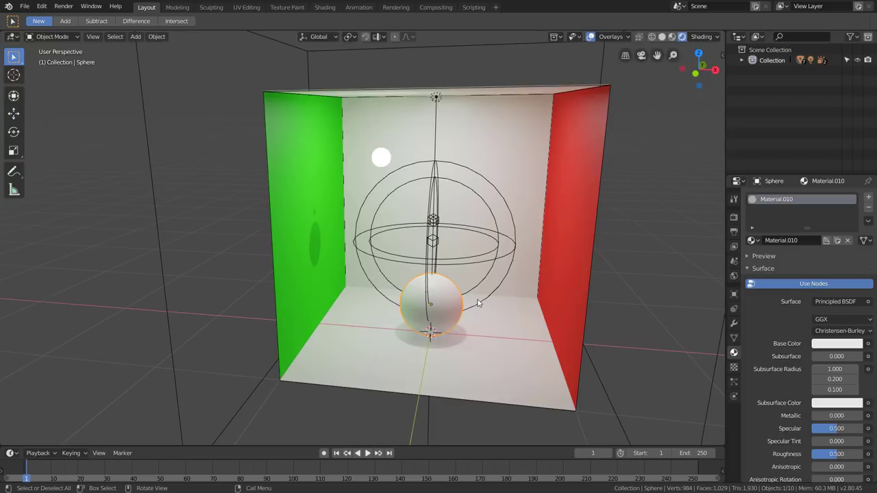
key("g")
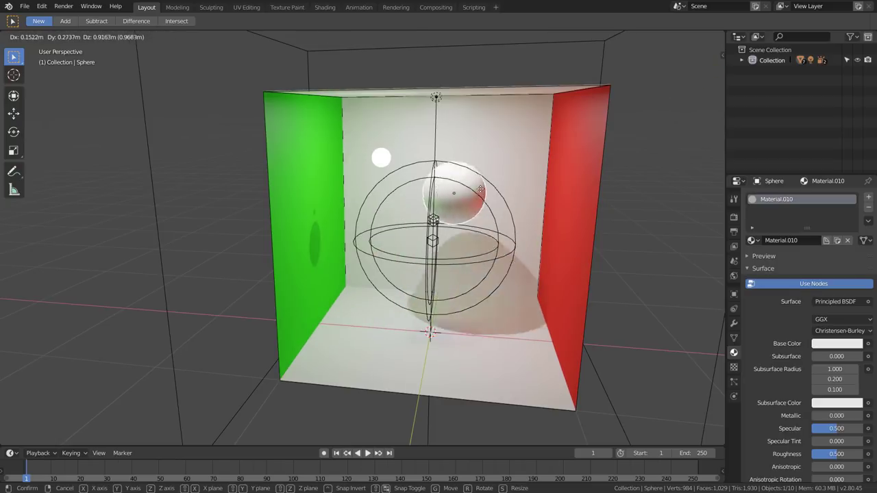
right_click(497, 243)
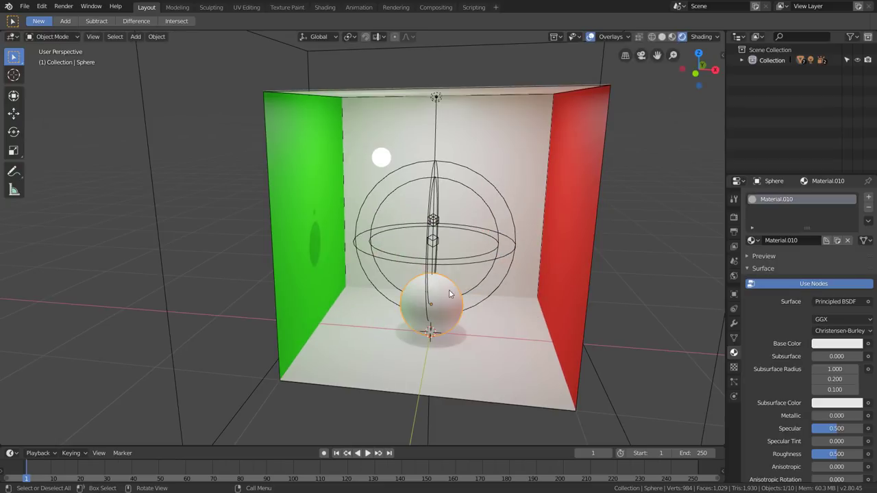
middle_click_drag(451, 294, 450, 291)
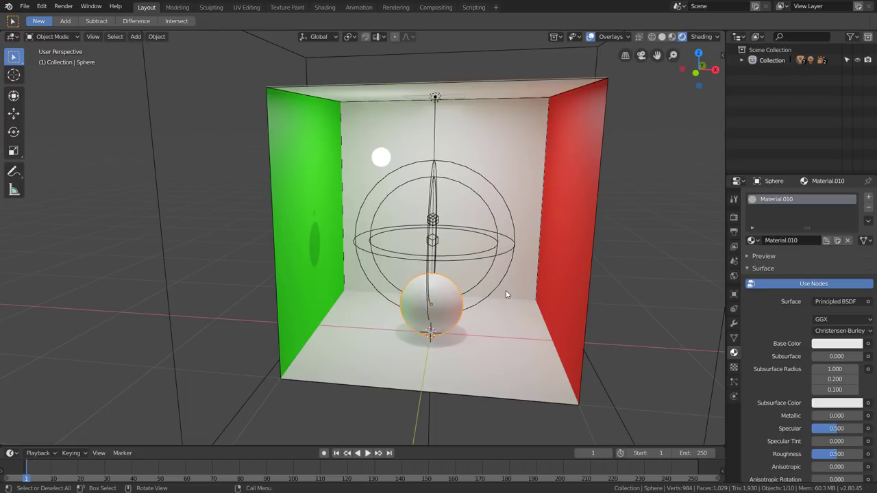
middle_click_drag(506, 290, 459, 284)
Move the sphere outside the box's left side and reframe the view around the box.
key("g")
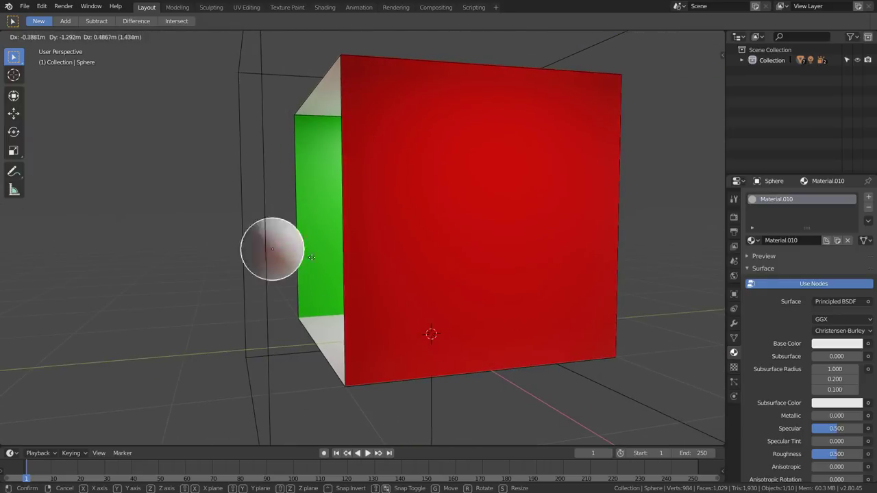
left_click(180, 243)
mouse_move(180, 243)
middle_mouse_down()
mouse_move(425, 278)
mouse_move(290, 327)
middle_mouse_up()
scroll(289, 326, "up", 4)
scroll(290, 327, "up", 1)
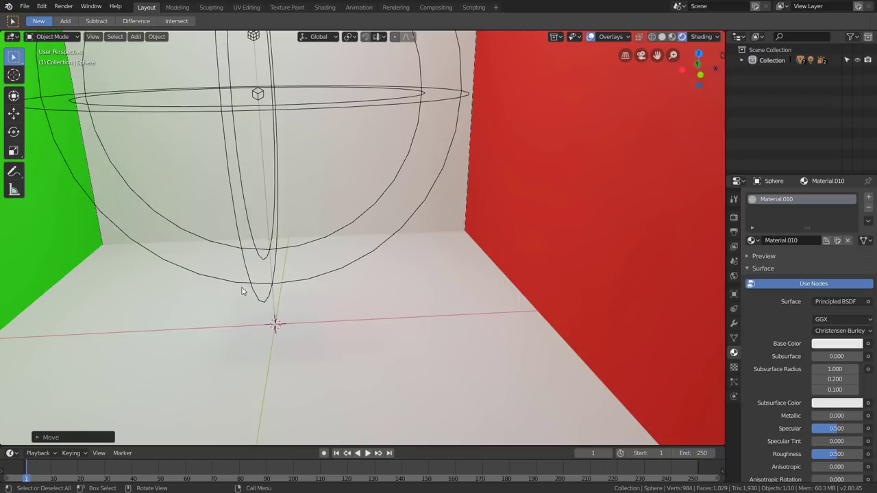
scroll(372, 311, "down", 3)
middle_click_drag(354, 305, 389, 308, "shift")
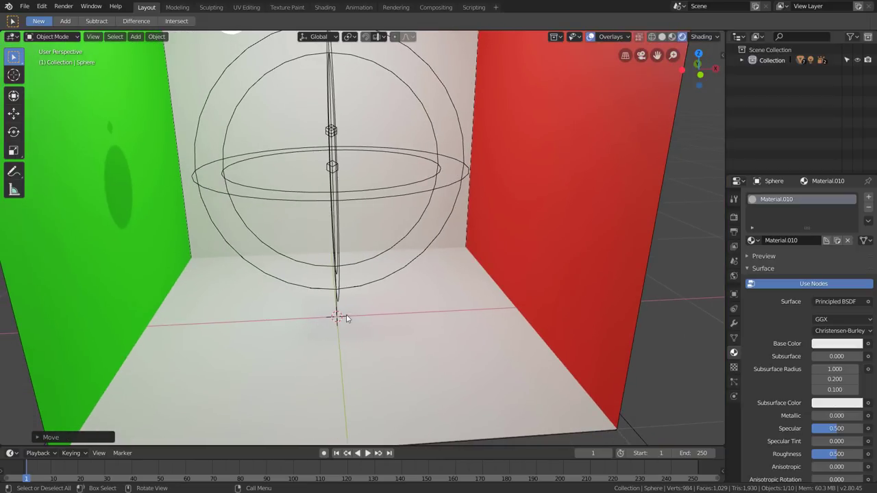
scroll(356, 333, "down", 4)
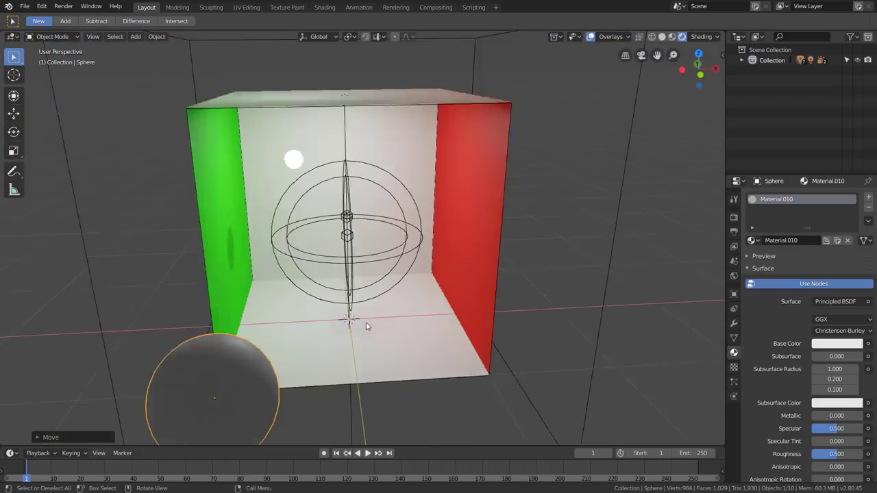
mouse_move(366, 326)
middle_mouse_down()
mouse_move(387, 331)
mouse_move(329, 314)
mouse_move(318, 373)
middle_mouse_up()
Carry the sphere back into the box and place it floating mid-box.
key("g")
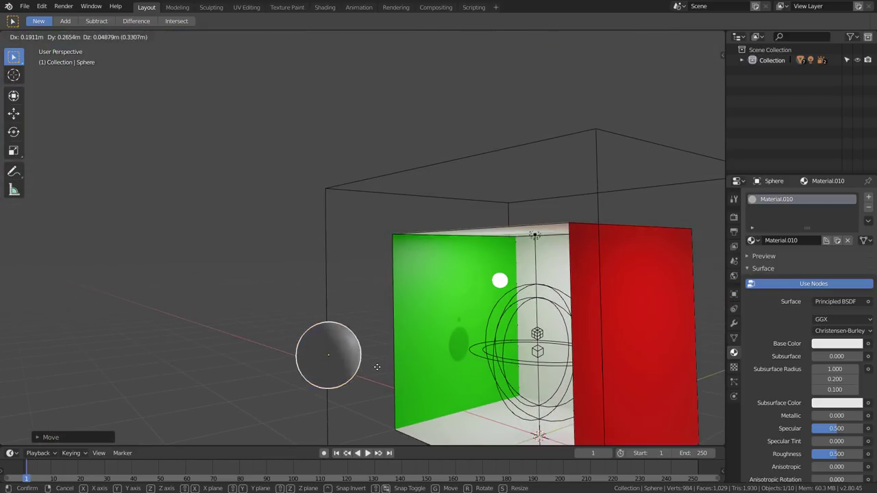
mouse_move(553, 372)
middle_mouse_down()
mouse_move(485, 389)
mouse_move(510, 399)
mouse_move(412, 304)
mouse_move(443, 335)
middle_mouse_up()
left_click(487, 388)
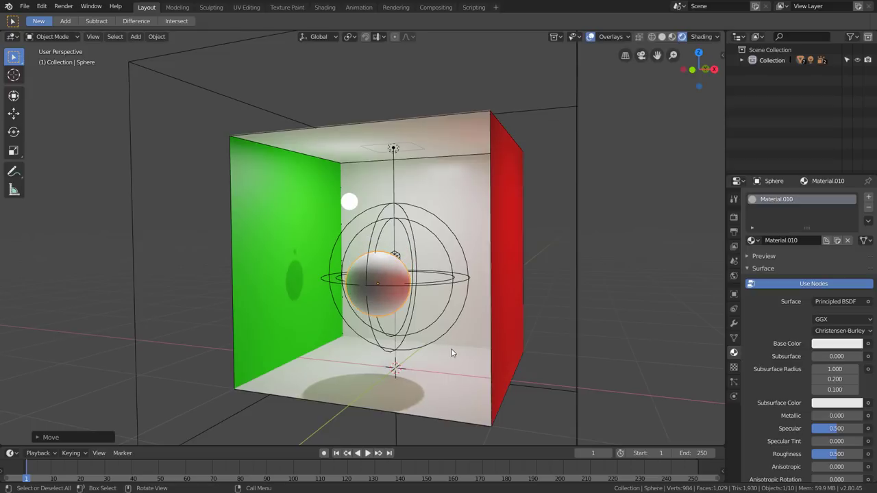